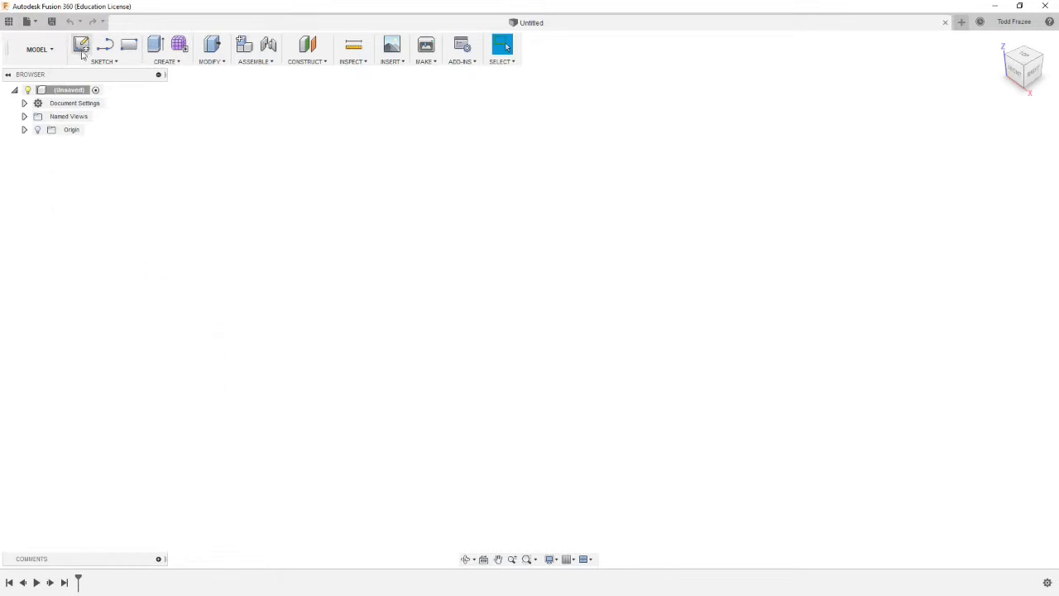
# Step: Copy the TITAN-5-3M design dated 6/5/19 from the personal WELD-66 project into the DEMO project
pyautogui.click(8, 21)
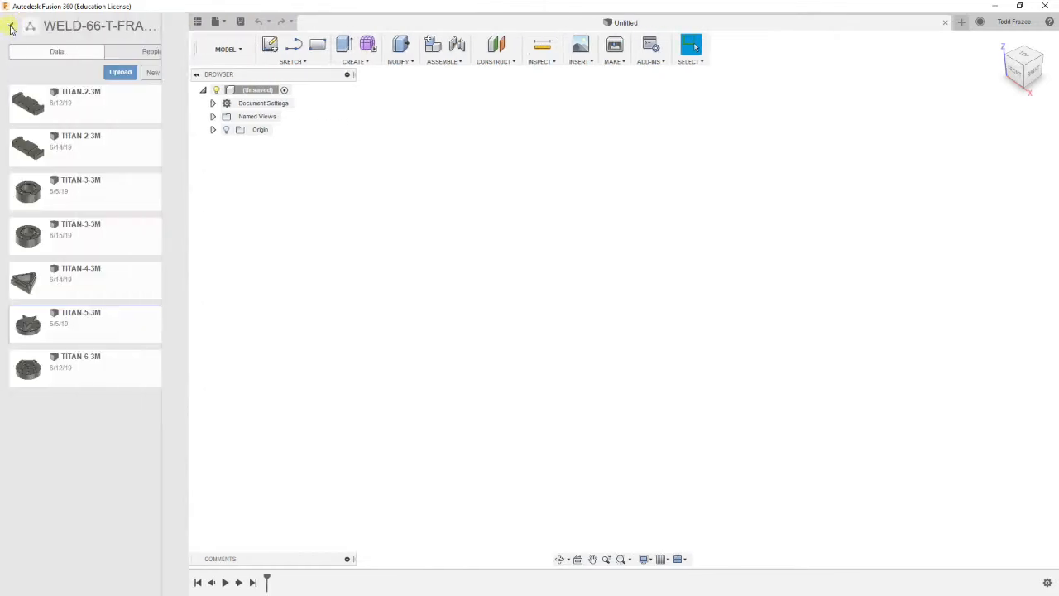
pyautogui.click(11, 25)
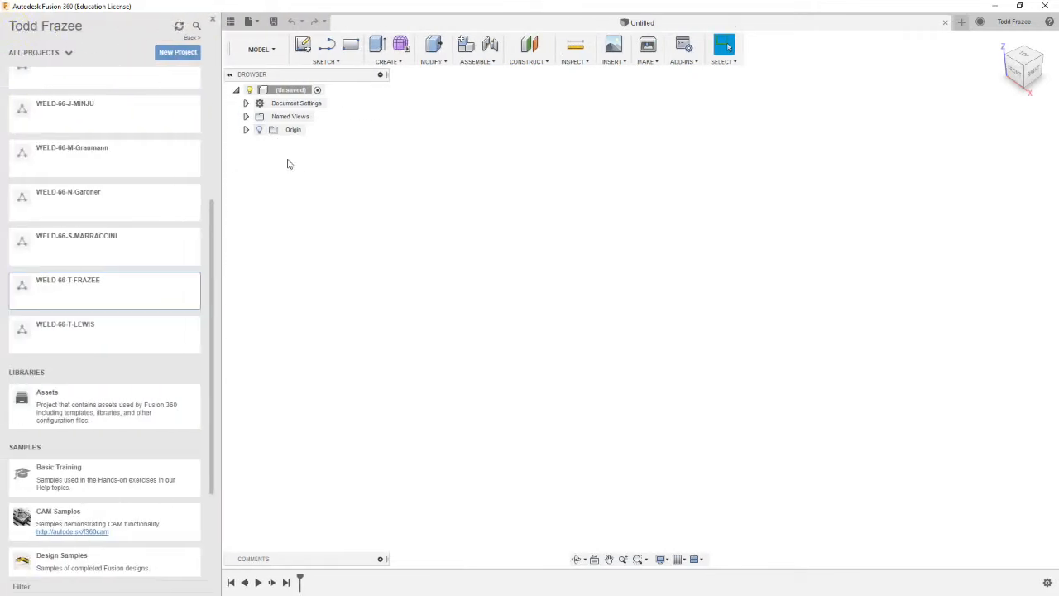
pyautogui.click(67, 285)
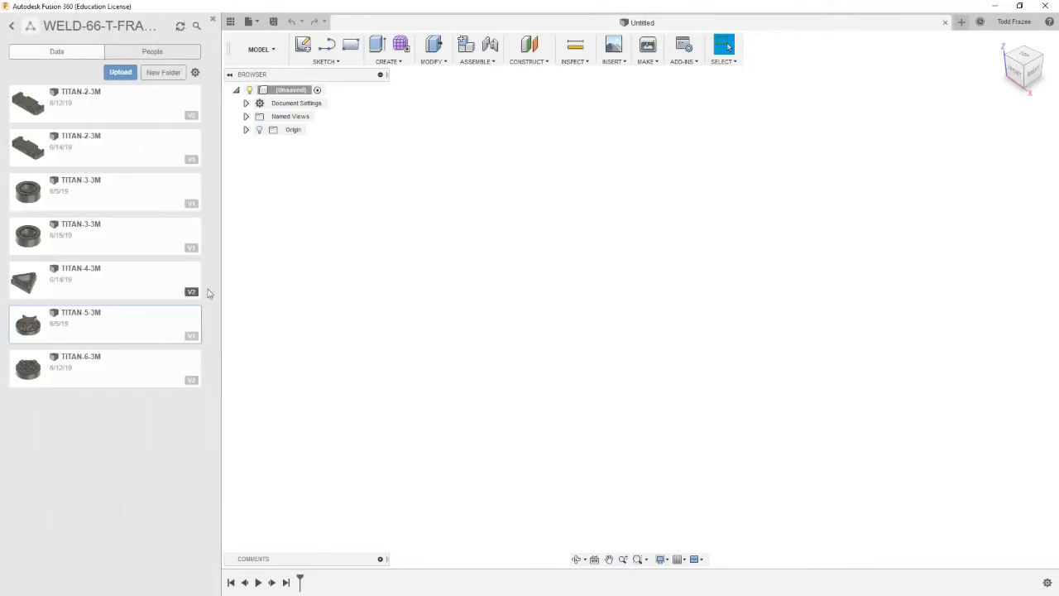
pyautogui.rightClick(71, 327)
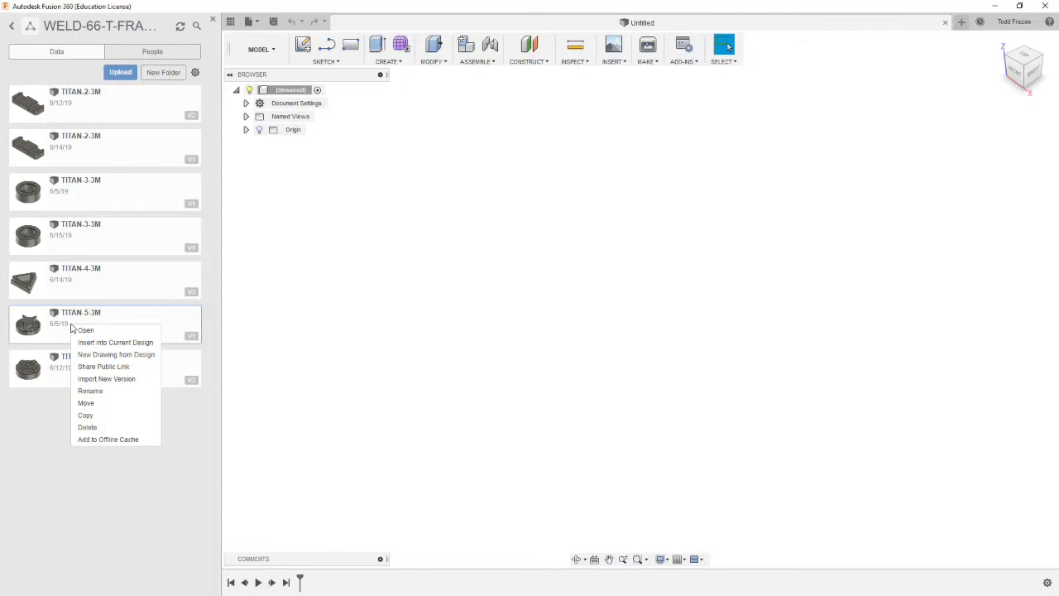
pyautogui.click(89, 414)
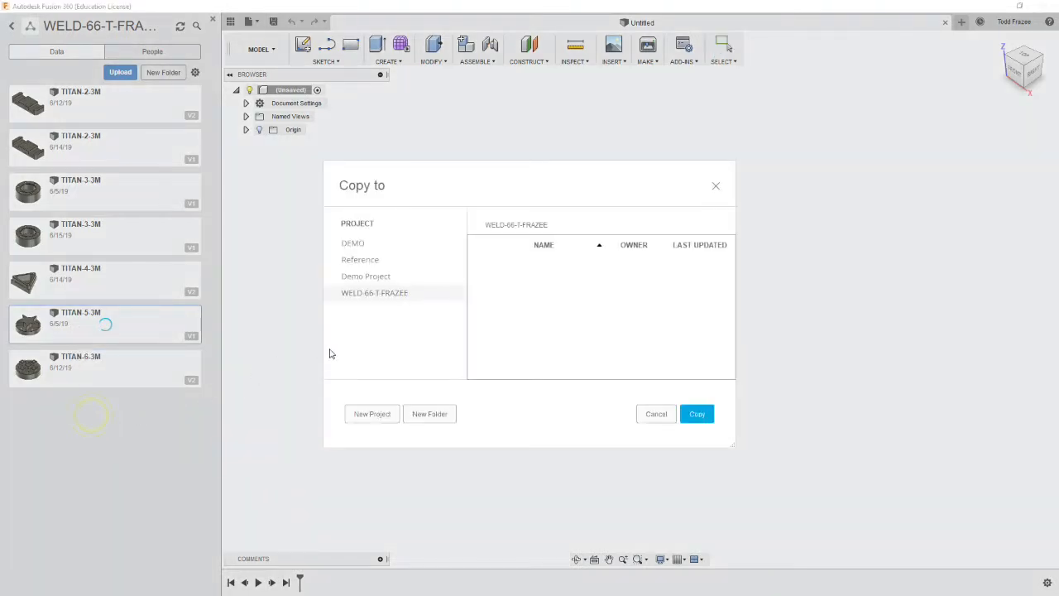
pyautogui.click(354, 245)
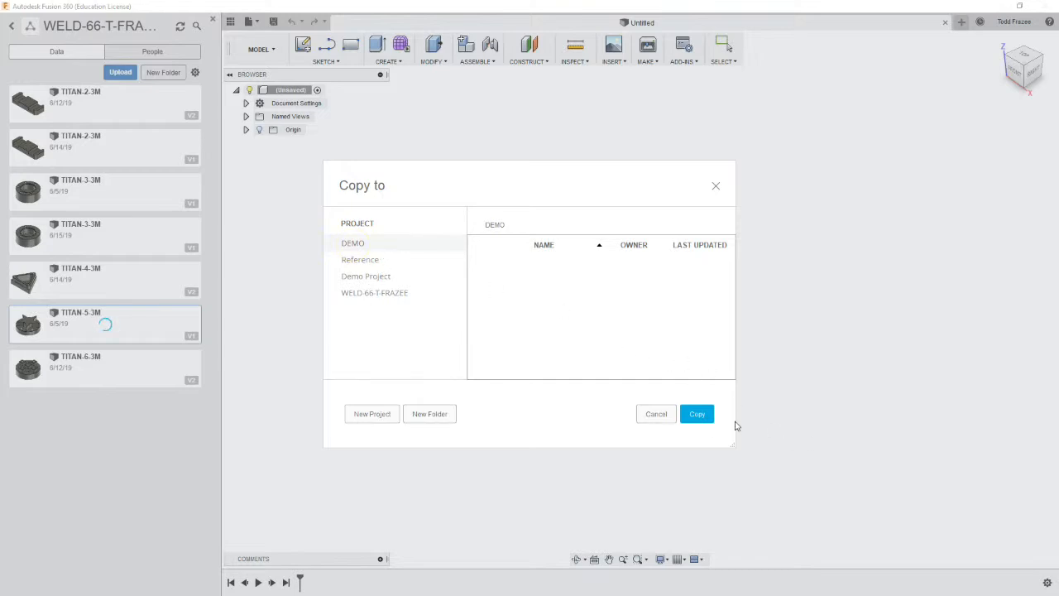
pyautogui.click(698, 414)
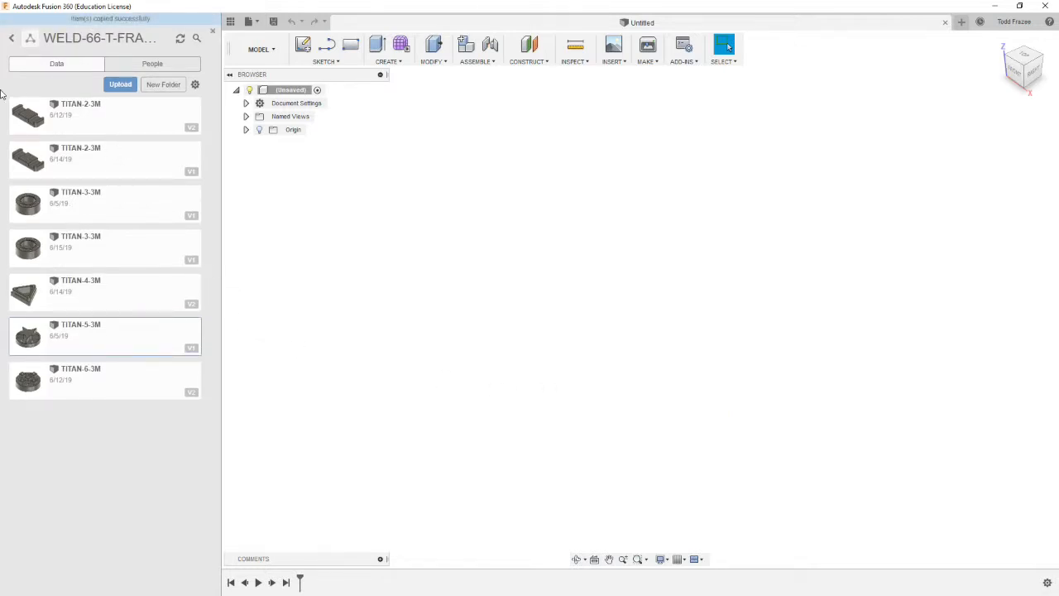
# Step: Open the copied TITAN-5-3M design from the DEMO project and hide the project data
pyautogui.click(12, 40)
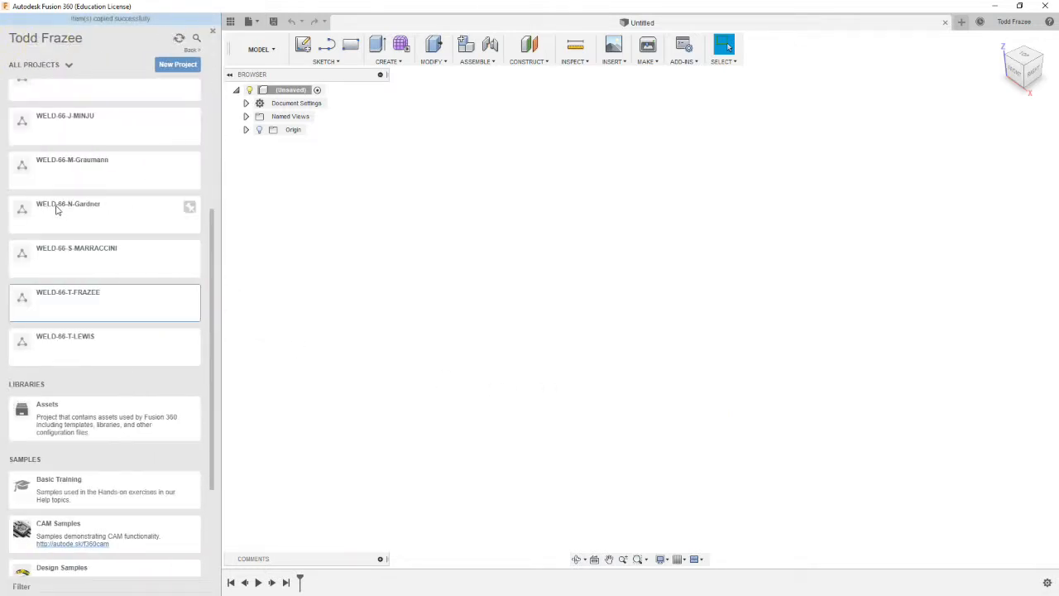
pyautogui.scroll(-5, 123, 206)
pyautogui.scroll(3, 123, 190)
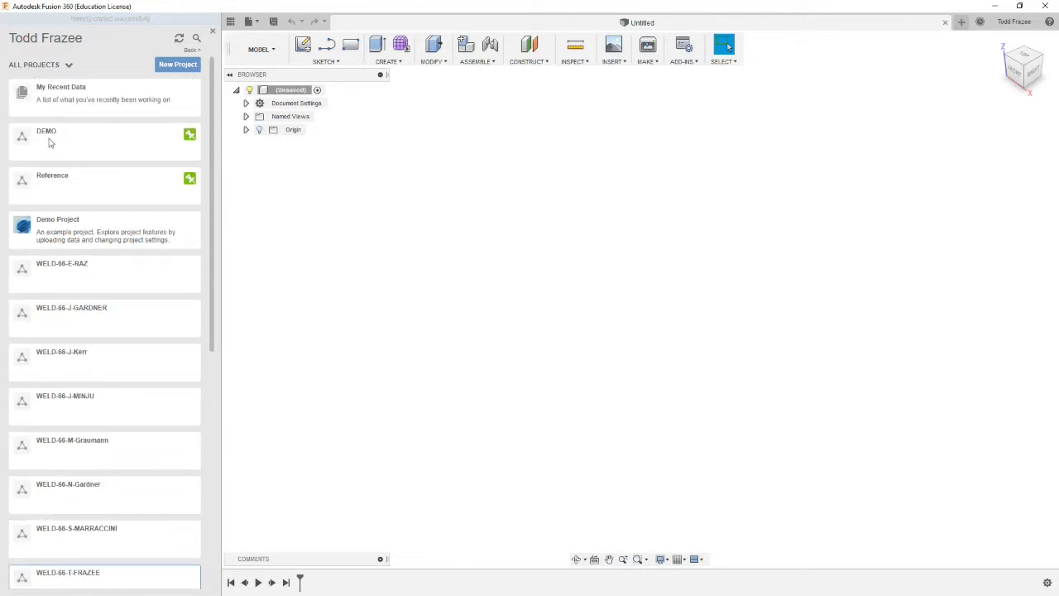
pyautogui.click(45, 133)
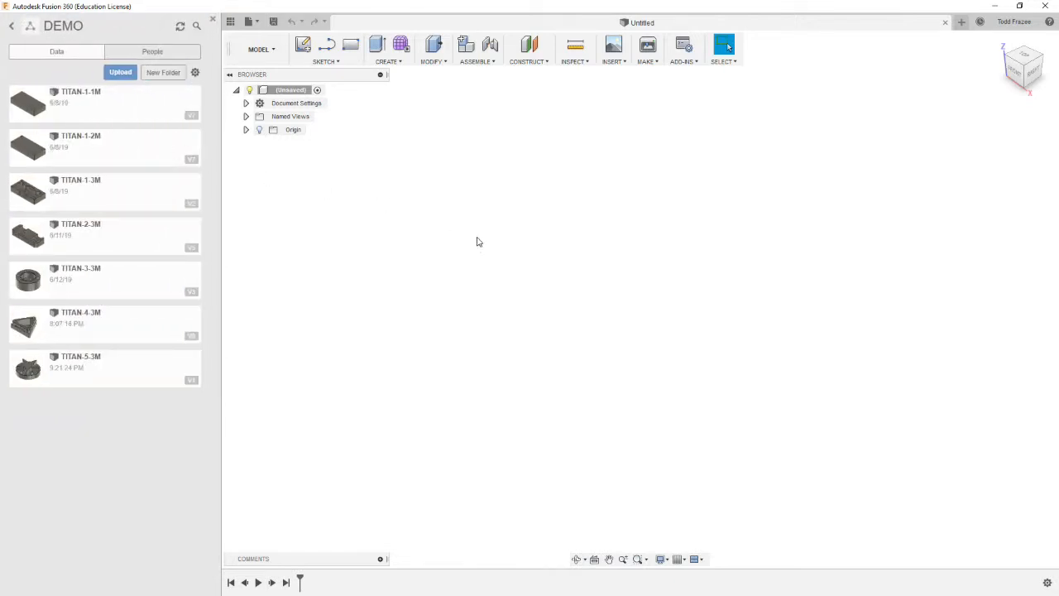
pyautogui.click(466, 261)
pyautogui.doubleClick(77, 369)
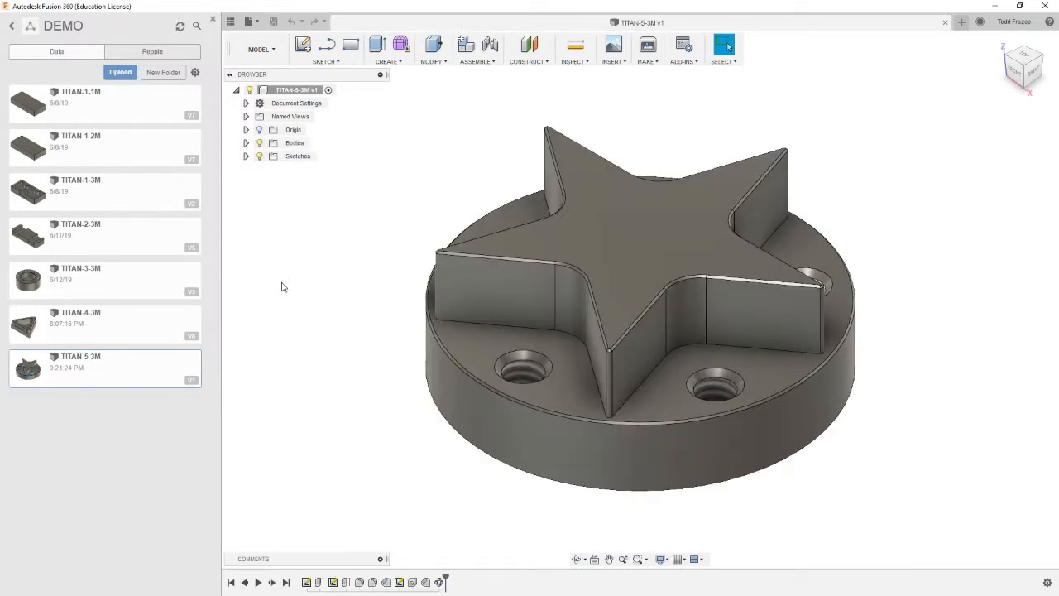
pyautogui.click(213, 19)
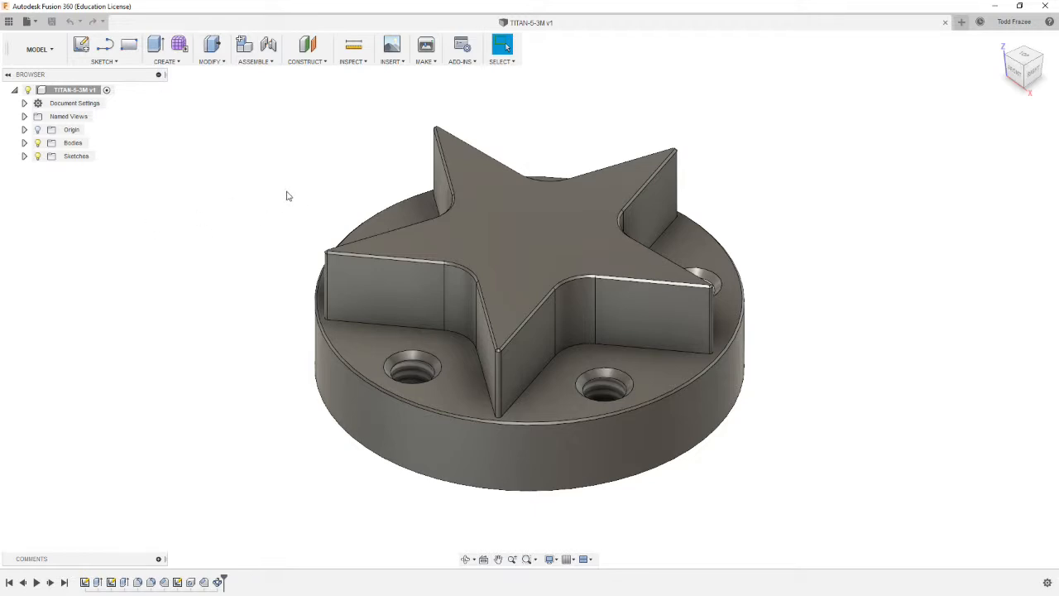
# Step: Switch to the Manufacture workspace and create a new milling setup for the star part
pyautogui.keyDown('shift'); pyautogui.moveTo(392, 297); pyautogui.dragTo(312, 374, button='middle'); pyautogui.keyUp('shift')
pyautogui.scroll(-2, 313, 374)
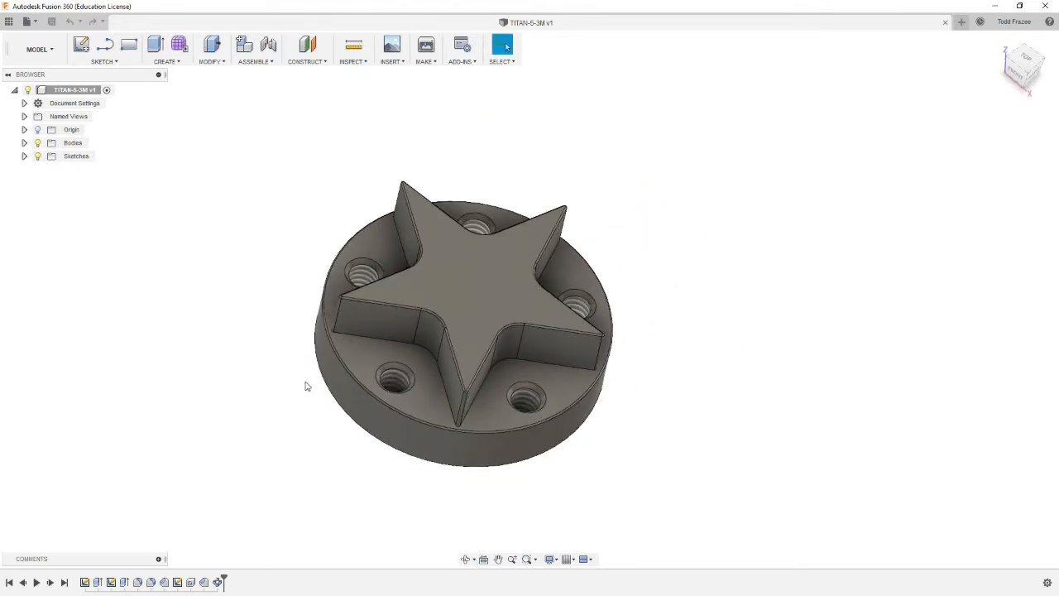
pyautogui.moveTo(254, 303)
pyautogui.keyDown('shift'); pyautogui.mouseDown(button='middle')
pyautogui.moveTo(240, 289)
pyautogui.moveTo(260, 281)
pyautogui.moveTo(262, 302)
pyautogui.mouseUp(button='middle'); pyautogui.keyUp('shift')
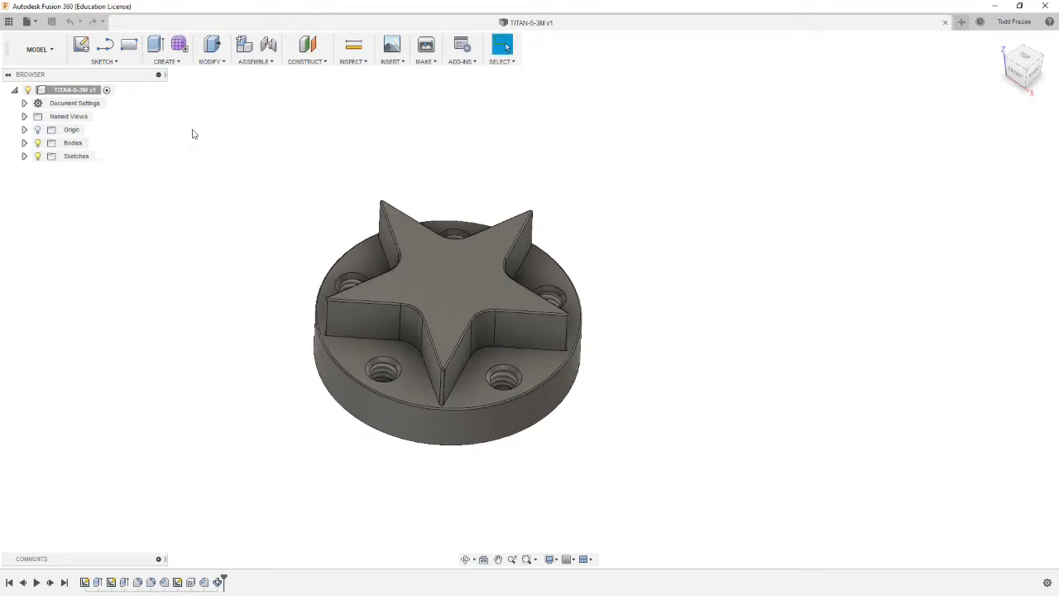
pyautogui.click(55, 52)
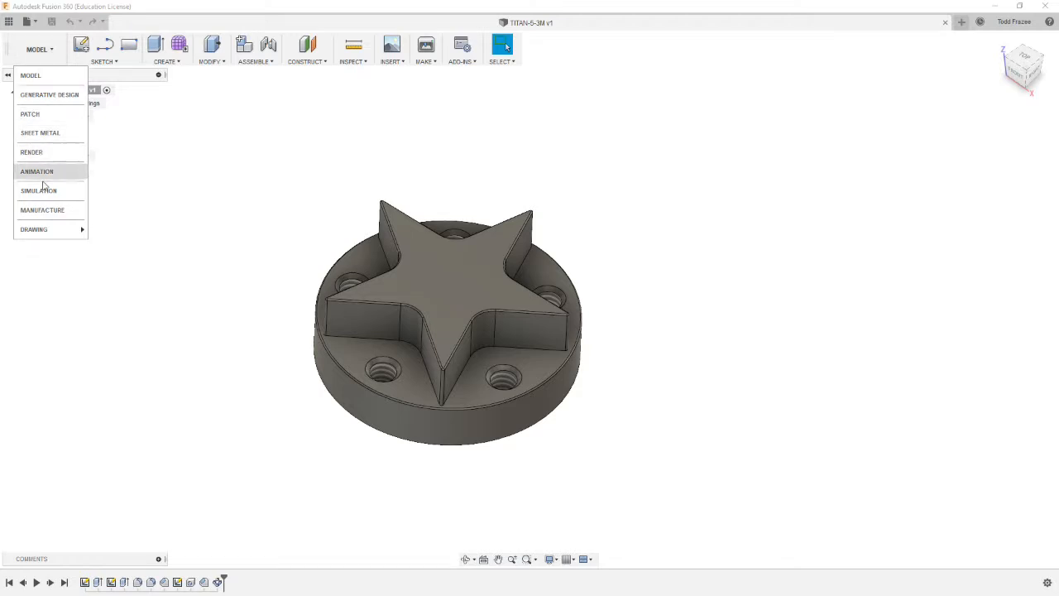
pyautogui.click(35, 211)
pyautogui.moveTo(255, 198)
pyautogui.keyDown('shift'); pyautogui.mouseDown(button='middle')
pyautogui.moveTo(284, 199)
pyautogui.moveTo(262, 198)
pyautogui.moveTo(267, 213)
pyautogui.mouseUp(button='middle'); pyautogui.keyUp('shift')
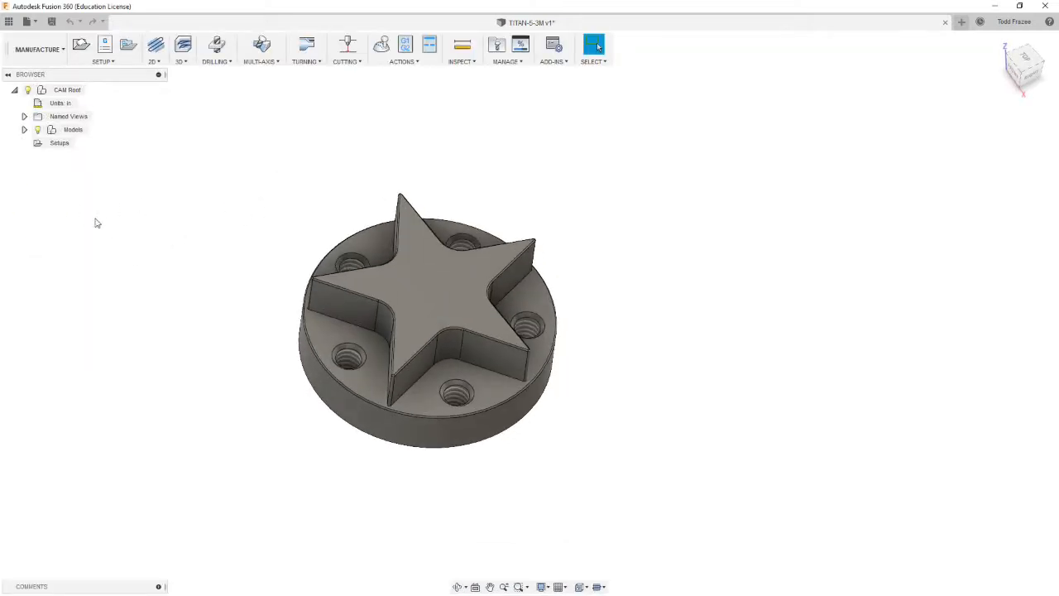
pyautogui.click(58, 142)
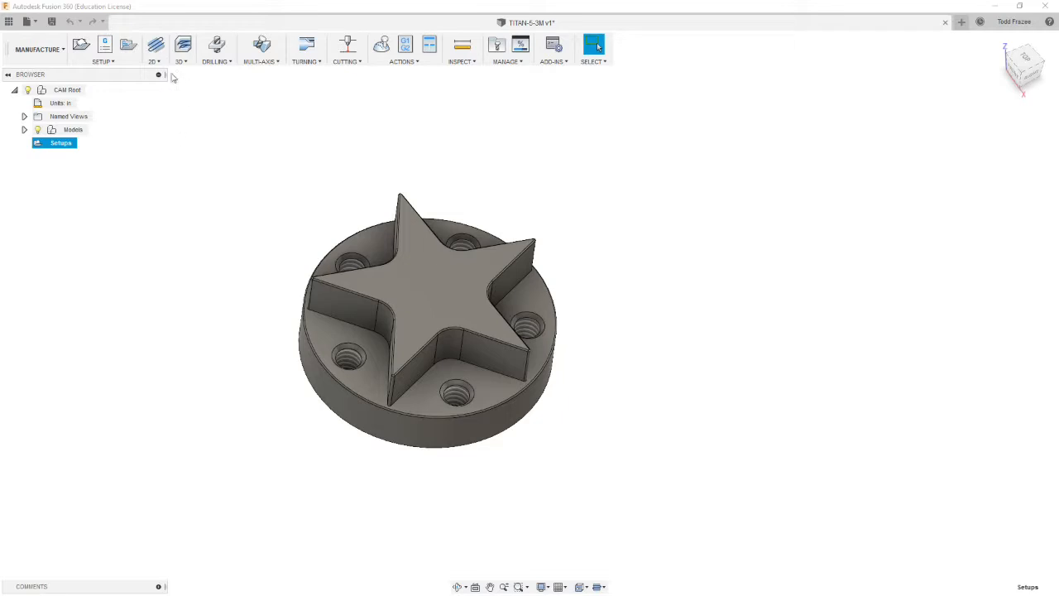
pyautogui.click(117, 63)
pyautogui.click(97, 74)
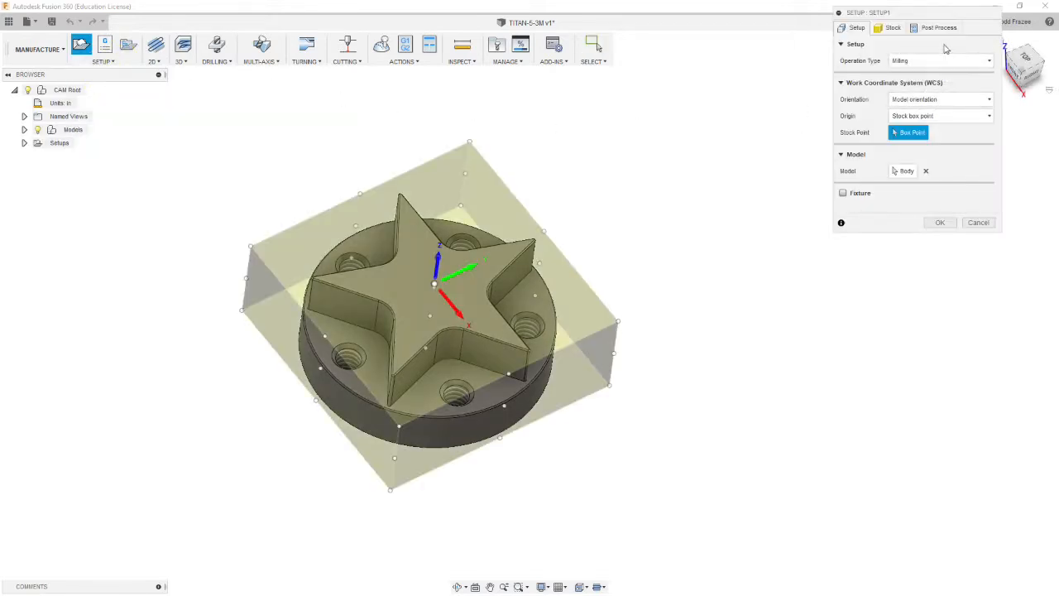
# Step: Set the relative-size stock box's side offset to 0.025 in and its bottom offset to 0.21 in
pyautogui.click(894, 29)
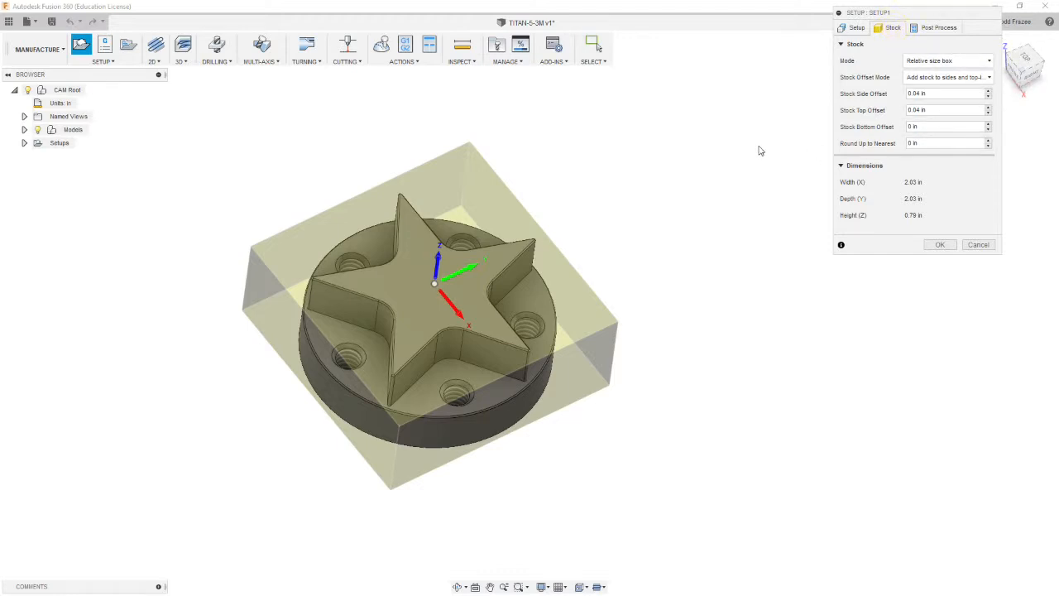
pyautogui.keyDown('shift'); pyautogui.moveTo(687, 295); pyautogui.dragTo(707, 314, button='middle'); pyautogui.keyUp('shift')
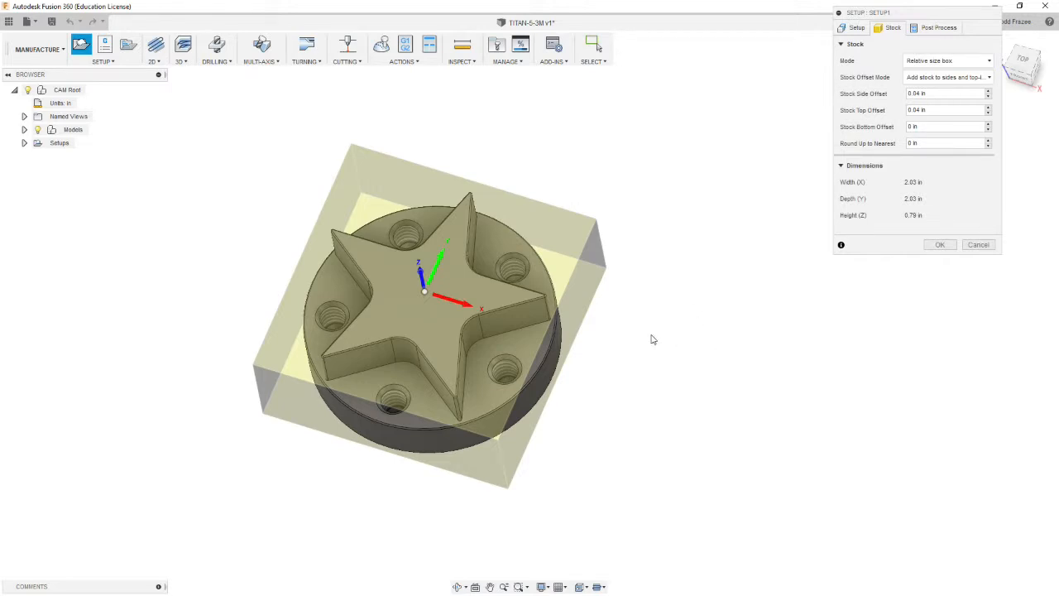
pyautogui.keyDown('shift'); pyautogui.moveTo(651, 340); pyautogui.dragTo(645, 312, button='middle'); pyautogui.keyUp('shift')
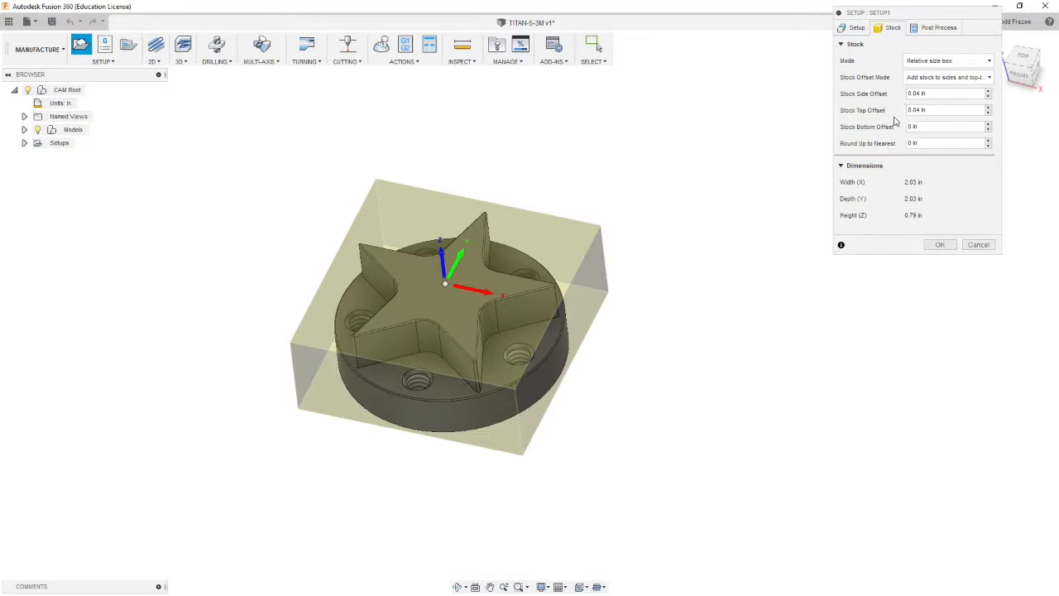
pyautogui.click(919, 94)
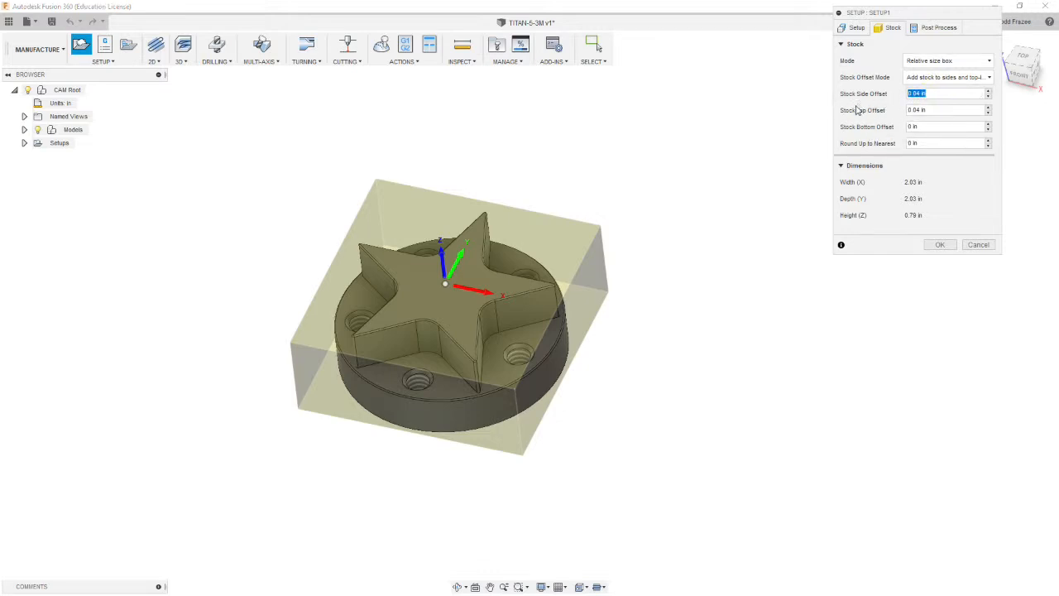
pyautogui.write('.025')
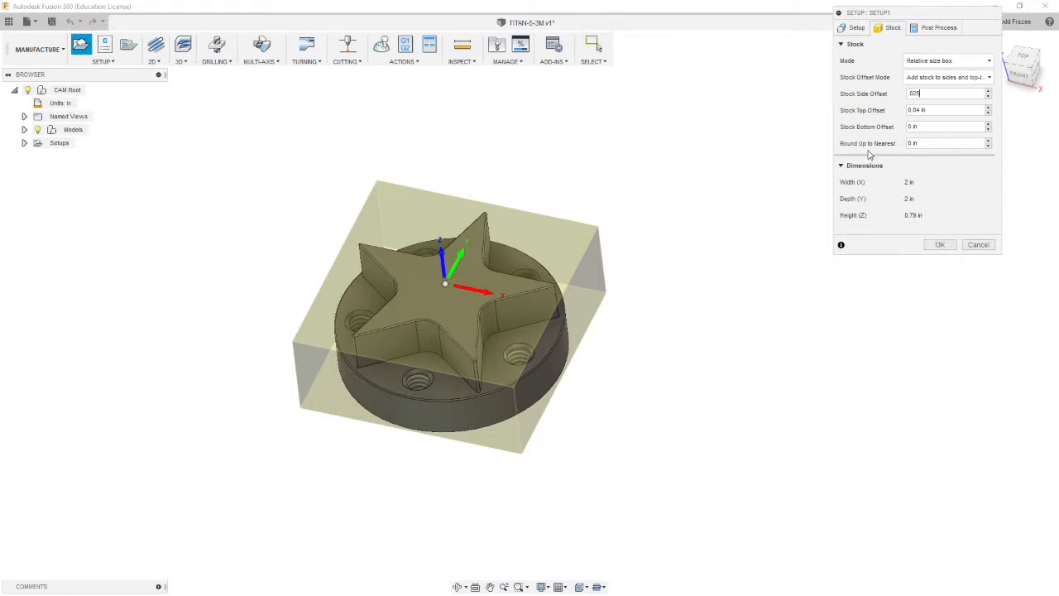
pyautogui.click(935, 126)
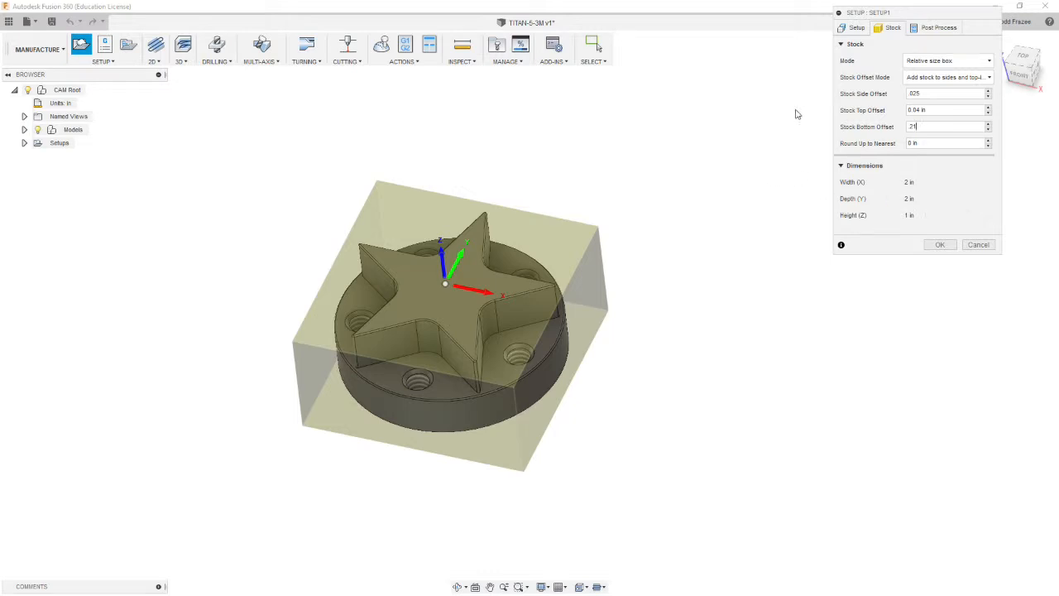
# Step: Place the WCS origin on the stock box's top back-left corner, keeping the model orientation
pyautogui.click(856, 29)
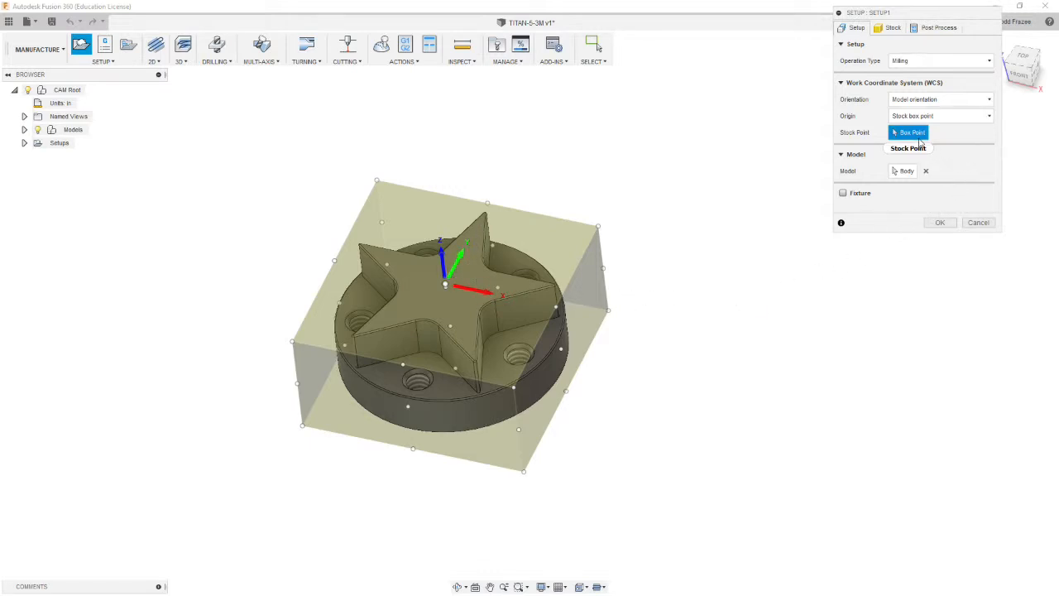
pyautogui.click(377, 181)
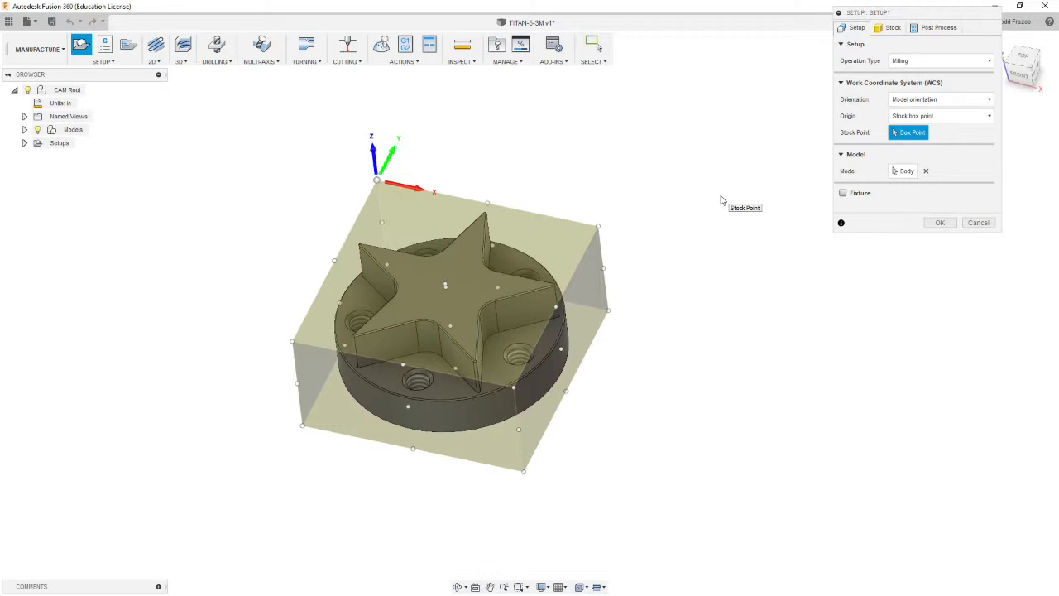
pyautogui.click(990, 101)
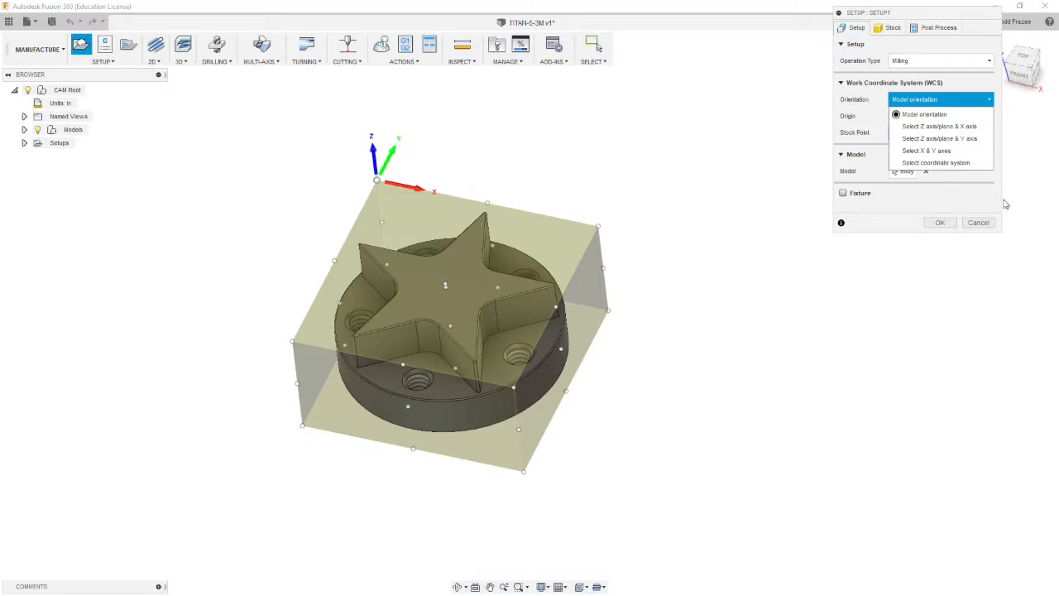
pyautogui.click(950, 207)
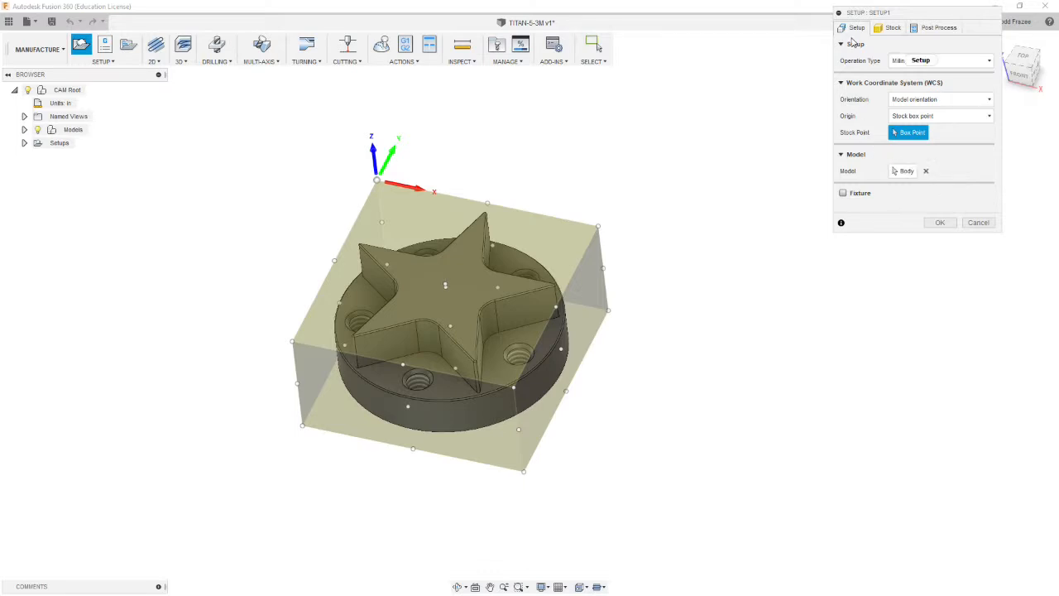
# Step: Set the program number to 1041, add a program comment, set the WCS offset, and accept the setup
pyautogui.click(938, 27)
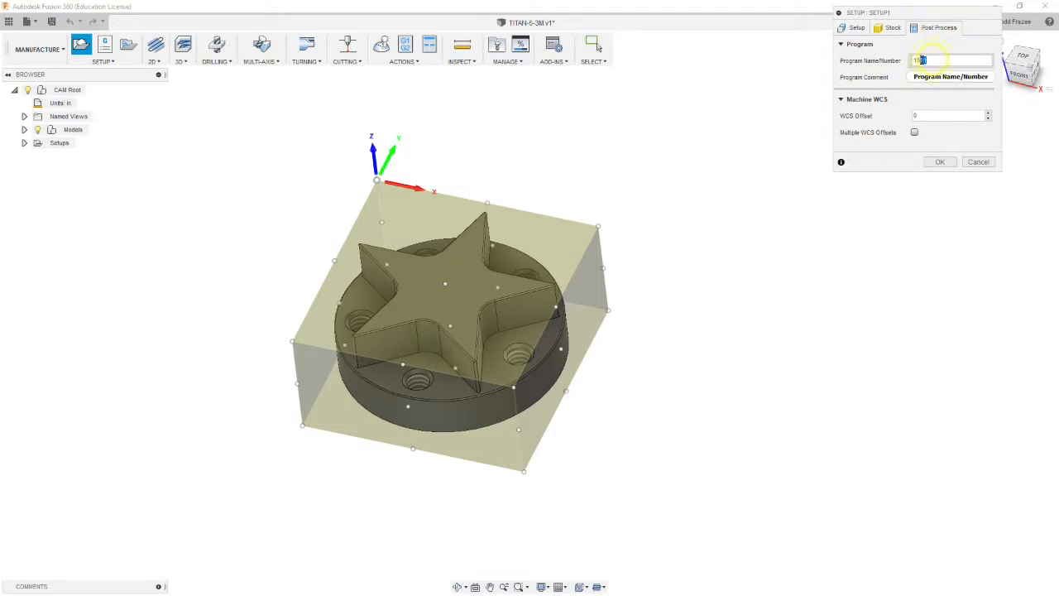
pyautogui.moveTo(921, 61); pyautogui.dragTo(956, 65)
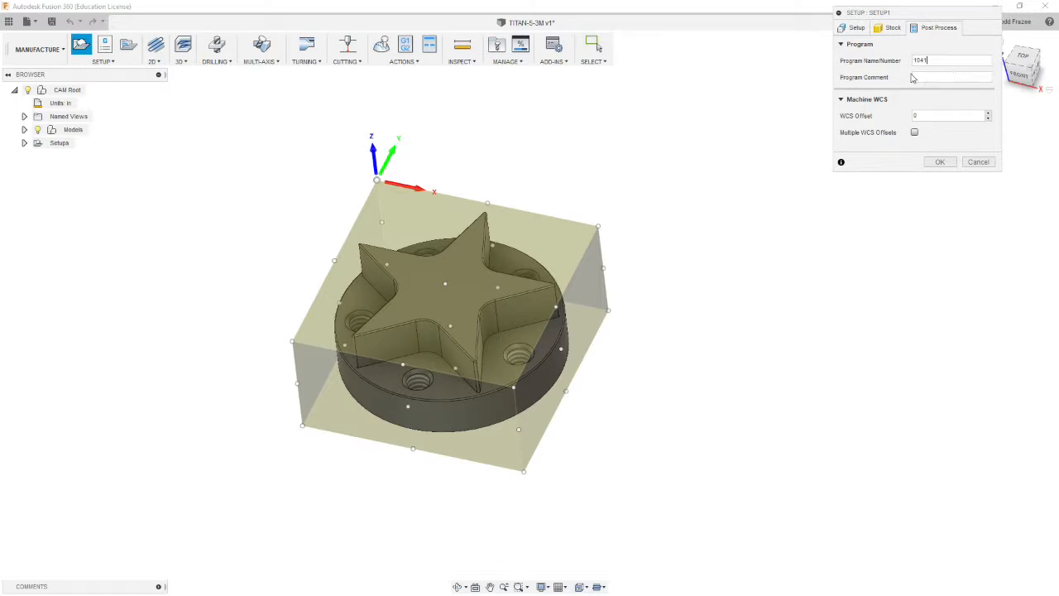
pyautogui.click(931, 77)
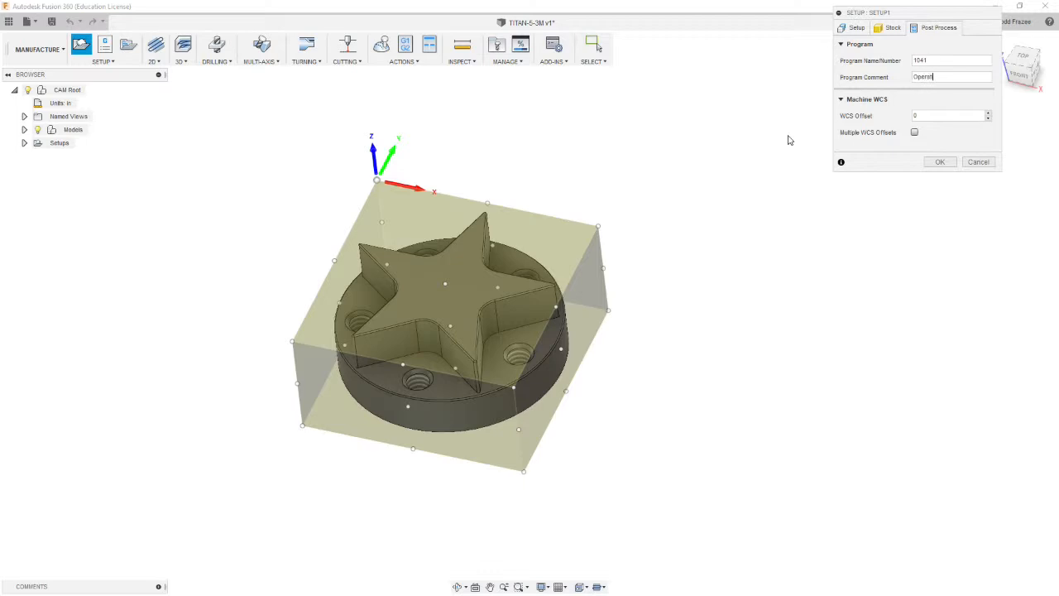
pyautogui.click(918, 116)
pyautogui.click(940, 164)
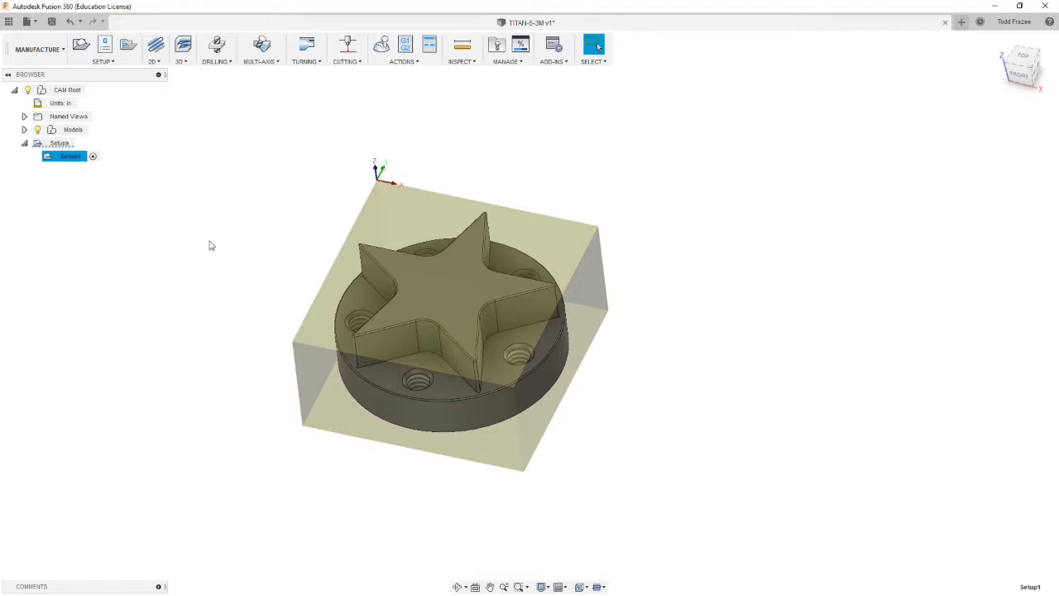
# Step: Create a 2D Face operation using tool 1, the 3-inch face mill from the TITAN_BUILDING_BLOCKS_TOOLS library
pyautogui.click(161, 66)
pyautogui.click(161, 101)
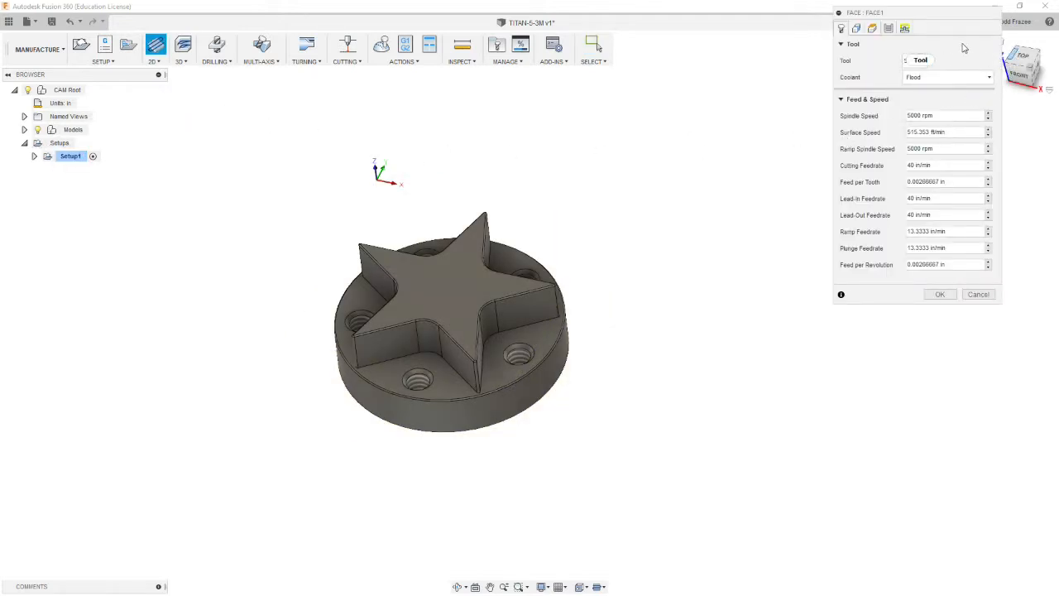
pyautogui.click(919, 61)
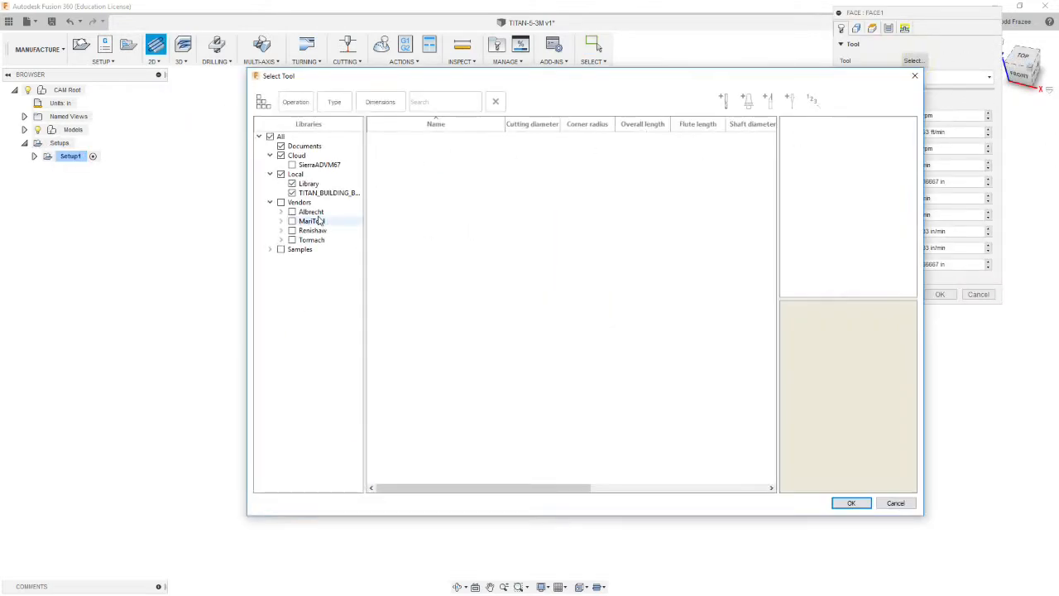
pyautogui.click(318, 192)
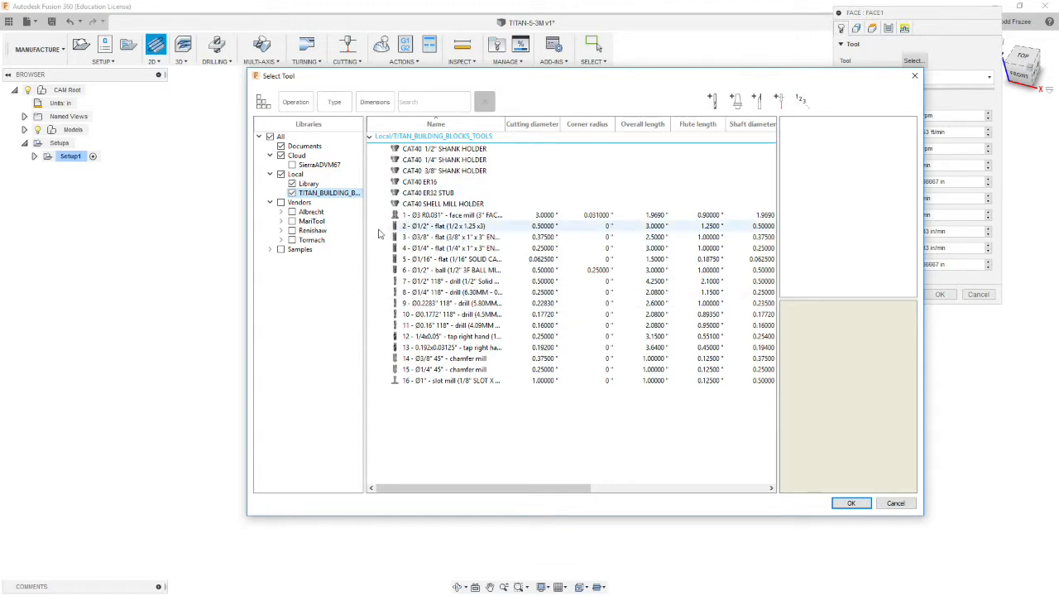
pyautogui.click(430, 215)
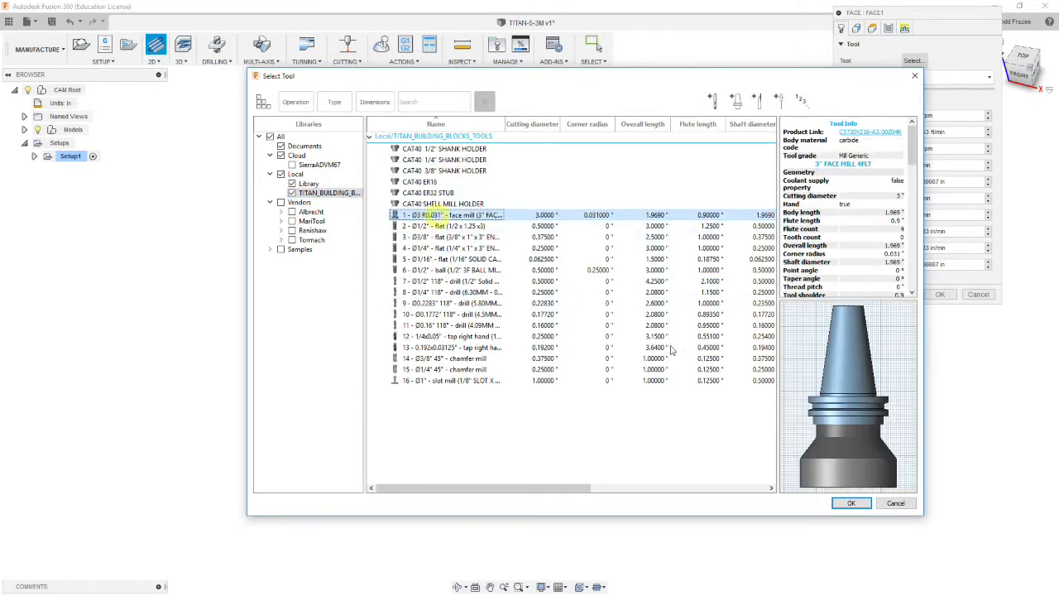
pyautogui.click(849, 502)
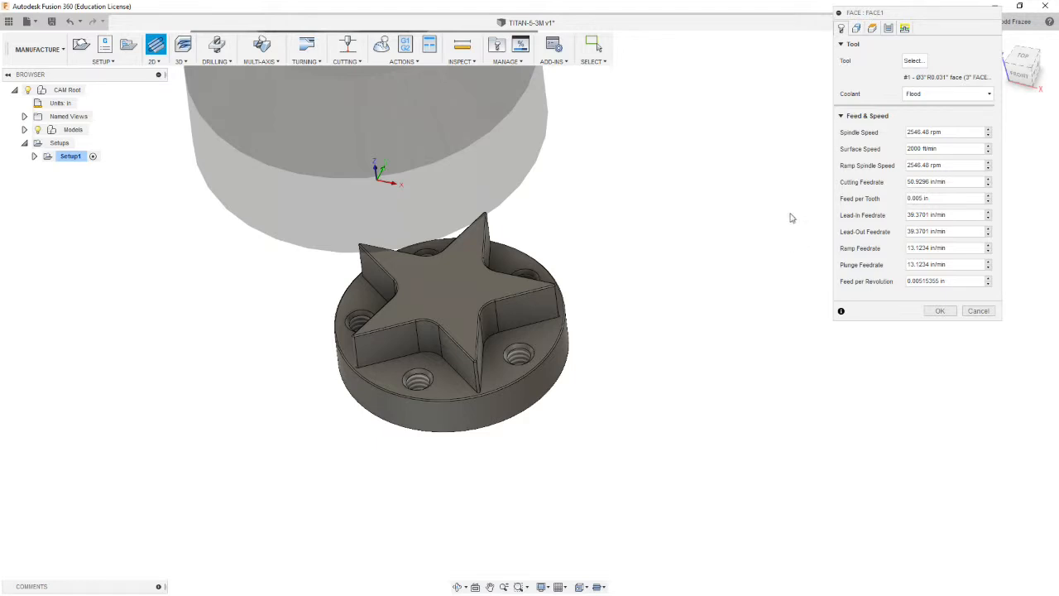
# Step: Set the facing spindle speed to 4000 rpm and the cutting, lead-in, lead-out, ramp and plunge feedrates to 40 in/min
pyautogui.click(960, 133)
pyautogui.write('4000')
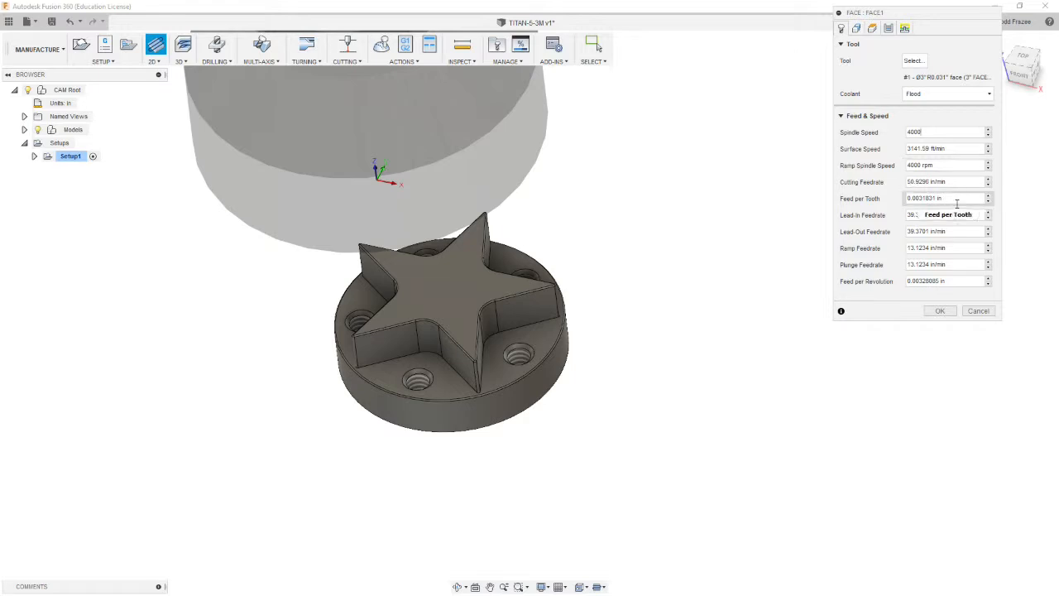
pyautogui.click(958, 182)
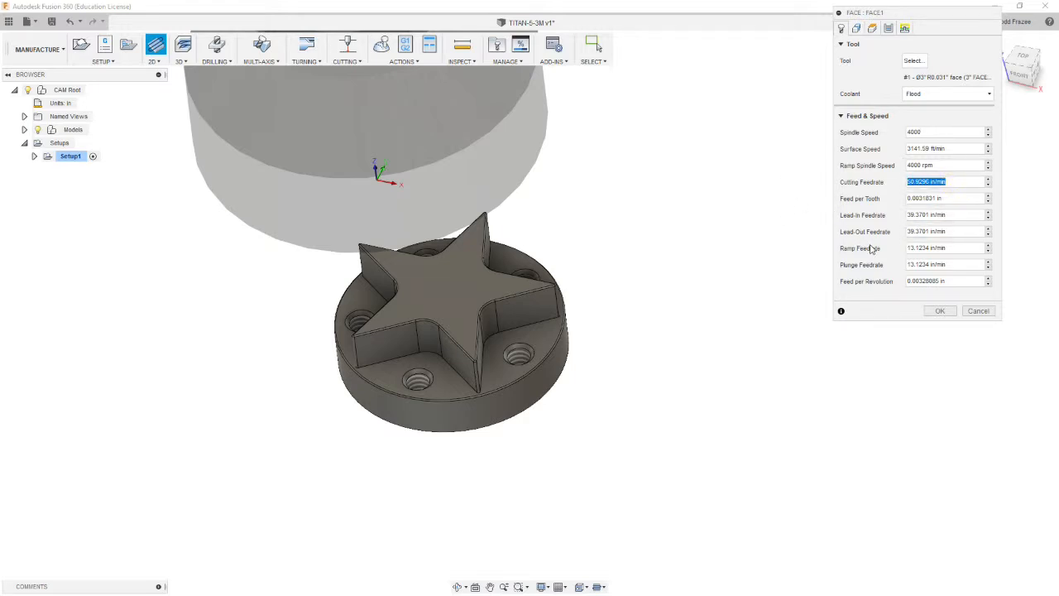
pyautogui.write('40')
pyautogui.click(959, 215)
pyautogui.write('40')
pyautogui.press('Tab')
pyautogui.write('40')
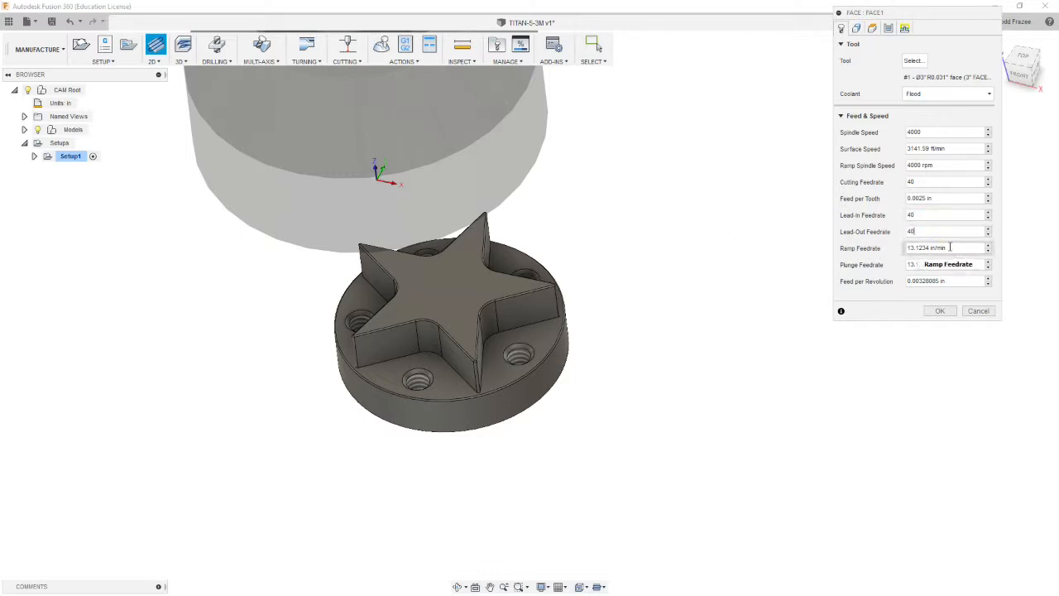
pyautogui.press('Tab')
pyautogui.write('40')
pyautogui.press('Tab')
pyautogui.write('40')
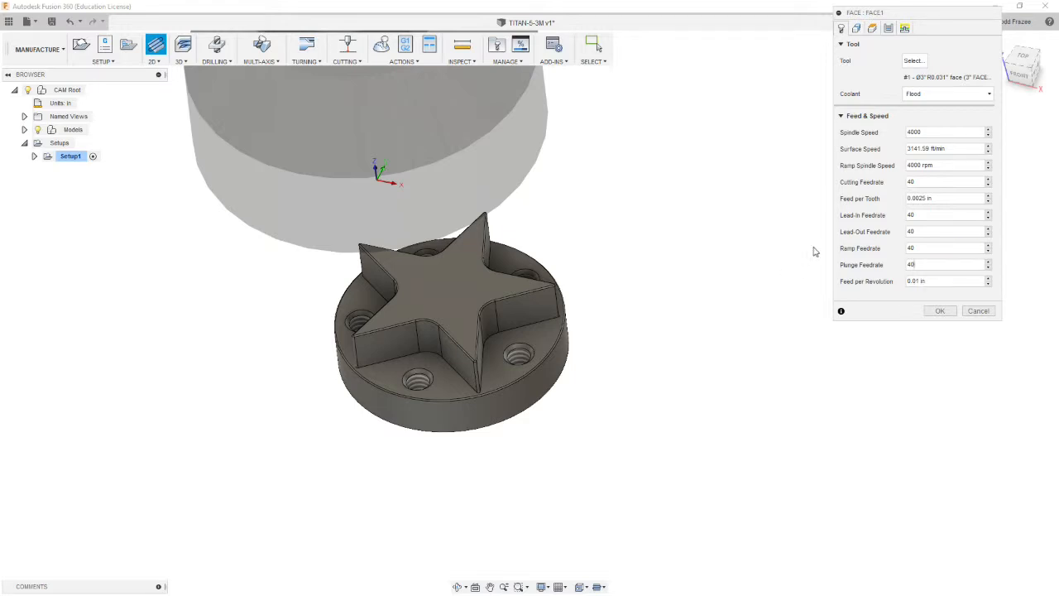
# Step: Set the facing pass direction to 90 deg and pass extension to 1.6 in, keeping the default geometry and heights, and accept the operation
pyautogui.click(861, 31)
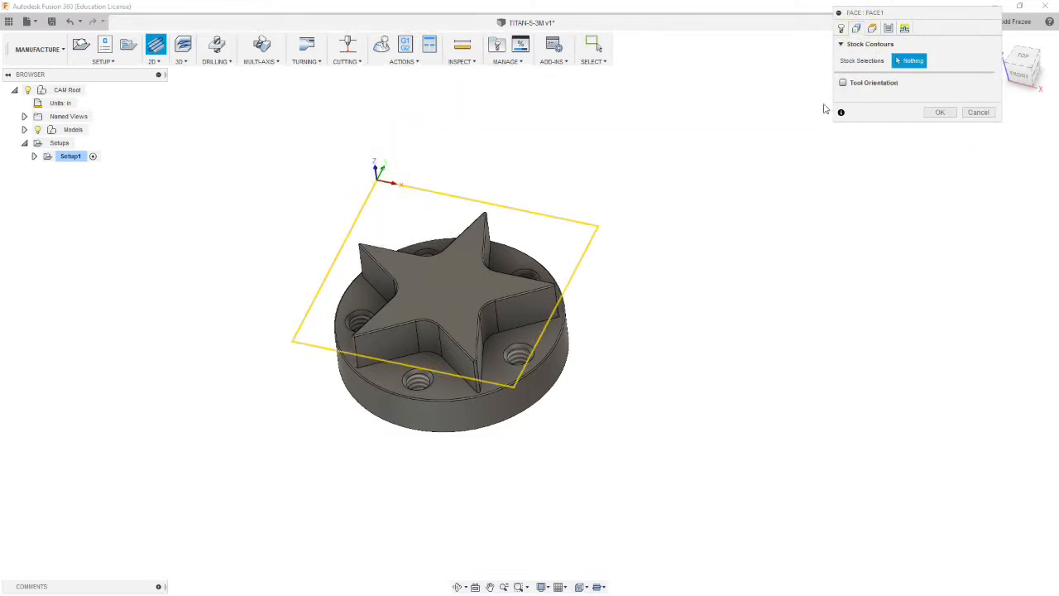
pyautogui.click(873, 28)
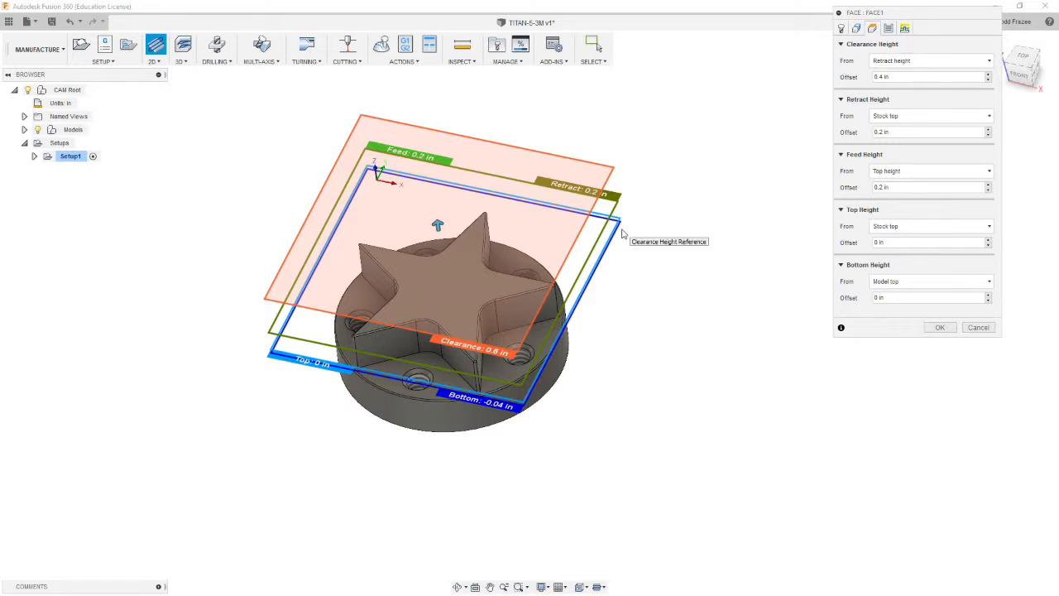
pyautogui.click(889, 29)
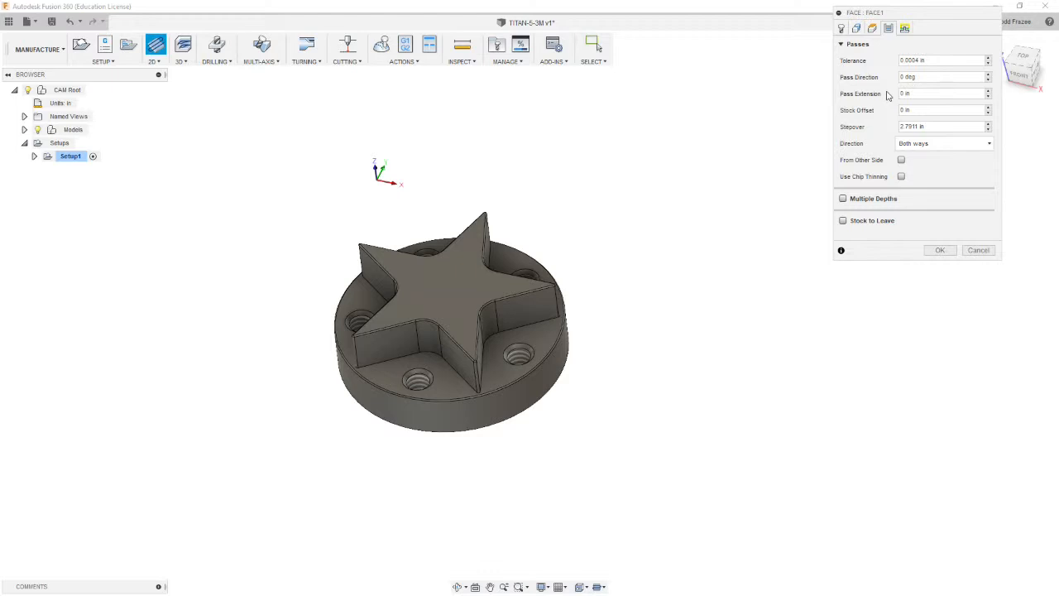
pyautogui.click(931, 77)
pyautogui.write('90')
pyautogui.press('Tab')
pyautogui.write('1.6')
pyautogui.click(941, 250)
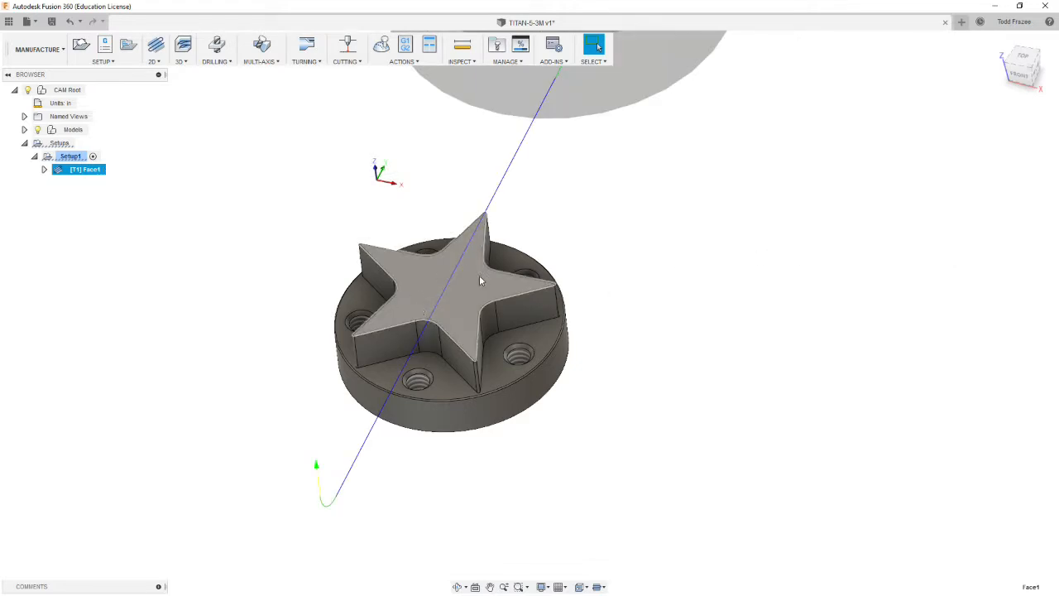
# Step: Reopen the facing operation for editing and enable From Other Side for its passes
pyautogui.keyDown('shift'); pyautogui.moveTo(579, 225); pyautogui.dragTo(570, 103, button='middle'); pyautogui.keyUp('shift')
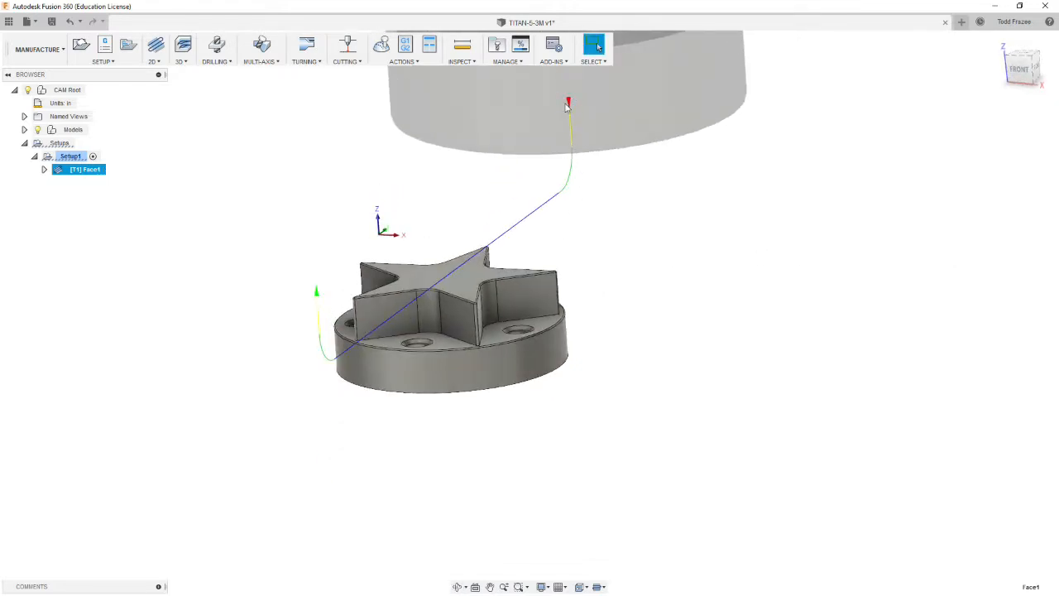
pyautogui.keyDown('shift'); pyautogui.moveTo(493, 239); pyautogui.dragTo(600, 222, button='middle'); pyautogui.keyUp('shift')
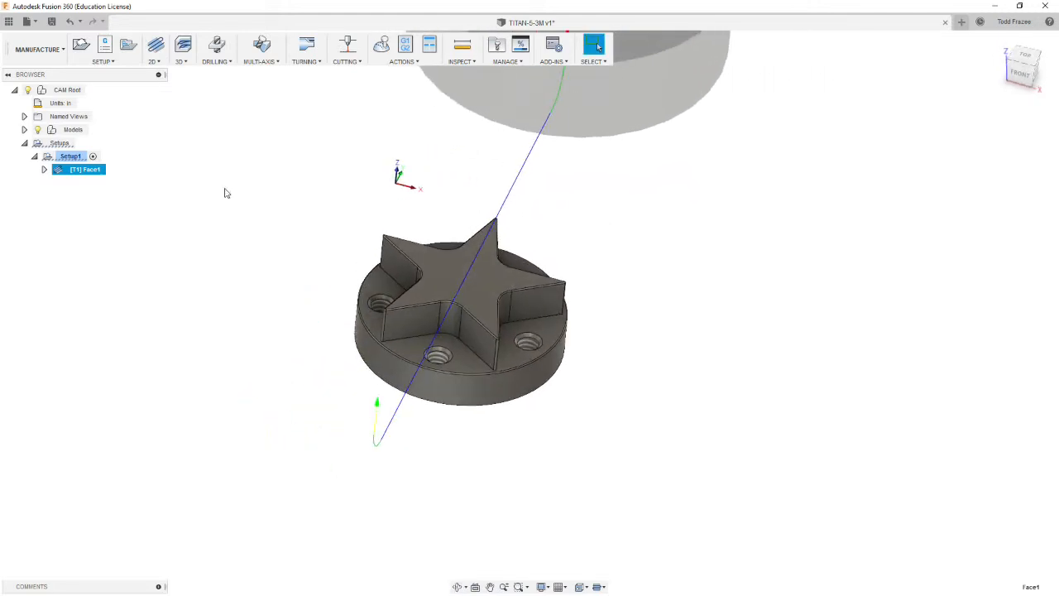
pyautogui.rightClick(87, 174)
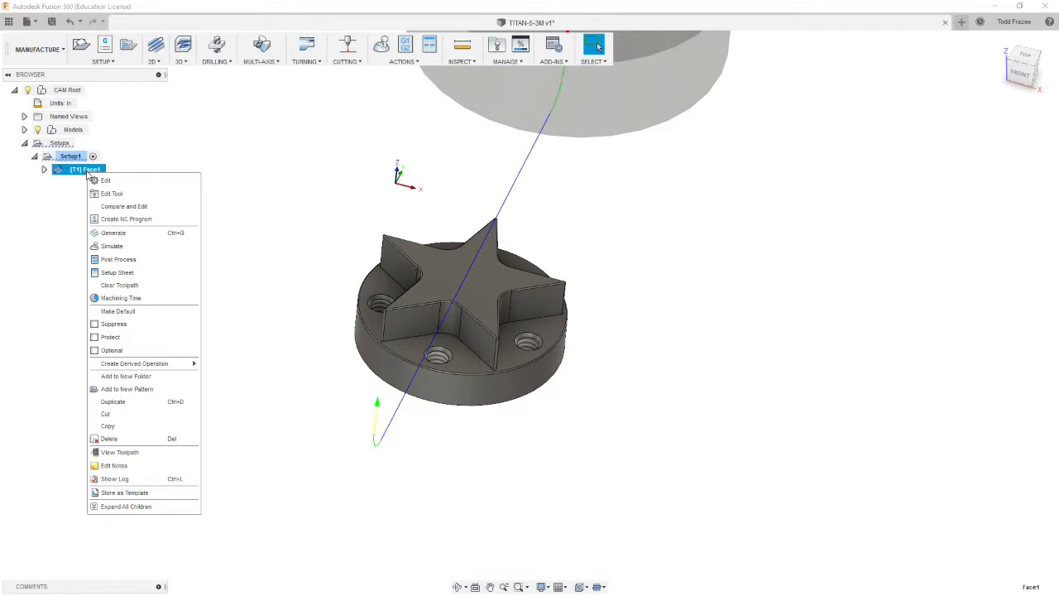
pyautogui.click(104, 179)
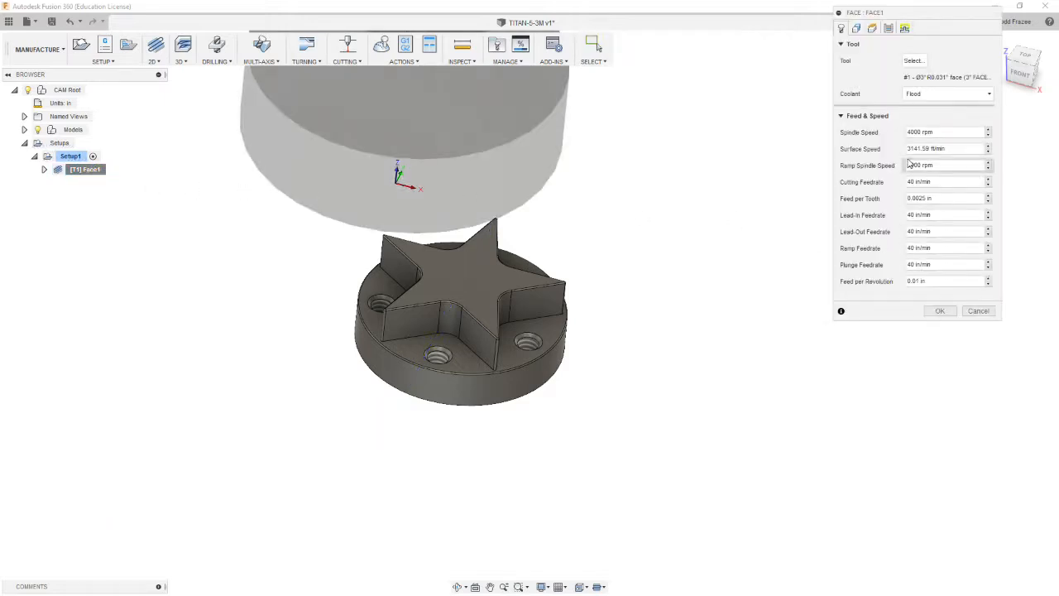
pyautogui.click(857, 29)
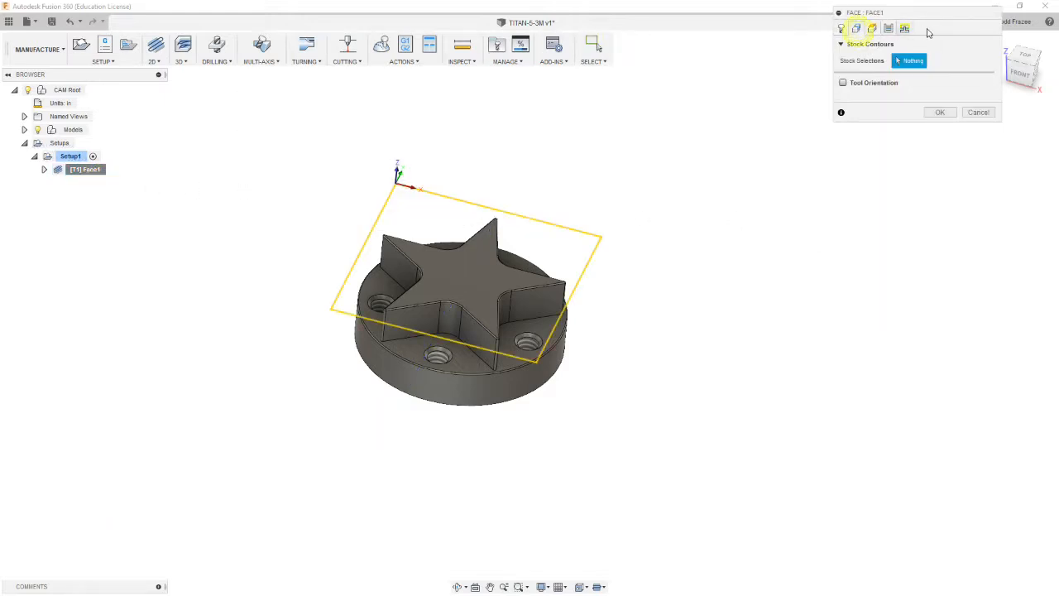
pyautogui.click(872, 29)
pyautogui.click(889, 29)
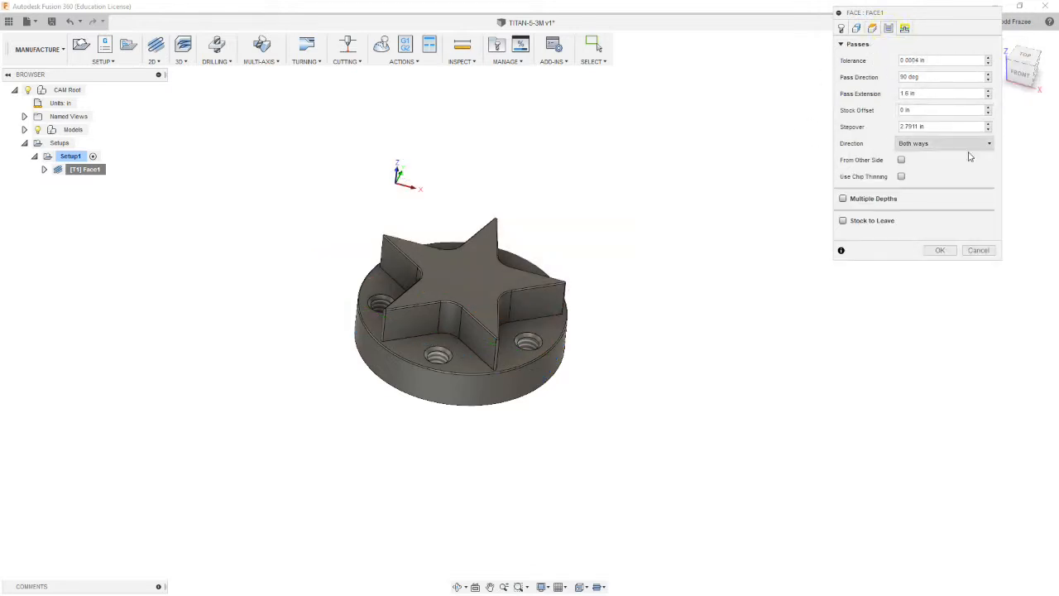
pyautogui.click(901, 161)
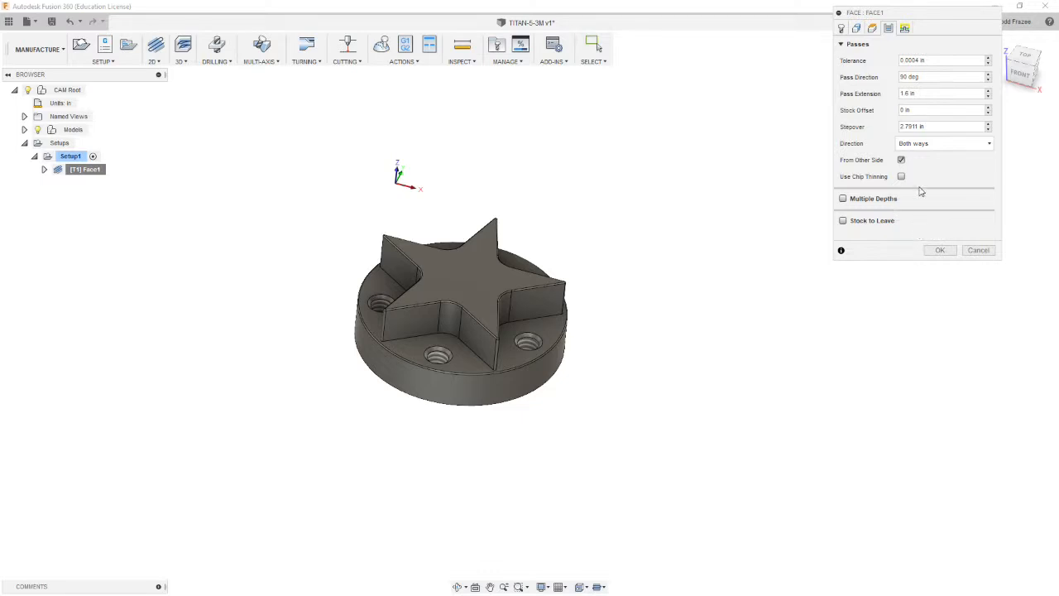
# Step: Set the facing operation's vertical lead-in radius to 0 in and accept the edits
pyautogui.click(905, 28)
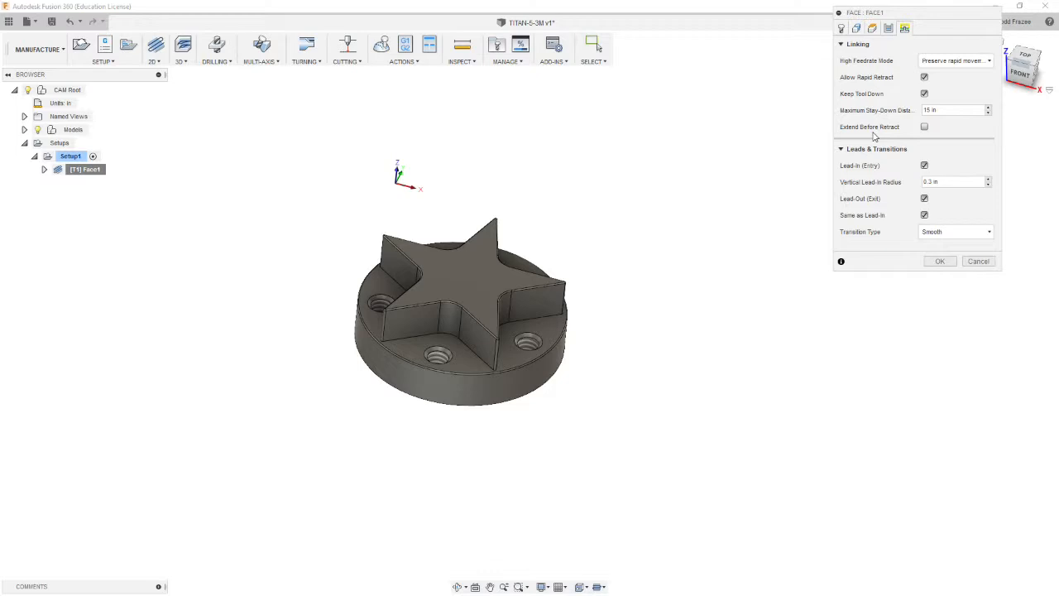
pyautogui.click(954, 181)
pyautogui.write('0')
pyautogui.click(940, 261)
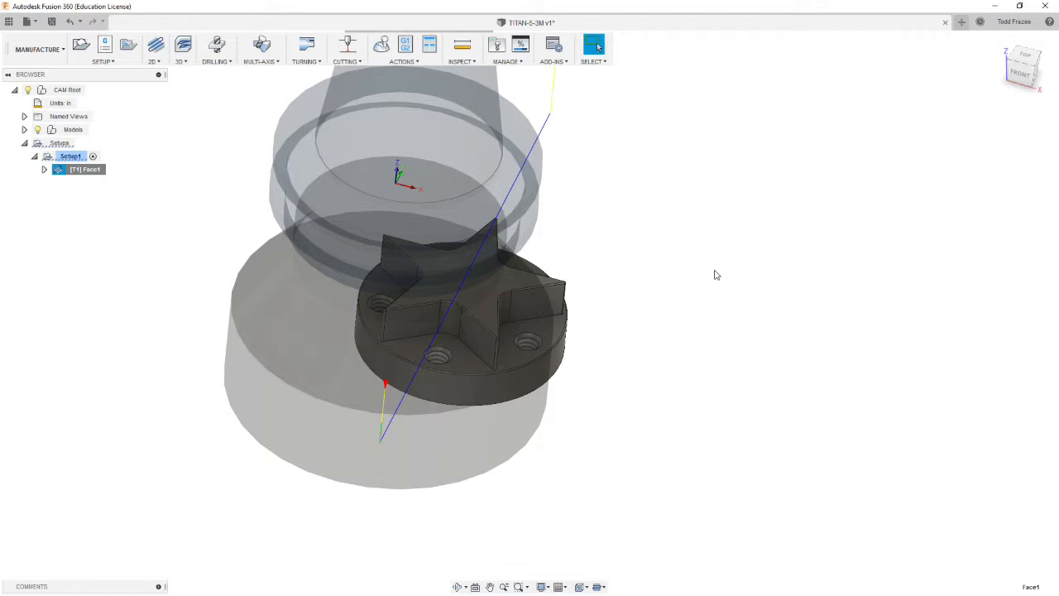
# Step: Examine the facing toolpath's entry, exit and cutter position around the star part from several angles
pyautogui.keyDown('shift'); pyautogui.moveTo(716, 275); pyautogui.dragTo(615, 241, button='middle'); pyautogui.keyUp('shift')
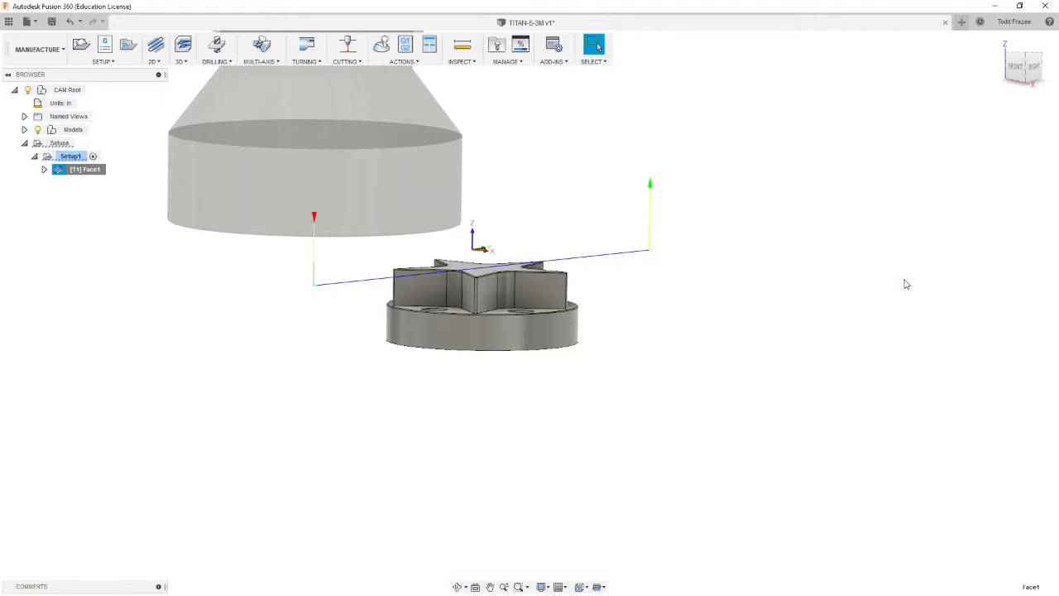
pyautogui.moveTo(473, 334)
pyautogui.keyDown('shift'); pyautogui.mouseDown(button='middle')
pyautogui.moveTo(530, 327)
pyautogui.moveTo(445, 343)
pyautogui.moveTo(464, 335)
pyautogui.mouseUp(button='middle'); pyautogui.keyUp('shift')
pyautogui.scroll(-2, 496, 249)
pyautogui.keyDown('shift'); pyautogui.moveTo(513, 207); pyautogui.dragTo(532, 182, button='middle'); pyautogui.keyUp('shift')
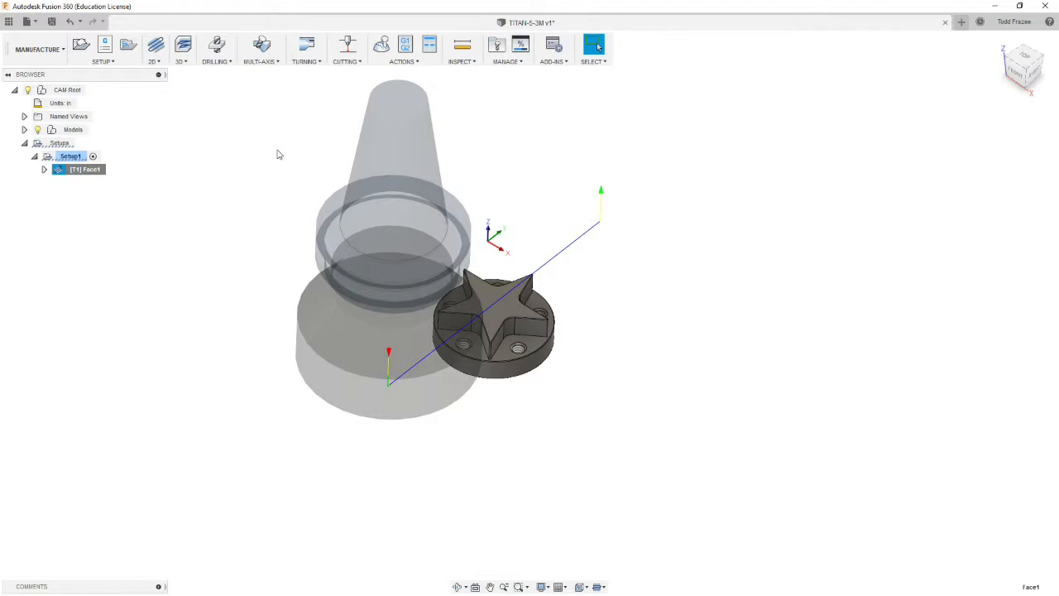
pyautogui.scroll(2, 571, 310)
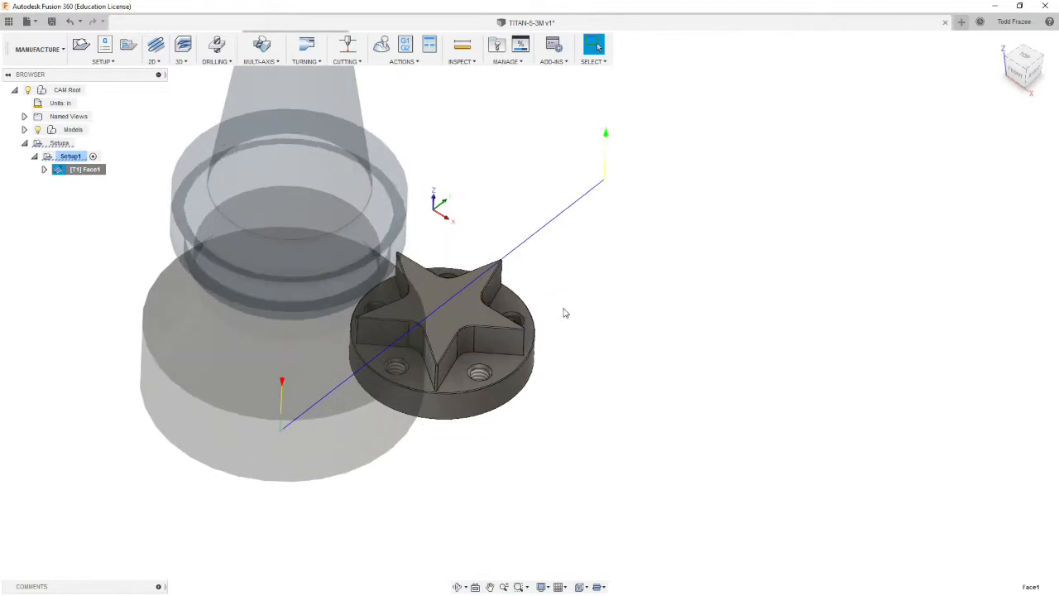
pyautogui.moveTo(577, 303)
pyautogui.keyDown('shift'); pyautogui.mouseDown(button='middle')
pyautogui.moveTo(575, 277)
pyautogui.moveTo(574, 299)
pyautogui.moveTo(544, 293)
pyautogui.moveTo(546, 303)
pyautogui.moveTo(582, 291)
pyautogui.mouseUp(button='middle'); pyautogui.keyUp('shift')
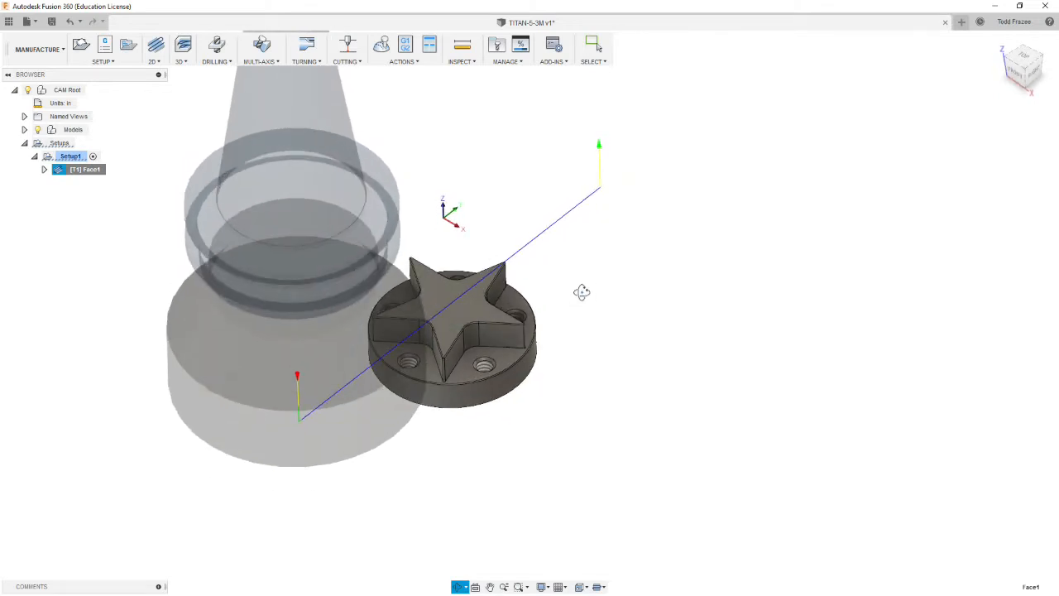
pyautogui.moveTo(581, 291)
pyautogui.keyDown('shift'); pyautogui.mouseDown(button='middle')
pyautogui.moveTo(580, 306)
pyautogui.moveTo(585, 289)
pyautogui.mouseUp(button='middle'); pyautogui.keyUp('shift')
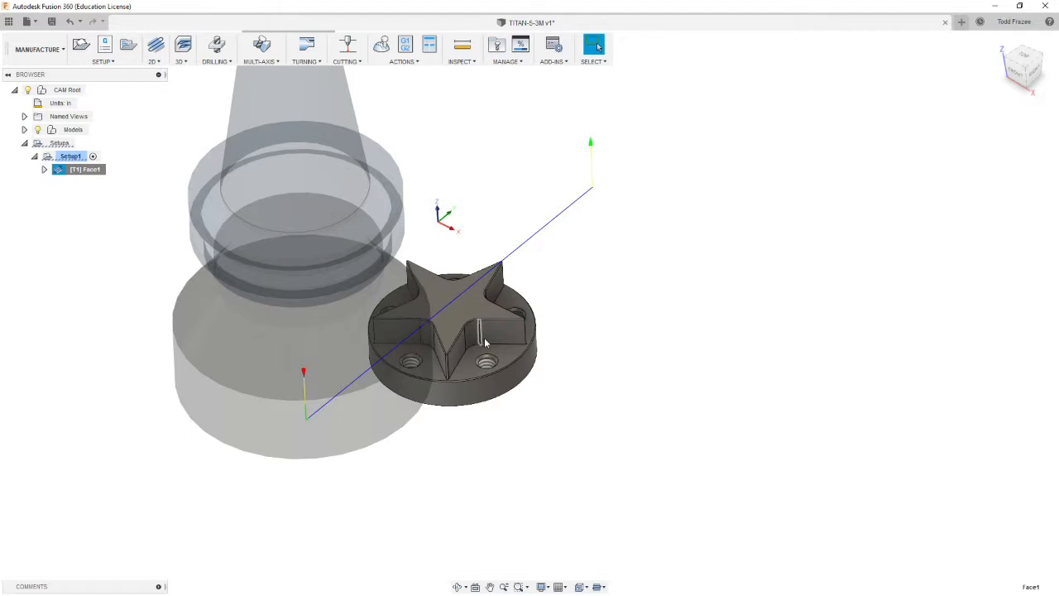
pyautogui.scroll(2, 539, 373)
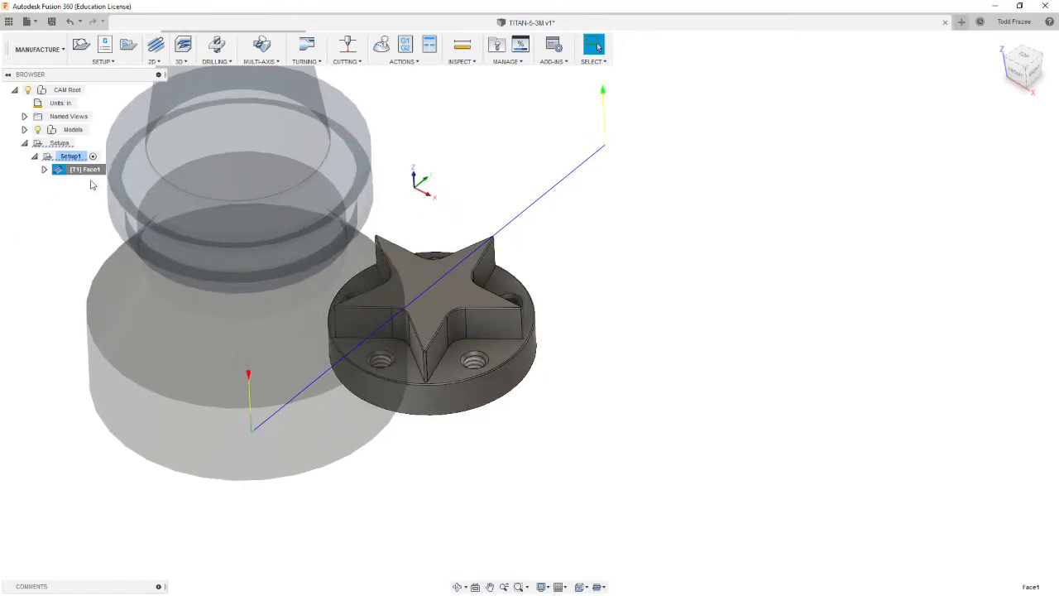
# Step: Create a 2D Adaptive Clearing operation using tool 2, the 1/2-inch flat end mill from the TITAN_BUILDING_BLOCKS_TOOLS library
pyautogui.click(154, 62)
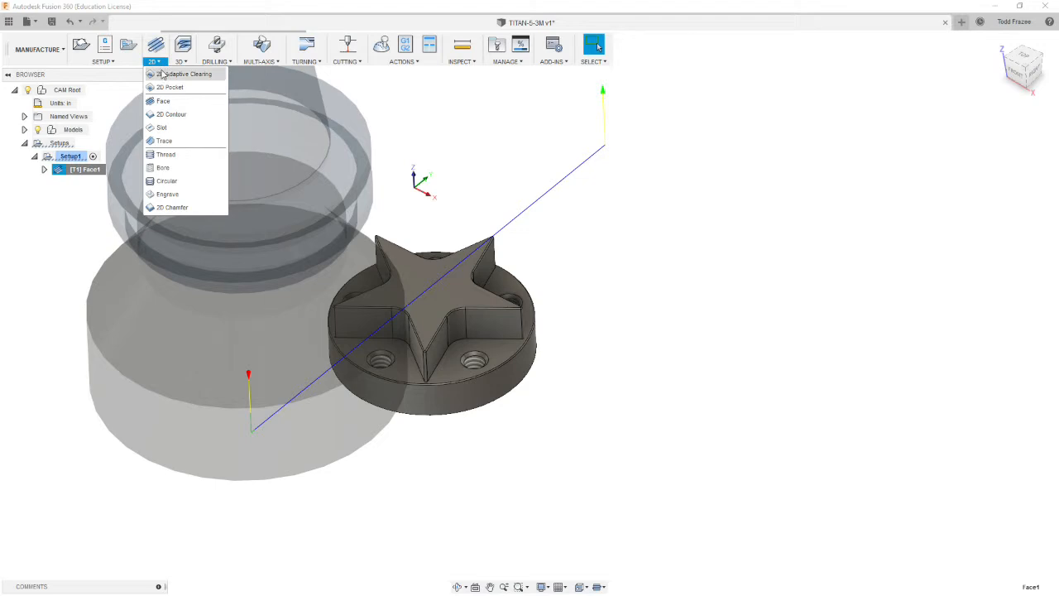
pyautogui.click(183, 75)
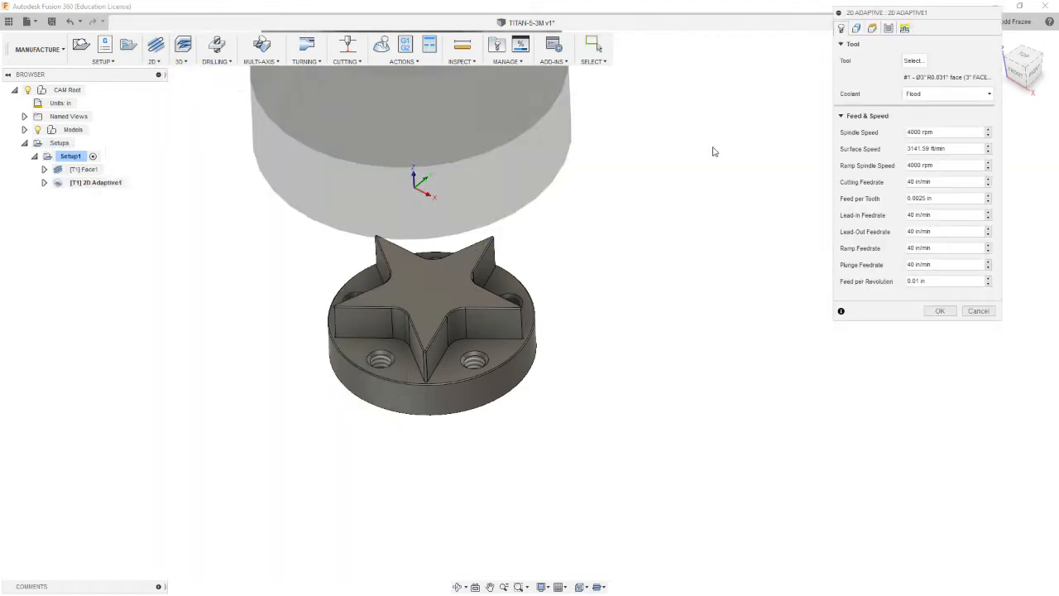
pyautogui.click(914, 61)
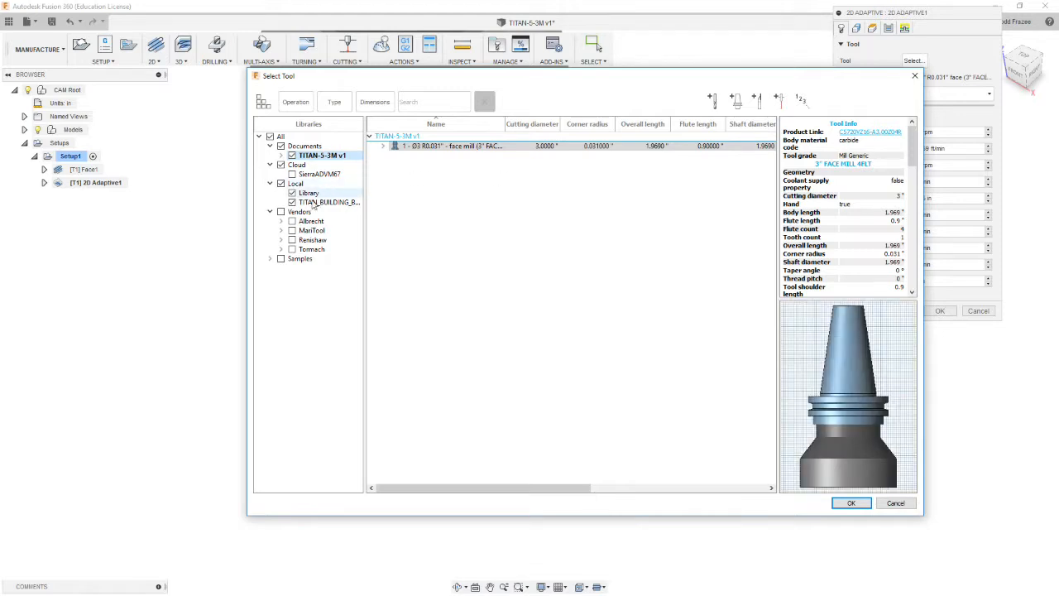
pyautogui.click(328, 202)
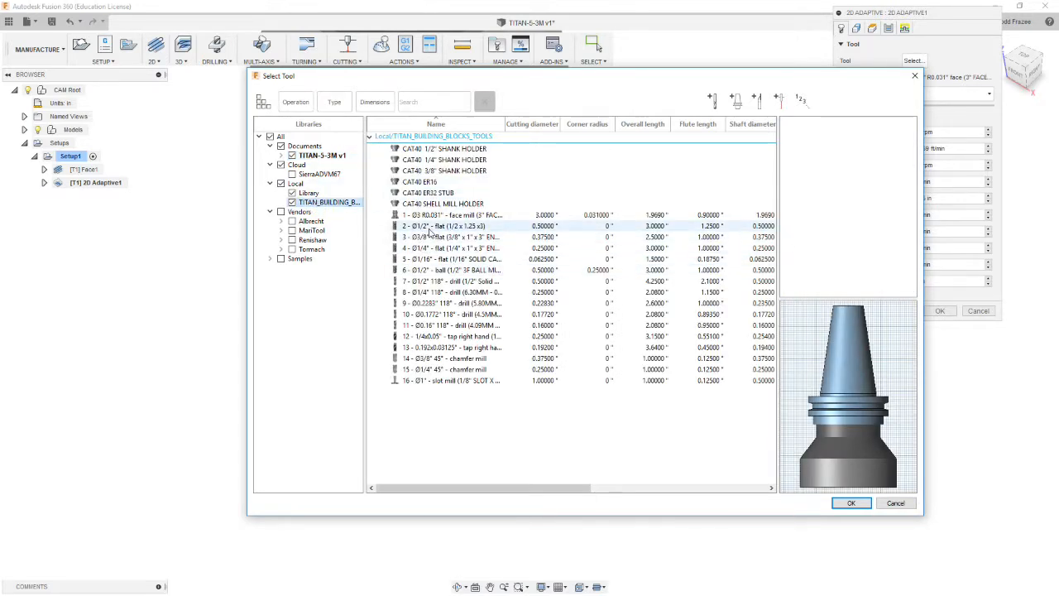
pyautogui.click(596, 226)
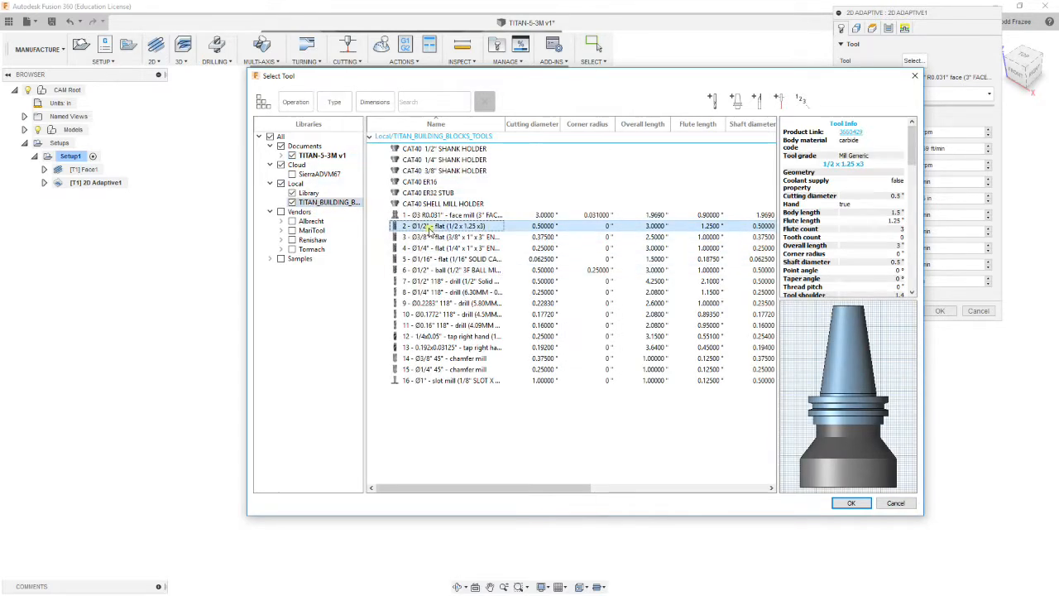
pyautogui.click(851, 504)
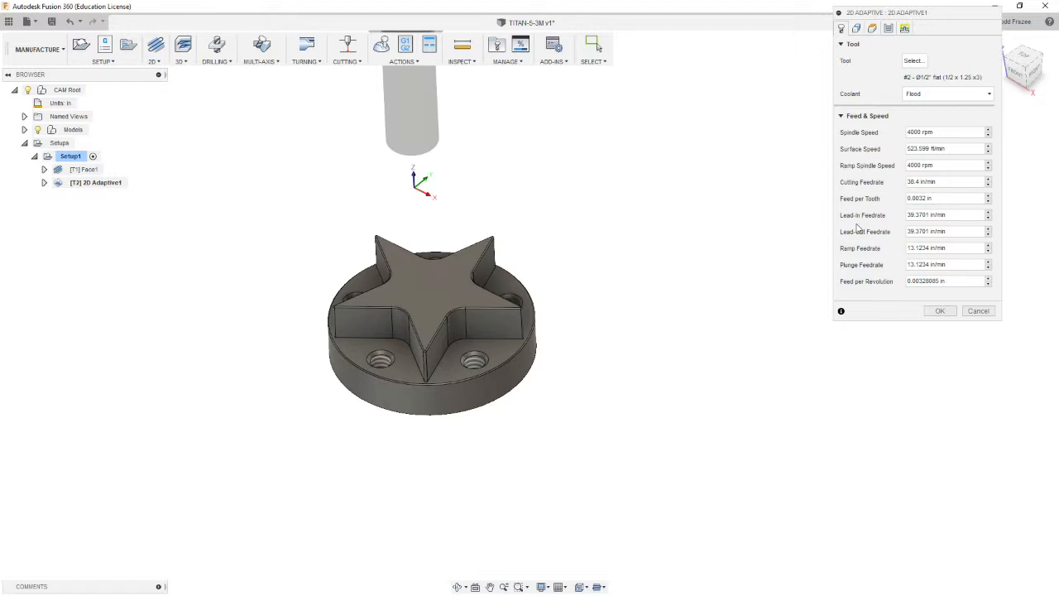
# Step: Set the adaptive operation's cutting, lead-in and lead-out feedrates to 25 in/min, and its ramp and plunge feedrates to 13 in/min
pyautogui.click(943, 182)
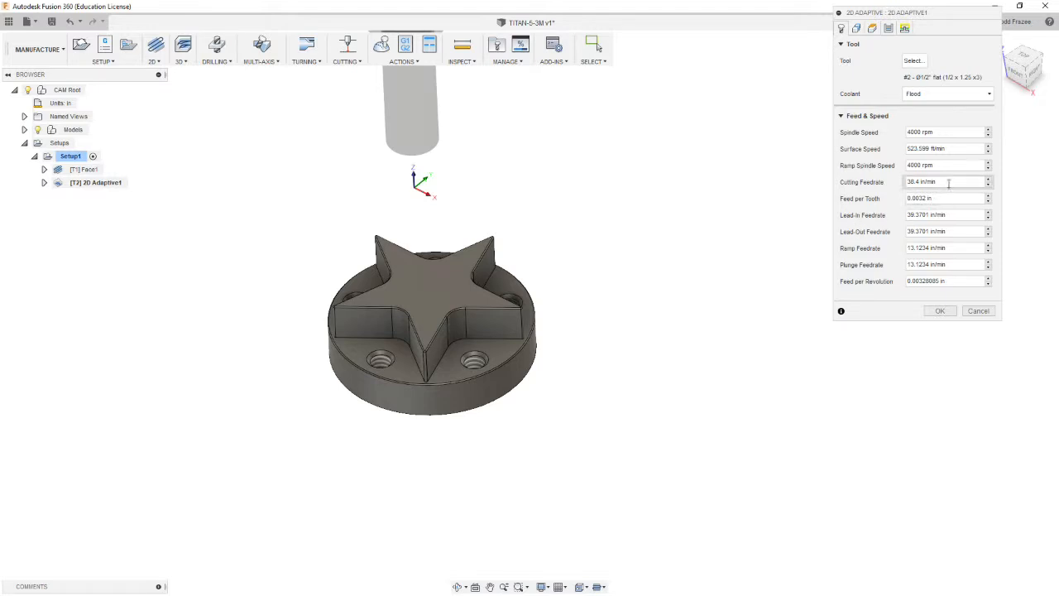
pyautogui.write('25')
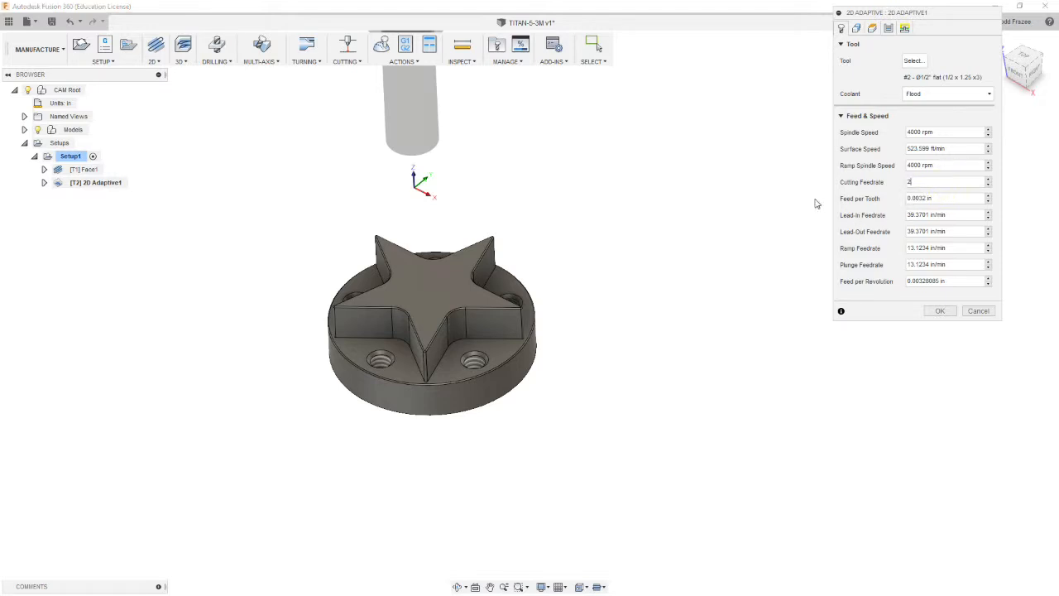
pyautogui.click(964, 215)
pyautogui.write('25')
pyautogui.press('Tab')
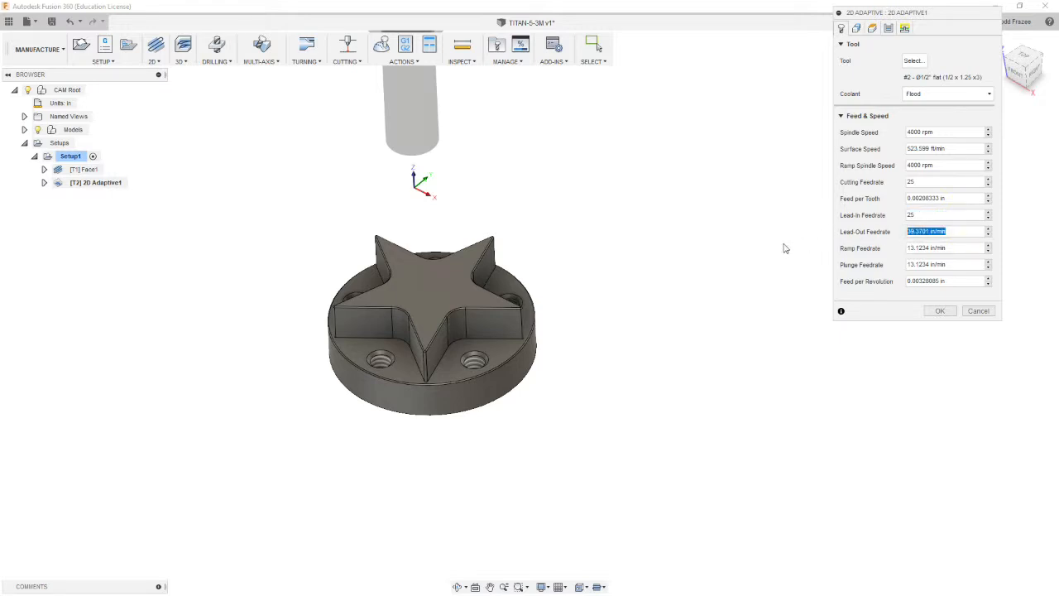
pyautogui.write('25')
pyautogui.click(931, 248)
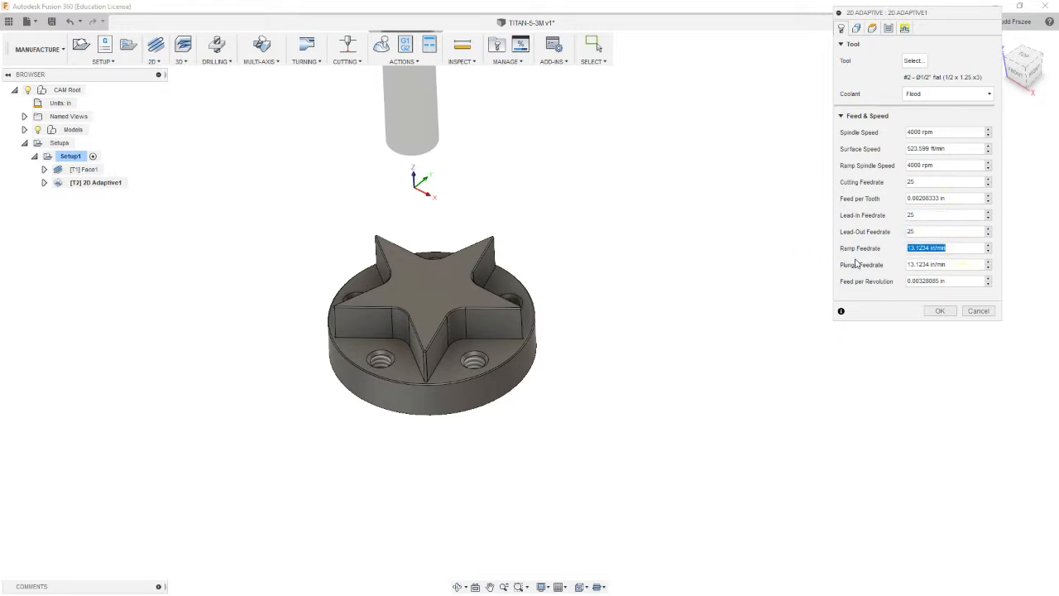
pyautogui.write('13')
pyautogui.press('Tab')
pyautogui.write('13')
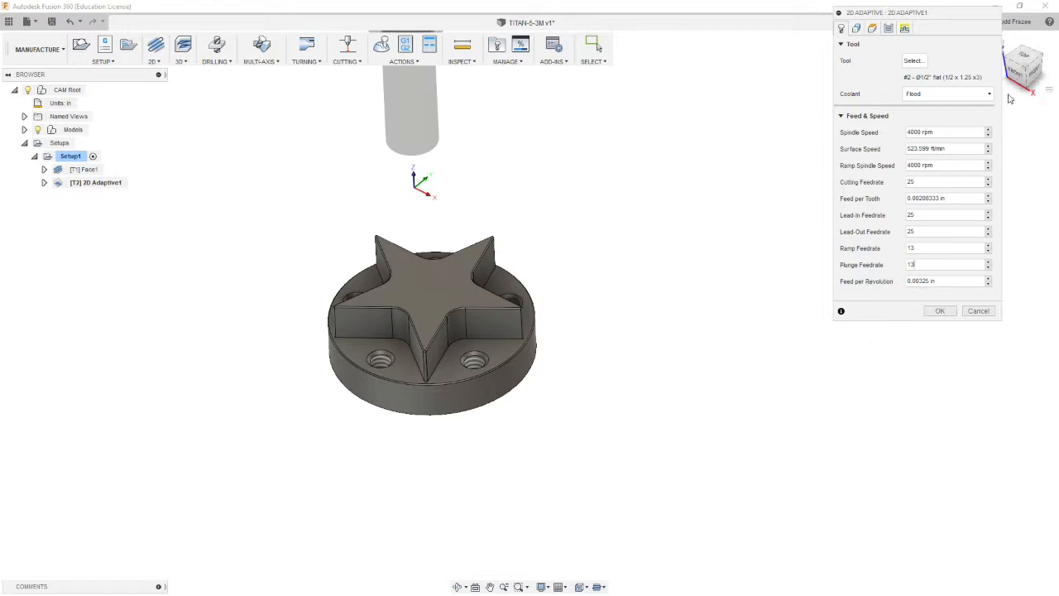
# Step: Select the round base's lower outer edge and the contour at the foot of the star as the adaptive operation's pocket boundaries
pyautogui.click(856, 28)
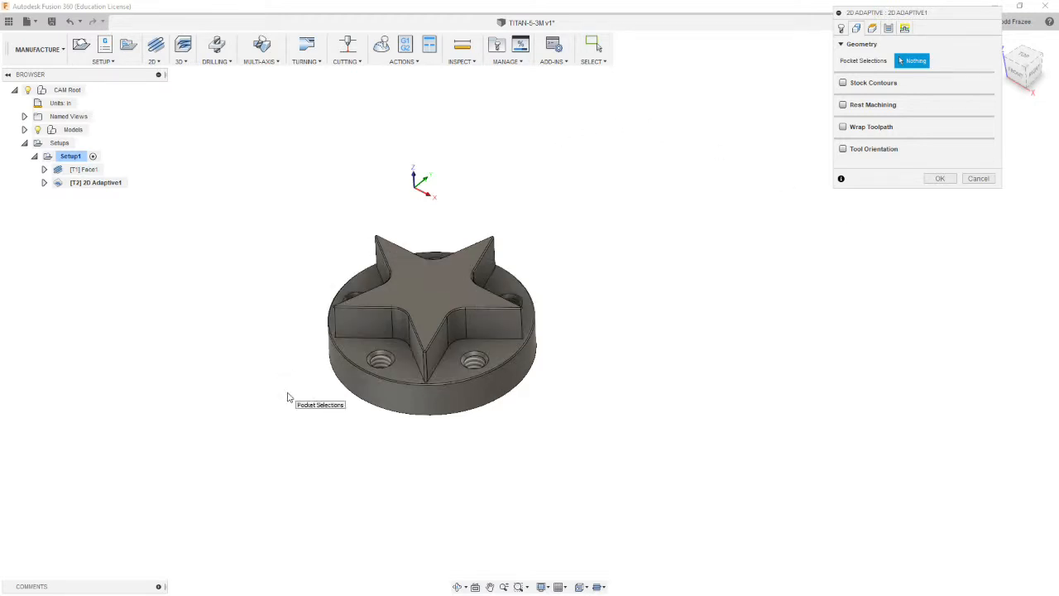
pyautogui.click(380, 407)
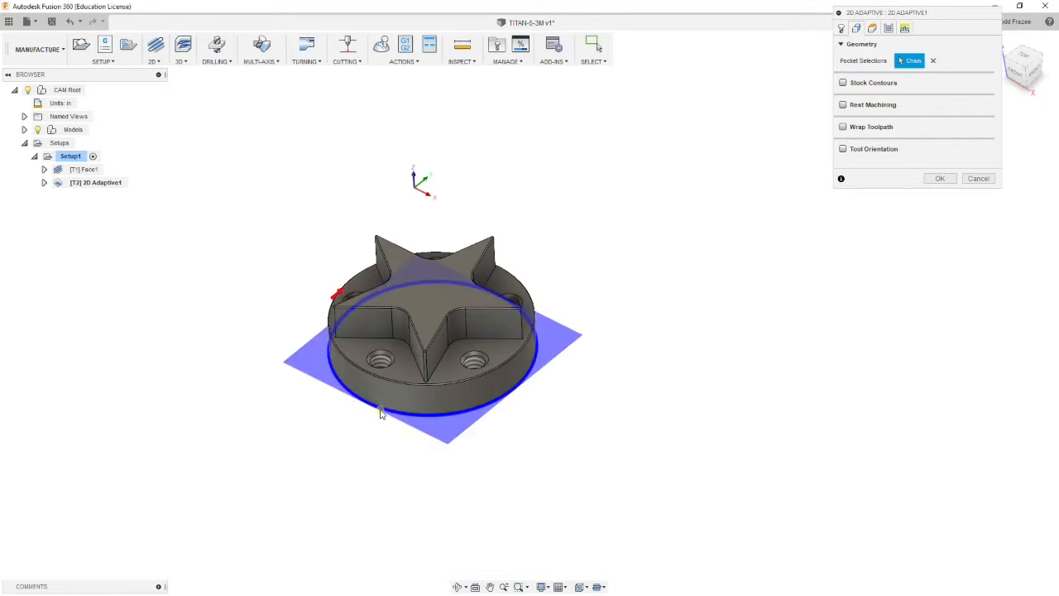
pyautogui.click(378, 338)
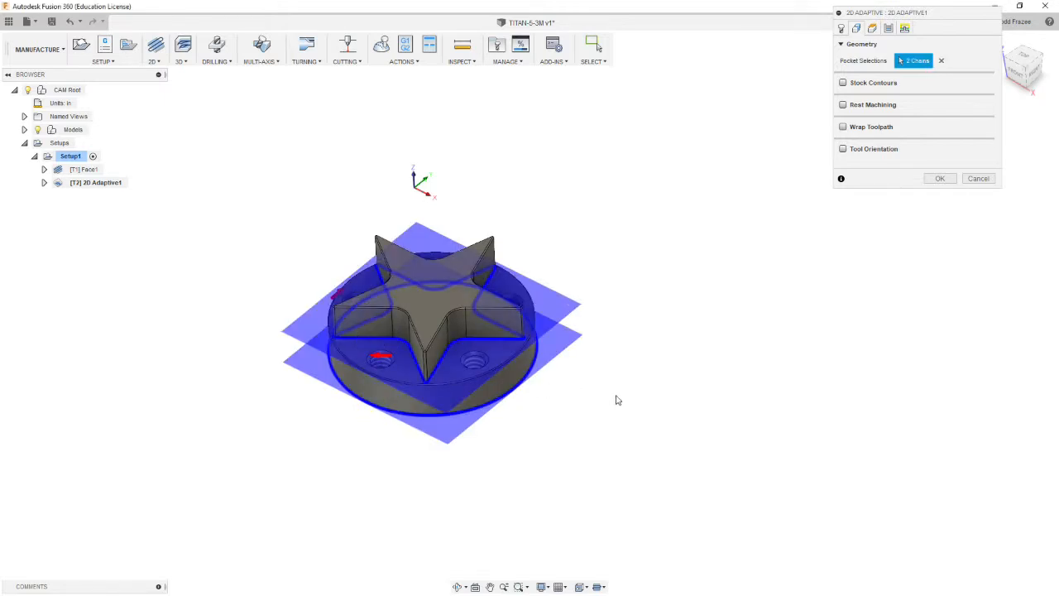
pyautogui.keyDown('shift'); pyautogui.moveTo(615, 378); pyautogui.dragTo(614, 395, button='middle'); pyautogui.keyUp('shift')
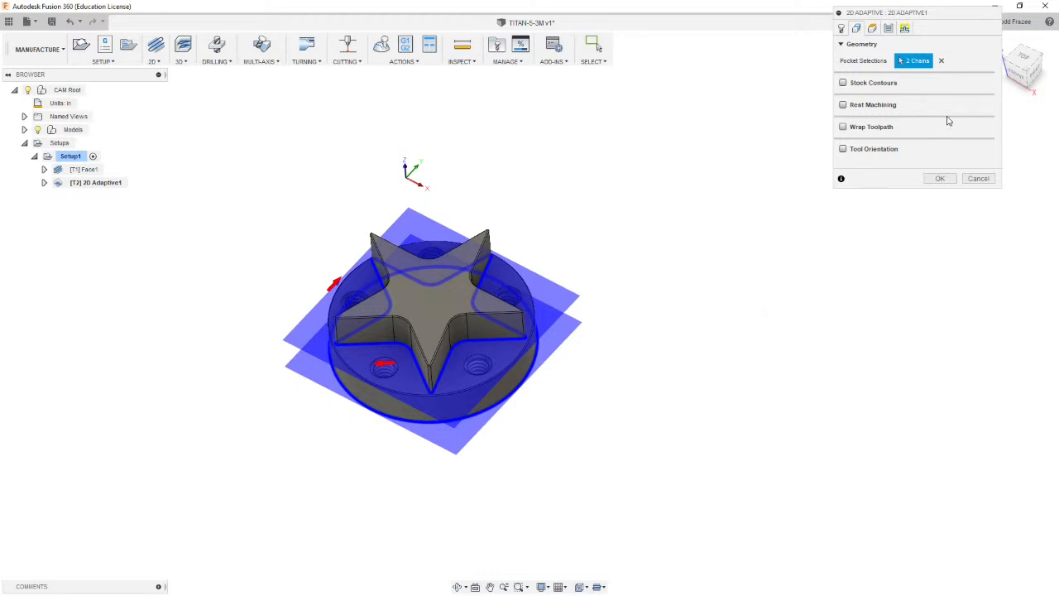
pyautogui.moveTo(894, 86)
# Step: Reference both the retract height and the top height of the adaptive operation from Model top
pyautogui.click(873, 29)
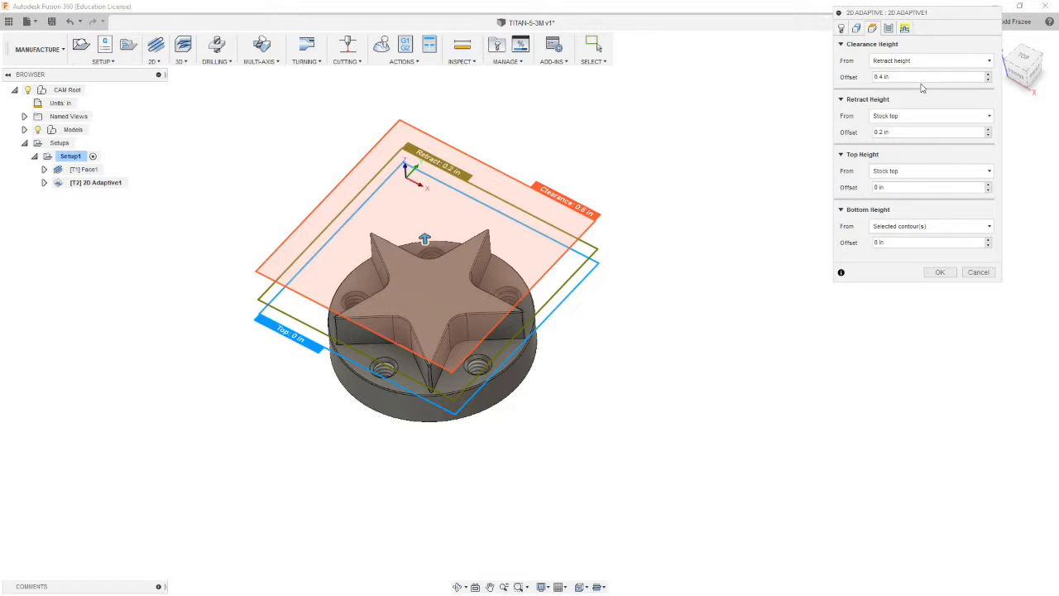
pyautogui.click(960, 120)
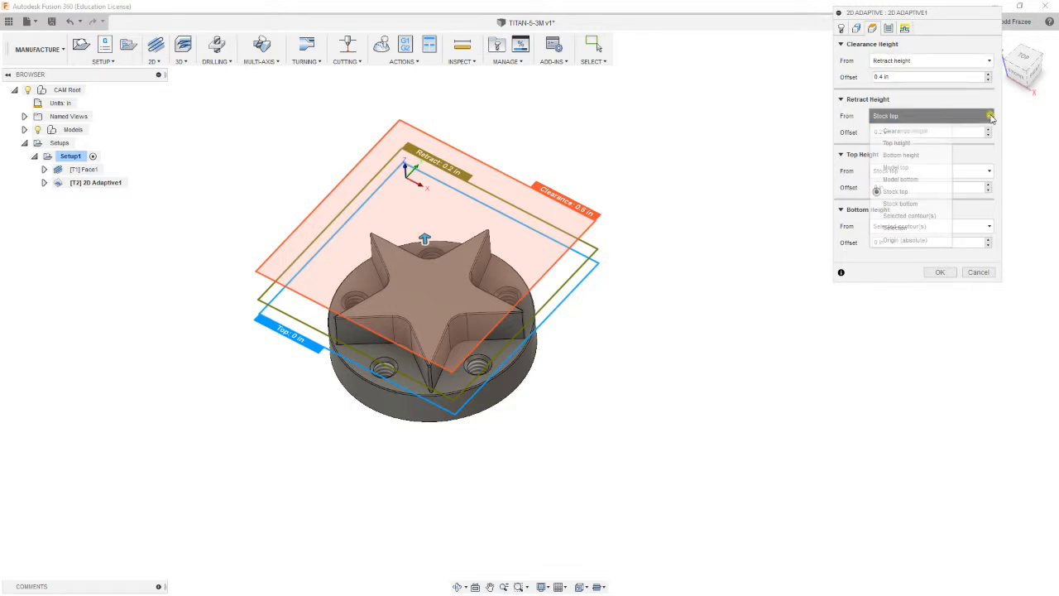
pyautogui.click(907, 169)
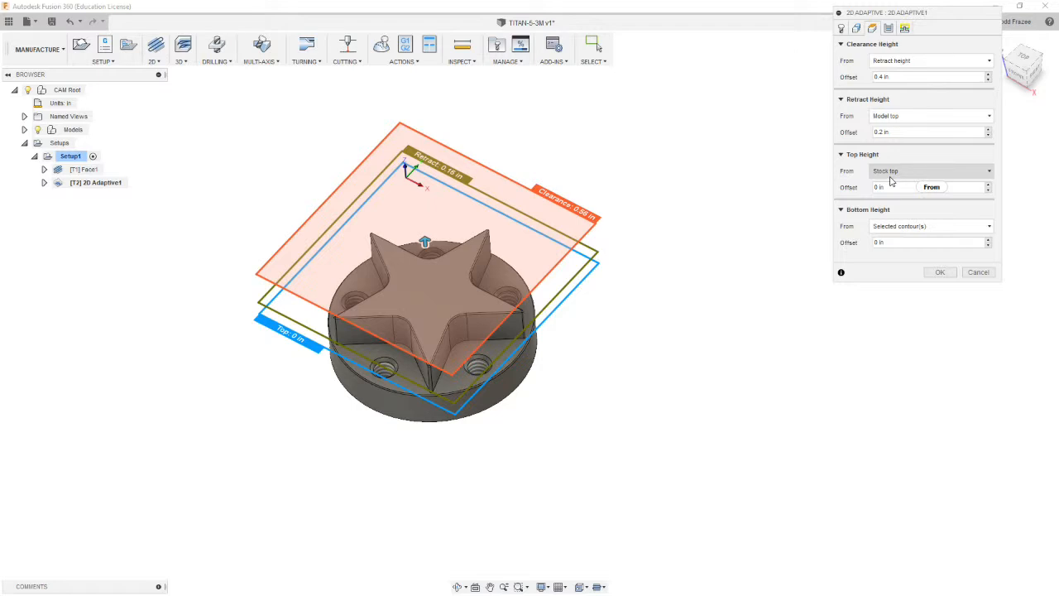
pyautogui.click(987, 170)
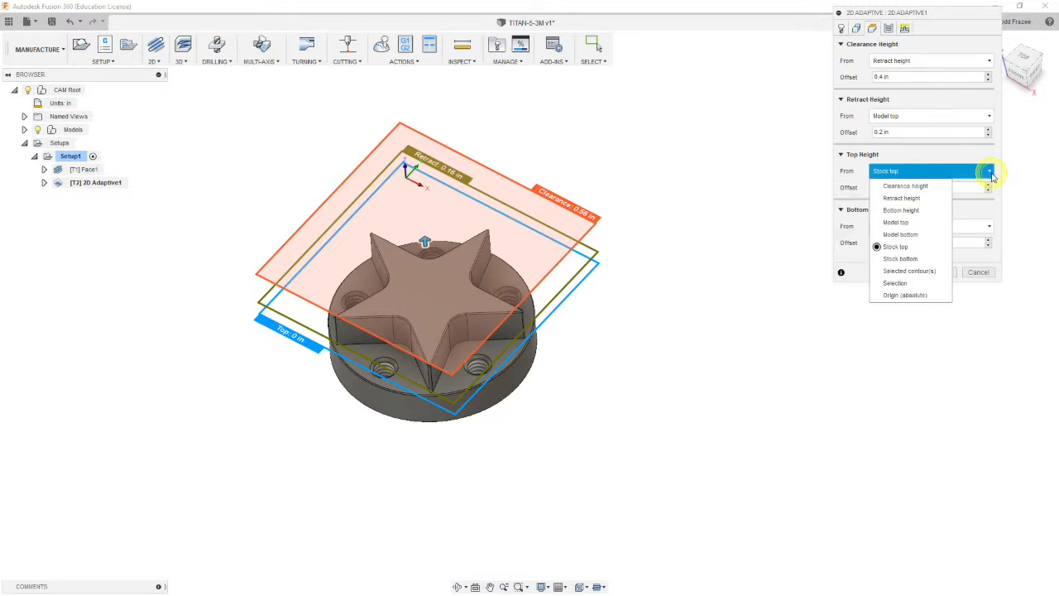
pyautogui.click(905, 222)
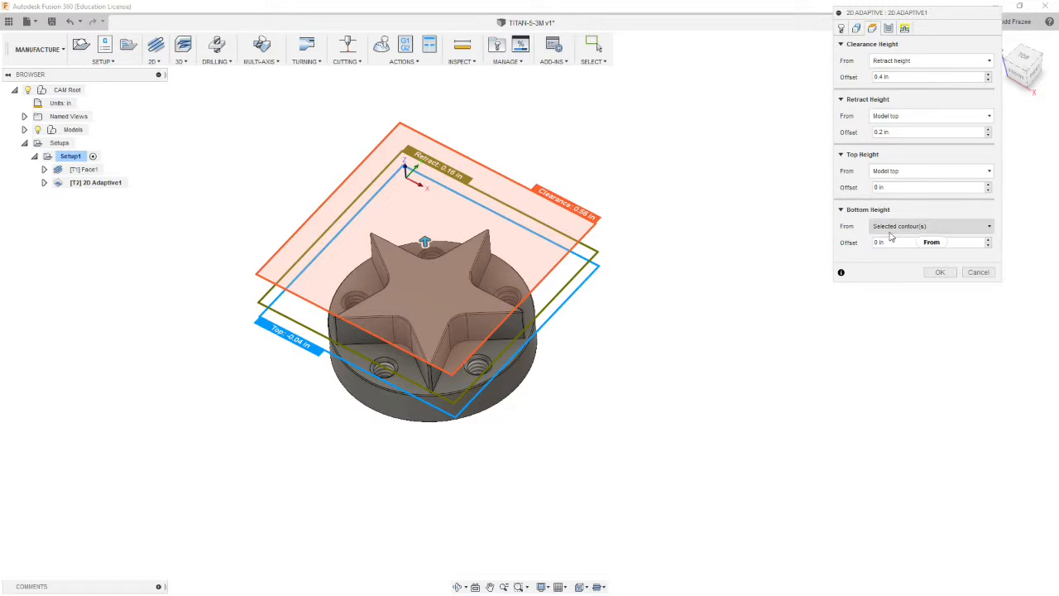
pyautogui.keyDown('shift'); pyautogui.moveTo(759, 230); pyautogui.dragTo(681, 268, button='middle'); pyautogui.keyUp('shift')
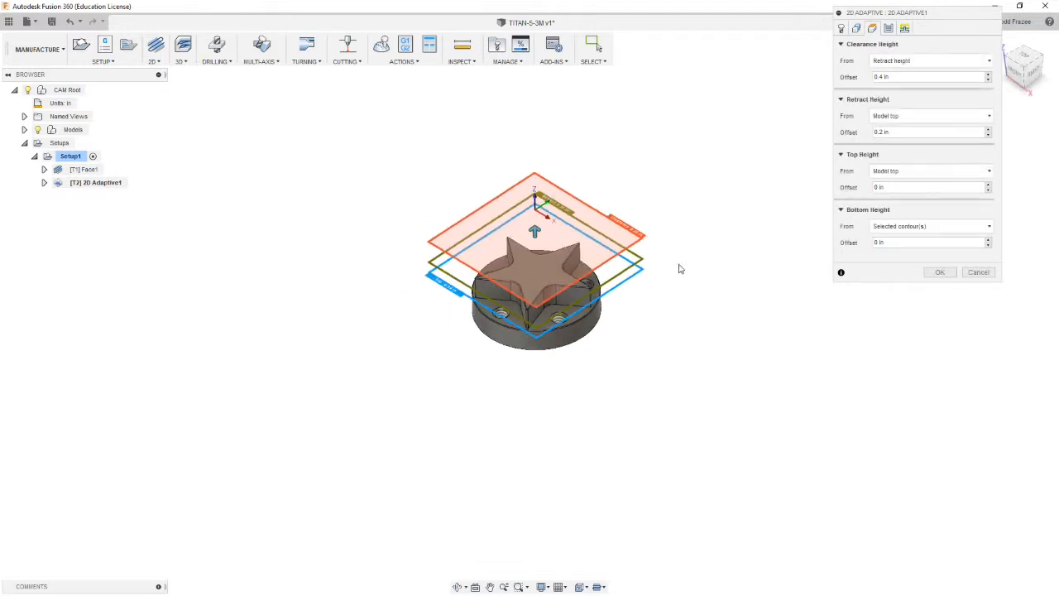
pyautogui.scroll(3, 635, 292)
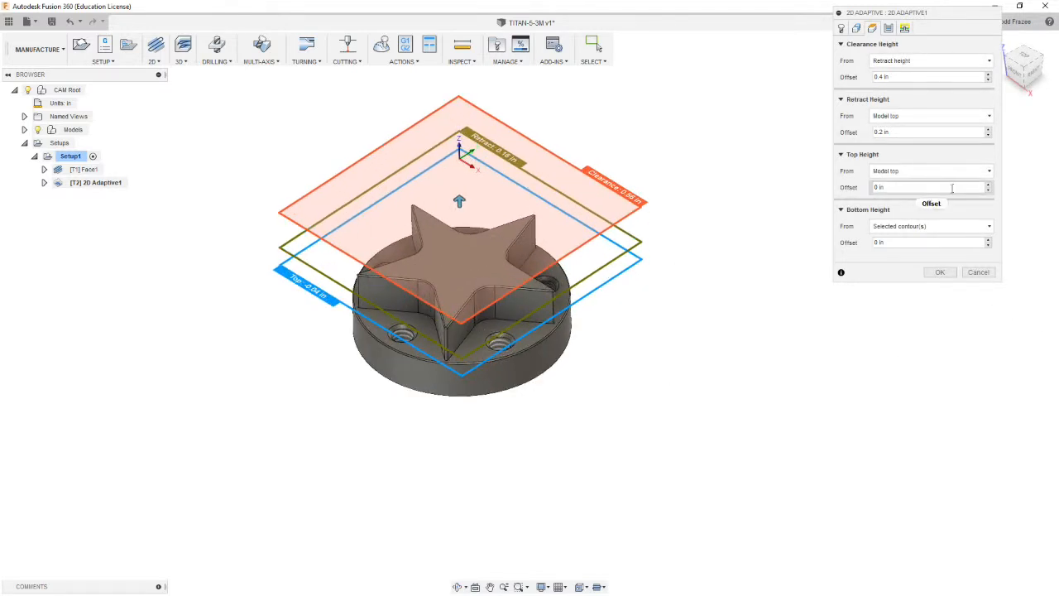
# Step: Enable multiple depths with a 0.25 in maximum roughing stepdown ordered by depth, and turn on smoothing for the adaptive passes
pyautogui.click(888, 28)
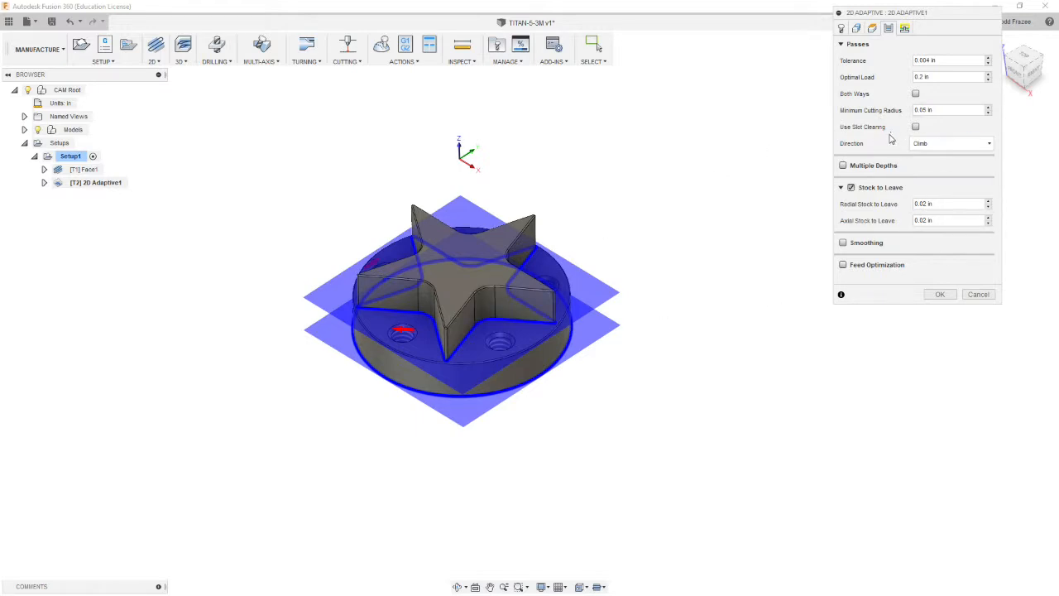
pyautogui.click(843, 166)
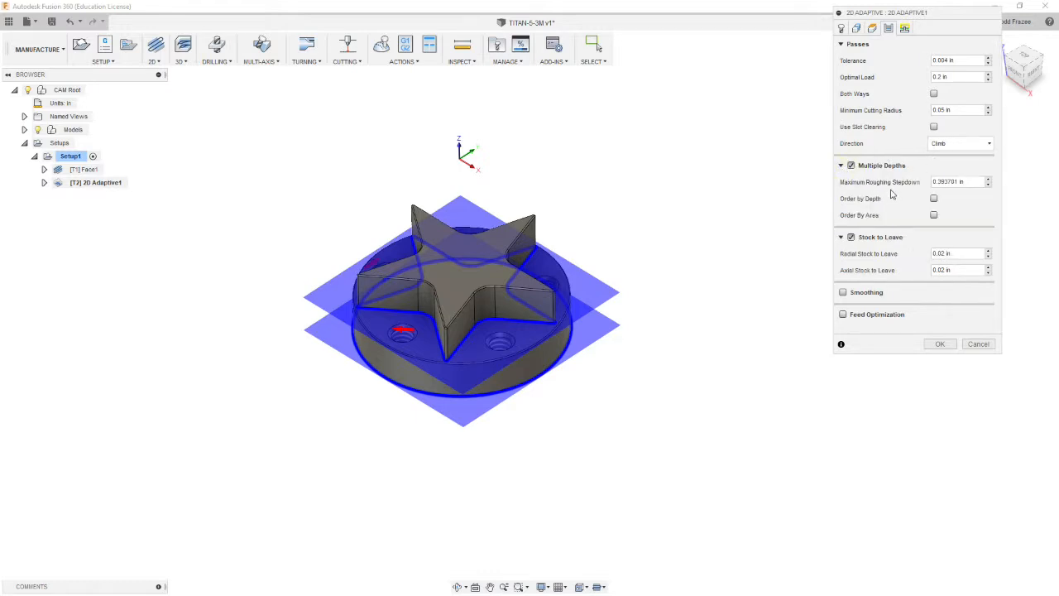
pyautogui.click(952, 181)
pyautogui.write('.24')
pyautogui.write('5')
pyautogui.click(934, 199)
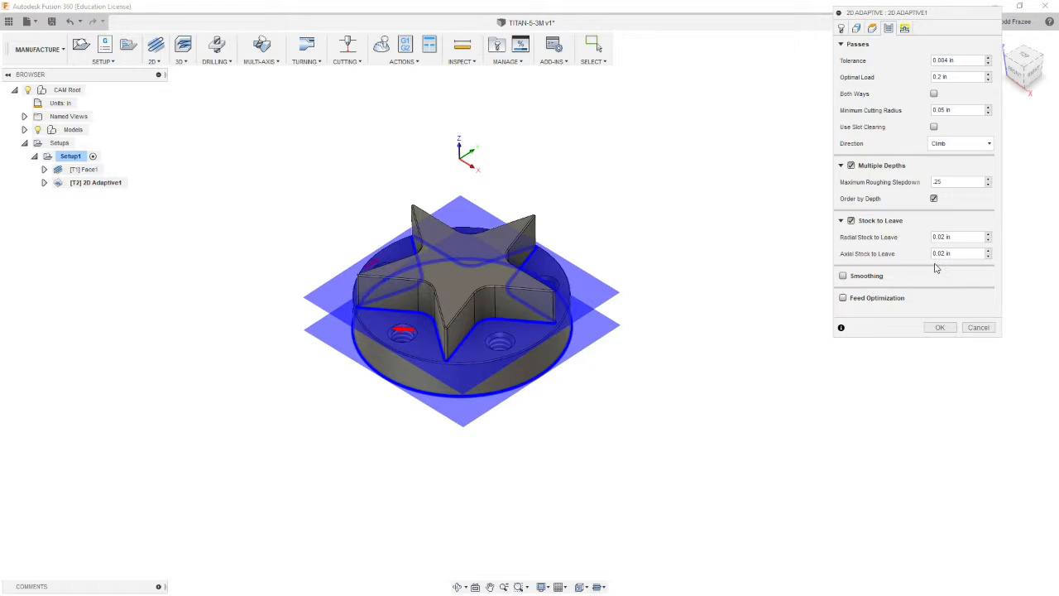
pyautogui.click(852, 276)
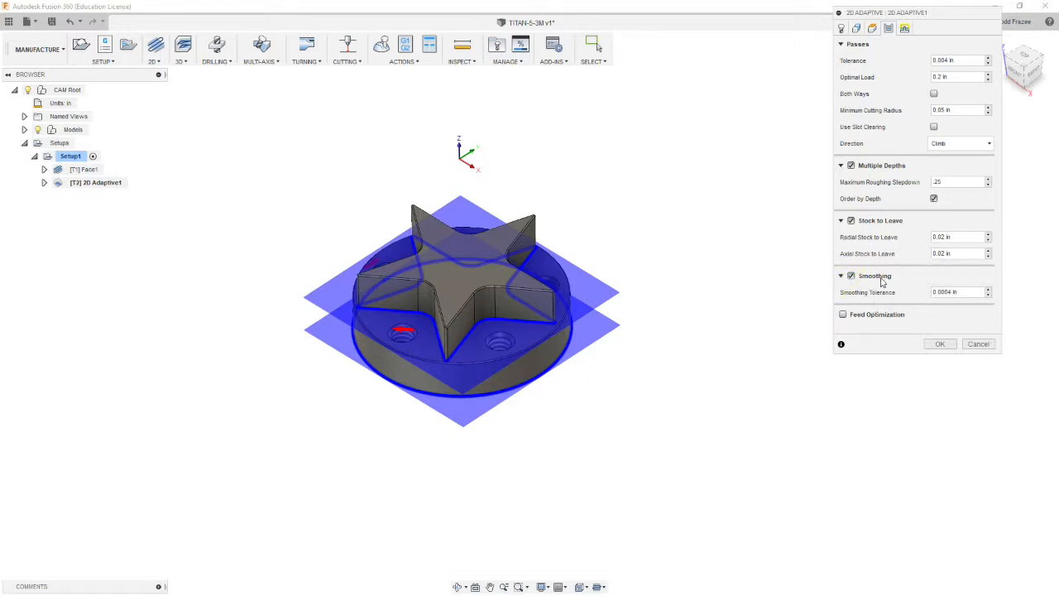
# Step: Set the adaptive operation's horizontal lead-in/out radius to 0.1 in and its vertical one to 0 in, and generate the toolpath
pyautogui.click(905, 28)
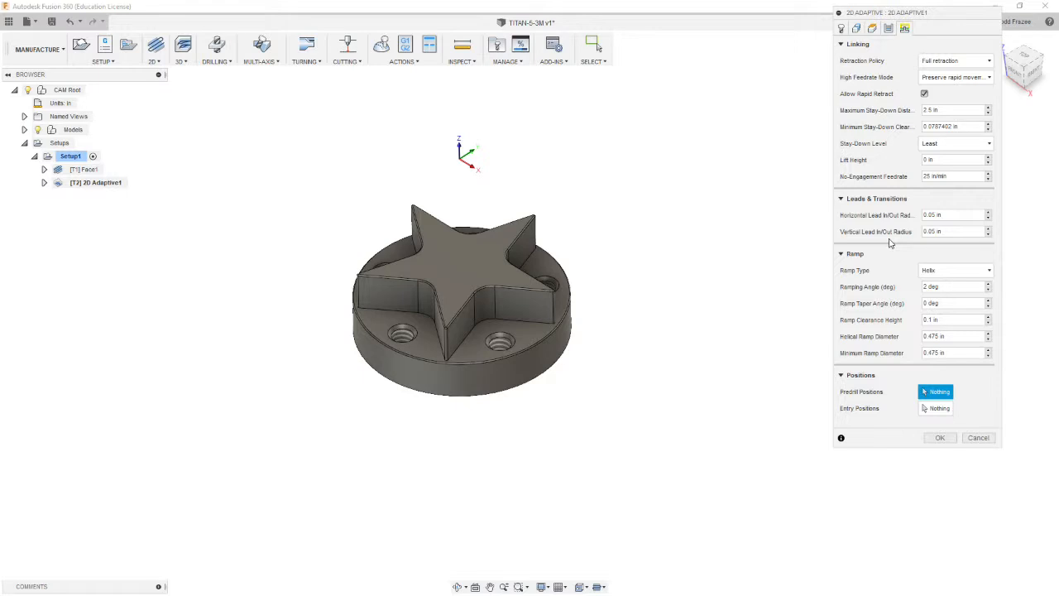
pyautogui.click(952, 215)
pyautogui.press('BackSpace')
pyautogui.write('.1')
pyautogui.press('Tab')
pyautogui.write('0')
pyautogui.press('Tab')
pyautogui.press('BackSpace')
pyautogui.write('.3')
pyautogui.press('Tab')
pyautogui.click(942, 438)
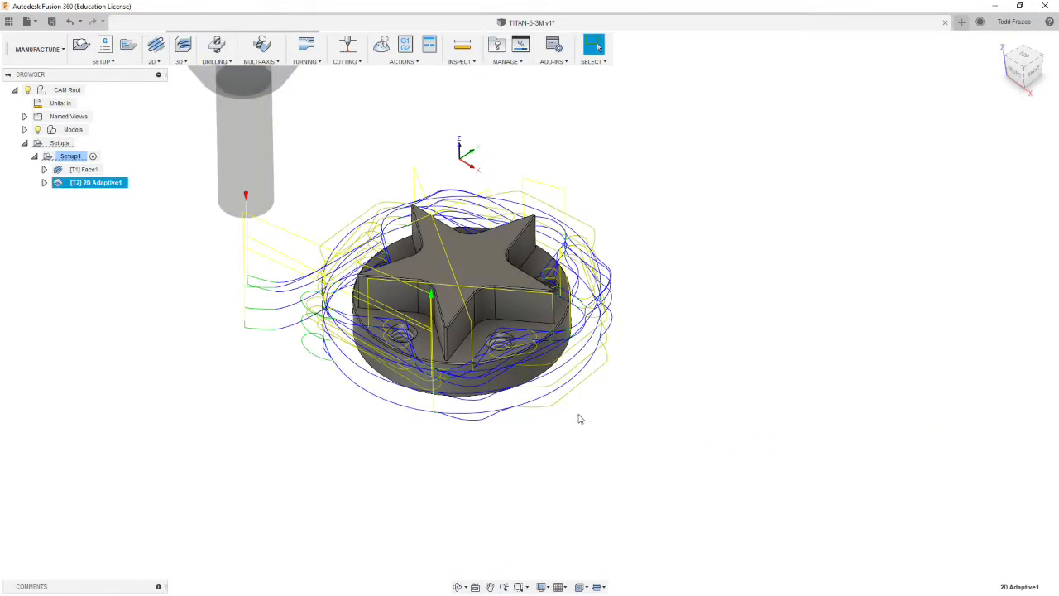
# Step: Create a 2D Contour operation using tool 3, the 3/8-inch flat end mill from the TITAN_BUILDING_BLOCKS_TOOLS library
pyautogui.scroll(3, 523, 352)
pyautogui.keyDown('shift'); pyautogui.moveTo(522, 346); pyautogui.dragTo(539, 371, button='middle'); pyautogui.keyUp('shift')
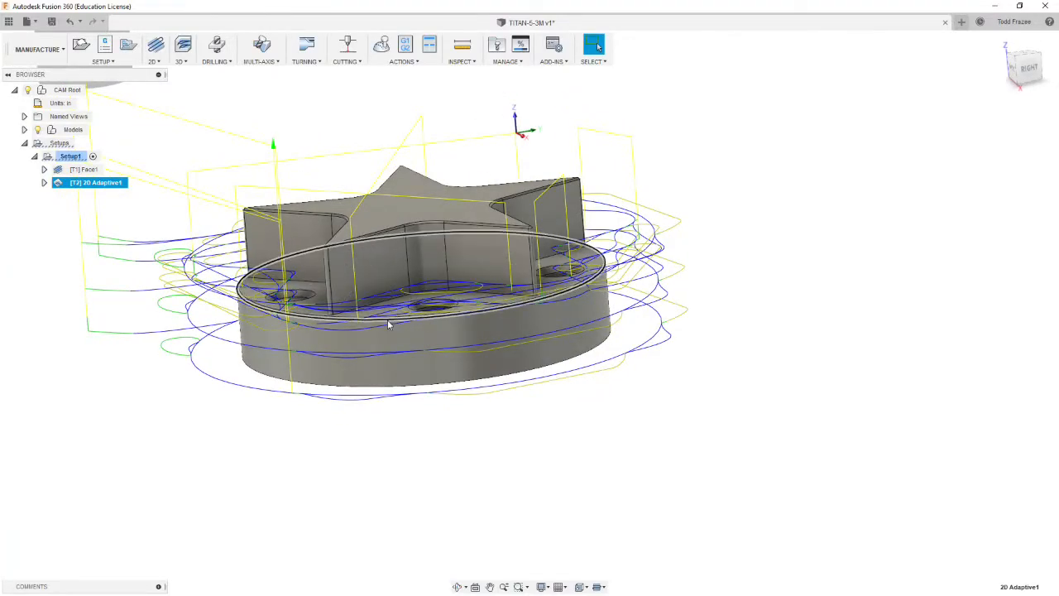
pyautogui.keyDown('shift'); pyautogui.moveTo(463, 403); pyautogui.dragTo(432, 235, button='middle'); pyautogui.keyUp('shift')
pyautogui.press('Escape')
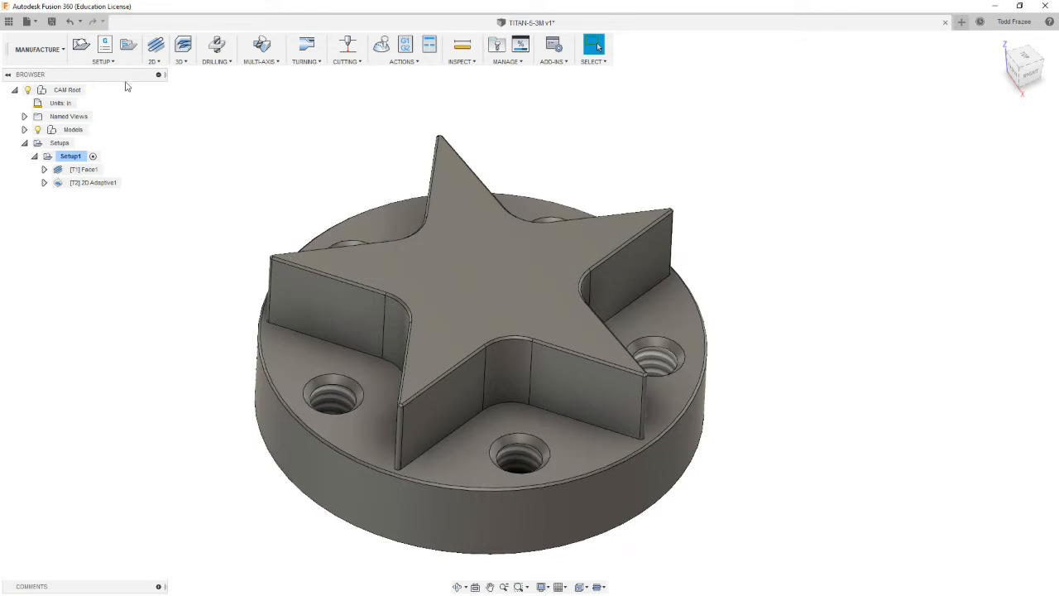
pyautogui.click(156, 62)
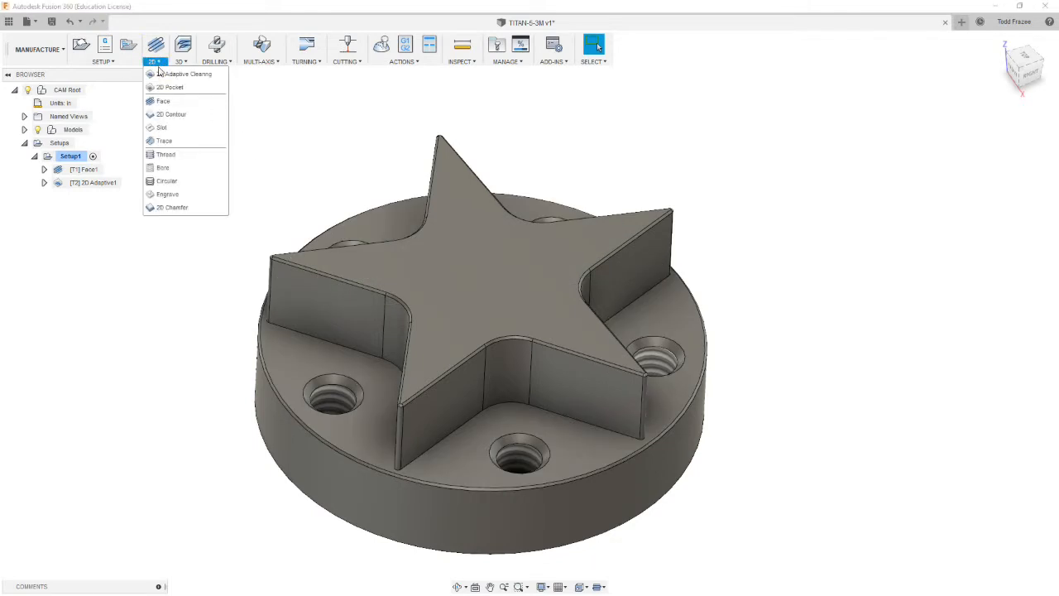
pyautogui.click(176, 114)
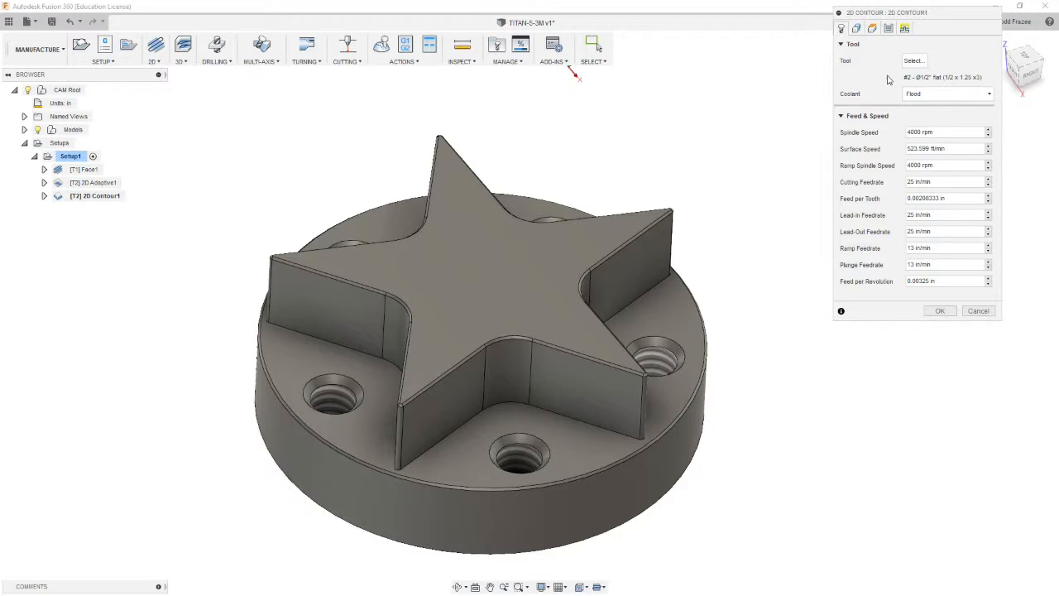
pyautogui.click(914, 61)
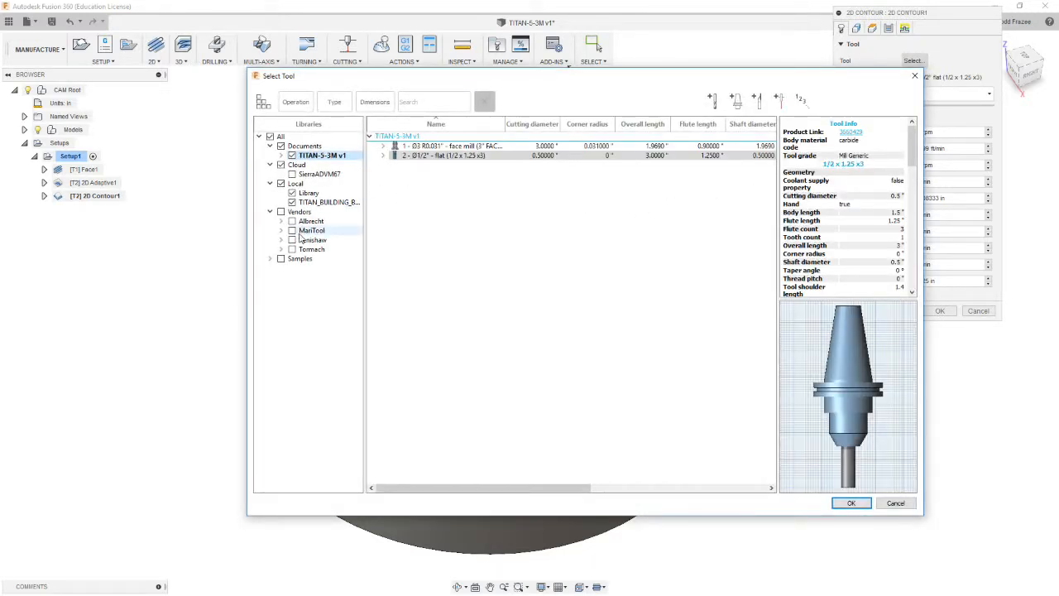
pyautogui.click(330, 202)
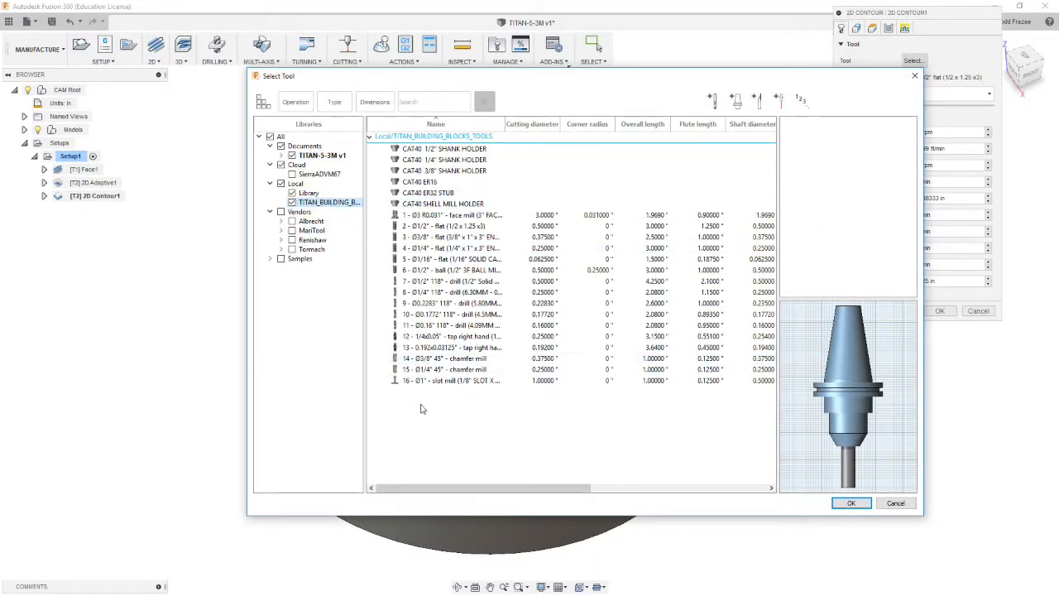
pyautogui.doubleClick(425, 236)
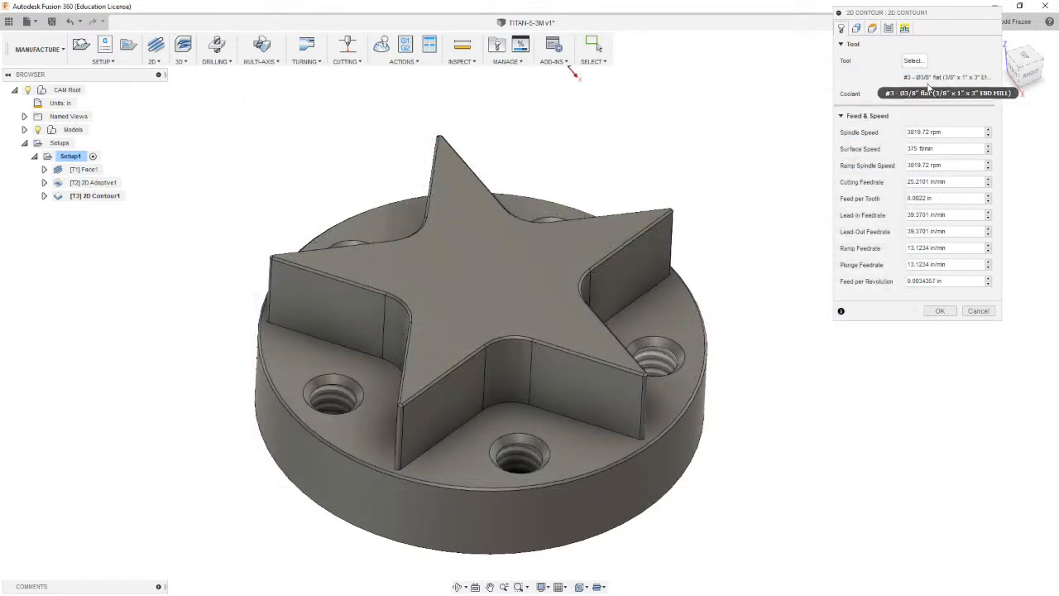
# Step: Set the contour operation's spindle speed to 4000 rpm and its cutting feedrate to 25 in/min
pyautogui.doubleClick(957, 131)
pyautogui.moveTo(925, 133); pyautogui.dragTo(866, 143)
pyautogui.write('4000')
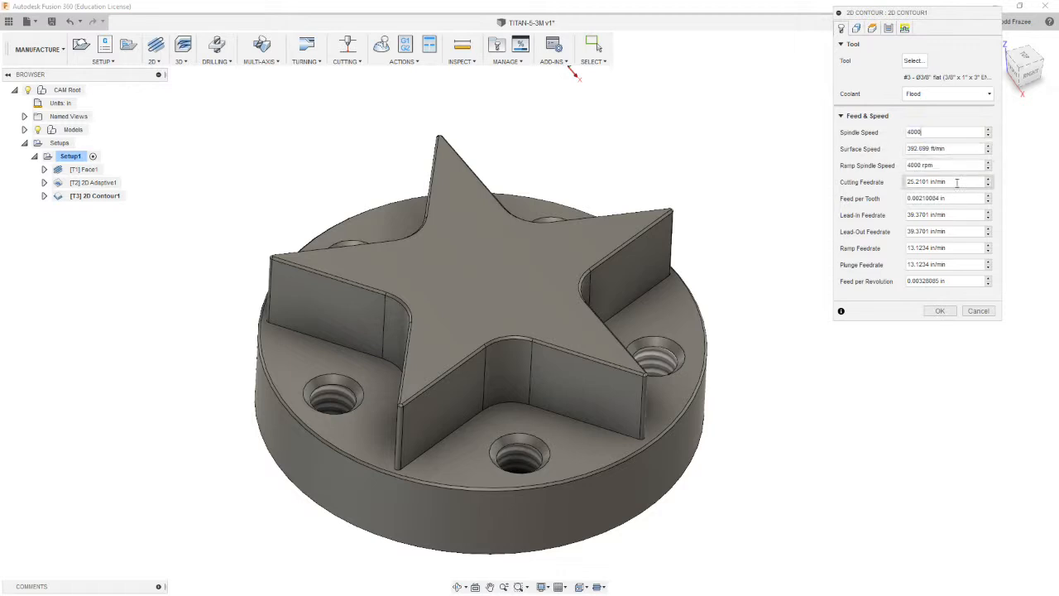
pyautogui.tripleClick(957, 182)
pyautogui.write('25')
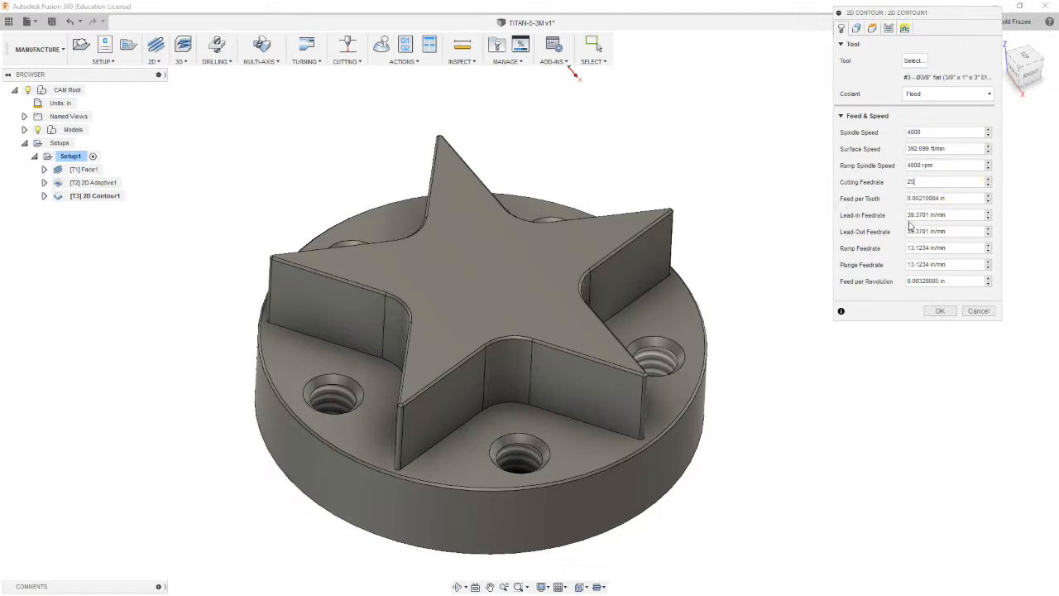
# Step: Set the contour operation's lead-in and lead-out feedrates to 25 in/min and its ramp and plunge feedrates to 13 in/min
pyautogui.tripleClick(960, 214)
pyautogui.write('25')
pyautogui.press('Tab')
pyautogui.write('25')
pyautogui.press('Tab')
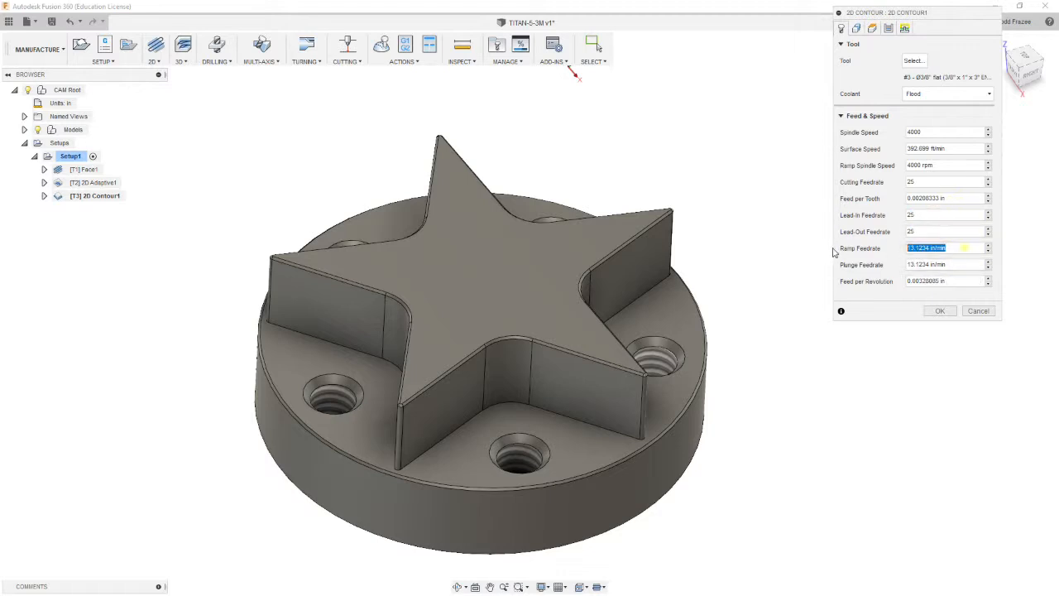
pyautogui.write('13')
pyautogui.press('Tab')
pyautogui.write('13')
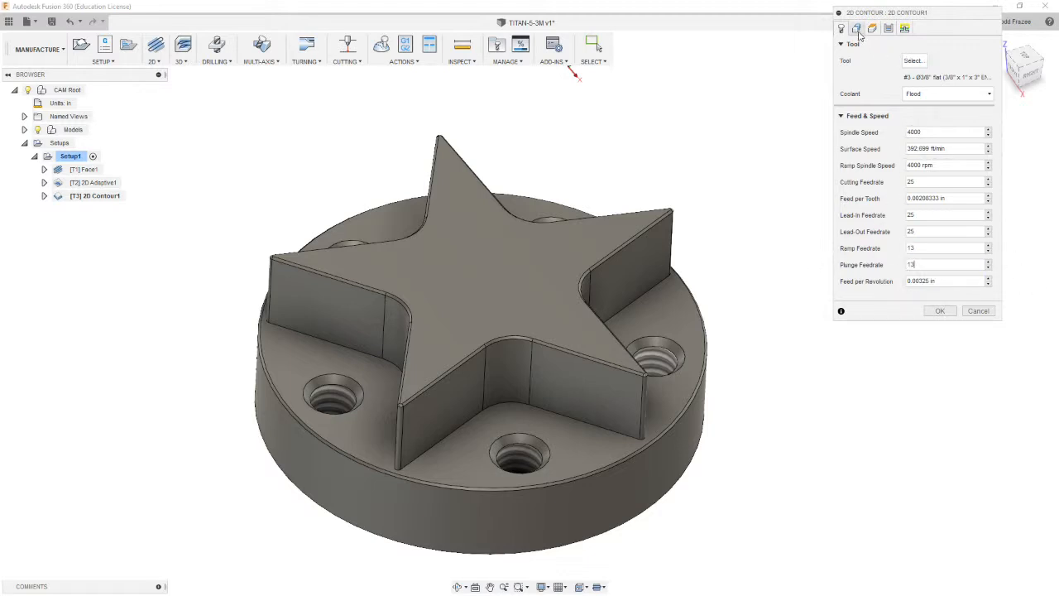
# Step: Select the closed edge chain at the foot of the star as the contour operation's geometry
pyautogui.click(857, 29)
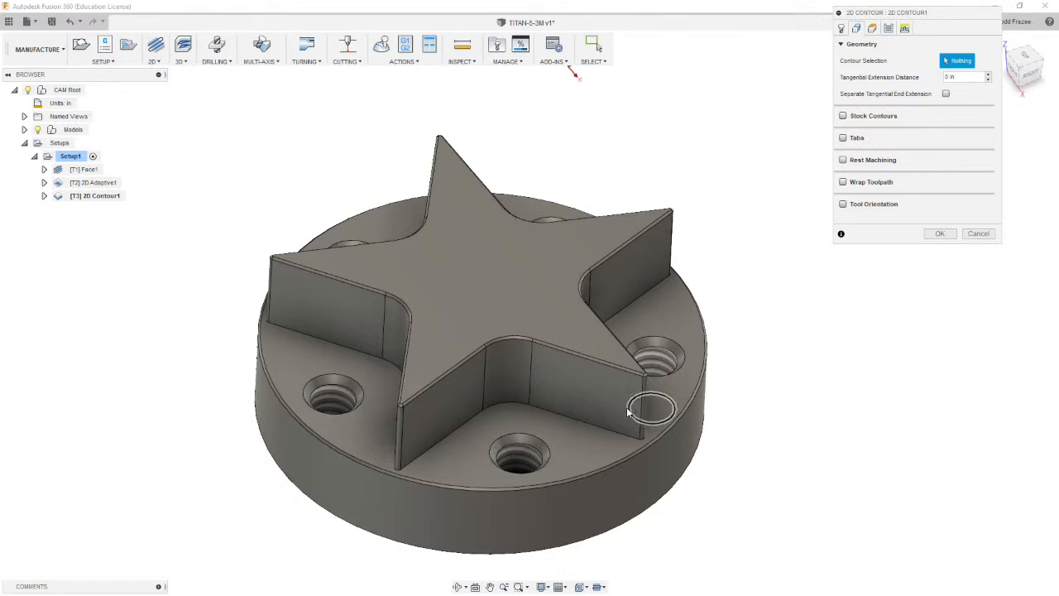
pyautogui.click(619, 436)
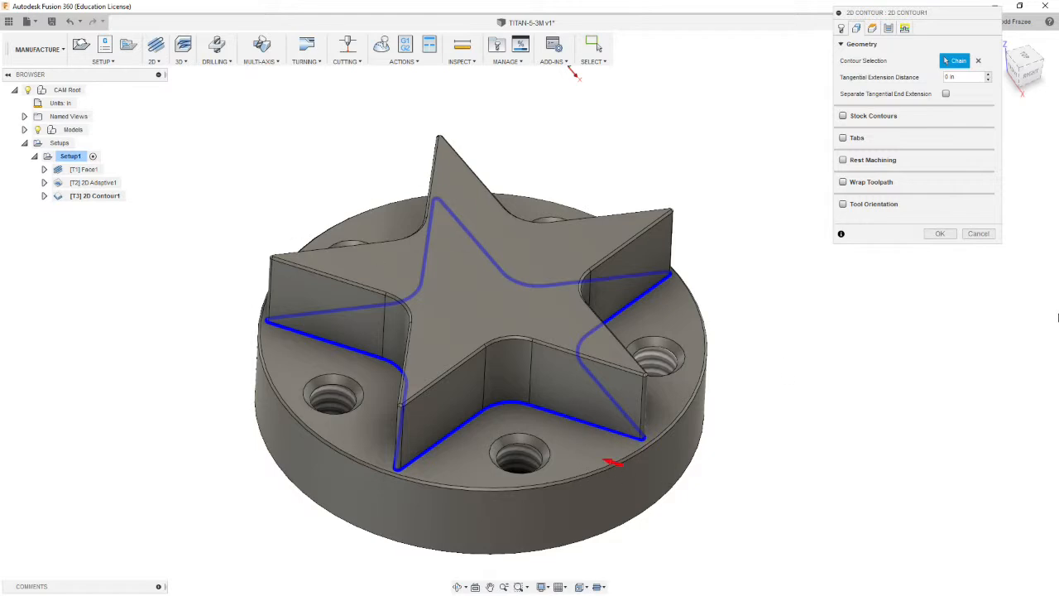
# Step: Reference both the retract height and the top height of the star's contour operation to Model top
pyautogui.click(873, 28)
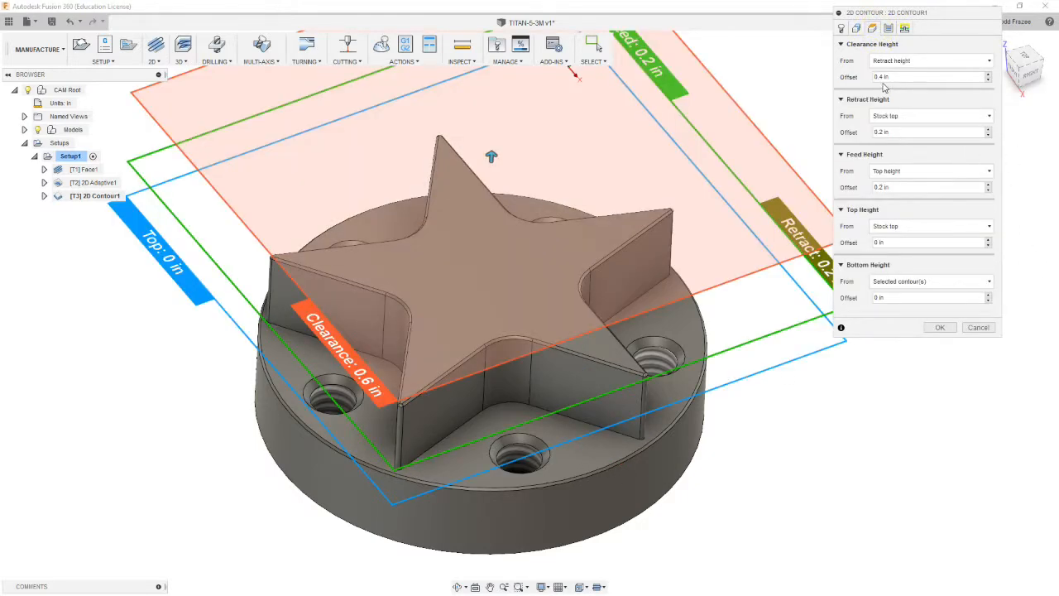
pyautogui.click(926, 115)
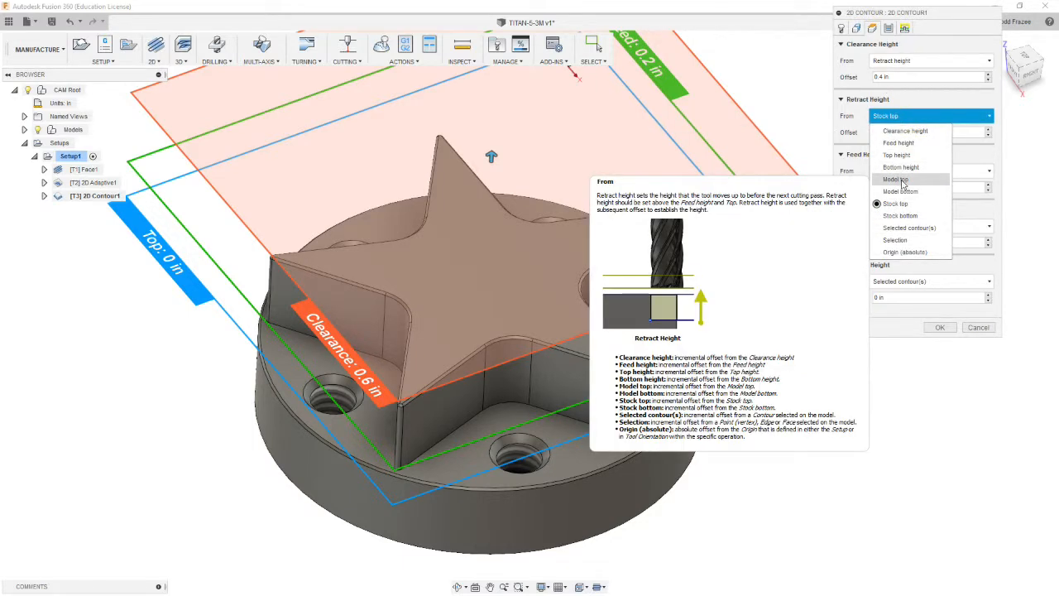
pyautogui.click(931, 175)
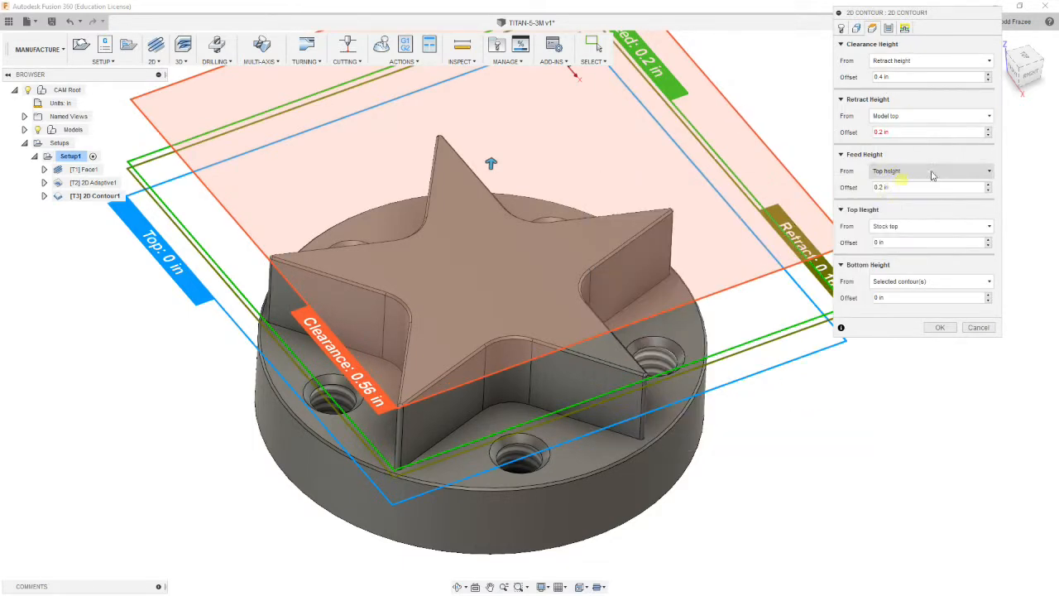
pyautogui.click(925, 226)
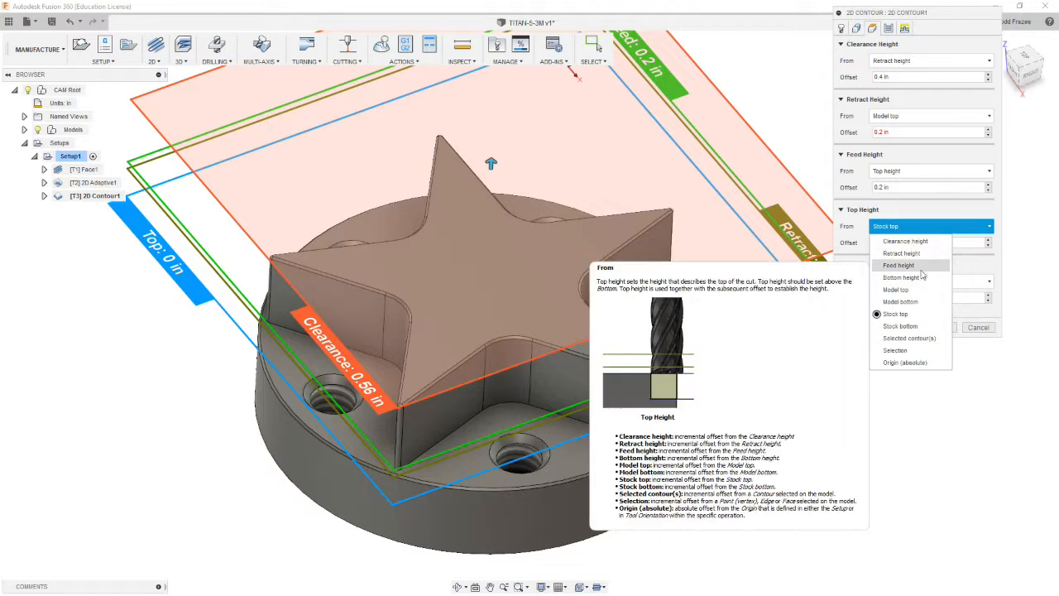
pyautogui.click(902, 293)
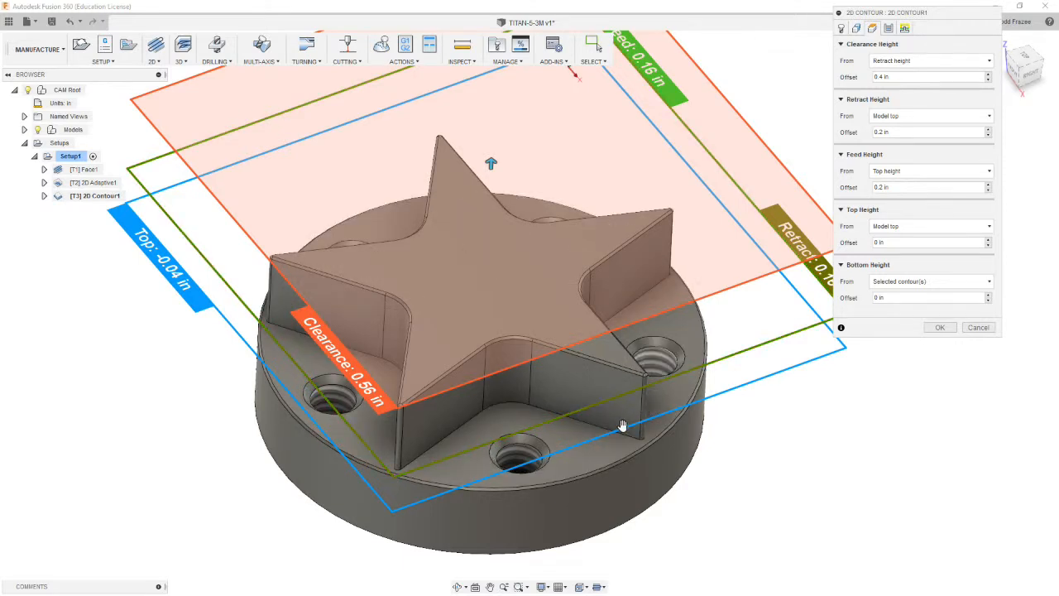
# Step: Set the compensation type of the star's contour passes to Wear
pyautogui.click(888, 29)
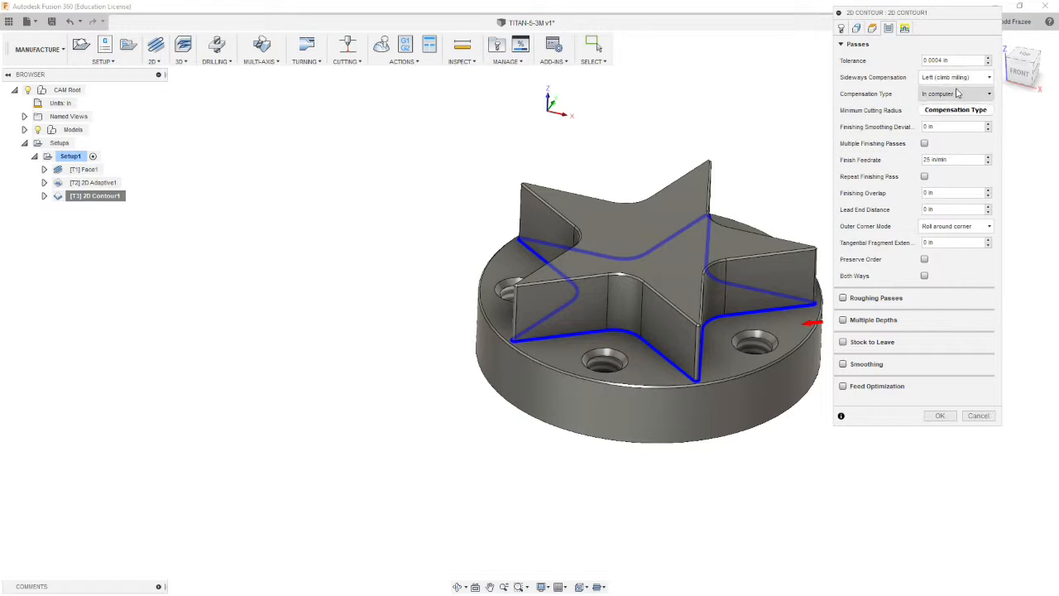
pyautogui.click(983, 96)
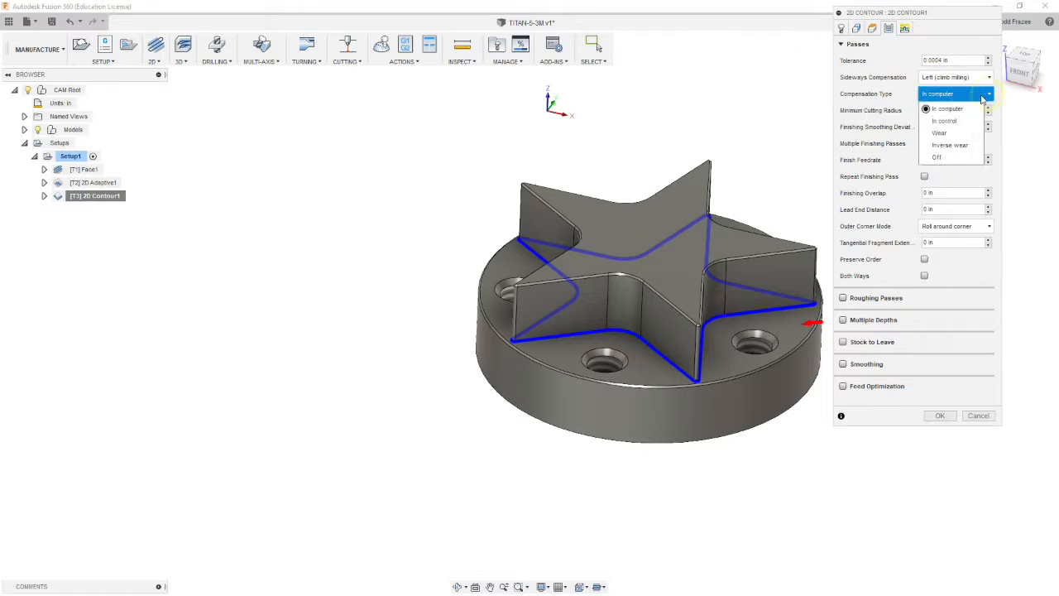
pyautogui.click(946, 133)
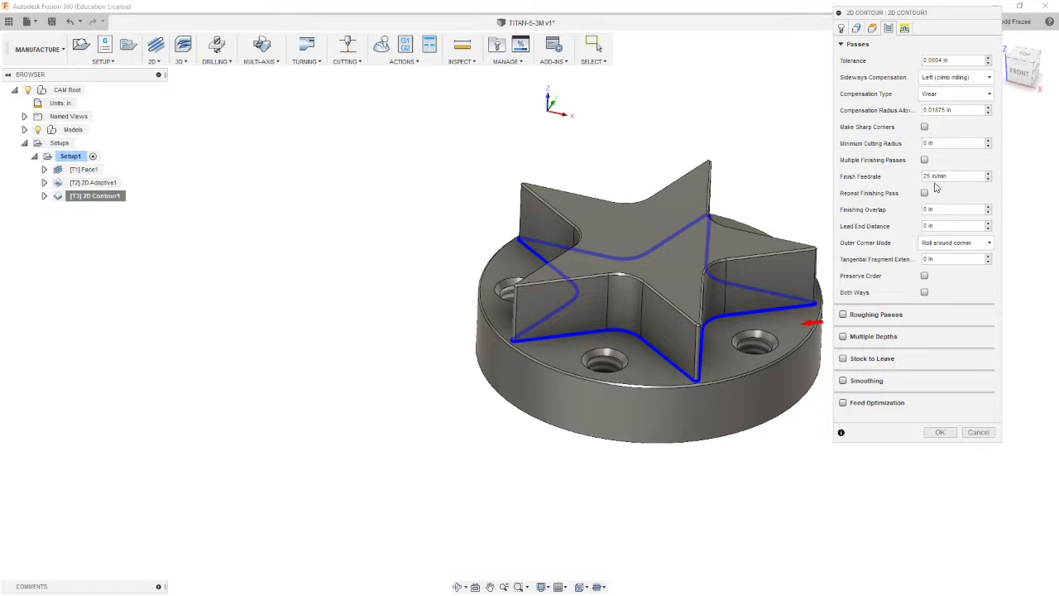
# Step: Enable roughing passes for the star contour with a finishing stepover of .01 in and a maximum stepover of .2 in
pyautogui.click(843, 315)
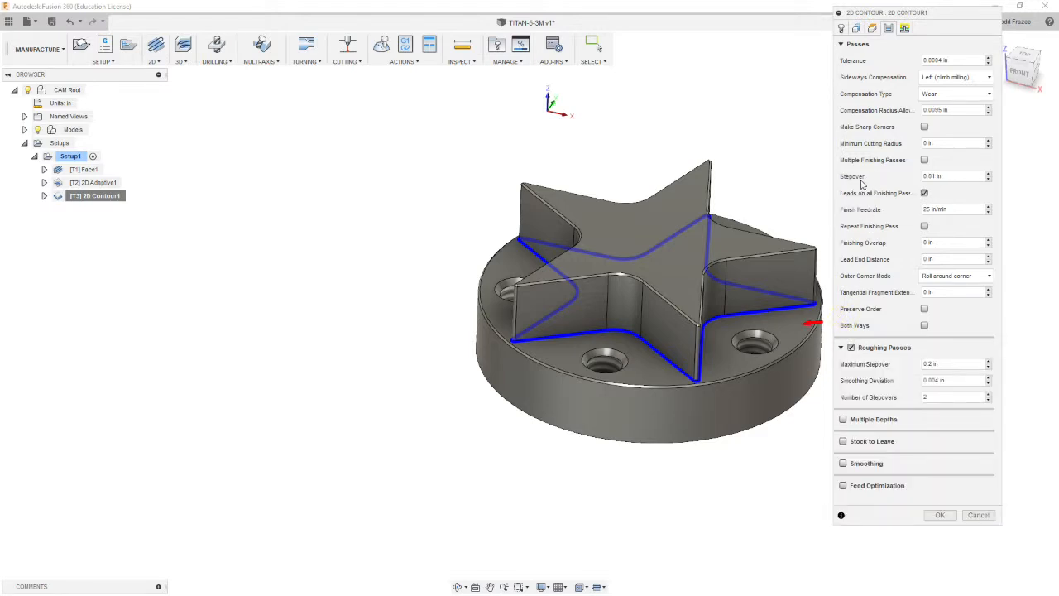
pyautogui.click(948, 176)
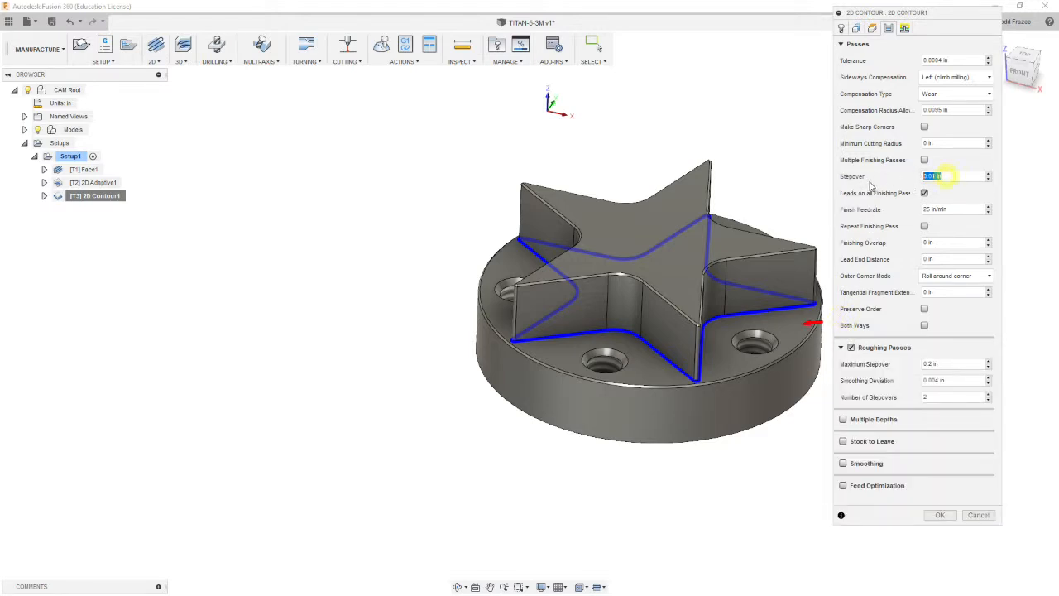
pyautogui.press('BackSpace')
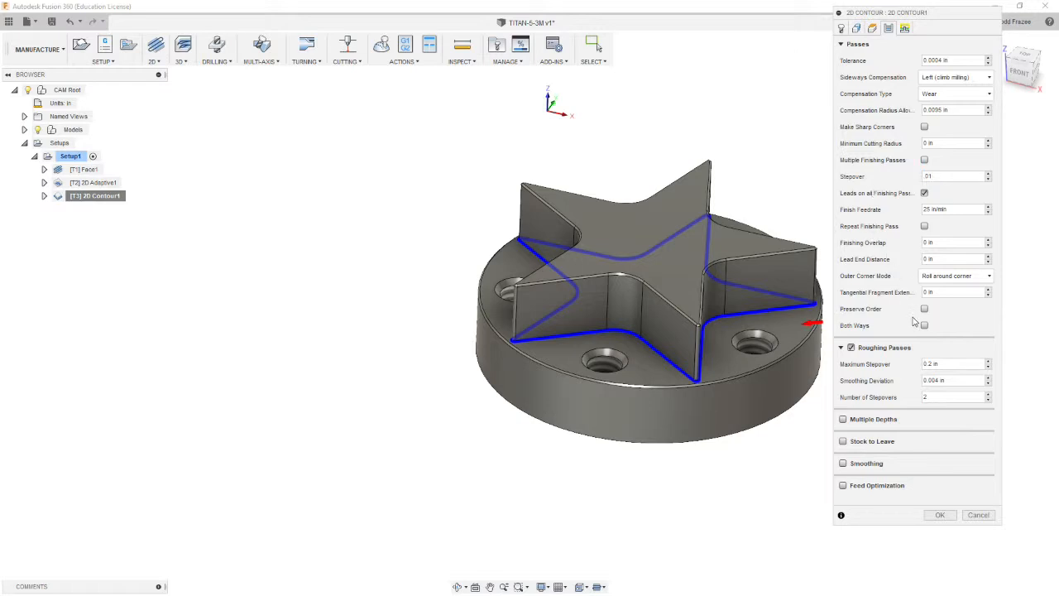
pyautogui.click(875, 365)
pyautogui.write('.2')
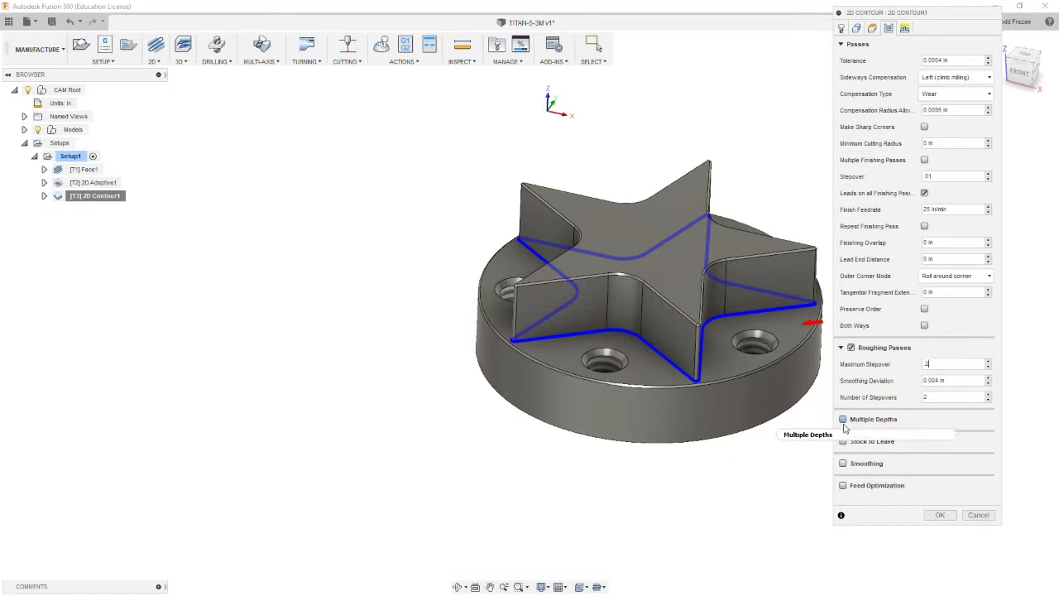
pyautogui.moveTo(877, 430)
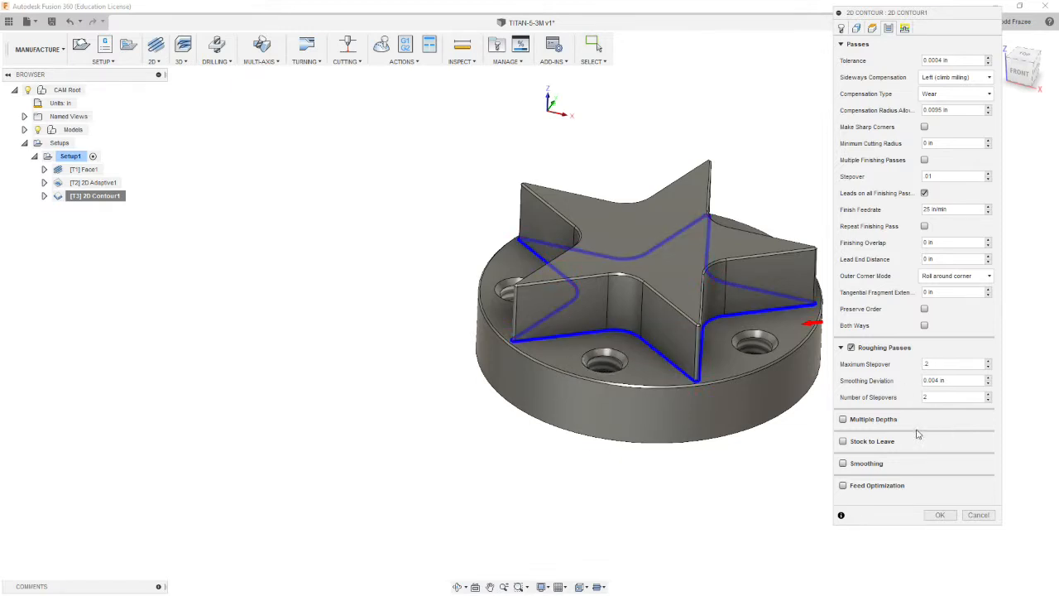
# Step: Enable smoothing for the star contour and accept the operation to generate its toolpath
pyautogui.click(843, 463)
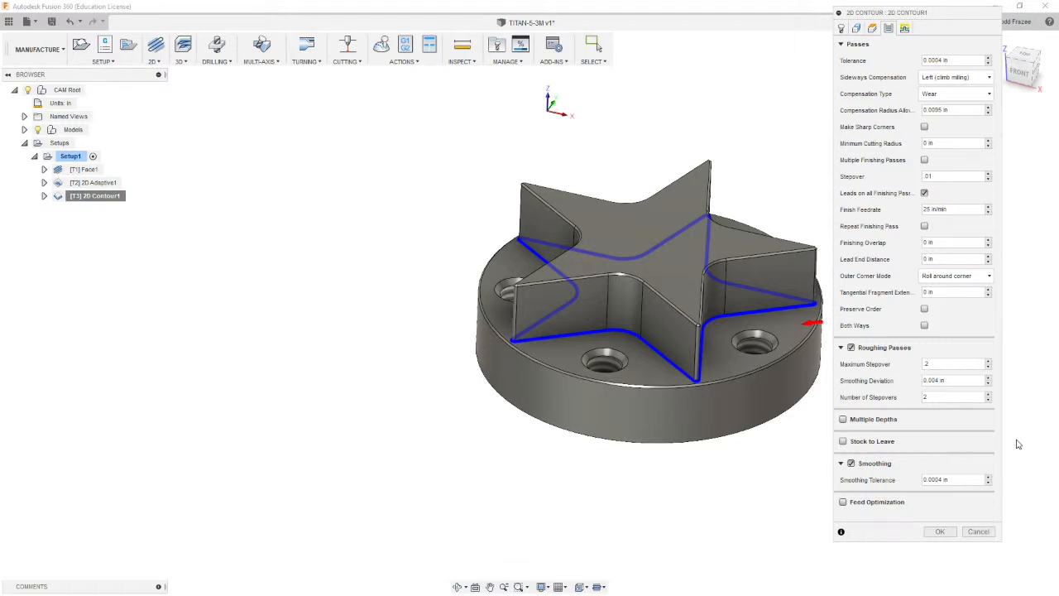
pyautogui.click(906, 29)
pyautogui.click(943, 387)
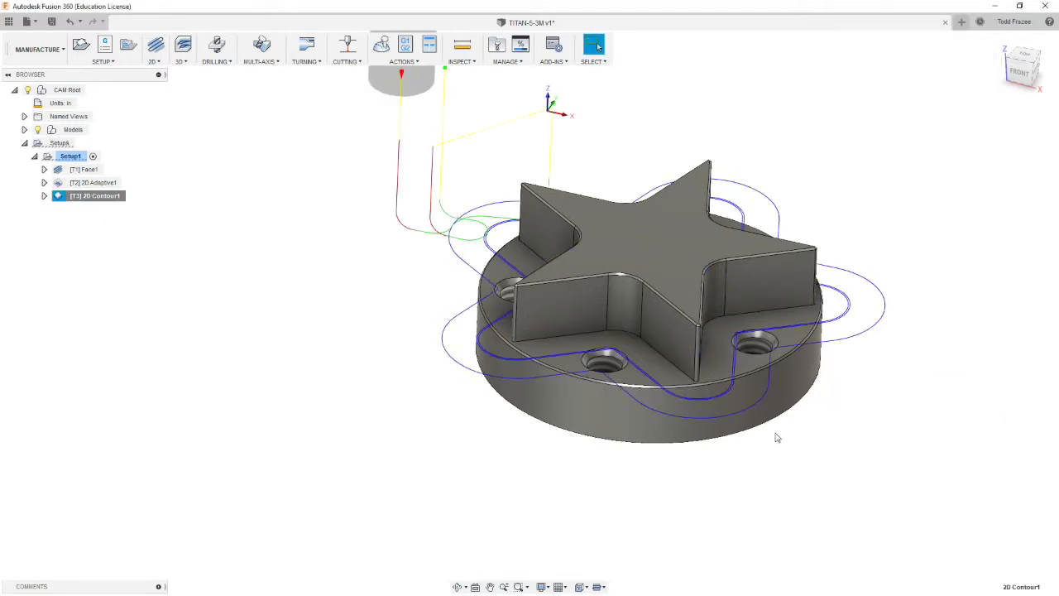
pyautogui.keyDown('shift'); pyautogui.moveTo(637, 293); pyautogui.dragTo(620, 331, button='middle'); pyautogui.keyUp('shift')
pyautogui.press('Escape')
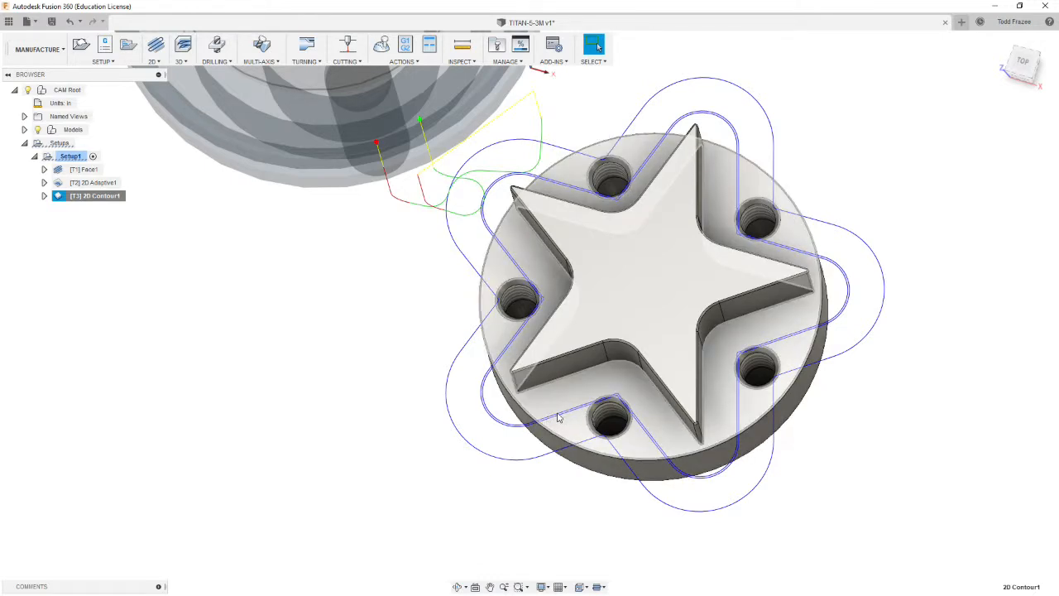
pyautogui.keyDown('shift'); pyautogui.moveTo(466, 454); pyautogui.dragTo(455, 412, button='middle'); pyautogui.keyUp('shift')
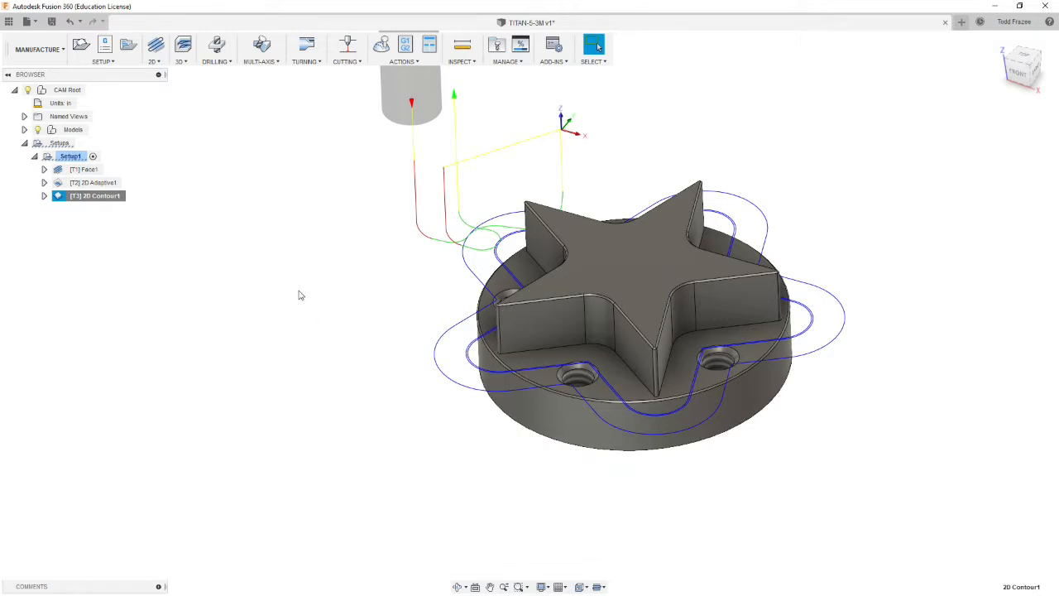
# Step: Create a second 2D Contour operation with tool 3 and select the bottom circular edge of the round base as its geometry
pyautogui.click(154, 58)
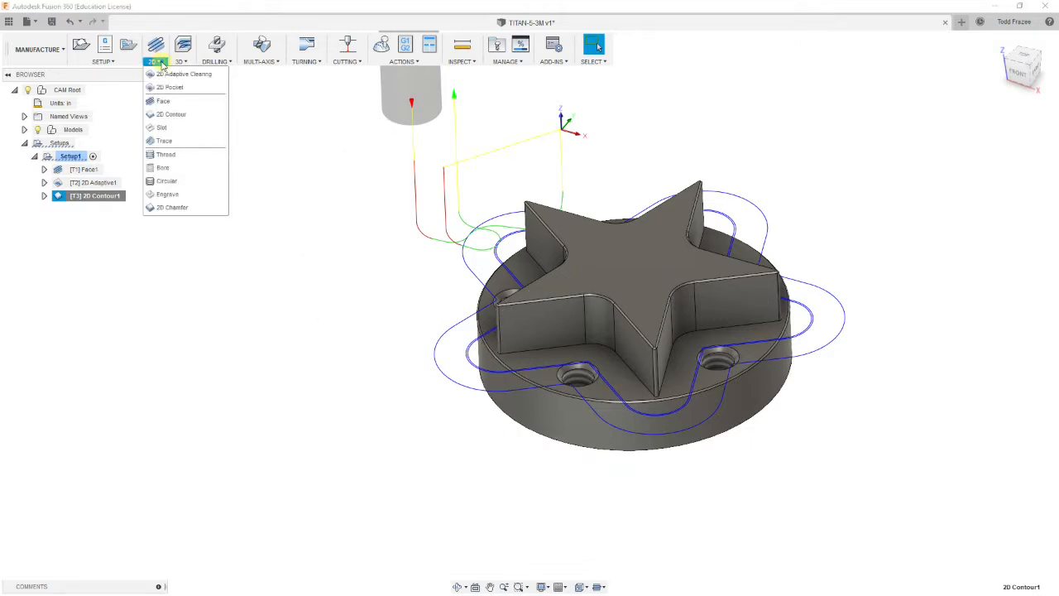
pyautogui.click(176, 116)
pyautogui.click(549, 442)
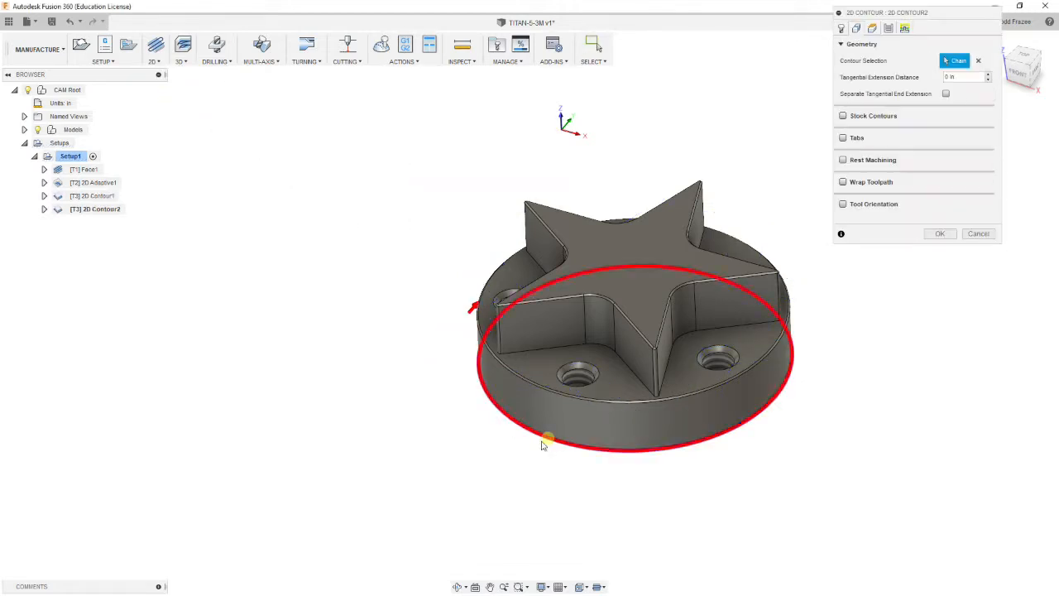
pyautogui.click(841, 28)
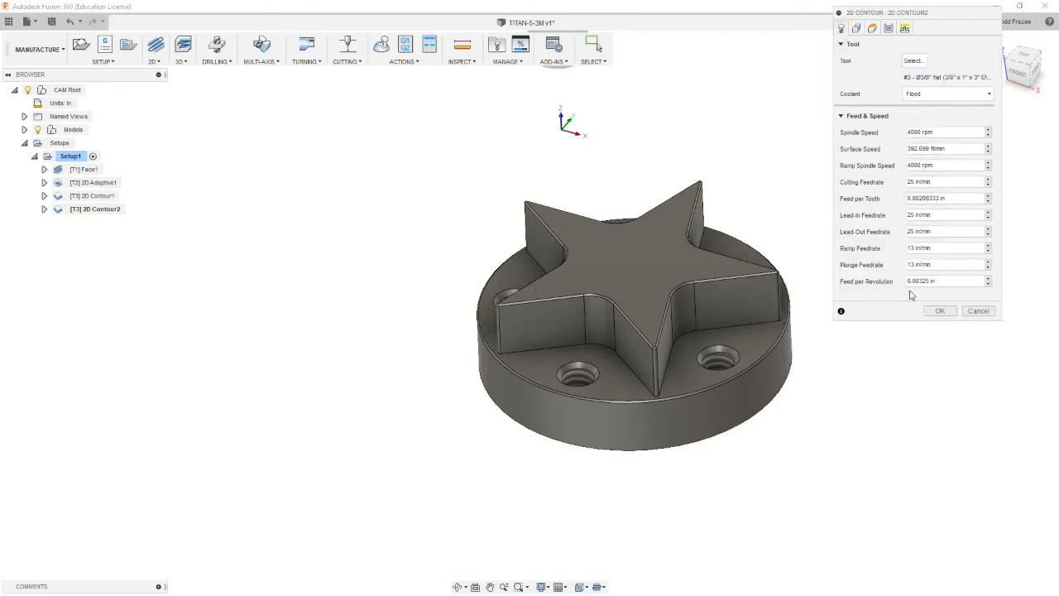
pyautogui.click(858, 28)
pyautogui.keyDown('shift'); pyautogui.moveTo(485, 177); pyautogui.dragTo(451, 232, button='middle'); pyautogui.keyUp('shift')
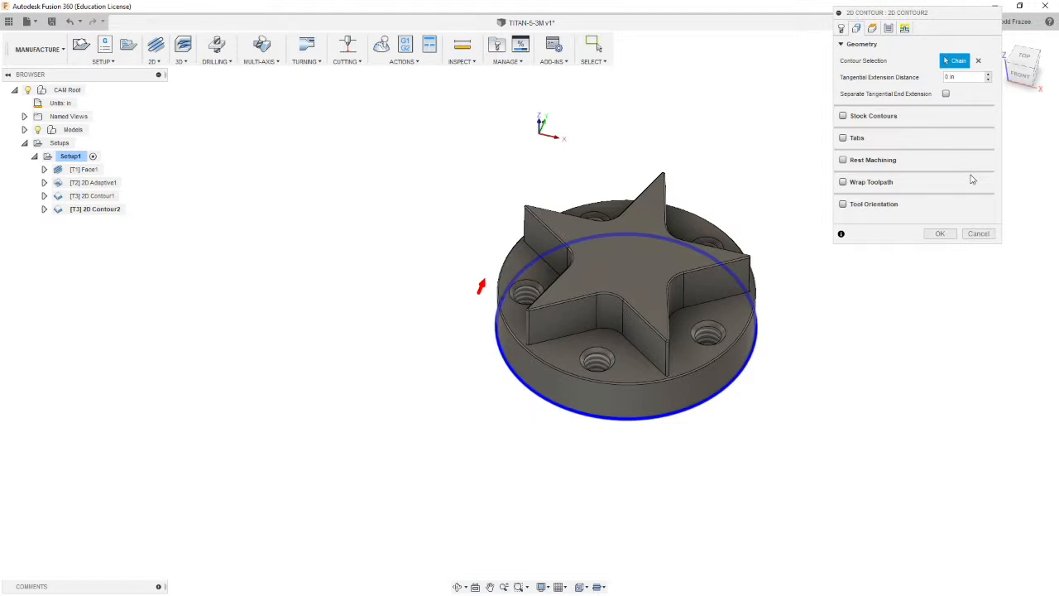
# Step: Reference the base contour's retract height to Model top and set its bottom height offset to -.01 in
pyautogui.click(872, 28)
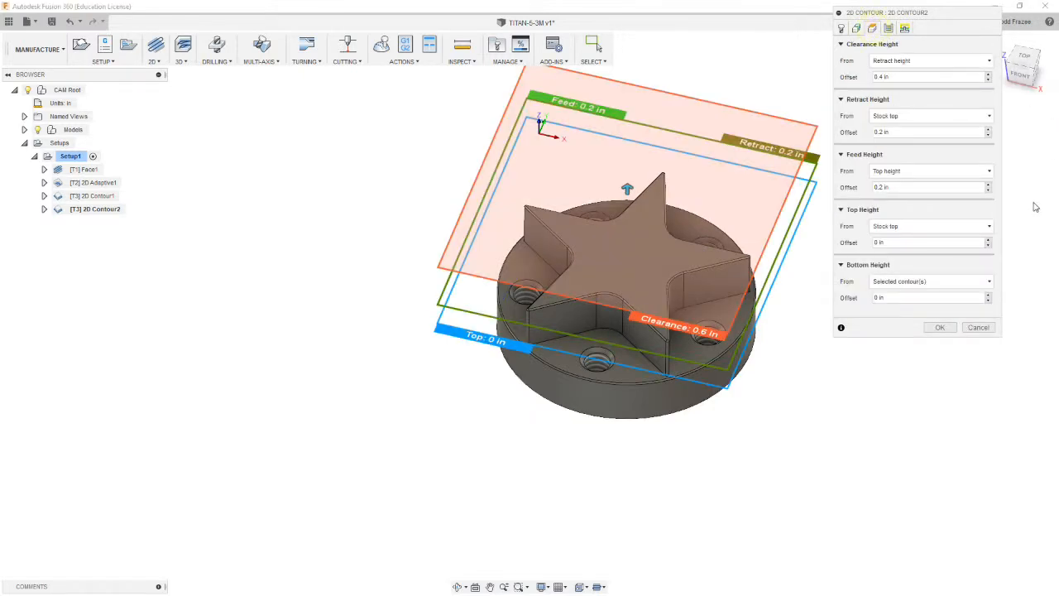
pyautogui.click(921, 116)
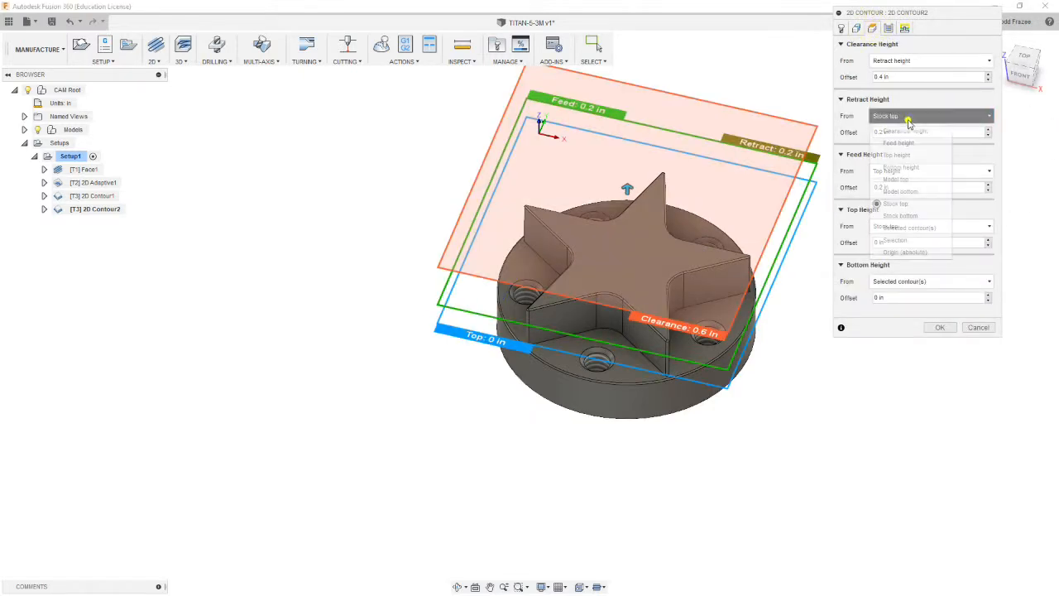
pyautogui.click(911, 179)
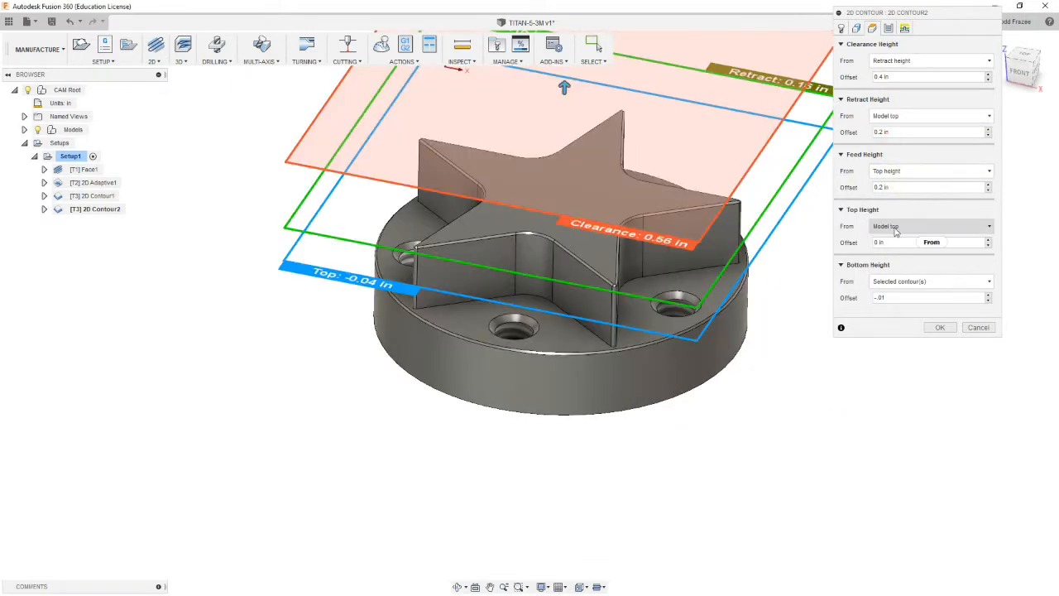
# Step: Reference the base contour's top height to the selected upper face of the round base and its feed height to Model top
pyautogui.click(938, 228)
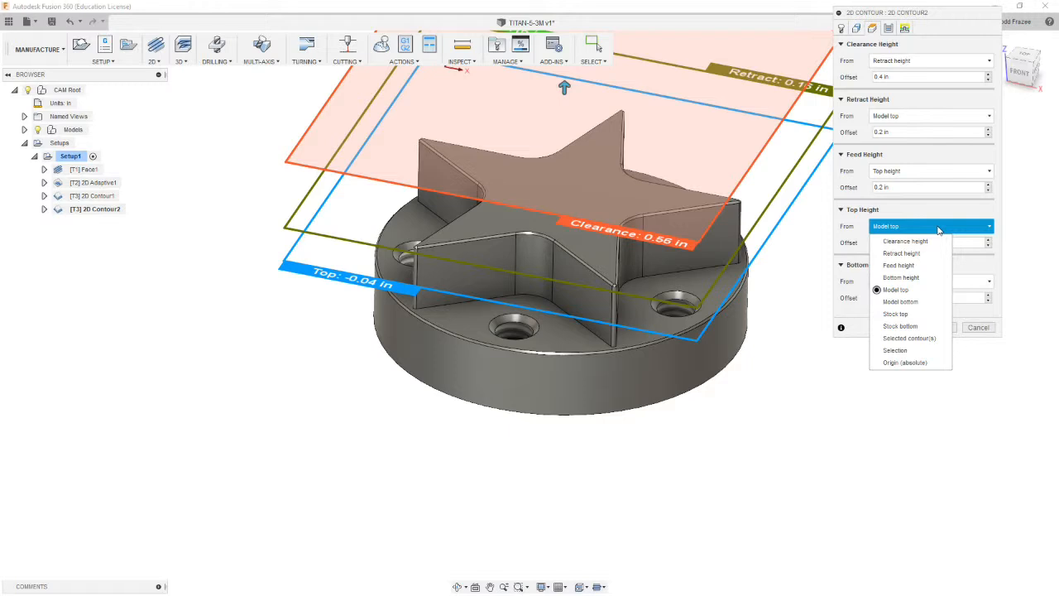
pyautogui.click(895, 350)
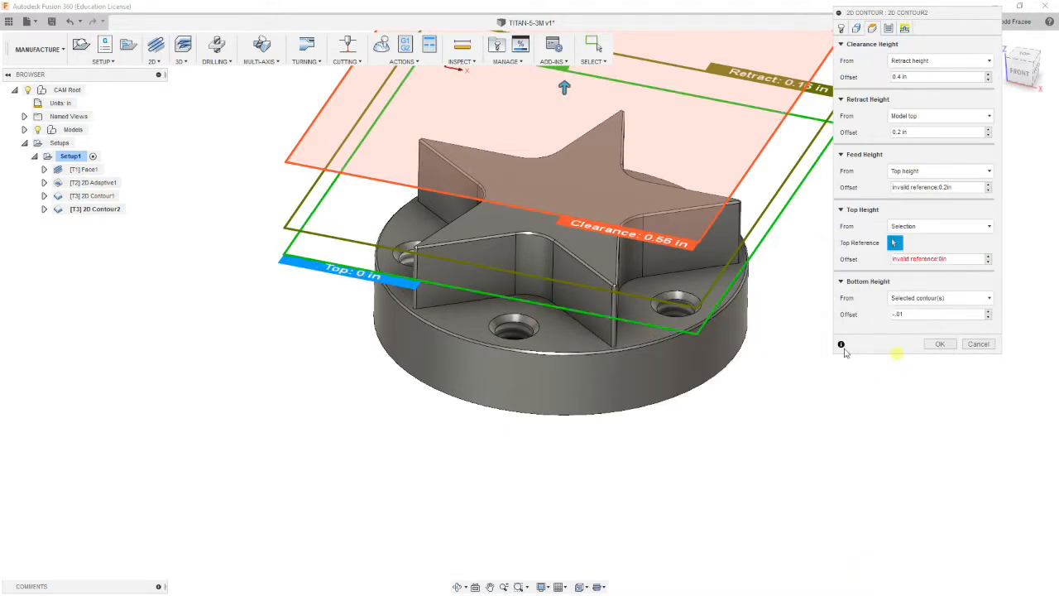
pyautogui.click(496, 329)
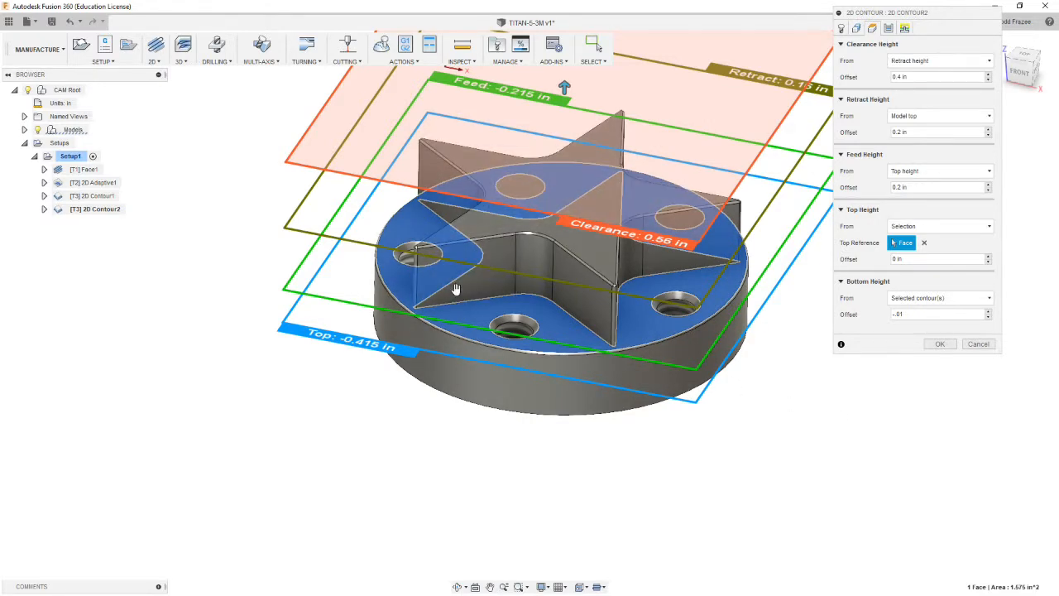
pyautogui.keyDown('shift'); pyautogui.moveTo(771, 337); pyautogui.dragTo(751, 313, button='middle'); pyautogui.keyUp('shift')
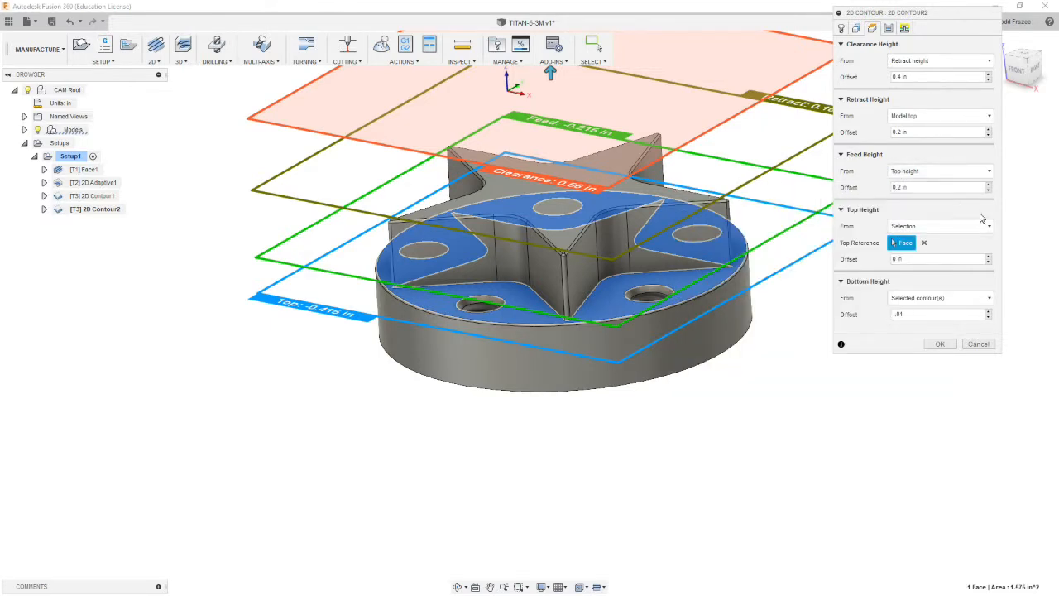
pyautogui.click(990, 172)
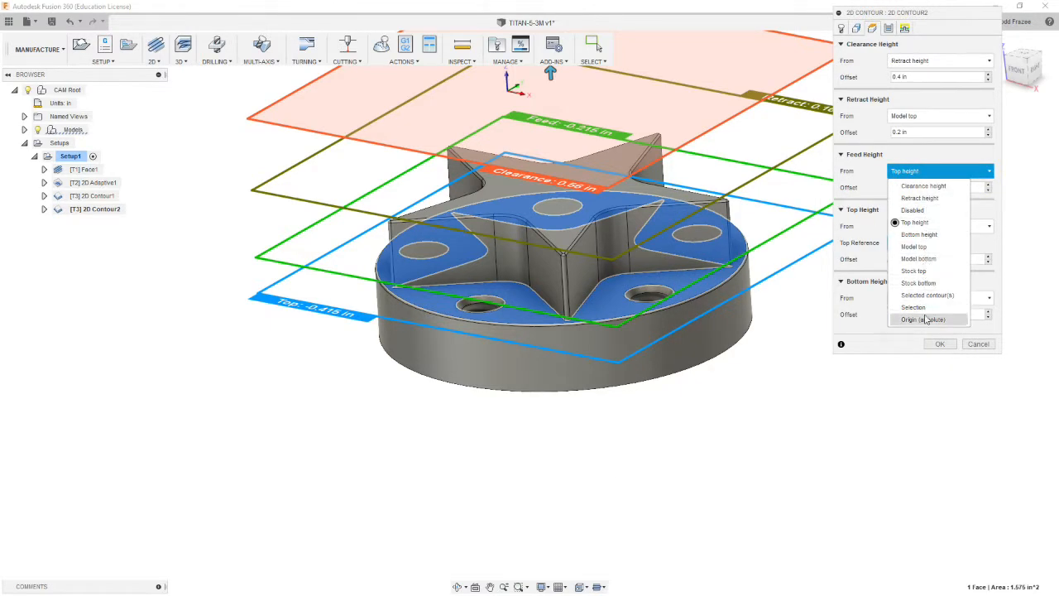
pyautogui.click(915, 247)
pyautogui.moveTo(731, 340)
pyautogui.keyDown('shift'); pyautogui.mouseDown(button='middle')
pyautogui.moveTo(751, 329)
pyautogui.moveTo(741, 331)
pyautogui.moveTo(736, 314)
pyautogui.moveTo(744, 348)
pyautogui.moveTo(726, 327)
pyautogui.moveTo(745, 343)
pyautogui.mouseUp(button='middle'); pyautogui.keyUp('shift')
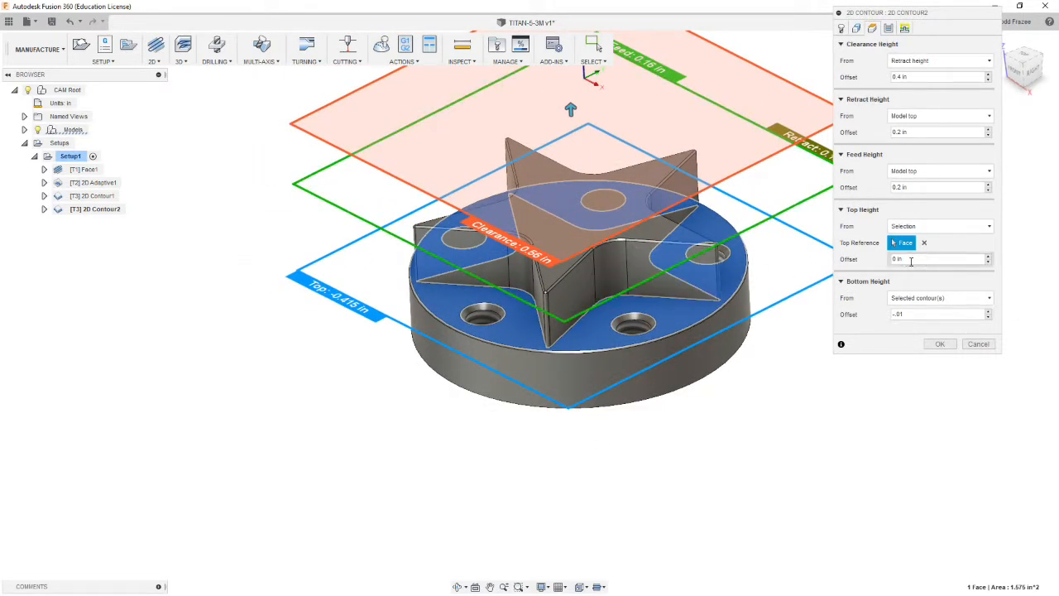
# Step: Try the In computer compensation type in the base contour's passes settings and restore Wear
pyautogui.click(888, 28)
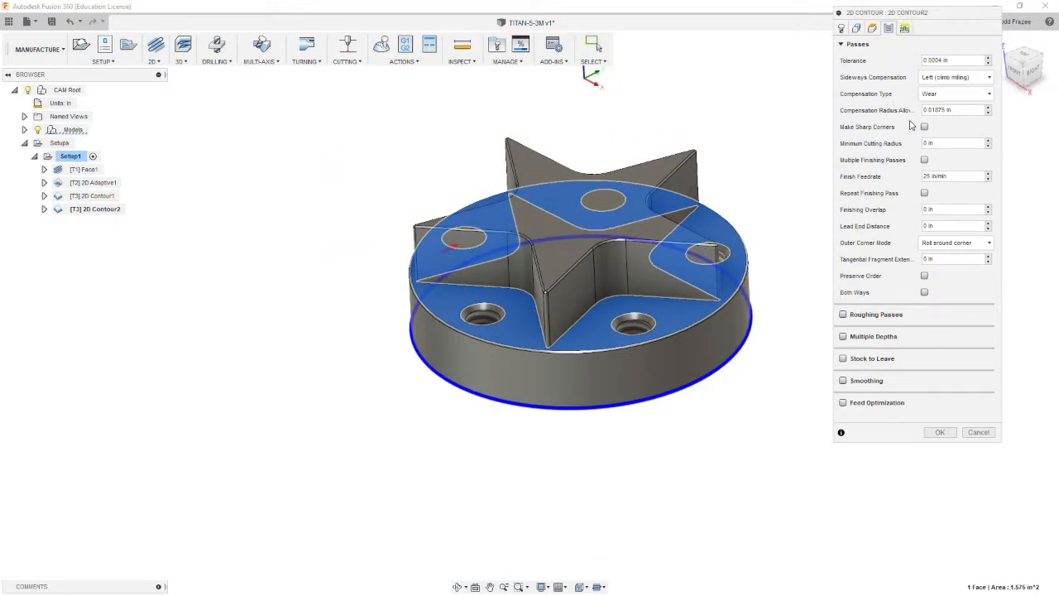
pyautogui.click(984, 95)
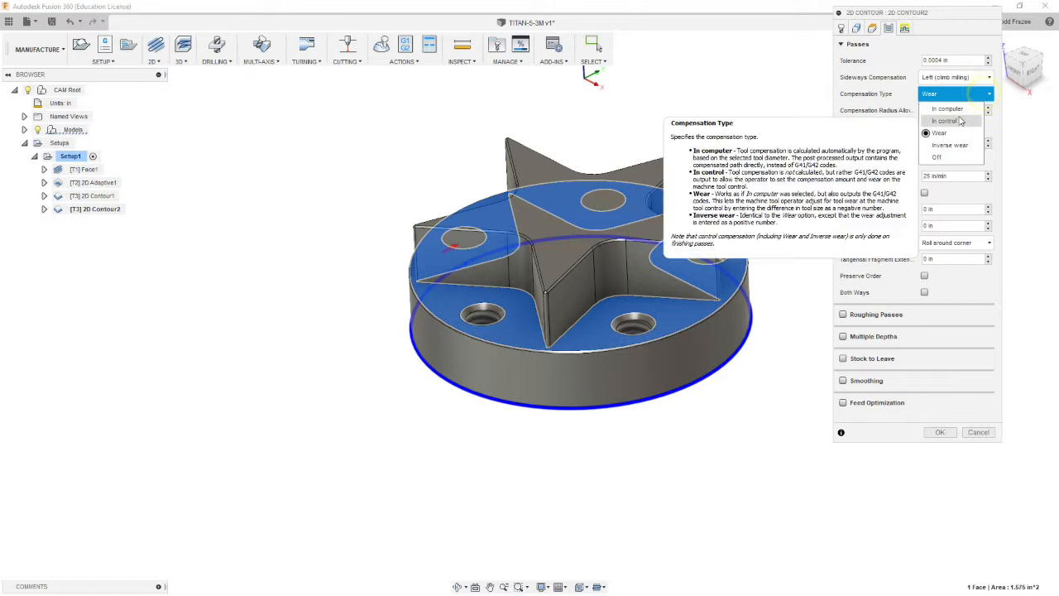
pyautogui.click(948, 108)
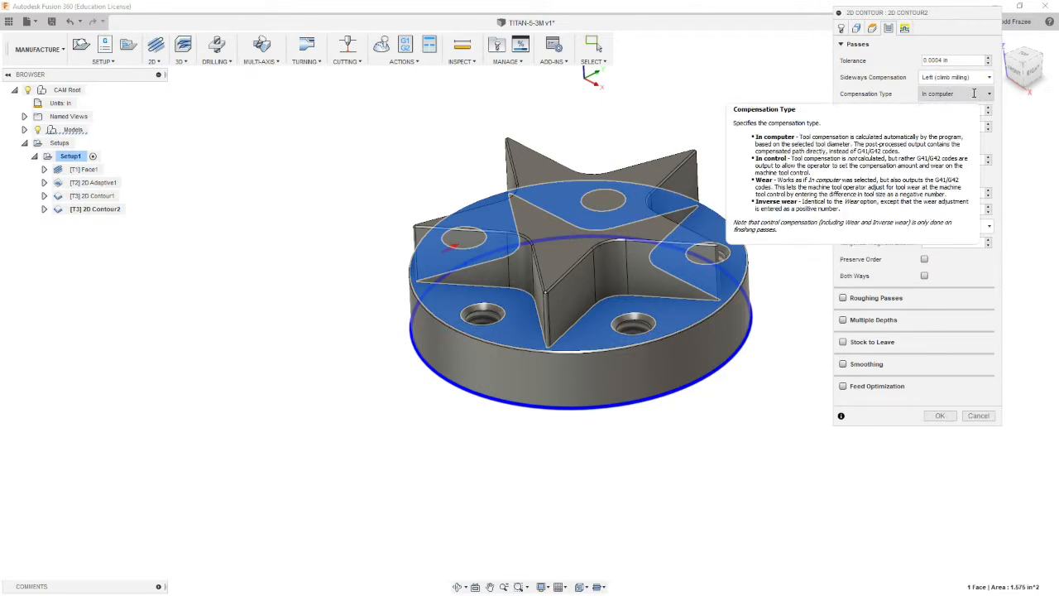
pyautogui.click(941, 93)
pyautogui.click(940, 133)
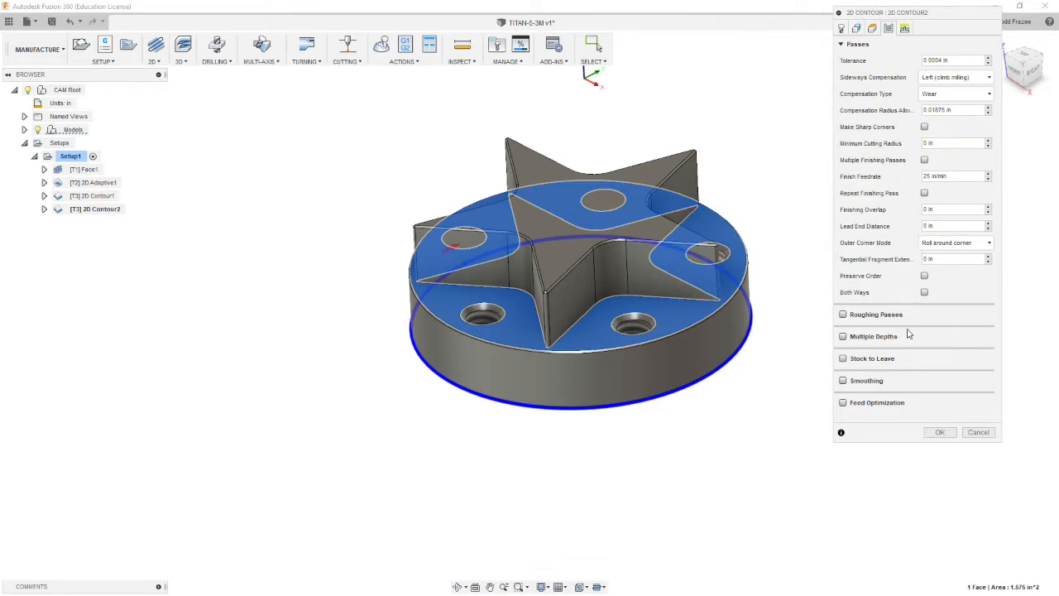
# Step: Enable roughing passes for the base contour with a maximum stepover of .3 in and a finishing stepover of .01 in
pyautogui.click(843, 314)
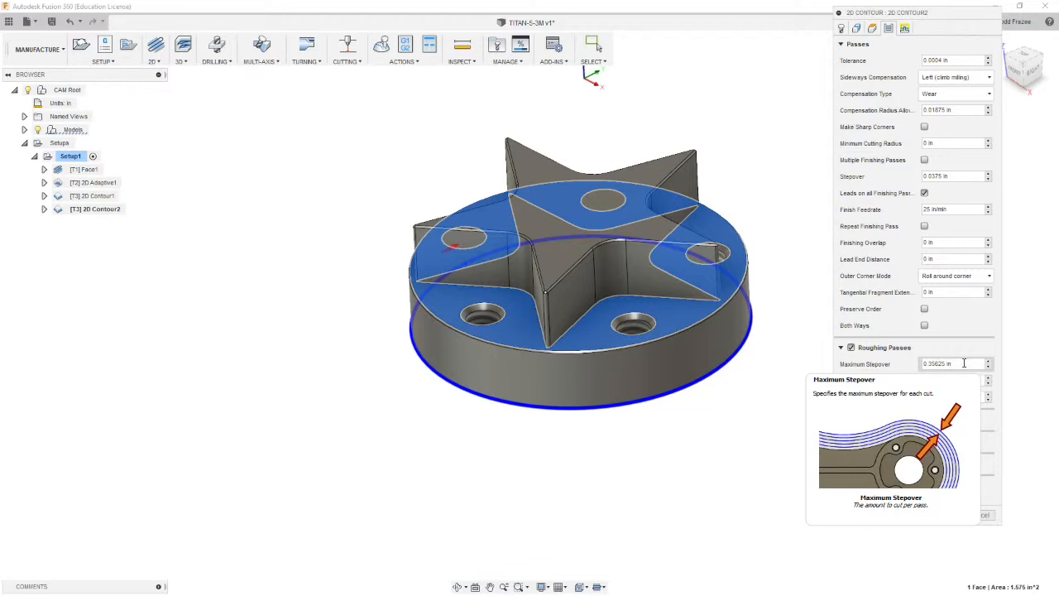
pyautogui.click(964, 362)
pyautogui.press('BackSpace')
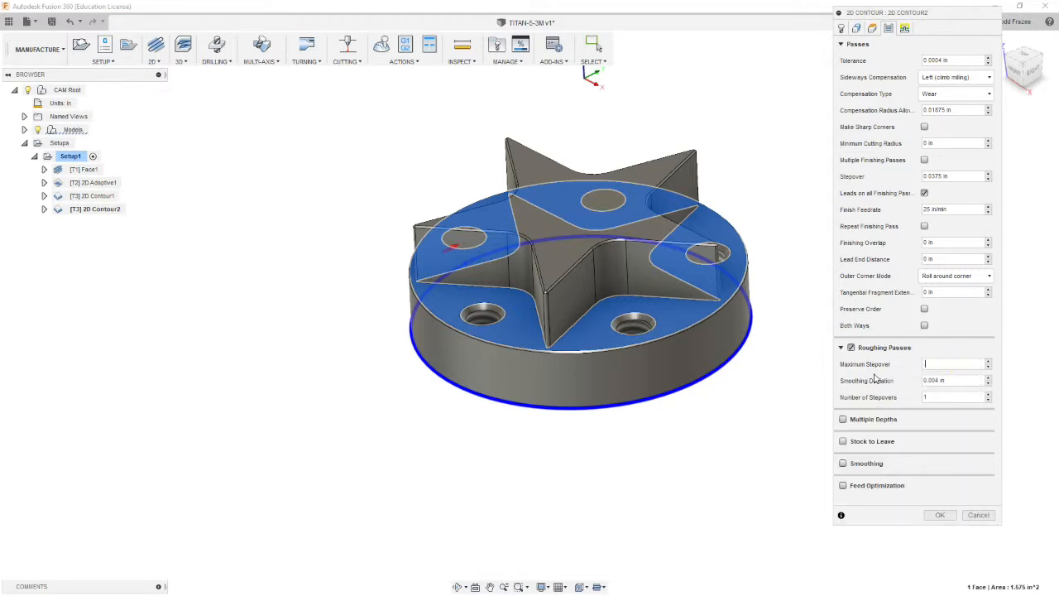
pyautogui.click(882, 181)
pyautogui.press('BackSpace')
# Step: Enable multiple depths with a .25 in maximum roughing stepdown and one finishing stepdown of .01 in
pyautogui.click(844, 420)
pyautogui.click(951, 435)
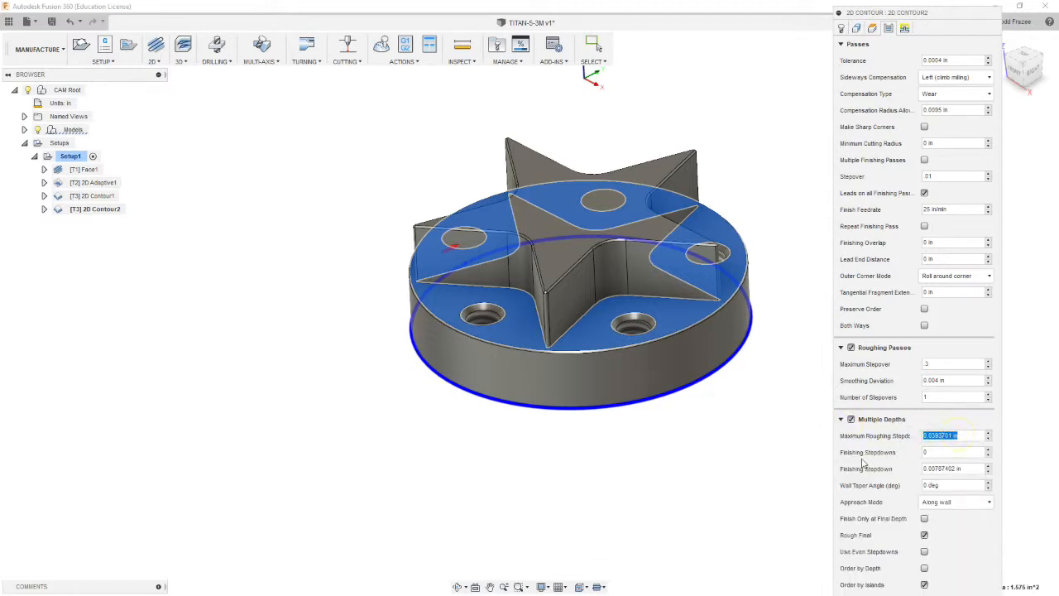
pyautogui.press('BackSpace')
pyautogui.click(927, 452)
pyautogui.click(958, 468)
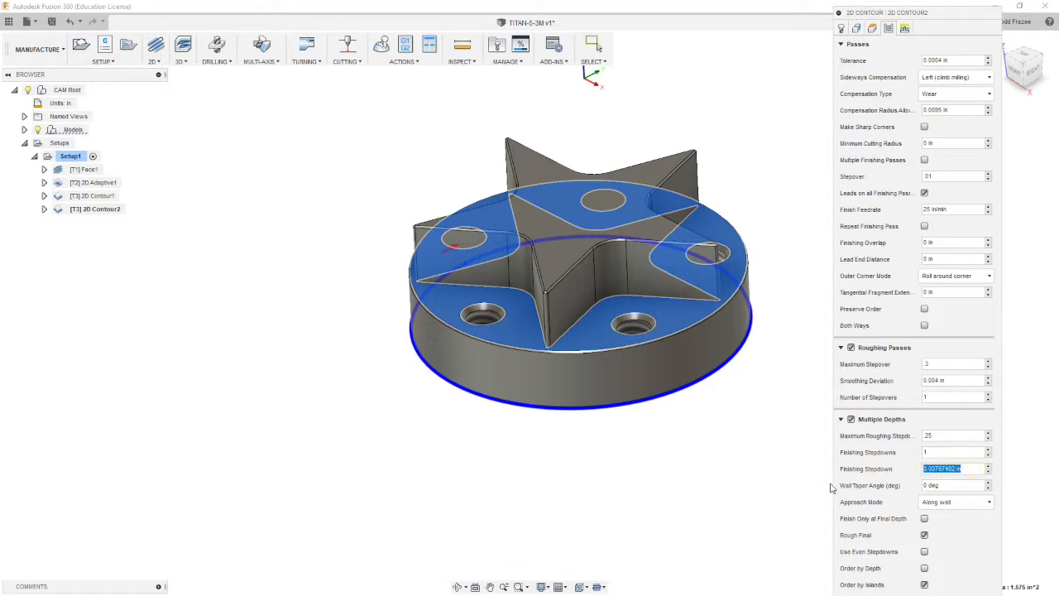
pyautogui.press('BackSpace')
# Step: Enable Finish Only at Final Depth and Use Even Stepdowns, disable Order by Islands, and turn on smoothing for the base contour
pyautogui.click(925, 518)
pyautogui.click(924, 552)
pyautogui.click(840, 348)
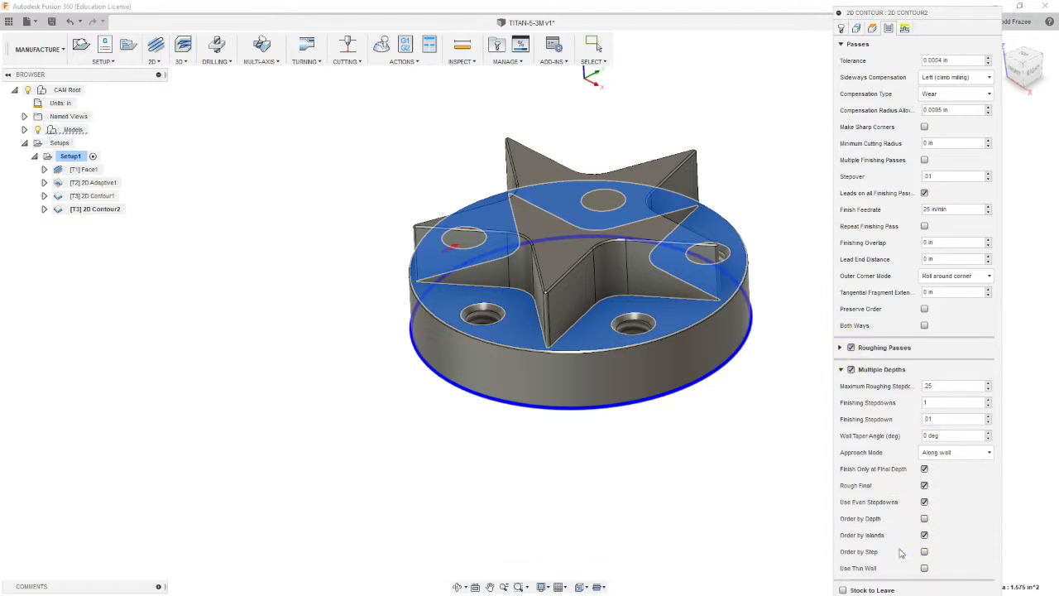
pyautogui.click(924, 535)
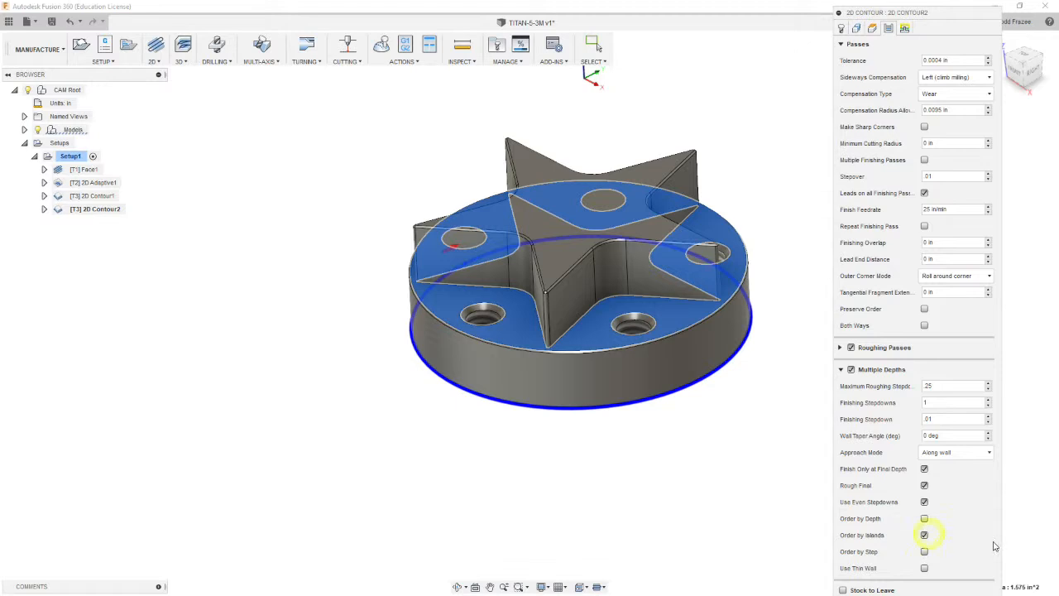
pyautogui.click(925, 536)
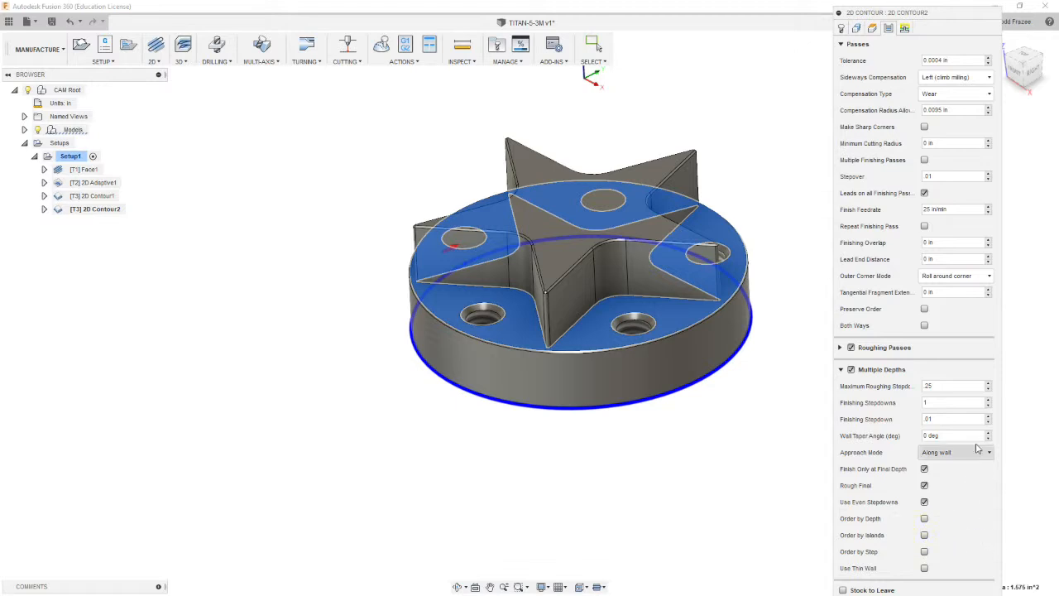
pyautogui.click(840, 370)
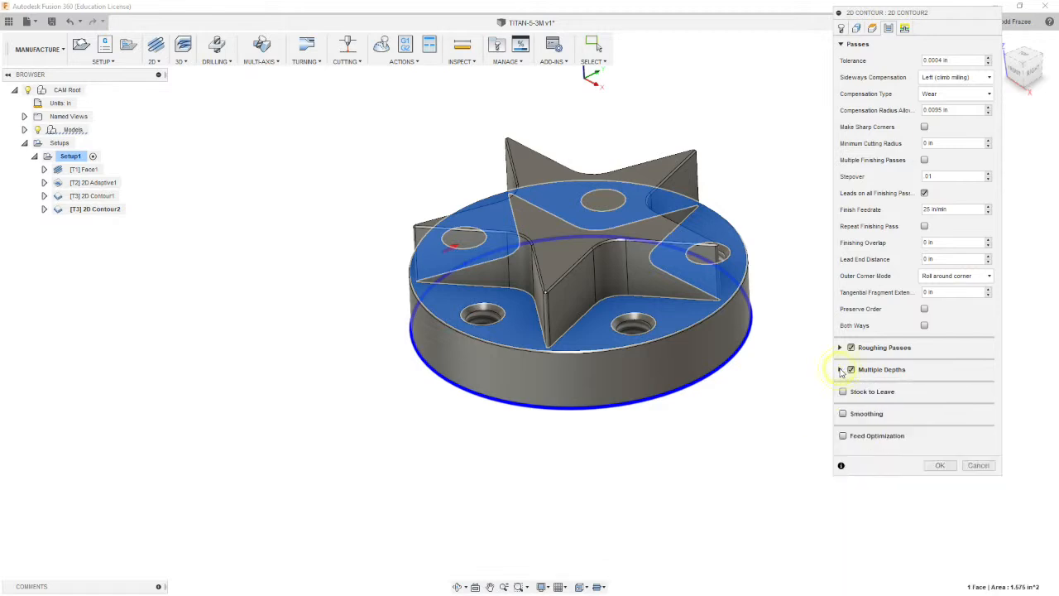
pyautogui.click(851, 413)
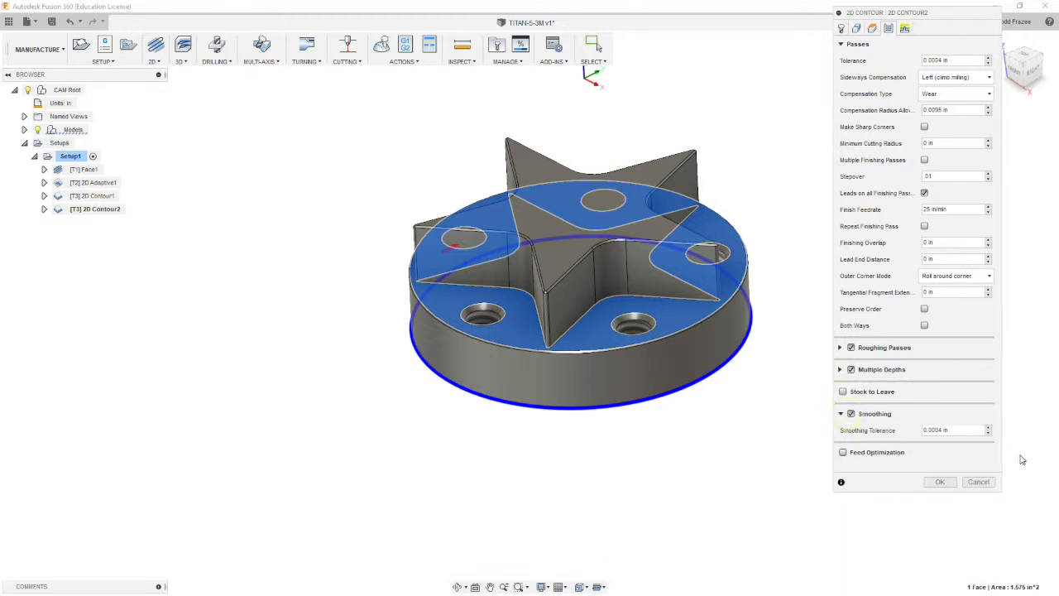
# Step: Set the base contour's horizontal lead-in radius and linear lead-in distance to .1 in and its vertical lead-in radius to 0
pyautogui.click(904, 29)
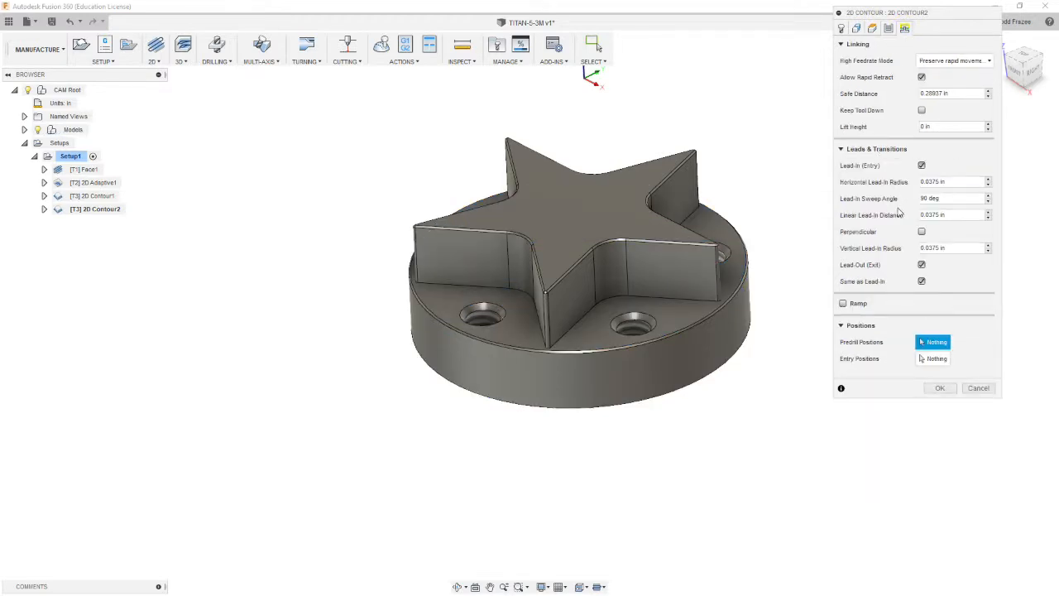
pyautogui.click(952, 183)
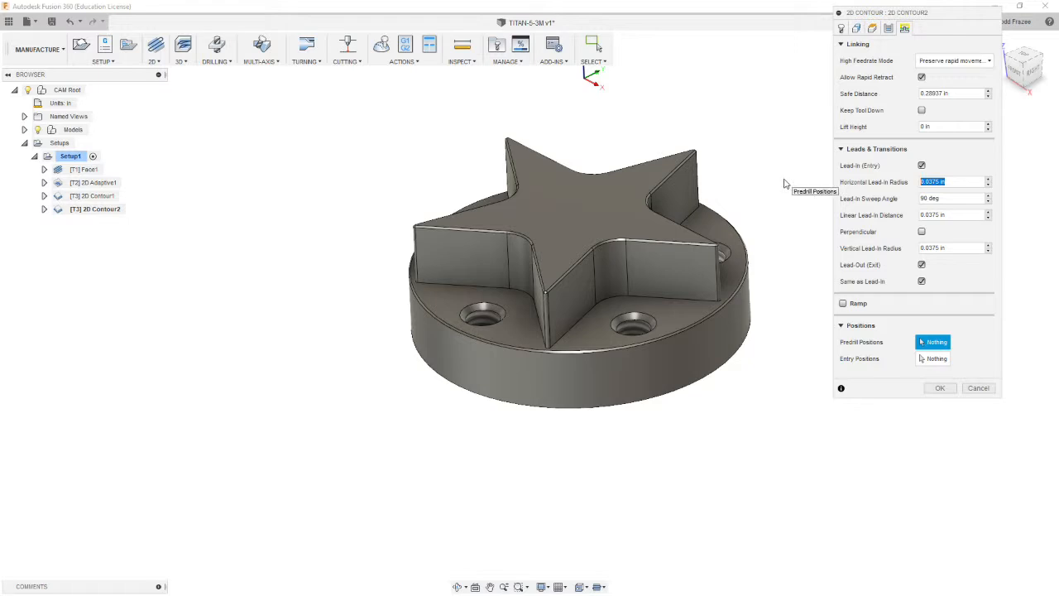
pyautogui.write('.1')
pyautogui.press('Tab')
pyautogui.press('Tab')
pyautogui.write('.1')
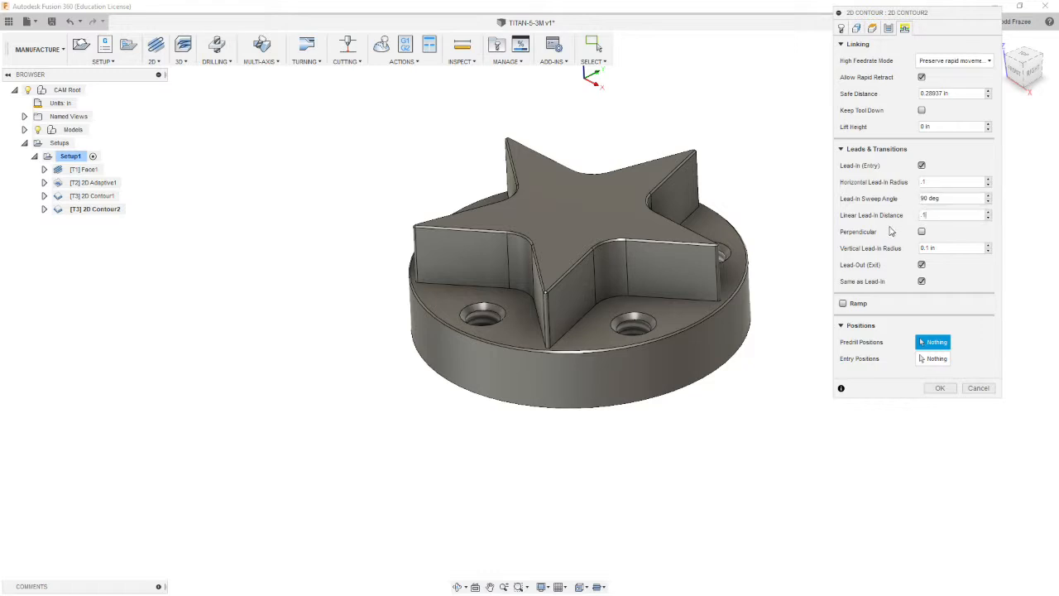
pyautogui.press('Tab')
pyautogui.press('Tab')
# Step: Pick a point at the front of the base's bottom circular edge as the entry position and accept the base contour operation
pyautogui.click(933, 359)
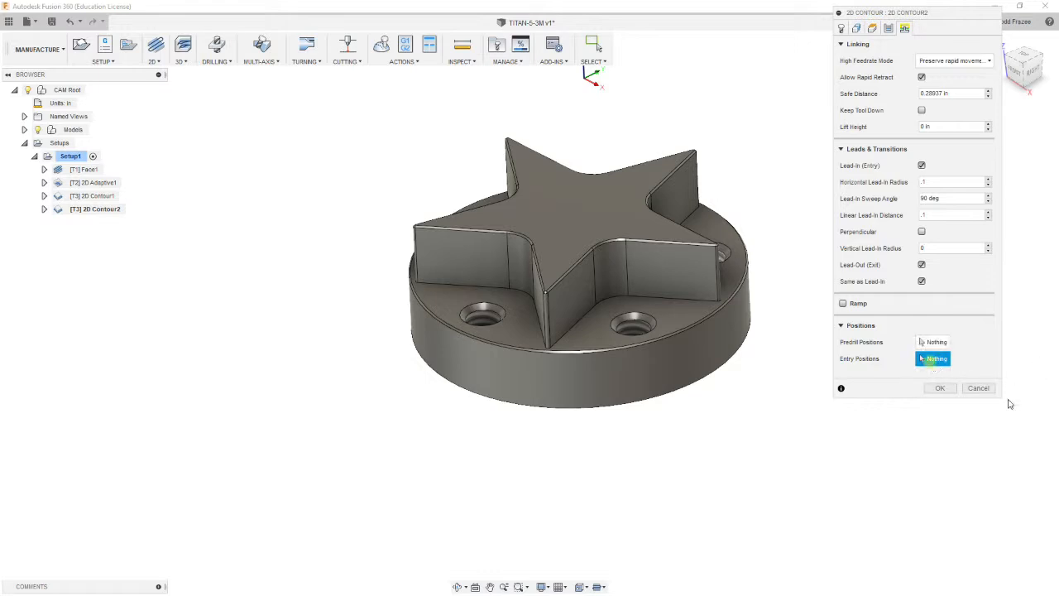
pyautogui.click(682, 446)
pyautogui.keyDown('shift'); pyautogui.moveTo(683, 446); pyautogui.dragTo(732, 451, button='middle'); pyautogui.keyUp('shift')
pyautogui.click(952, 358)
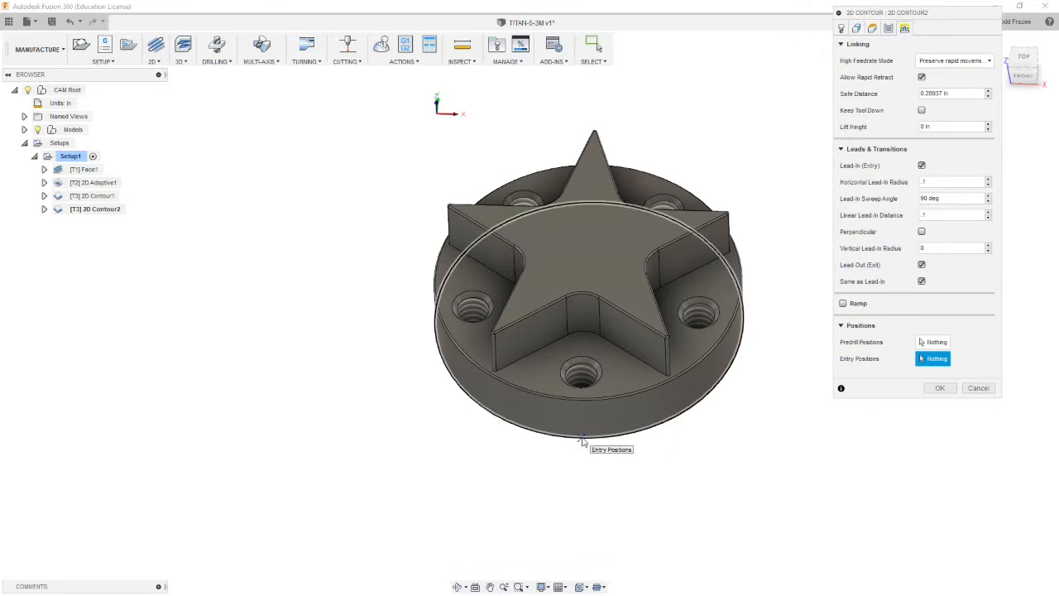
pyautogui.click(581, 438)
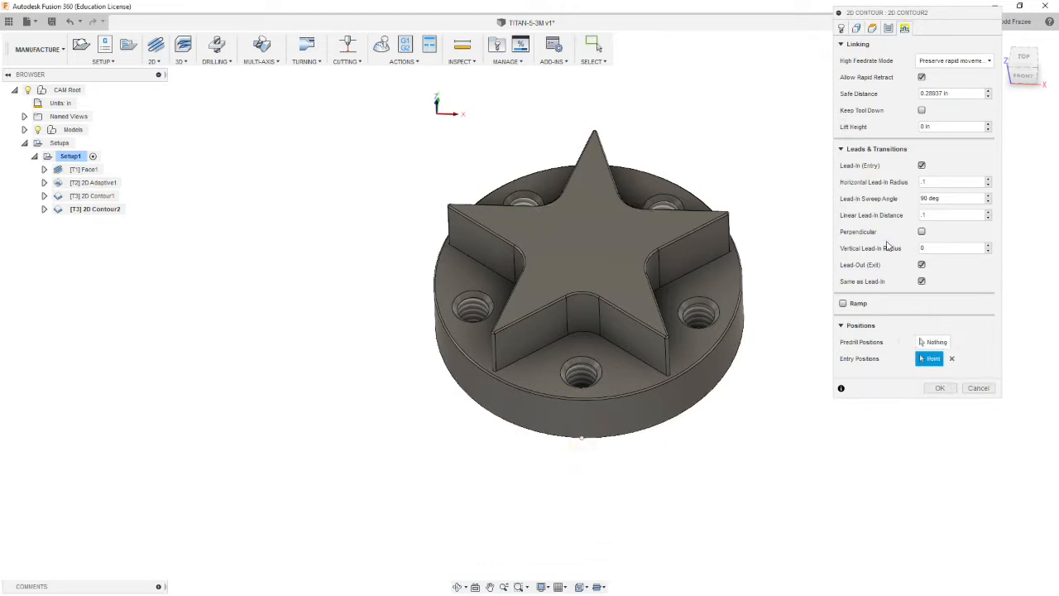
pyautogui.click(940, 389)
# Step: Examine the base contour's toolpath and its lead-in and lead-out moves from several angles, and deselect the operation
pyautogui.keyDown('shift'); pyautogui.moveTo(804, 412); pyautogui.dragTo(784, 374, button='middle'); pyautogui.keyUp('shift')
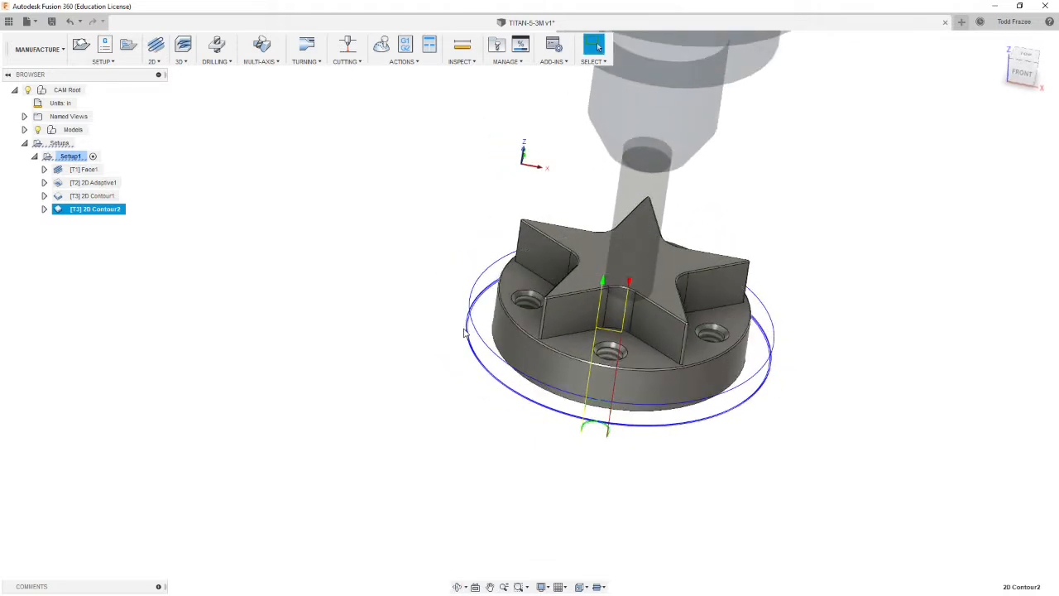
pyautogui.keyDown('shift'); pyautogui.moveTo(457, 352); pyautogui.dragTo(503, 377, button='middle'); pyautogui.keyUp('shift')
pyautogui.scroll(2, 720, 426)
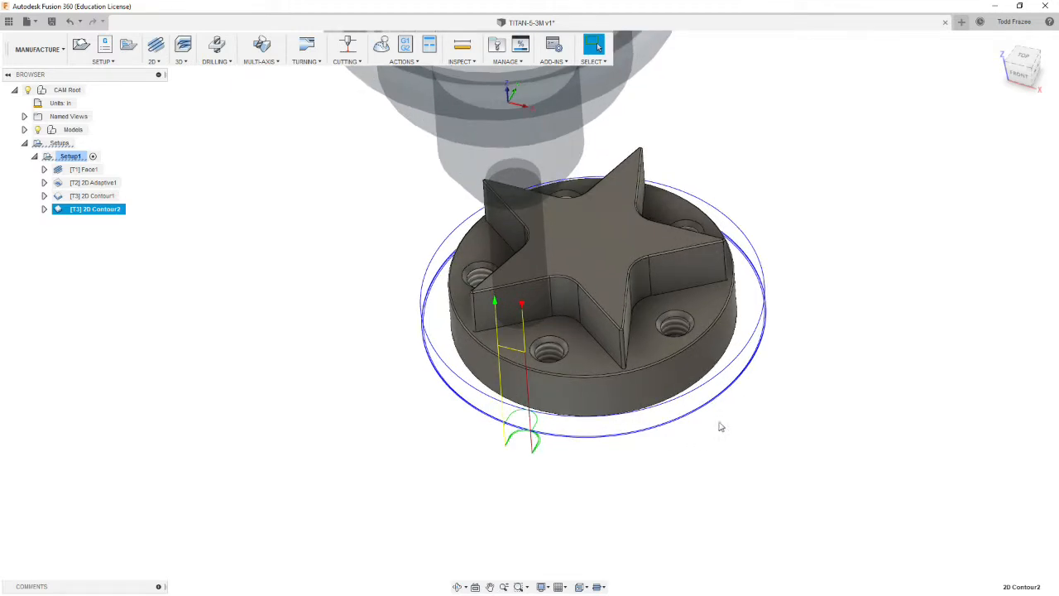
pyautogui.click(115, 346)
pyautogui.keyDown('shift'); pyautogui.moveTo(607, 421); pyautogui.dragTo(491, 255, button='middle'); pyautogui.keyUp('shift')
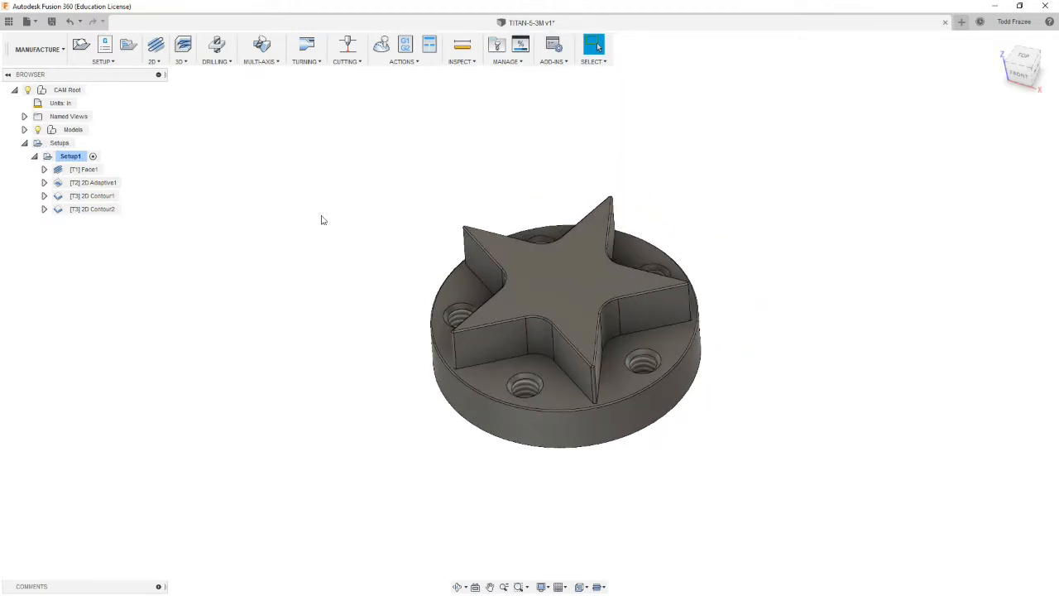
pyautogui.keyDown('shift'); pyautogui.moveTo(686, 301); pyautogui.dragTo(776, 326, button='middle'); pyautogui.keyUp('shift')
pyautogui.scroll(2, 775, 326)
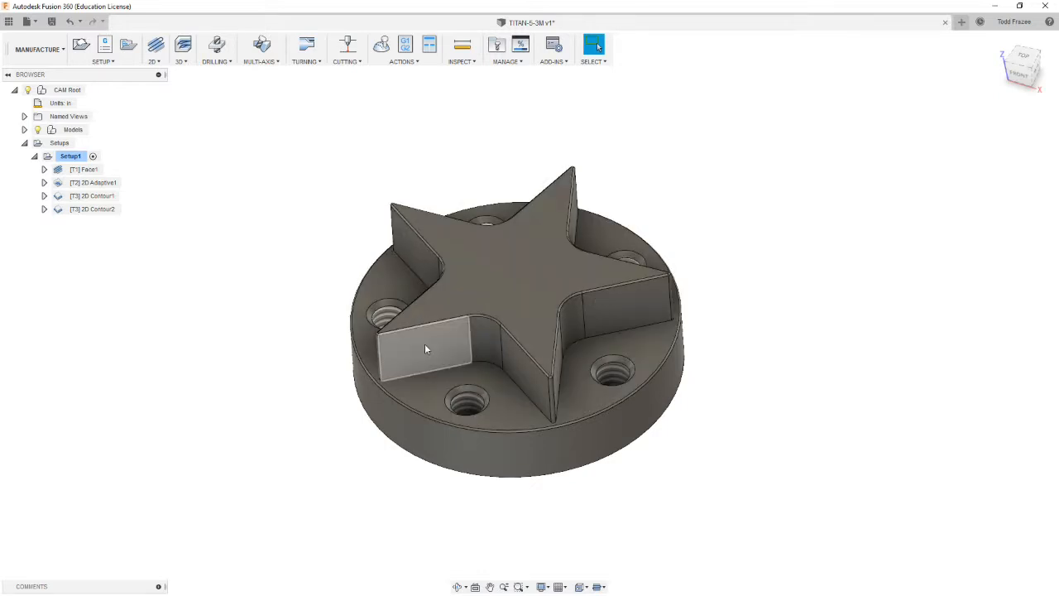
# Step: Create a 2D Chamfer operation with tool 15, the 1/4" 45° chamfer mill, from the local TITAN_BUILDING_BLOCKS_TOOLS library
pyautogui.click(154, 63)
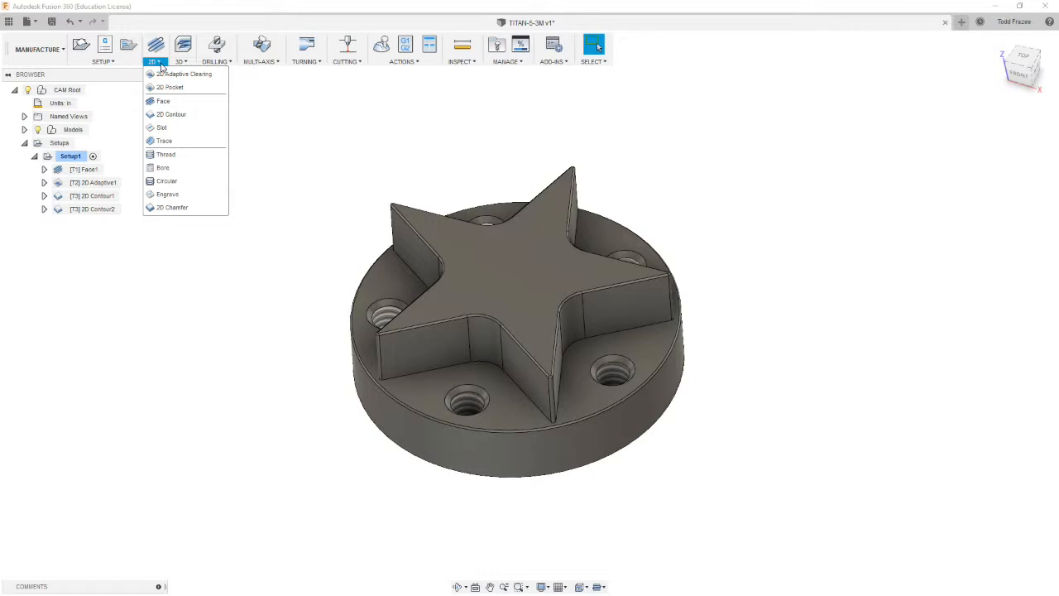
pyautogui.click(173, 208)
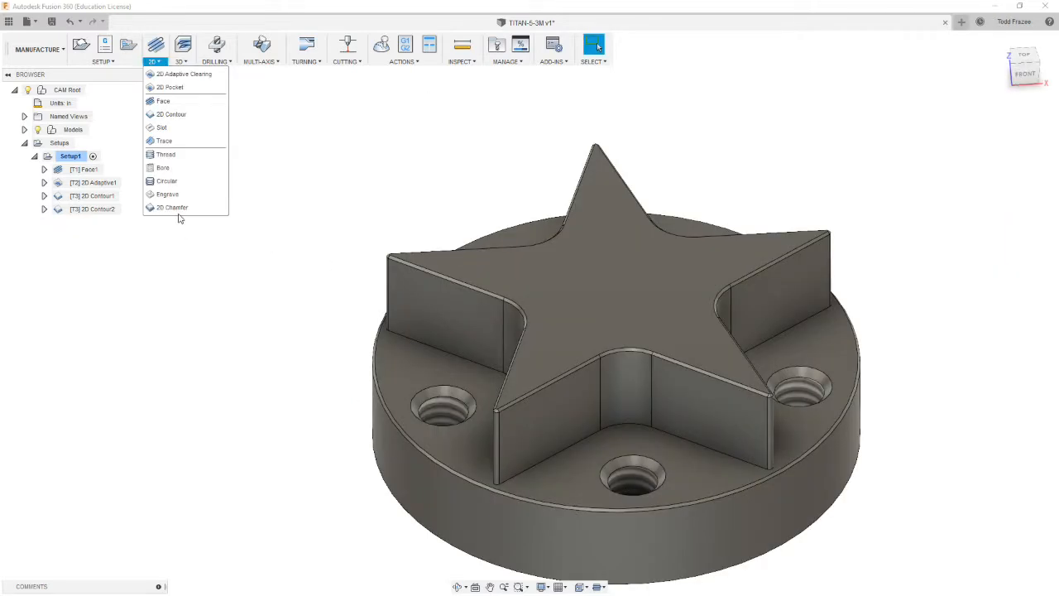
pyautogui.click(173, 208)
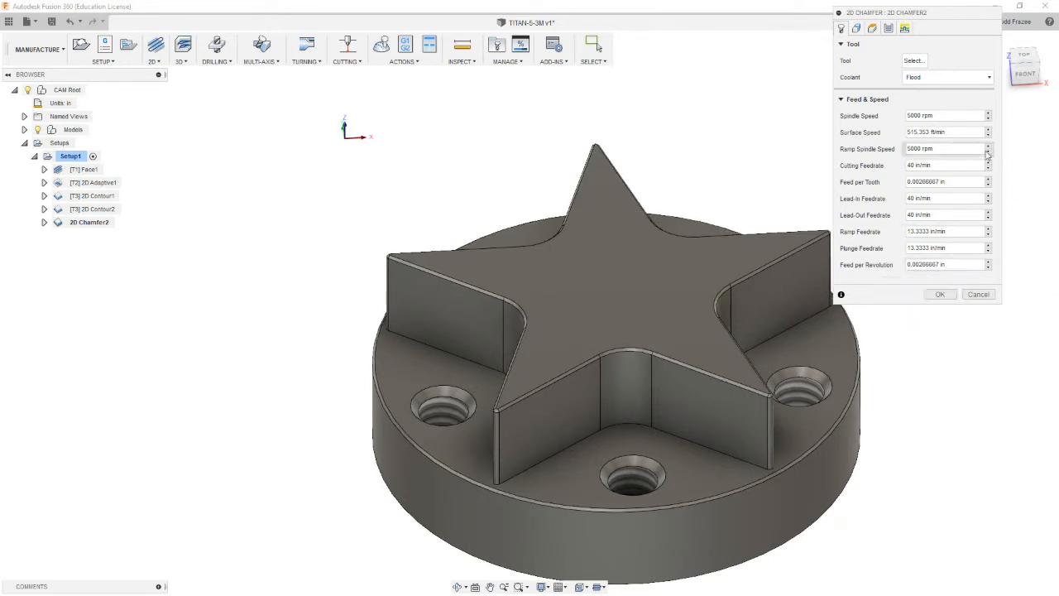
pyautogui.click(921, 115)
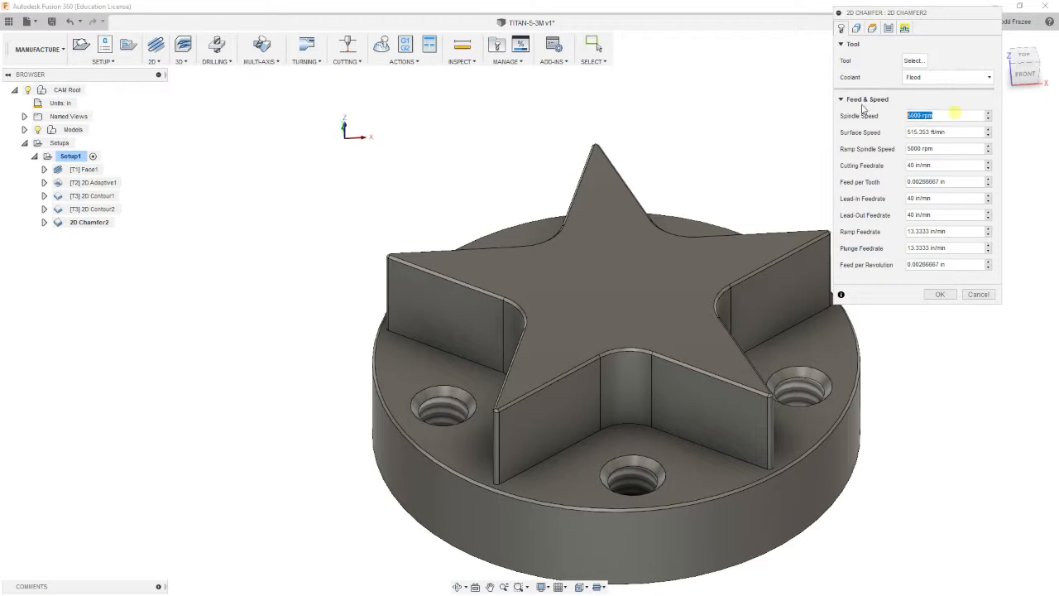
pyautogui.click(914, 61)
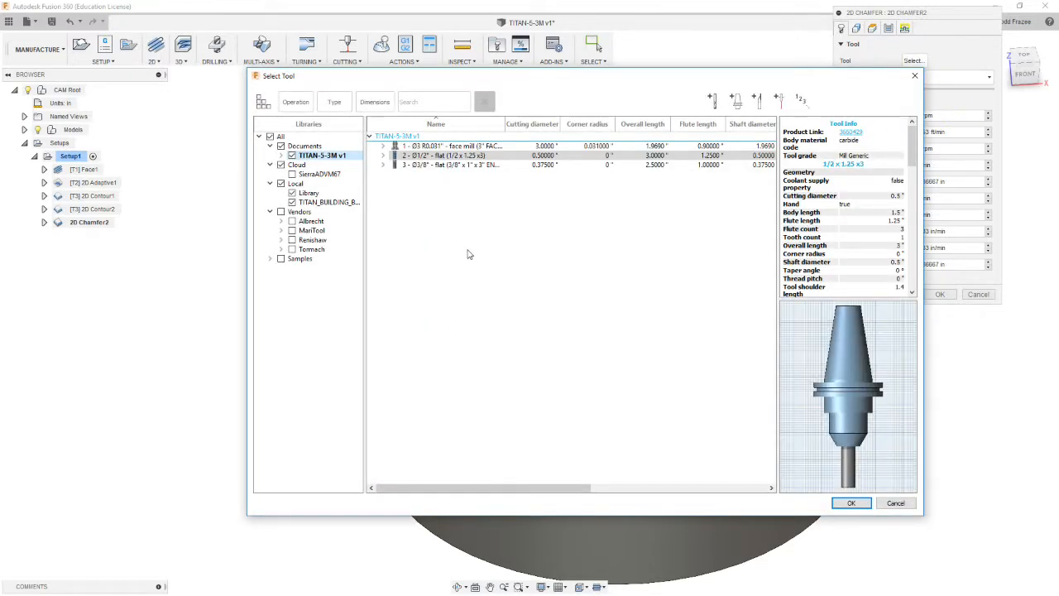
pyautogui.click(315, 202)
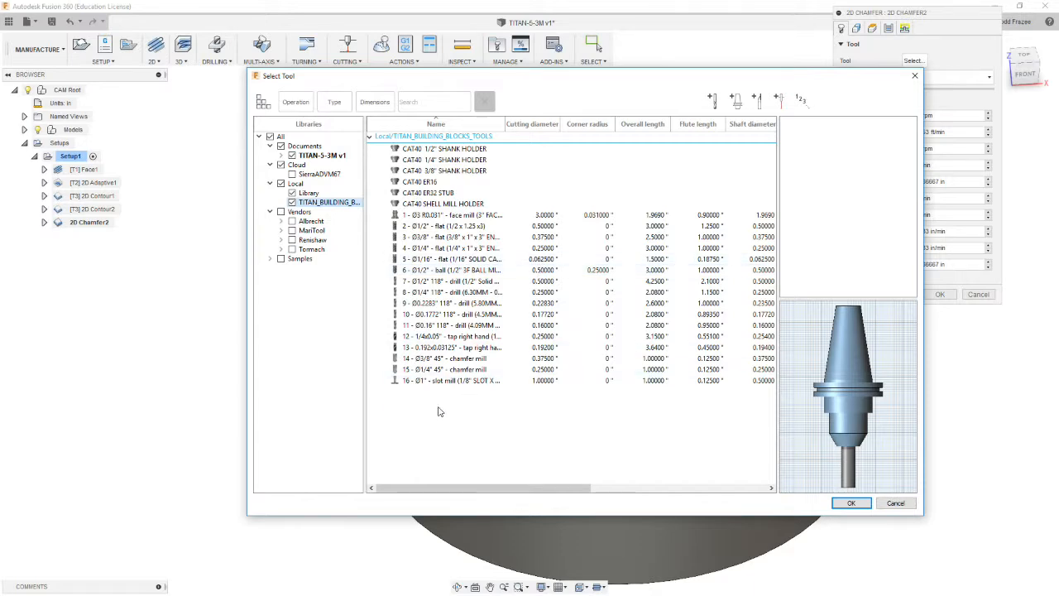
pyautogui.click(447, 369)
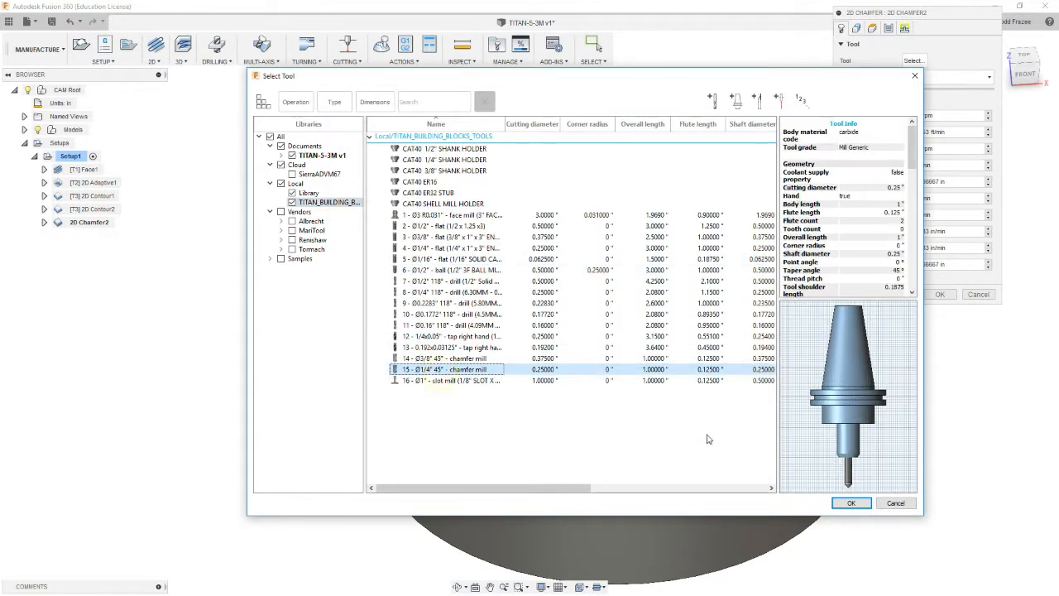
pyautogui.click(854, 504)
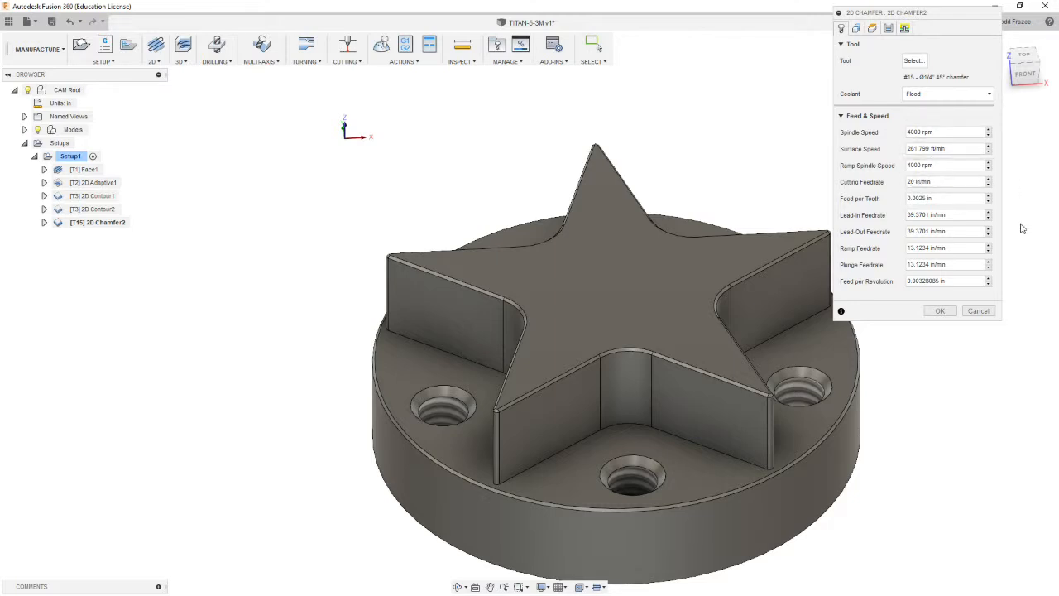
# Step: Set the chamfer's lead-in and lead-out feedrates to 20 in/min and its ramp and plunge feedrates to 10 in/min, and open its geometry settings
pyautogui.click(935, 214)
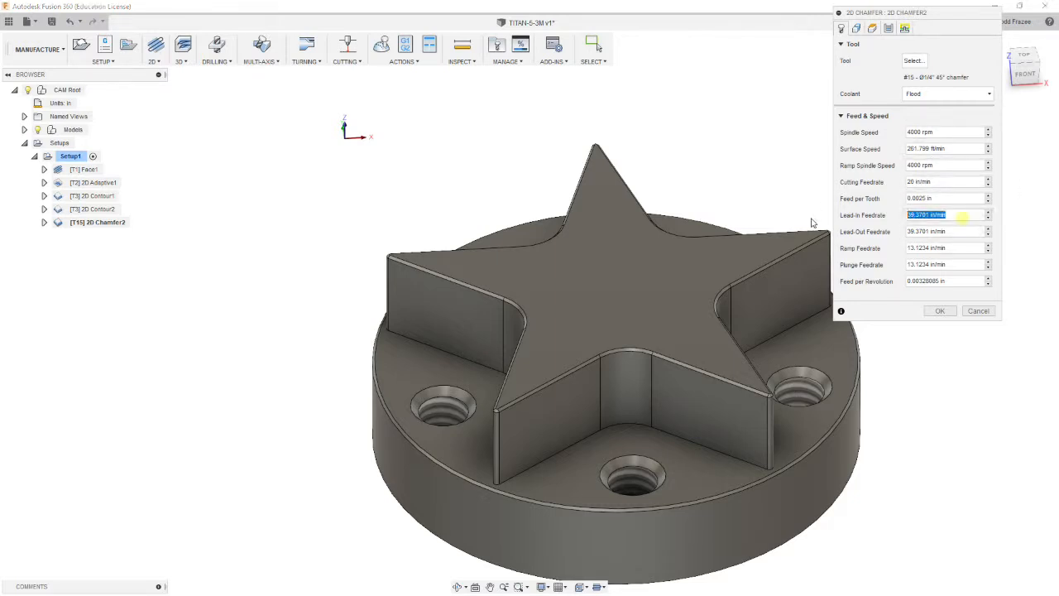
pyautogui.write('20')
pyautogui.click(948, 232)
pyautogui.write('20')
pyautogui.press('Tab')
pyautogui.write('10')
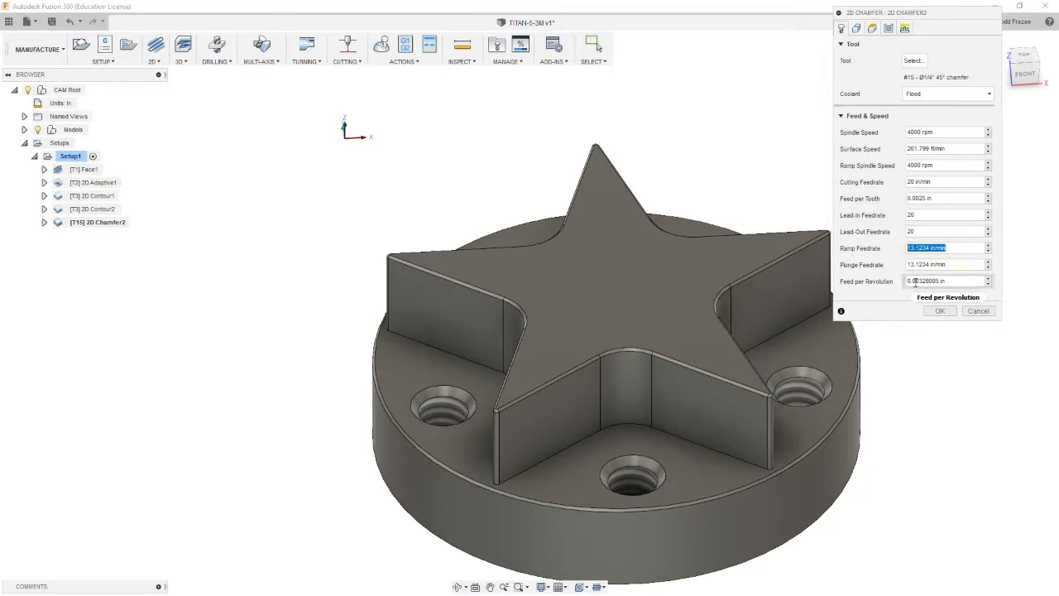
pyautogui.click(956, 264)
pyautogui.write('1')
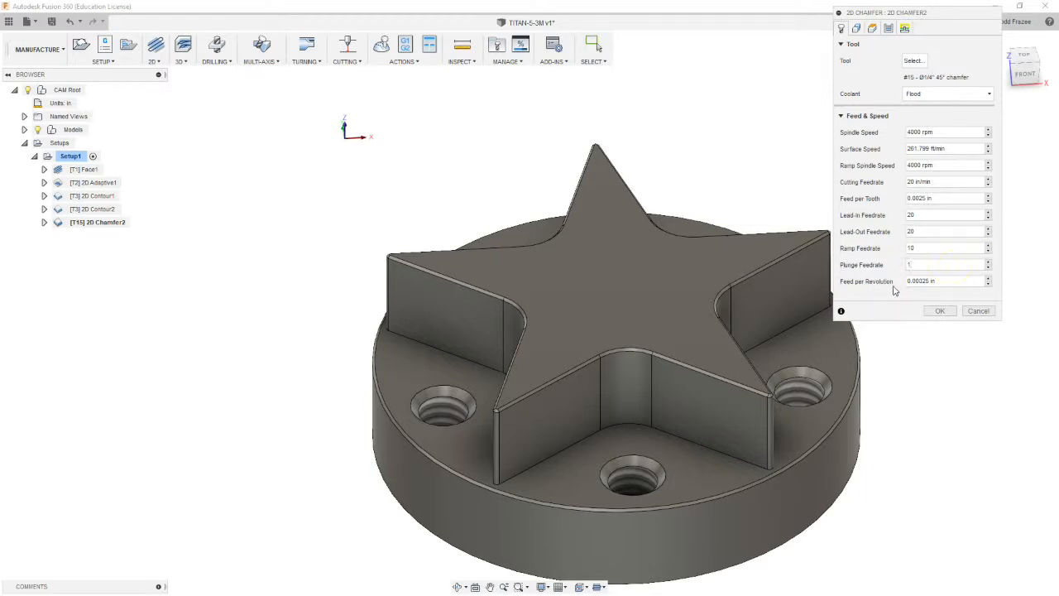
pyautogui.write('0')
pyautogui.click(856, 29)
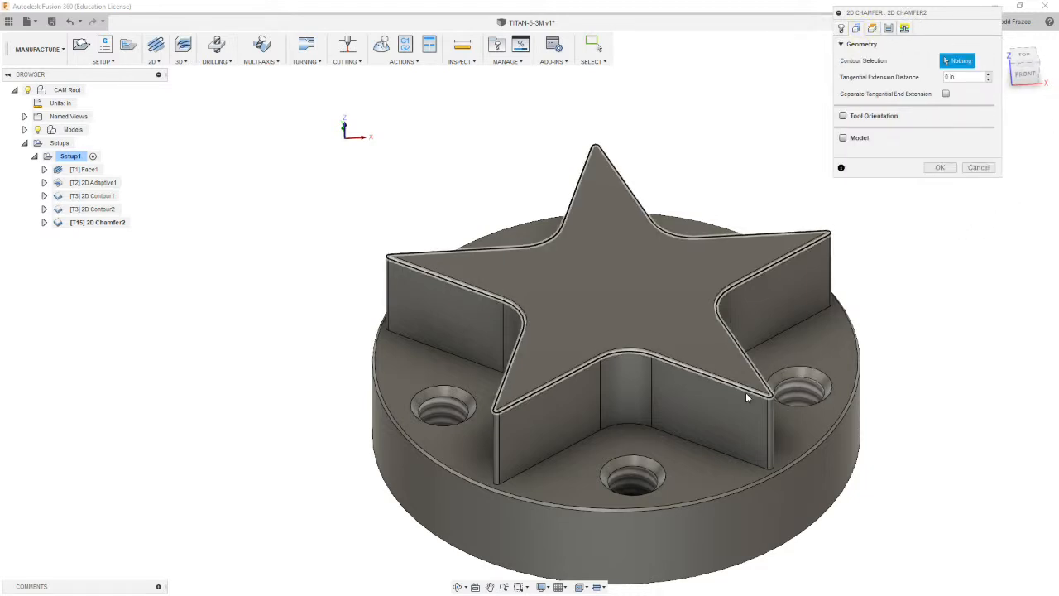
# Step: Pick the lower edge of the chamfer around the star's top as the contour for the 2D Chamfer operation
pyautogui.scroll(6, 746, 393)
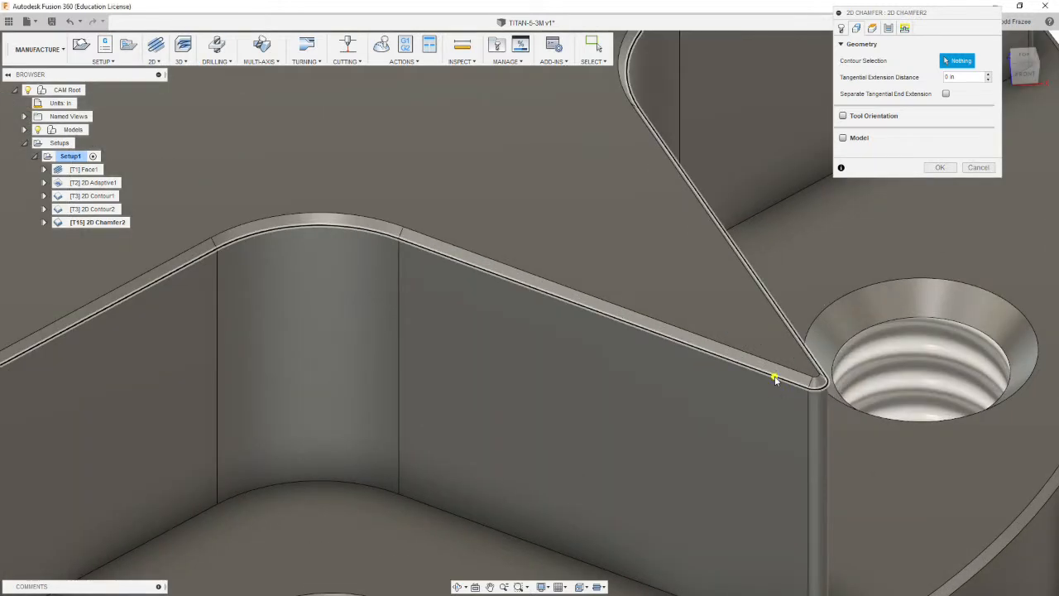
pyautogui.click(774, 372)
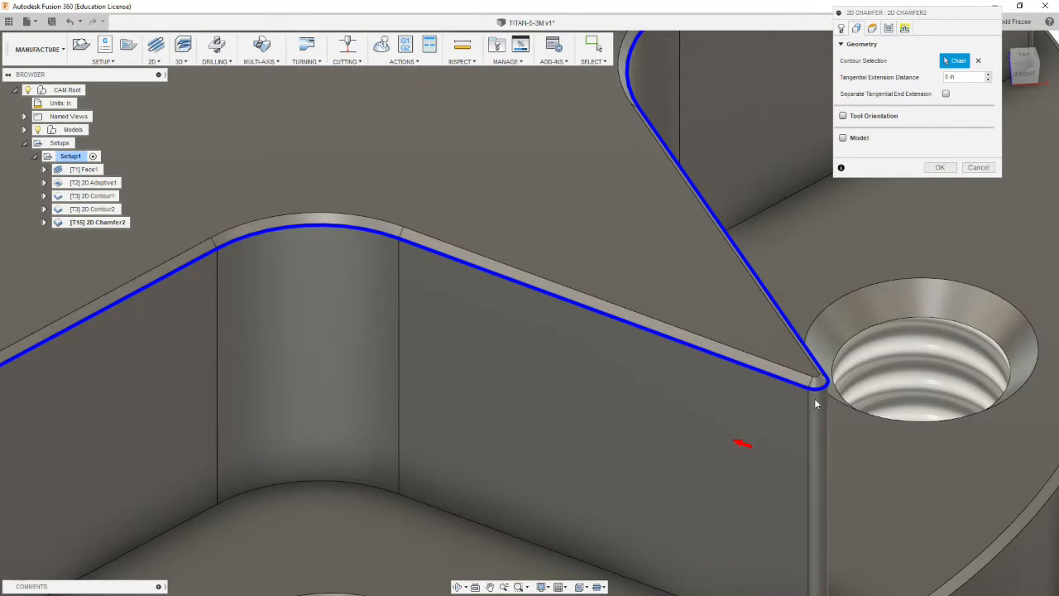
pyautogui.scroll(-5, 731, 395)
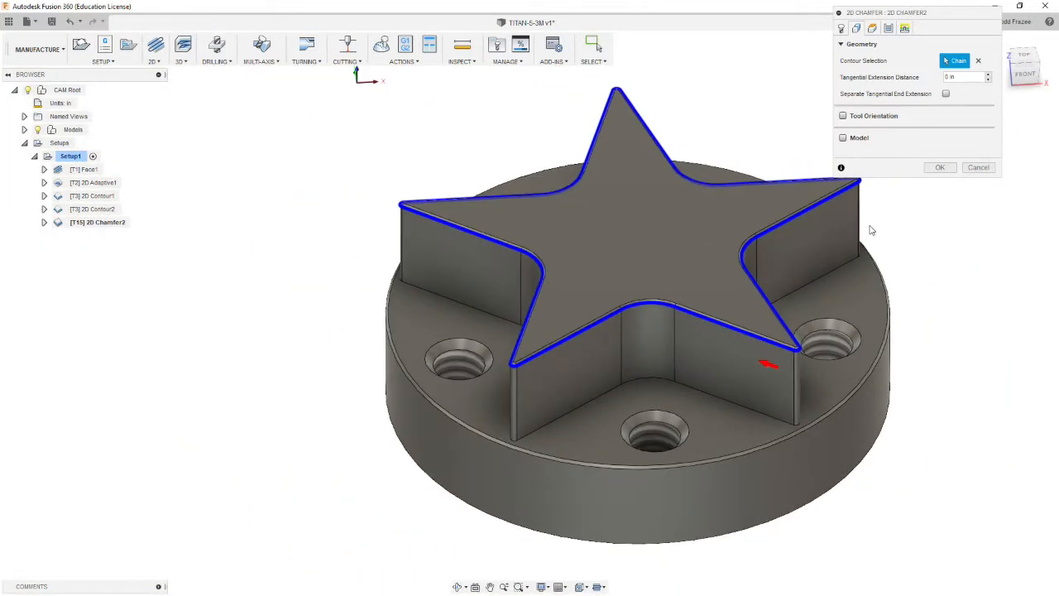
pyautogui.scroll(3, 869, 230)
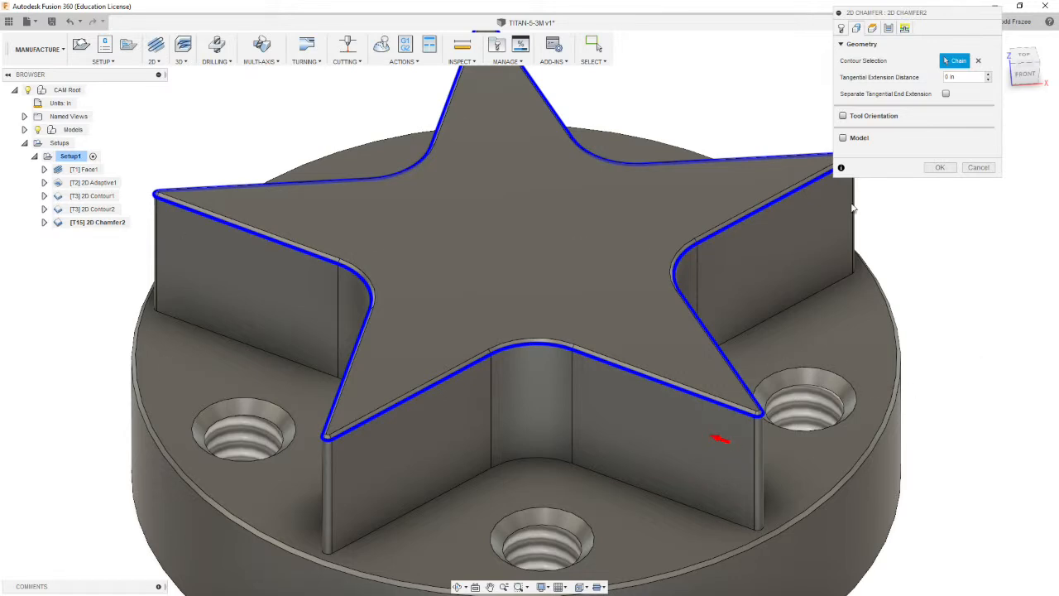
# Step: Reference the star chamfer's retract, top and bottom heights from the model top
pyautogui.click(872, 28)
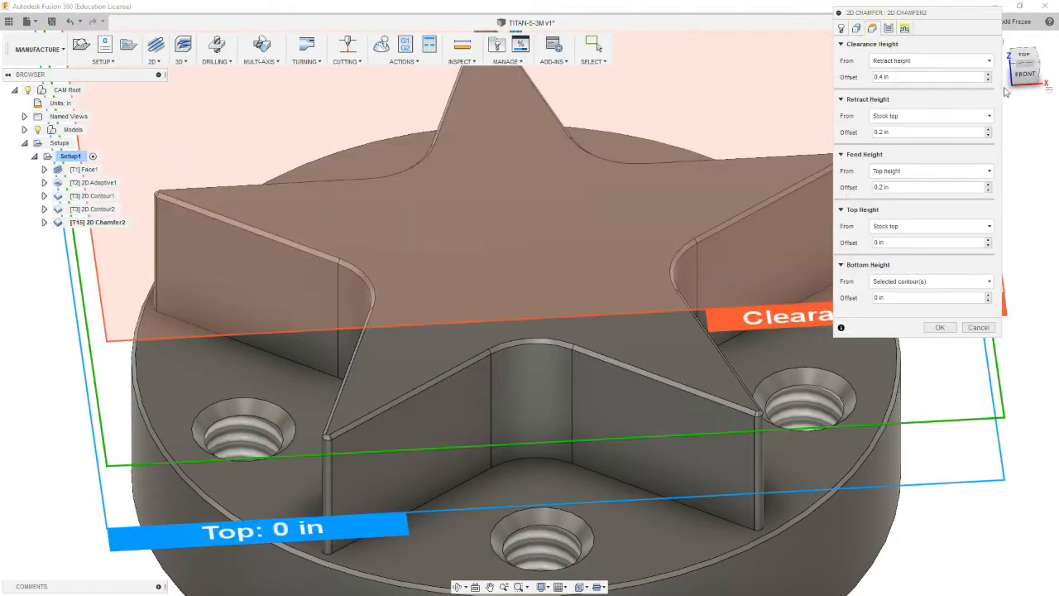
pyautogui.click(915, 115)
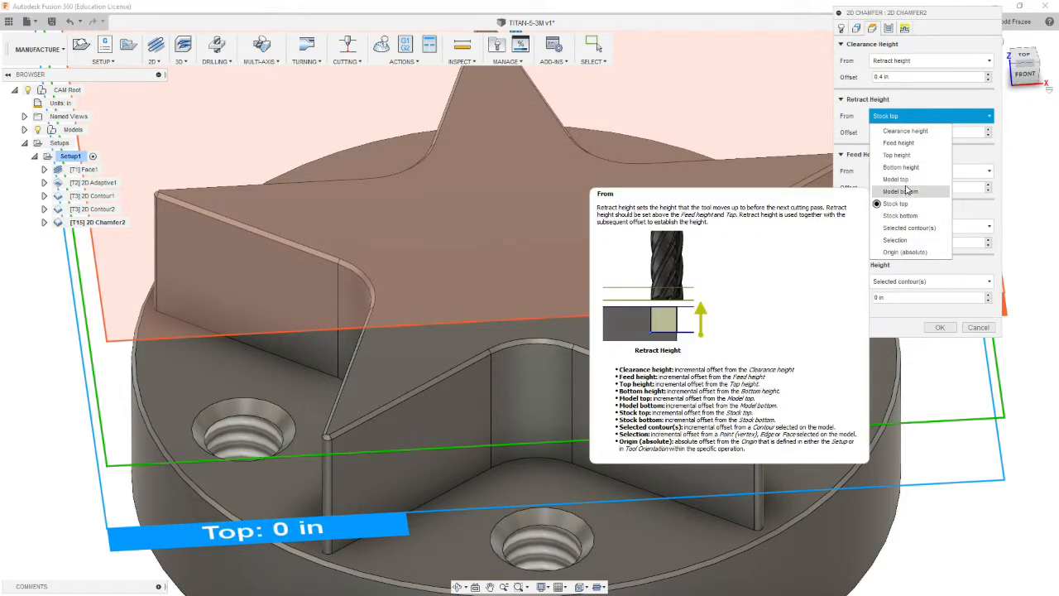
pyautogui.click(902, 179)
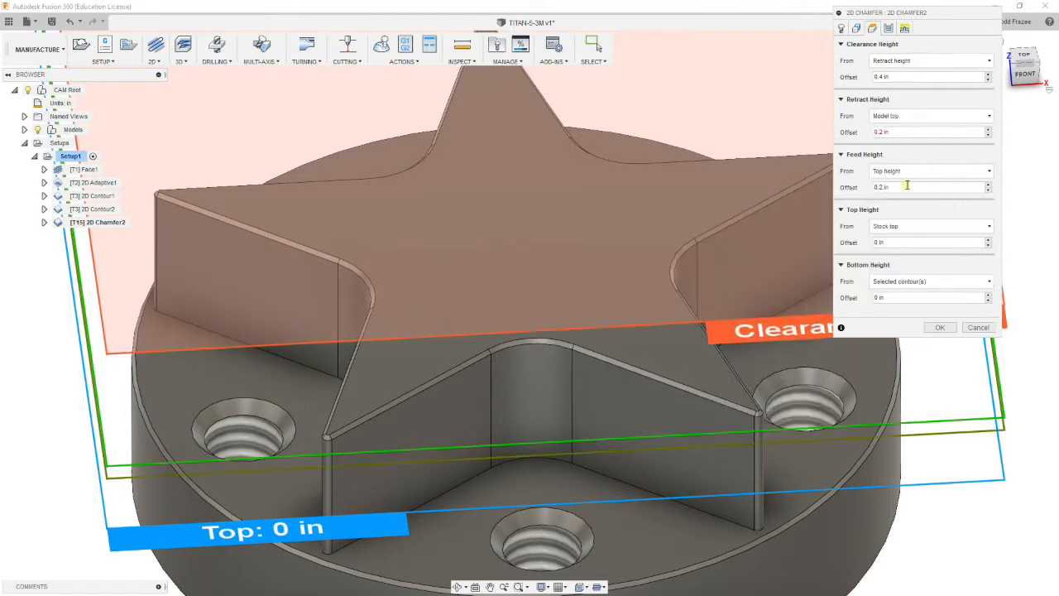
pyautogui.click(923, 227)
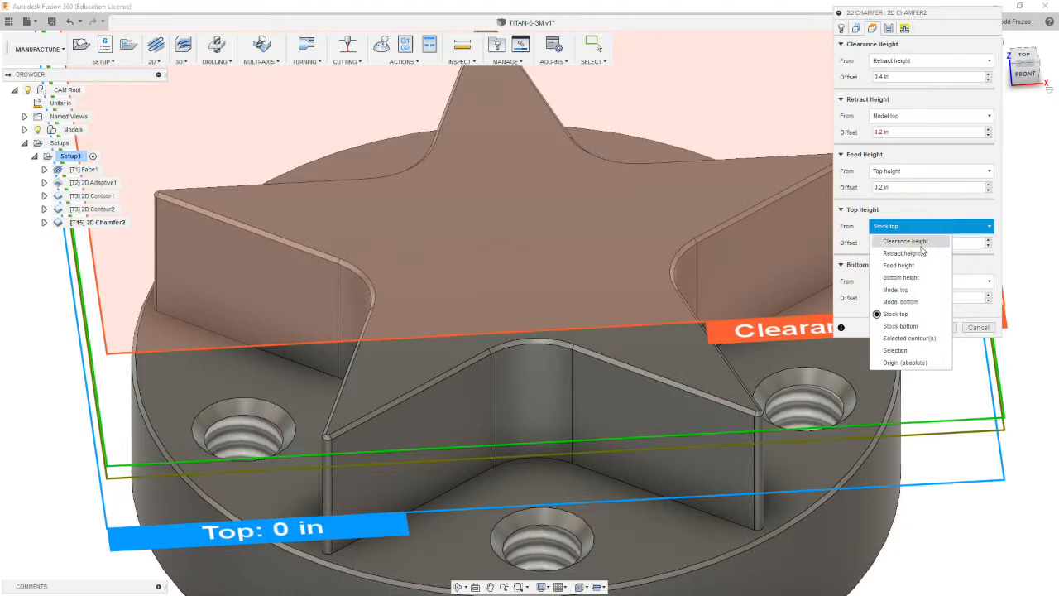
pyautogui.click(910, 290)
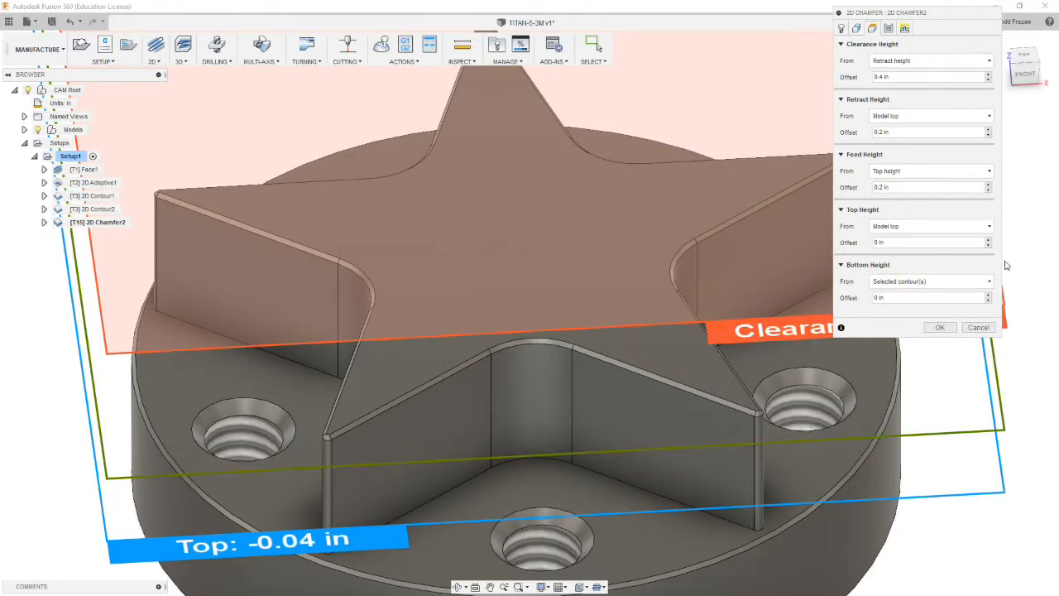
pyautogui.click(950, 285)
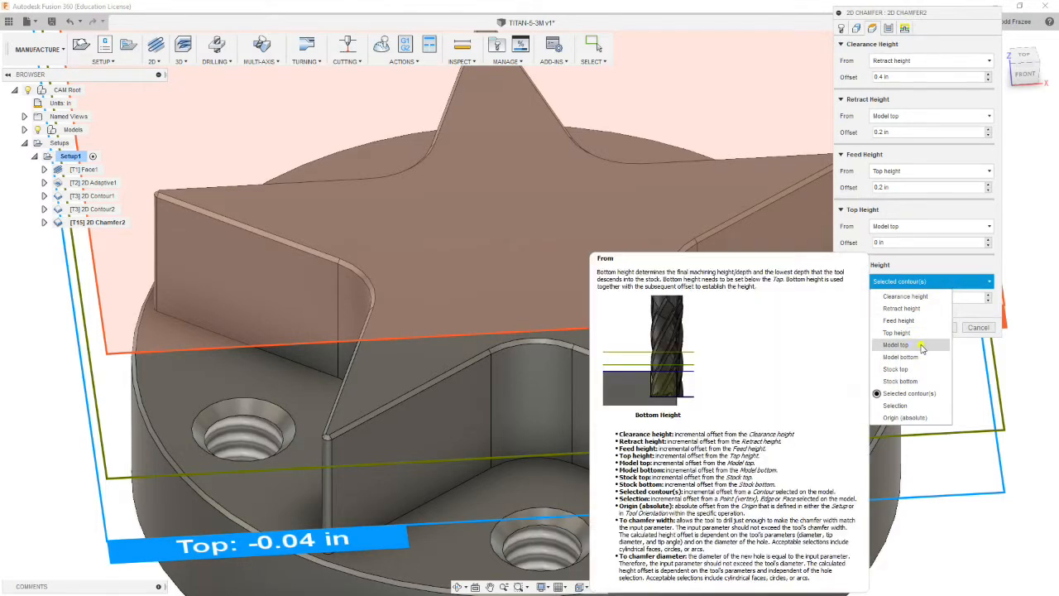
pyautogui.click(922, 344)
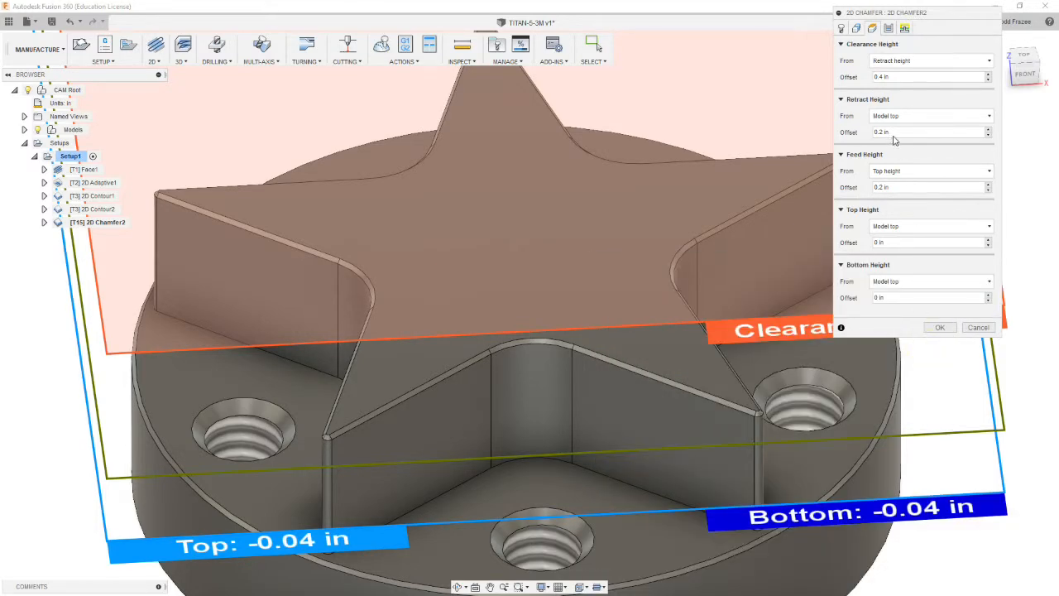
# Step: Set the star chamfer's compensation type to Wear, chamfer width to .01 in and chamfer clearance to 0, and enable smoothing
pyautogui.click(889, 29)
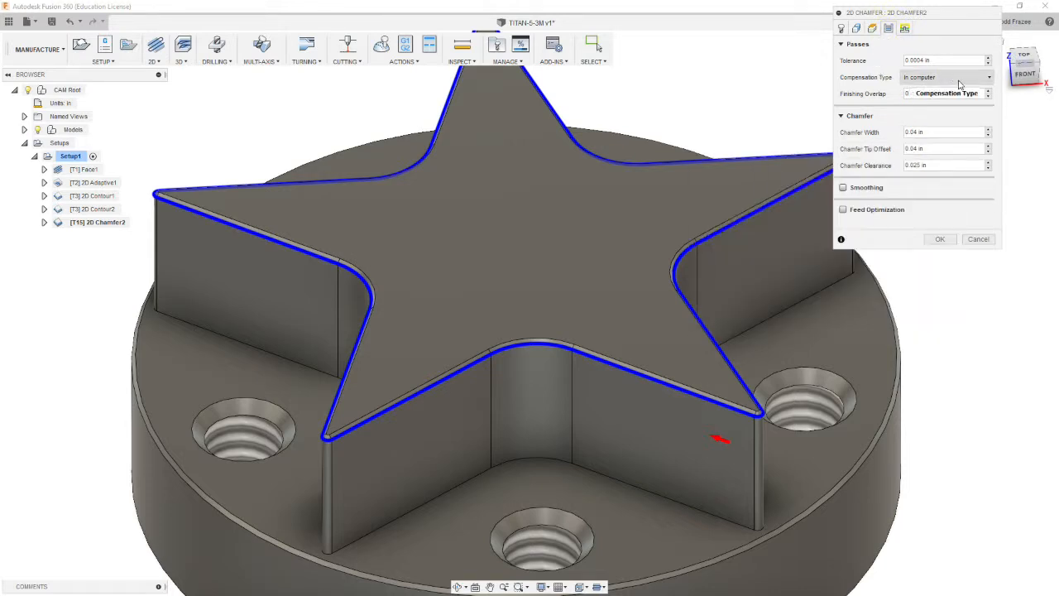
pyautogui.click(963, 78)
pyautogui.click(929, 103)
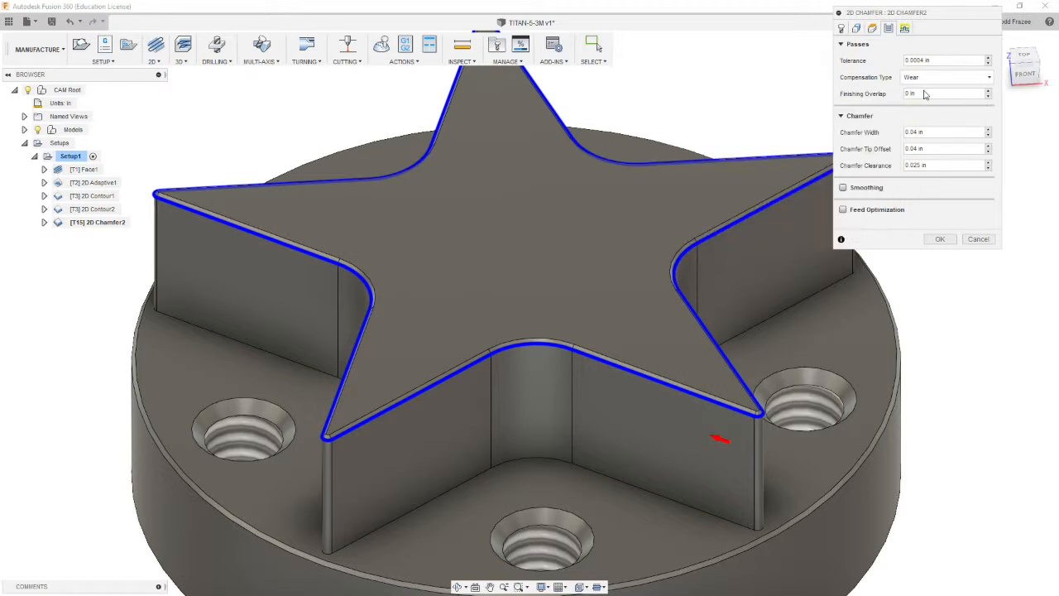
pyautogui.doubleClick(940, 132)
pyautogui.press('BackSpace')
pyautogui.click(948, 165)
pyautogui.write('0')
pyautogui.click(843, 187)
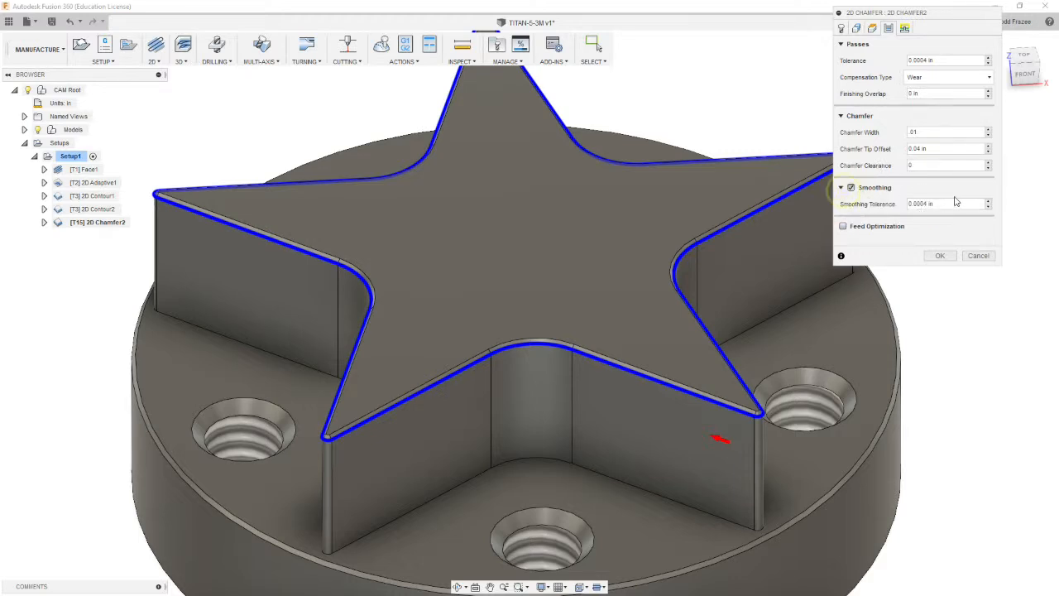
# Step: Set the star chamfer's horizontal lead-in radius and linear lead-in distance to .1 in, and accept the operation
pyautogui.click(905, 28)
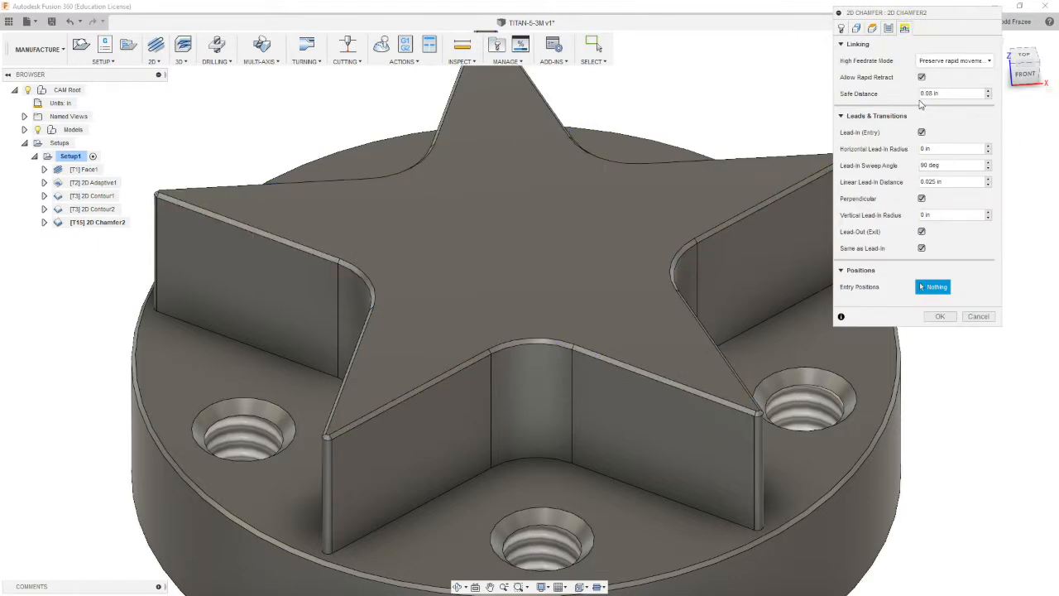
pyautogui.click(960, 149)
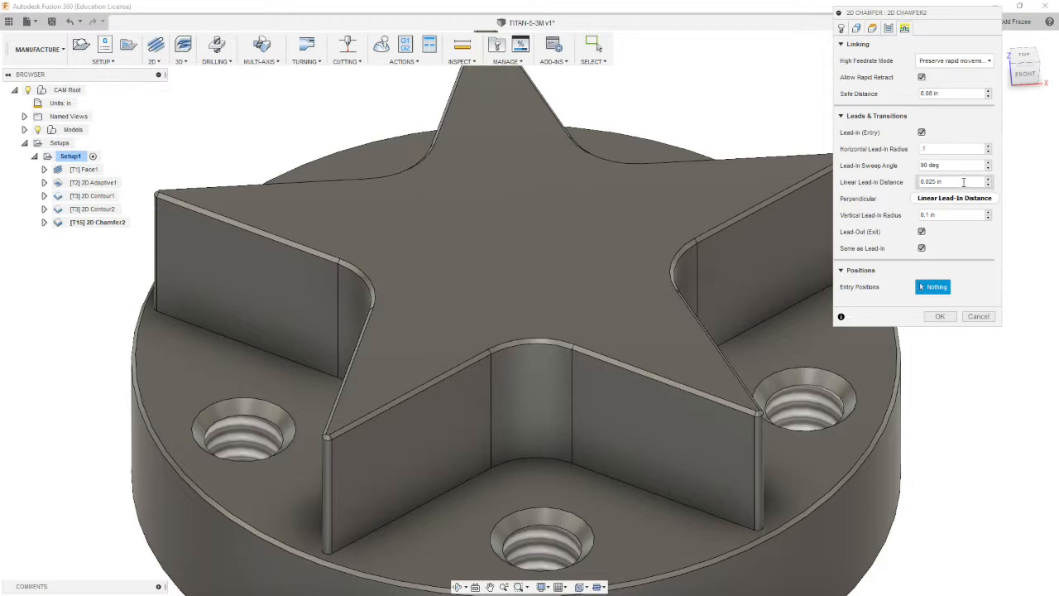
pyautogui.click(965, 182)
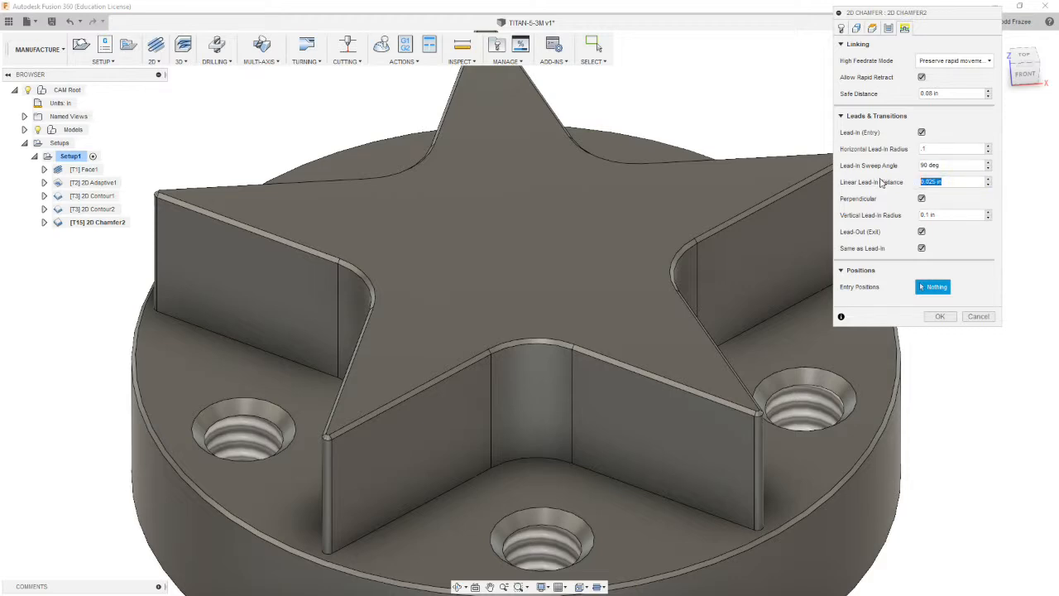
pyautogui.write('.1')
pyautogui.click(947, 215)
pyautogui.click(940, 317)
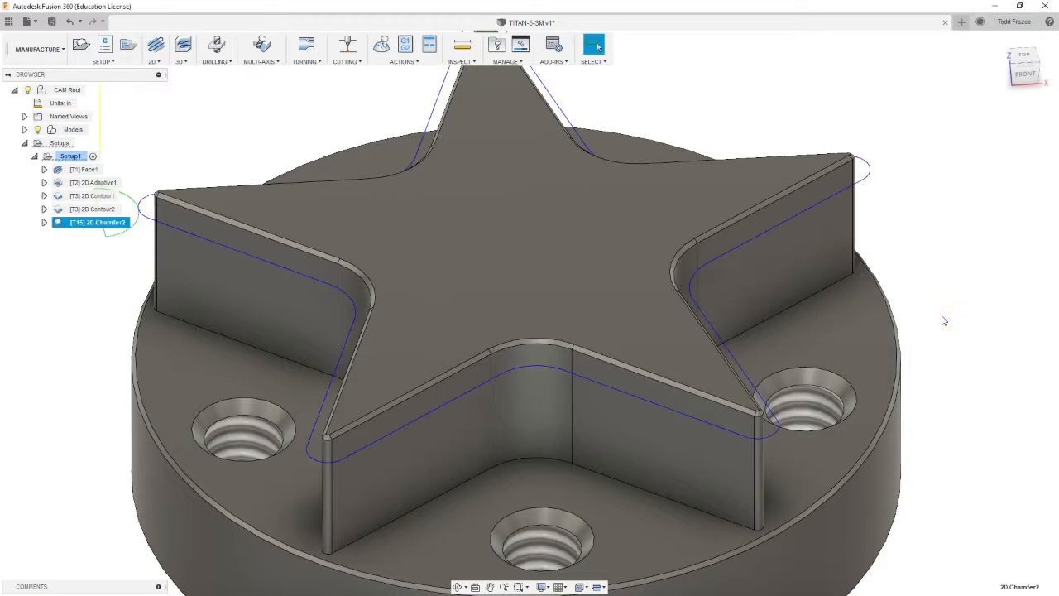
# Step: Duplicate the star's 2D Chamfer operation in Setup1
pyautogui.keyDown('shift'); pyautogui.moveTo(786, 301); pyautogui.dragTo(177, 372, button='middle'); pyautogui.keyUp('shift')
pyautogui.press('Escape')
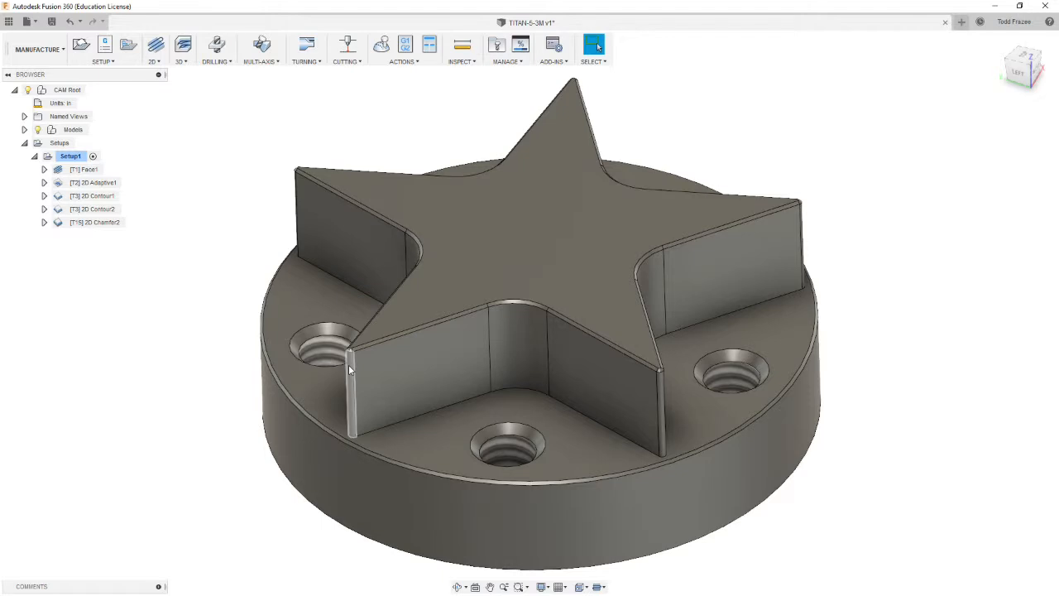
pyautogui.click(102, 341)
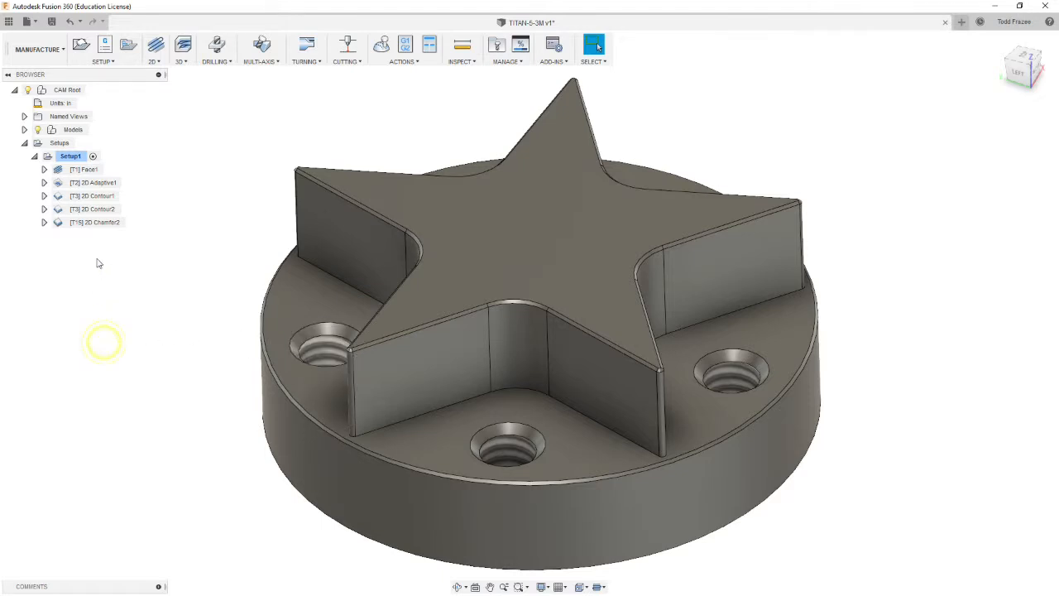
pyautogui.click(92, 223)
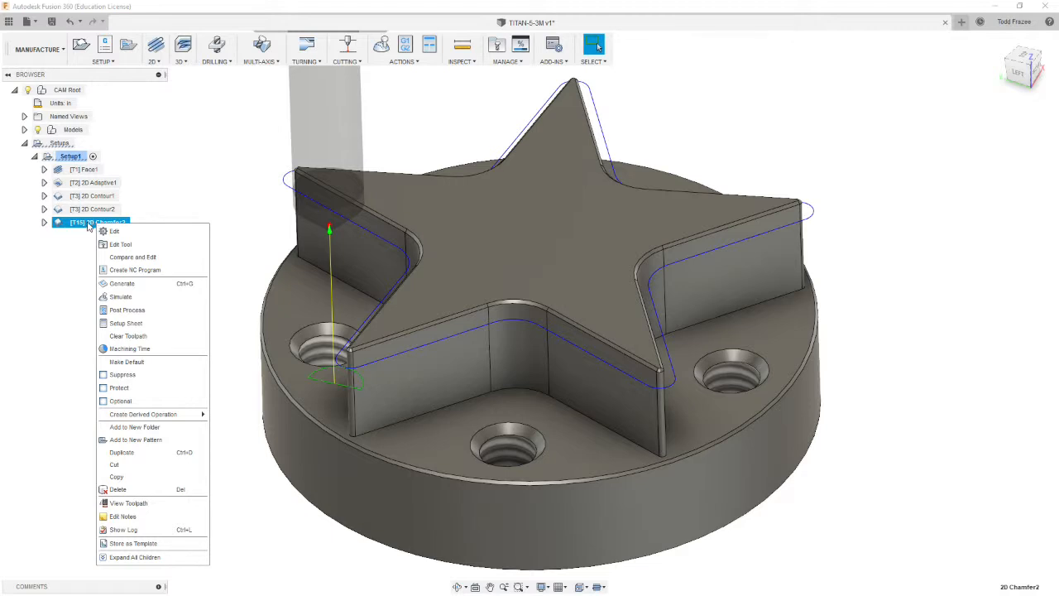
pyautogui.click(139, 453)
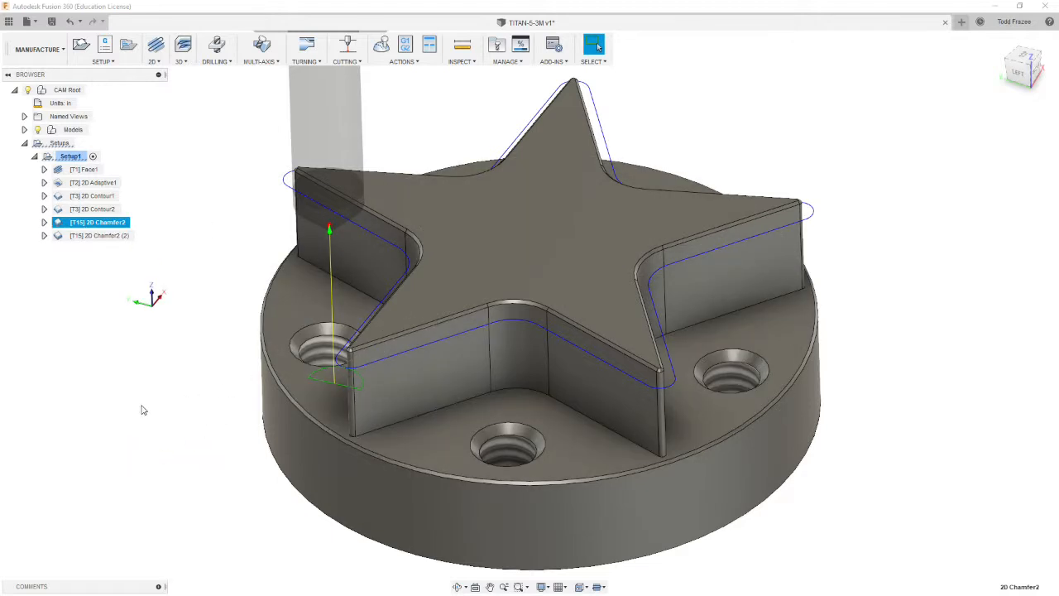
pyautogui.click(108, 238)
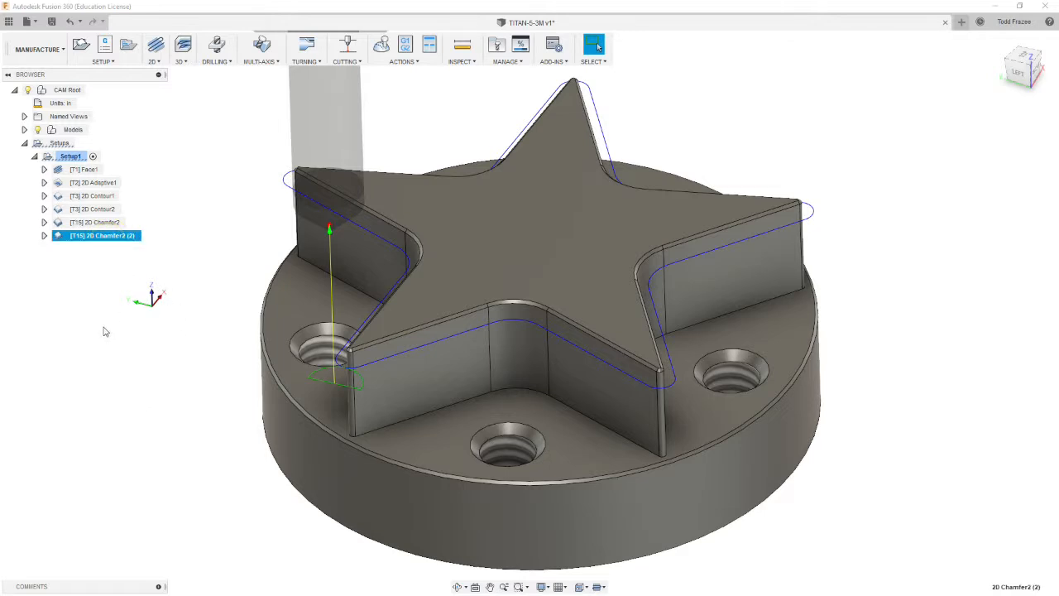
pyautogui.click(140, 381)
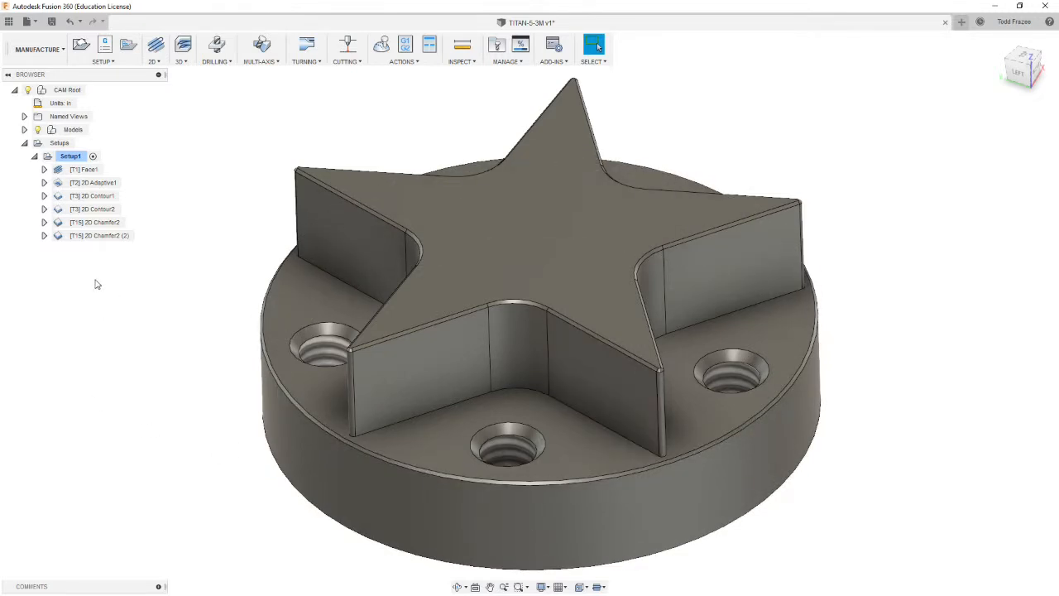
# Step: Measure the distance from the rounded vertical face at a star tip to the inner edge of the base's top chamfer
pyautogui.click(462, 48)
pyautogui.scroll(6, 678, 497)
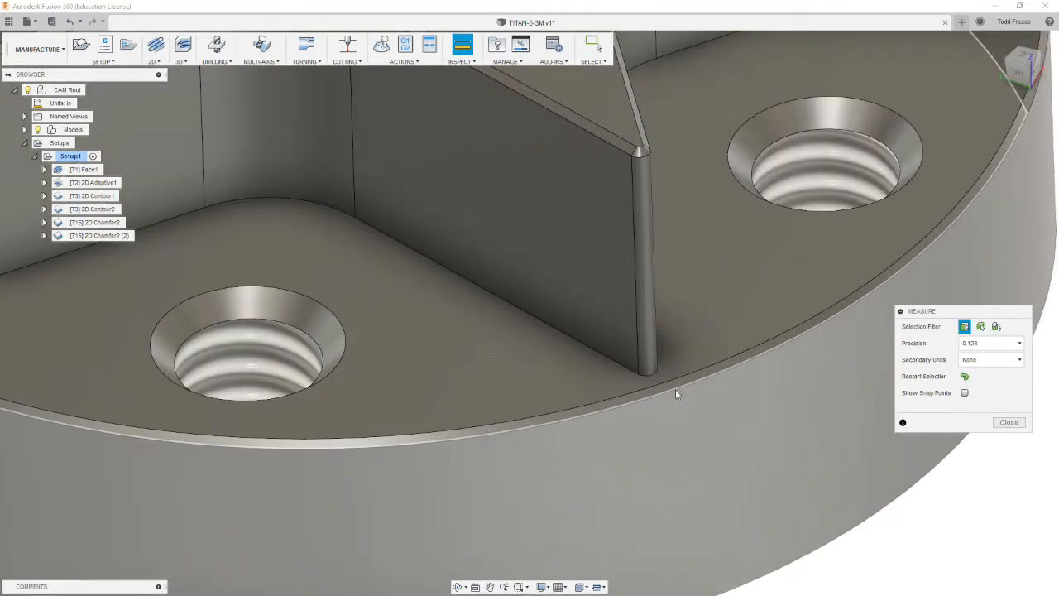
pyautogui.click(659, 374)
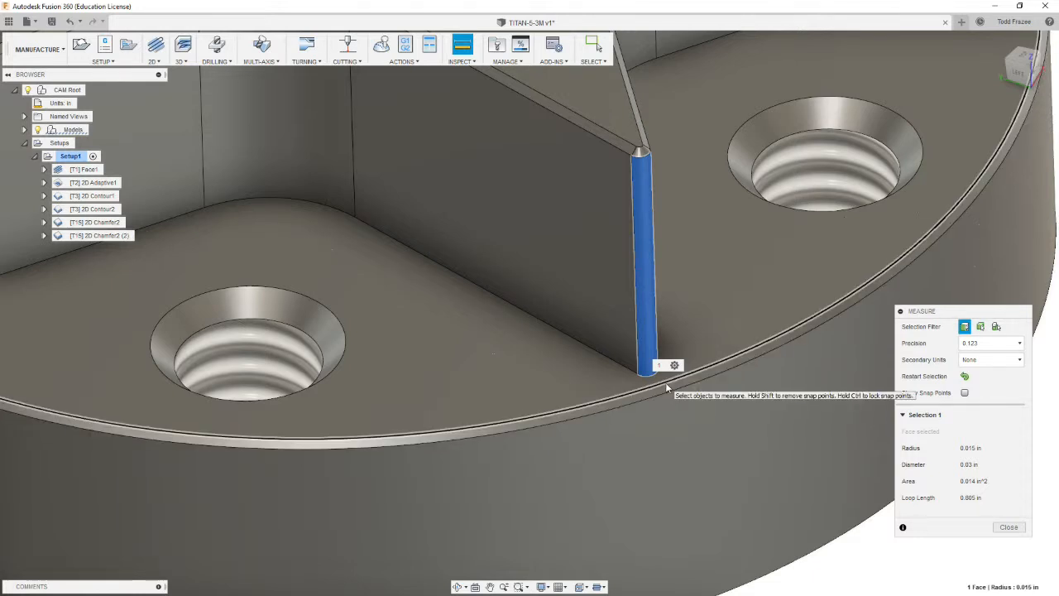
pyautogui.click(667, 386)
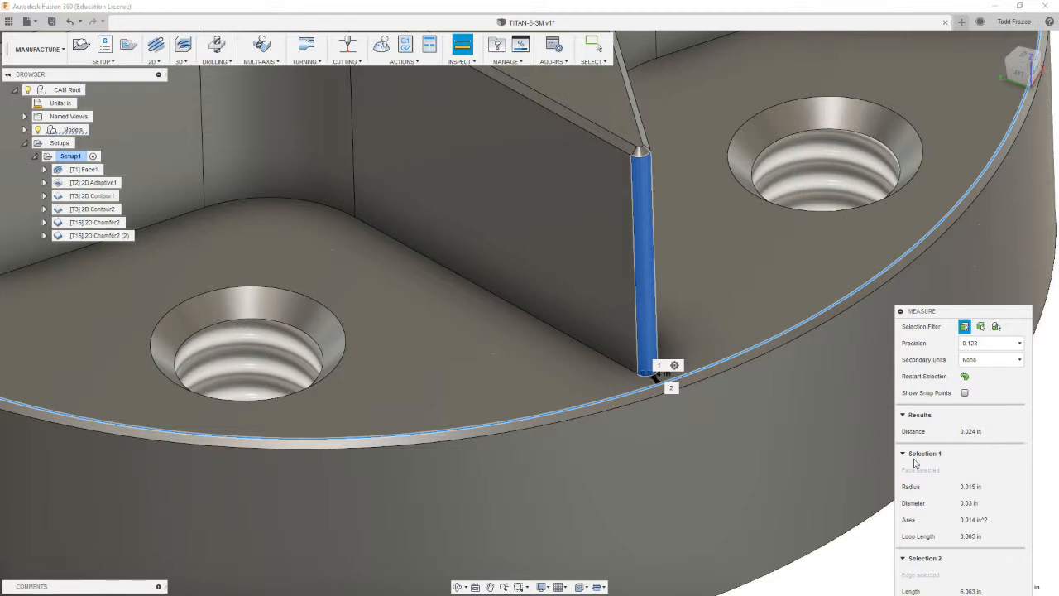
pyautogui.click(868, 556)
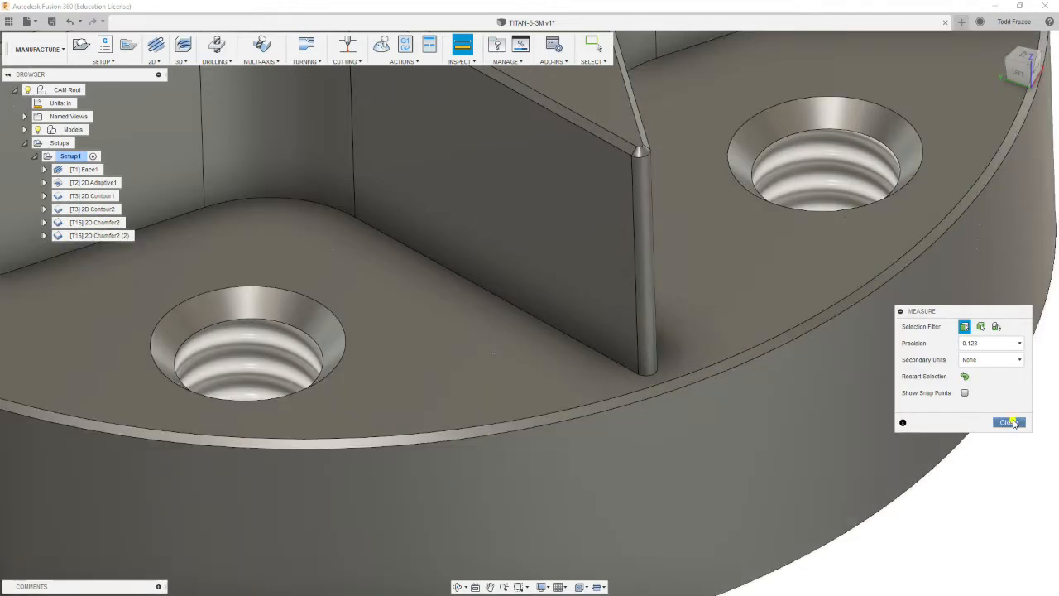
pyautogui.click(1009, 422)
# Step: Edit the duplicated chamfer operation, replacing its star contour with the outer circular edge of the round base's top chamfer
pyautogui.rightClick(89, 237)
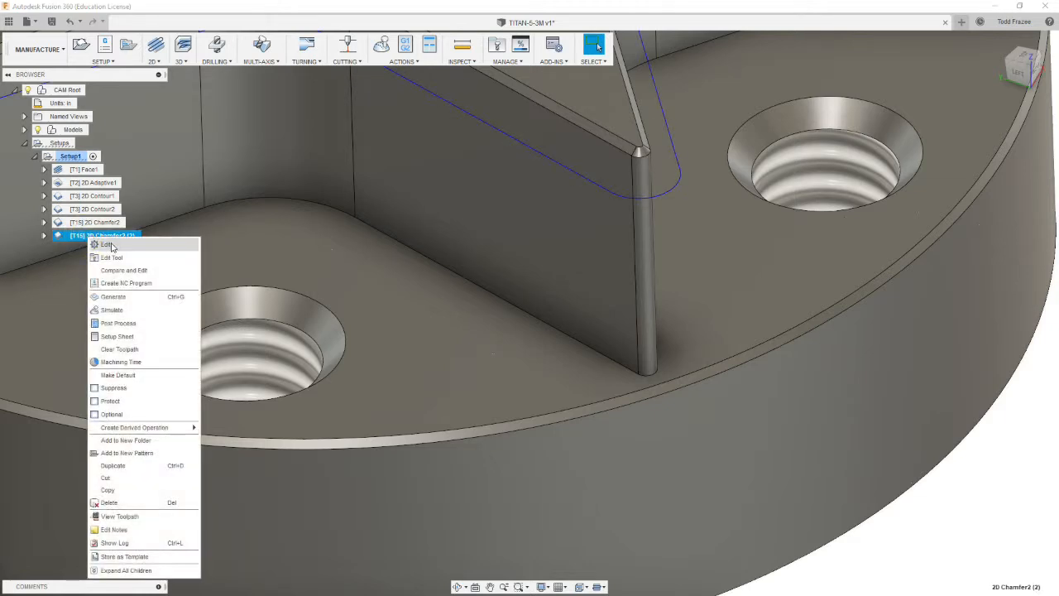
pyautogui.click(110, 245)
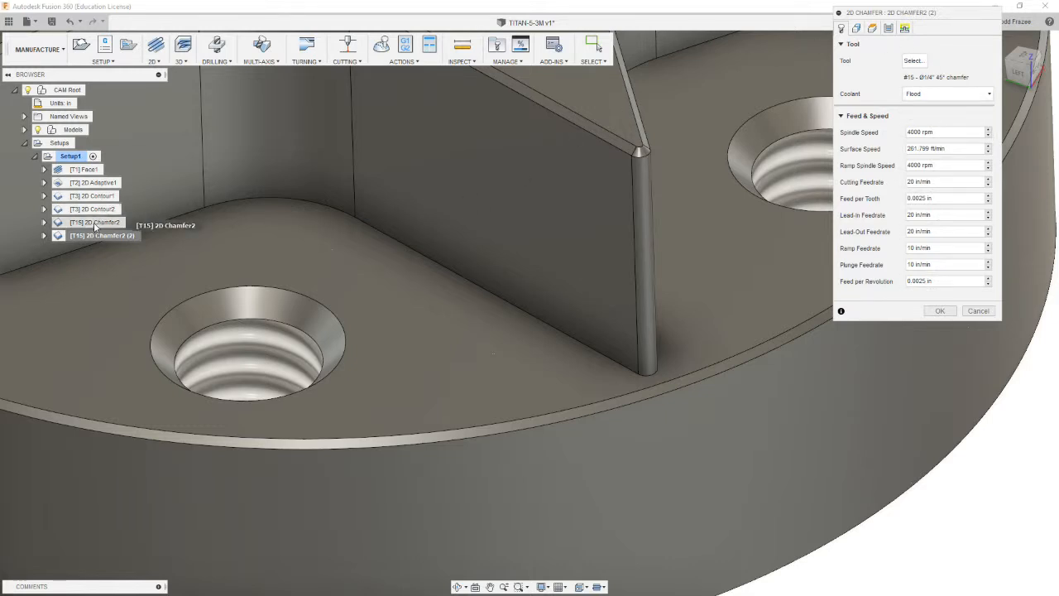
pyautogui.click(857, 29)
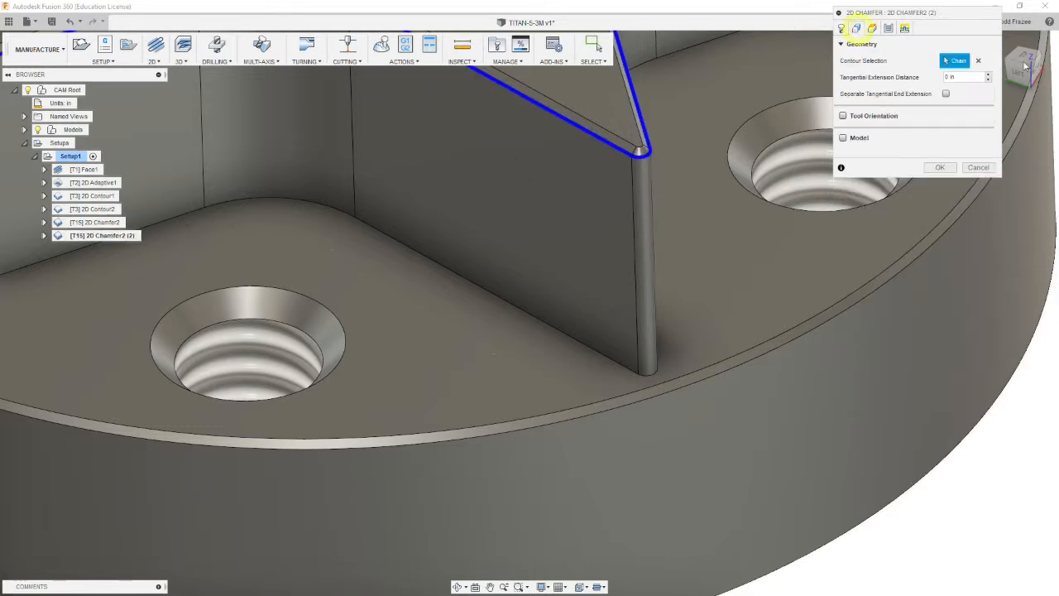
pyautogui.click(978, 62)
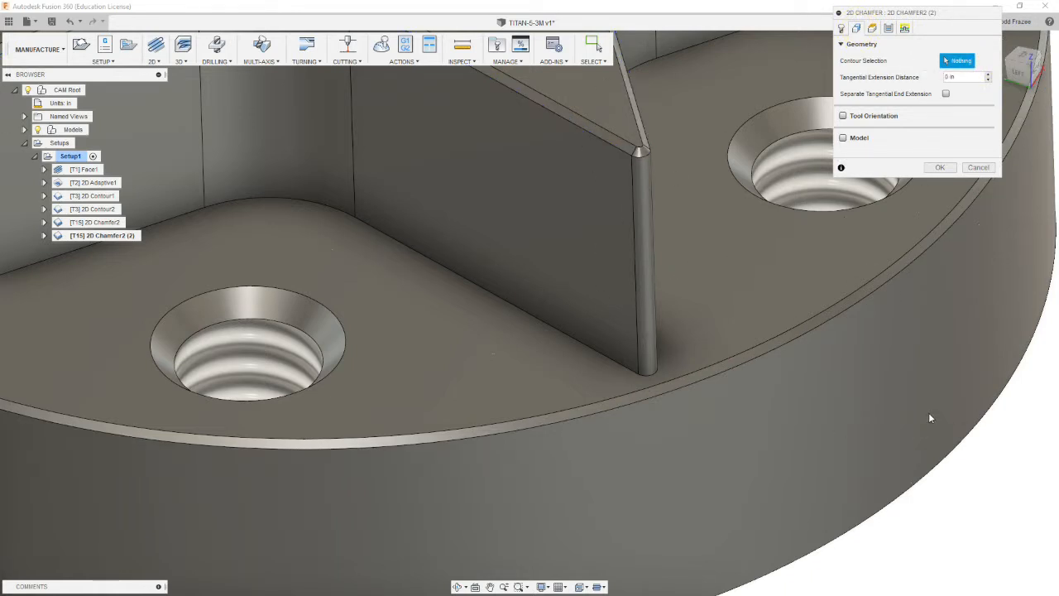
pyautogui.click(826, 328)
pyautogui.keyDown('shift'); pyautogui.moveTo(826, 329); pyautogui.dragTo(719, 372, button='middle'); pyautogui.keyUp('shift')
pyautogui.scroll(-5, 680, 388)
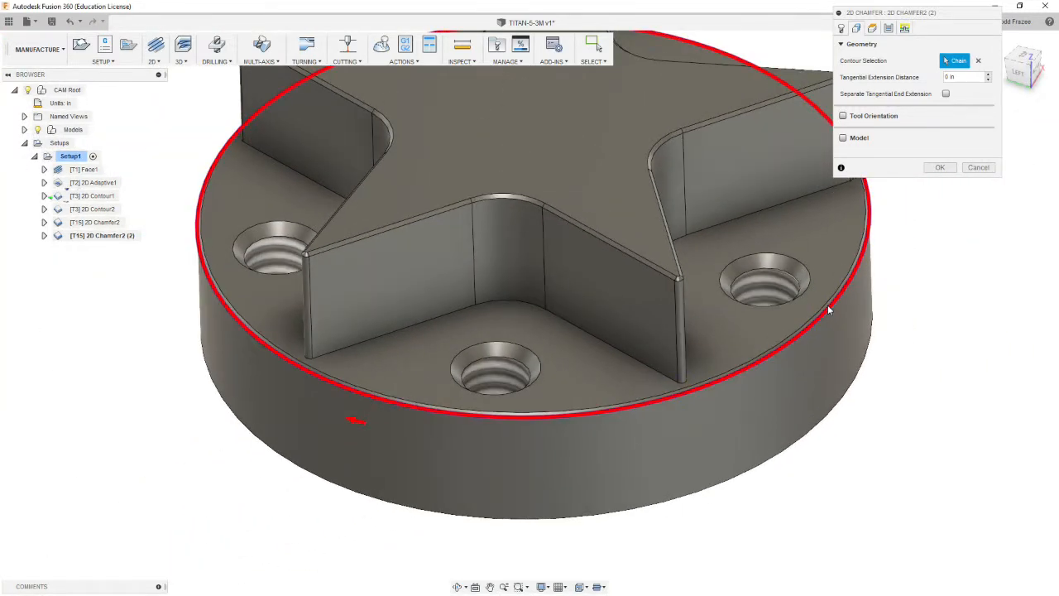
# Step: In the duplicated chamfer's heights, set the feed height to be referenced from Model top
pyautogui.click(873, 28)
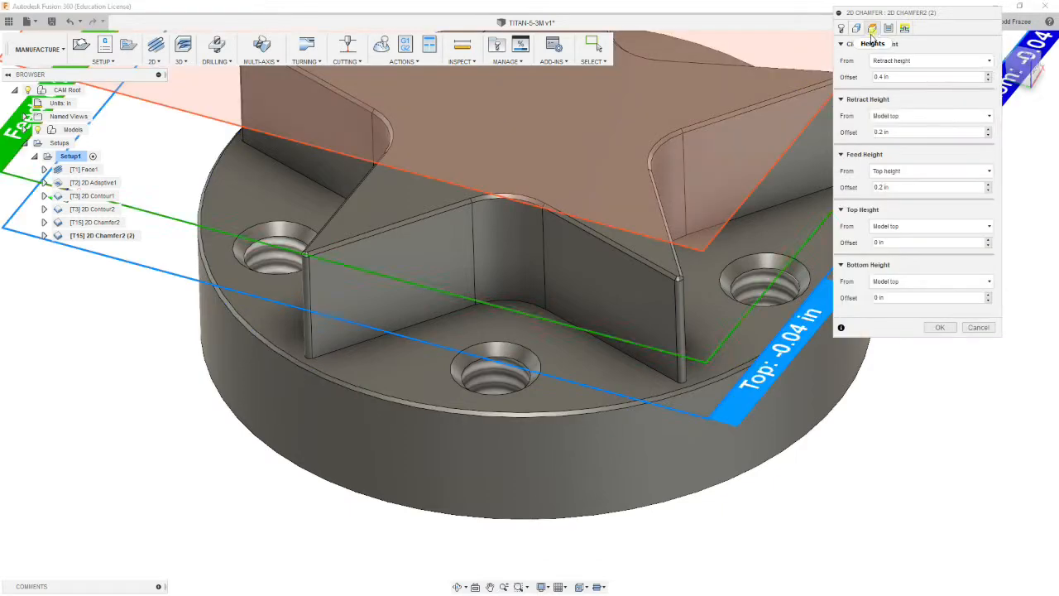
pyautogui.scroll(-6, 586, 238)
pyautogui.keyDown('shift'); pyautogui.moveTo(587, 131); pyautogui.dragTo(640, 117, button='middle'); pyautogui.keyUp('shift')
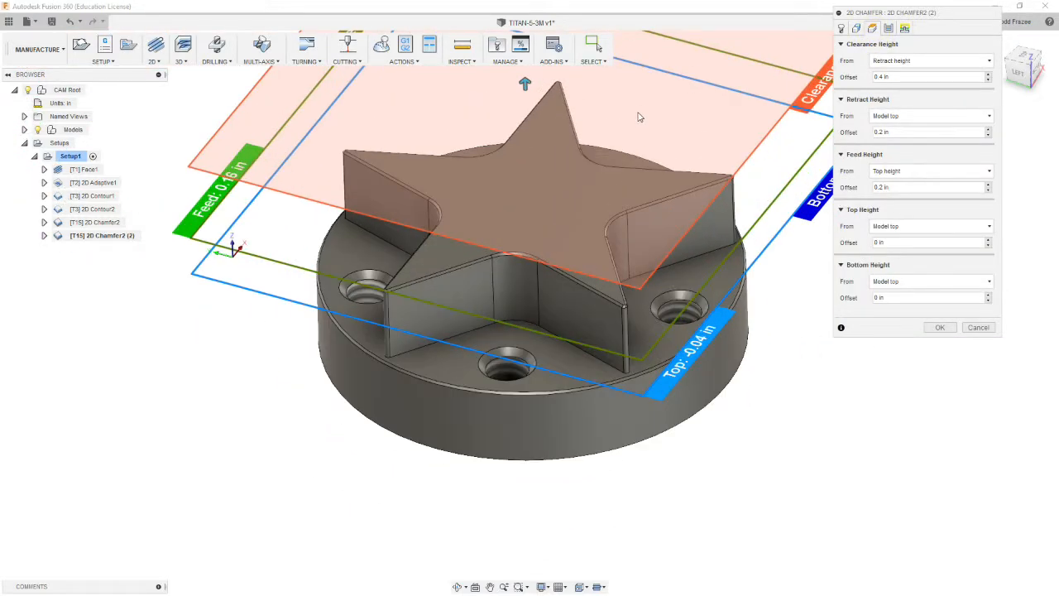
pyautogui.scroll(3, 637, 136)
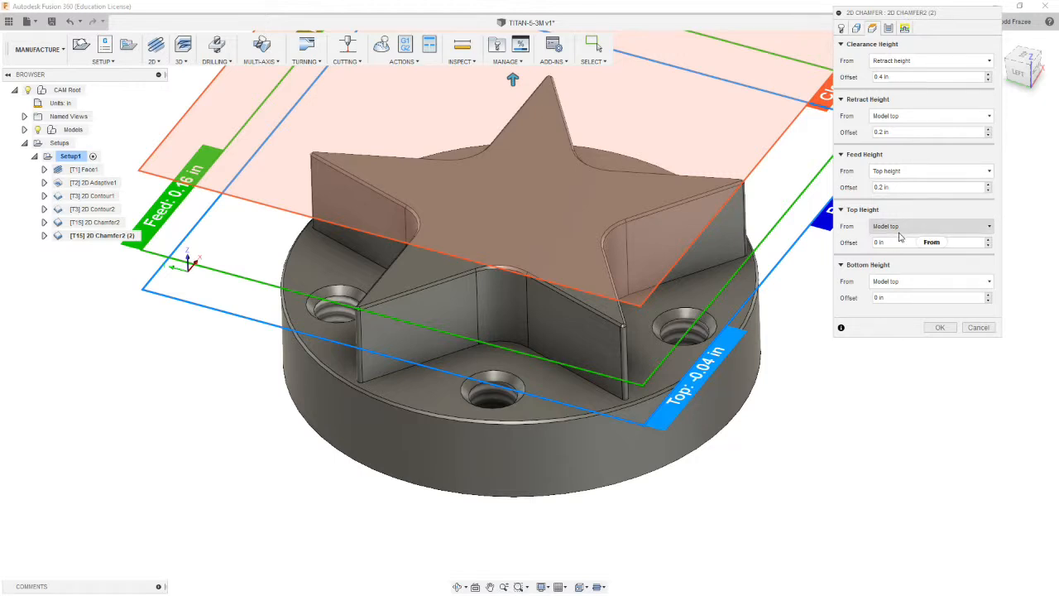
pyautogui.moveTo(900, 237)
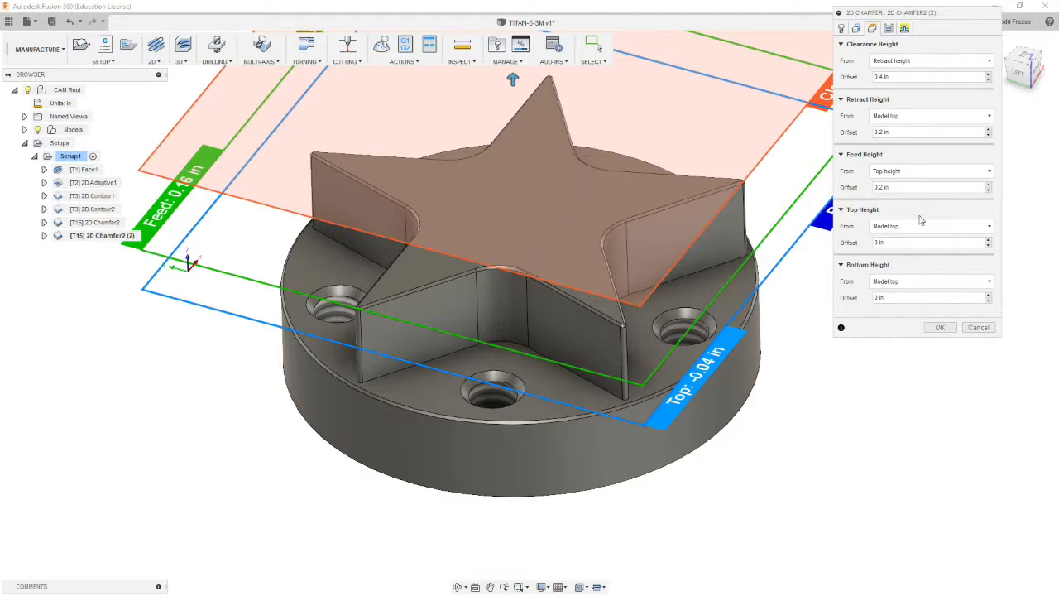
pyautogui.click(918, 170)
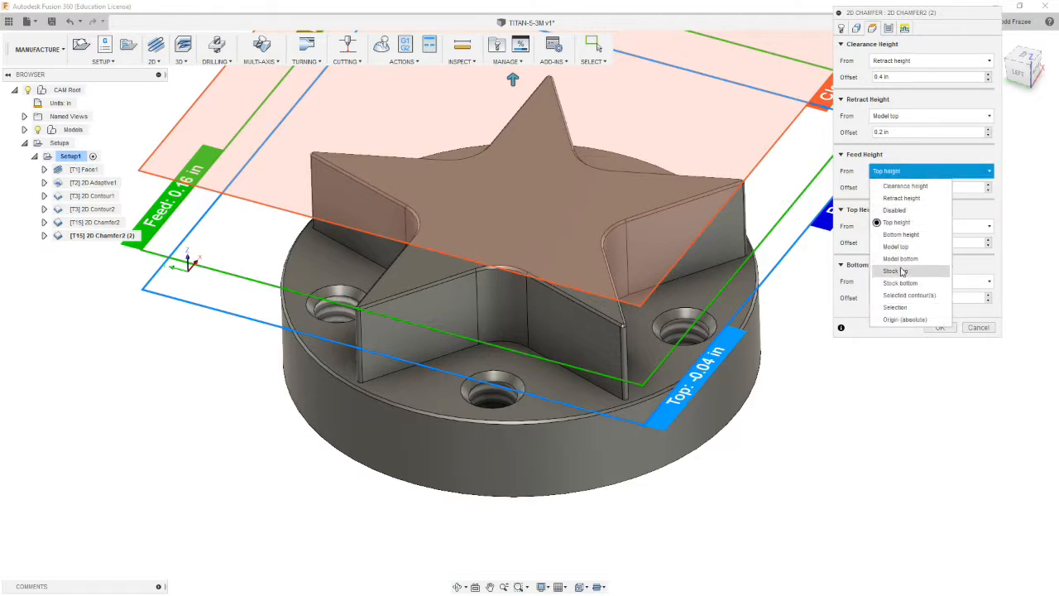
pyautogui.click(909, 246)
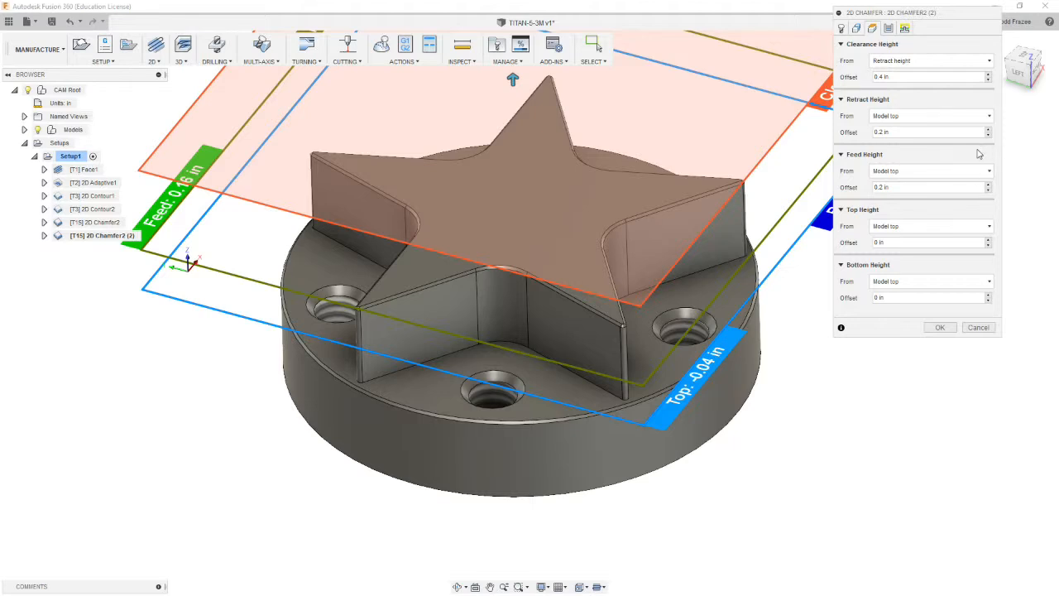
# Step: Reference both the top height and the bottom height from a selection, picking the round base's flat upper face for each
pyautogui.click(917, 228)
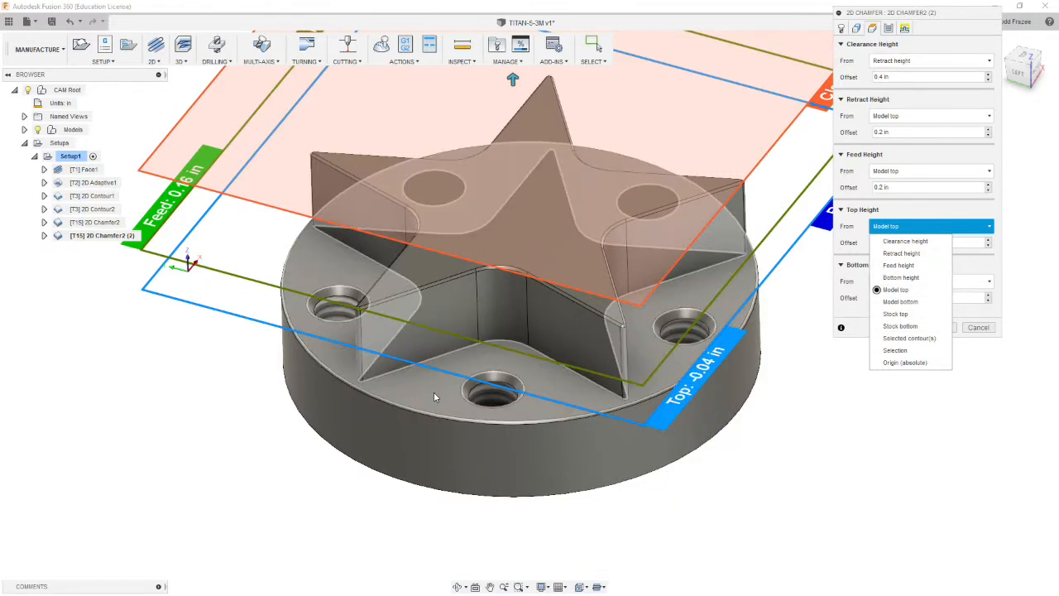
pyautogui.click(897, 350)
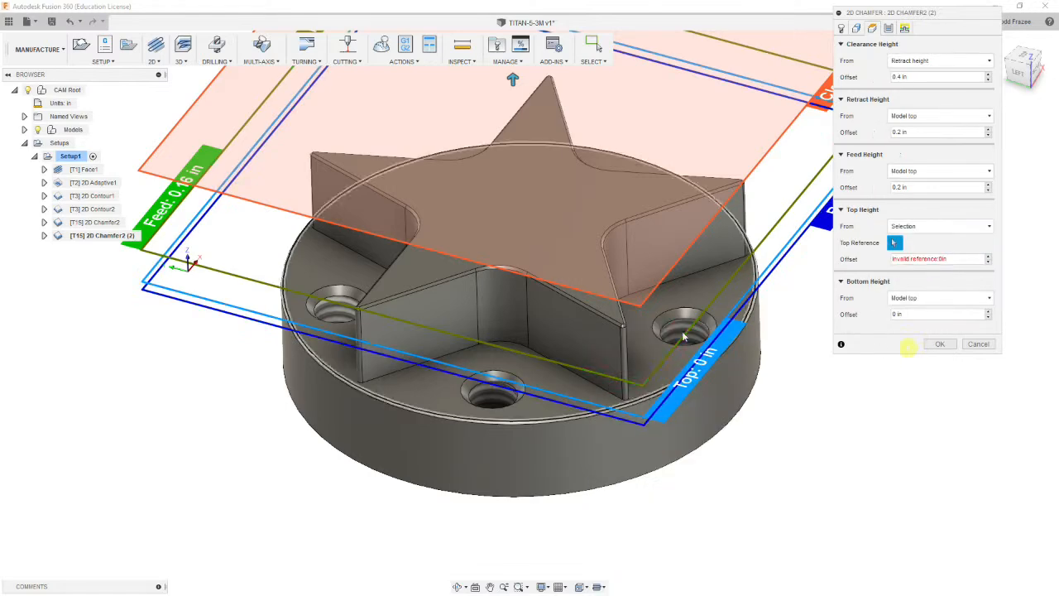
pyautogui.click(431, 392)
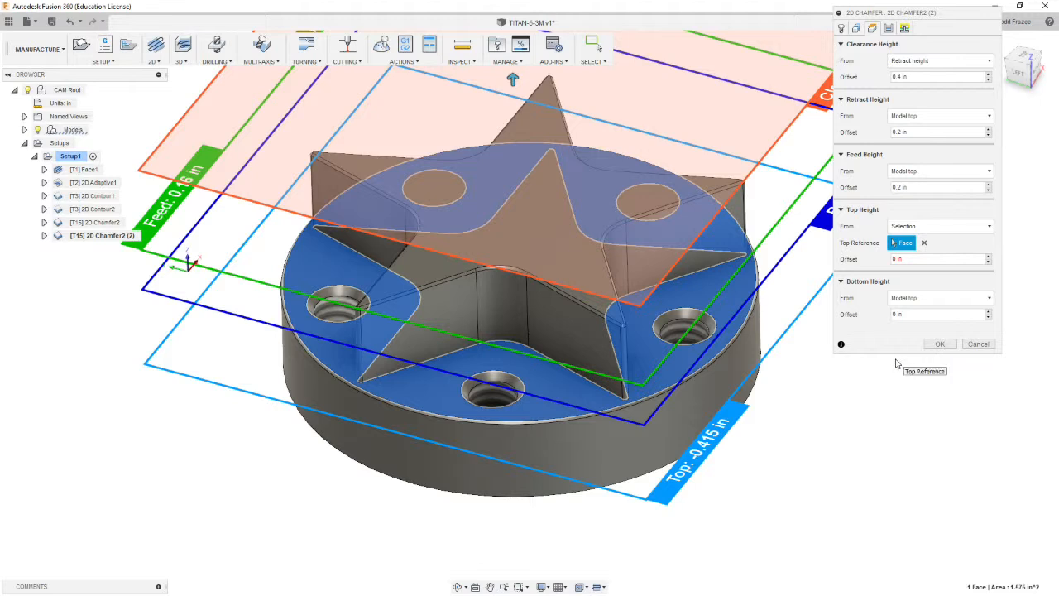
pyautogui.click(946, 301)
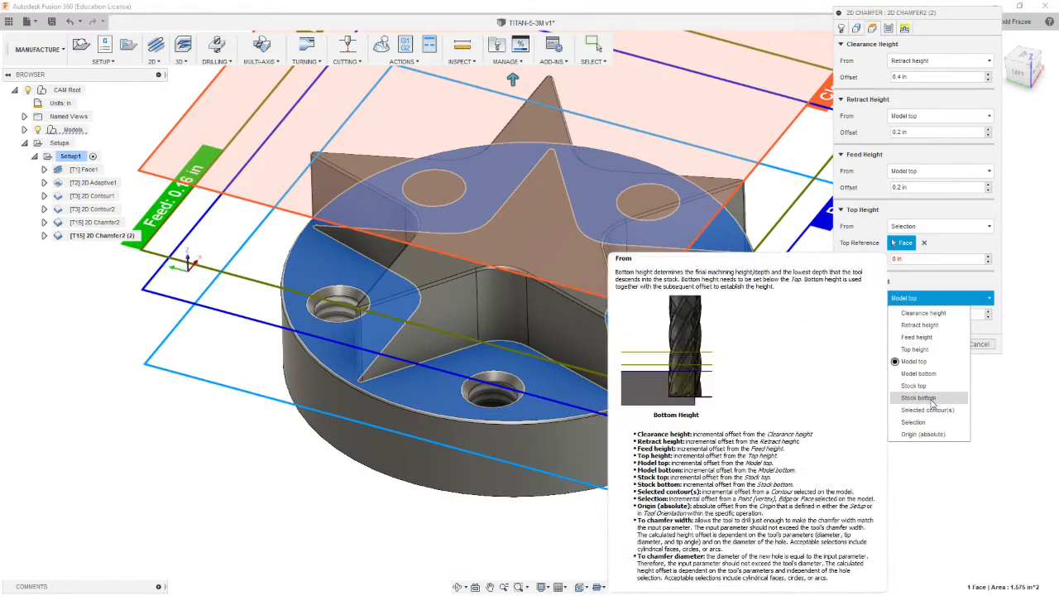
pyautogui.click(914, 423)
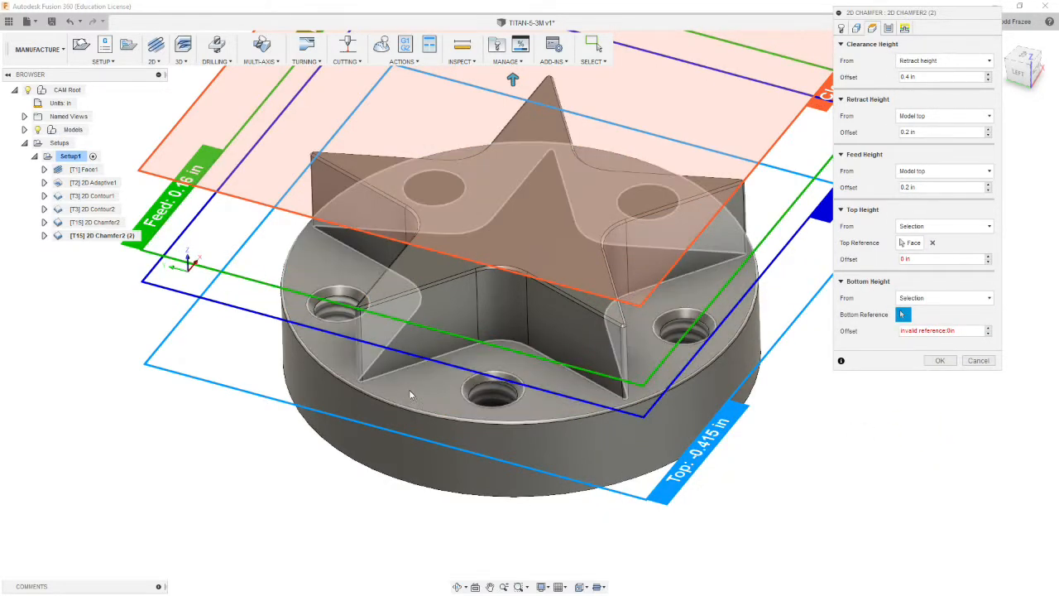
pyautogui.click(426, 392)
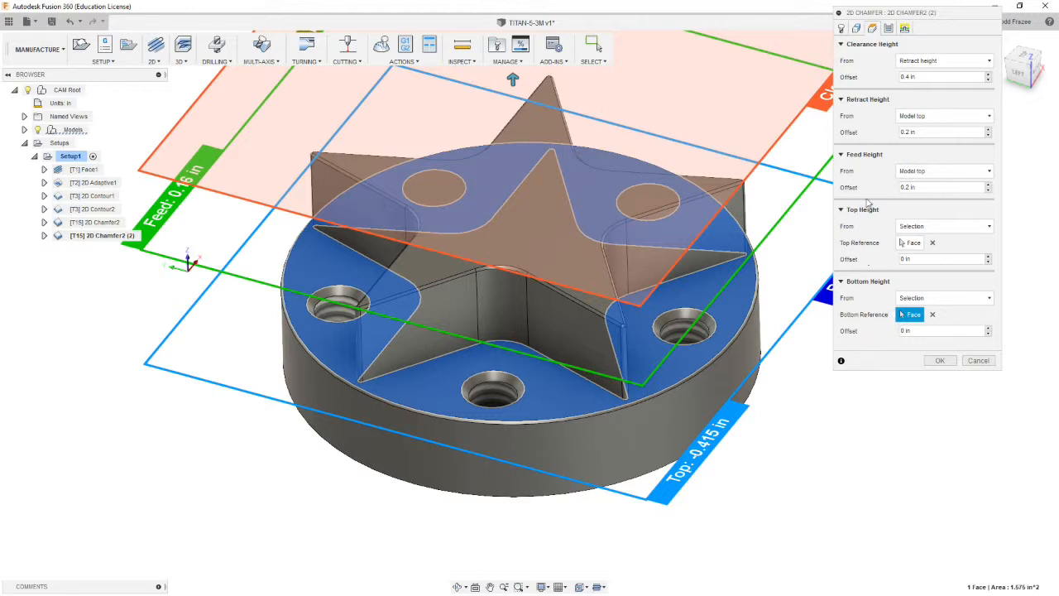
# Step: Set the chamfer passes' compensation type to In computer
pyautogui.click(889, 28)
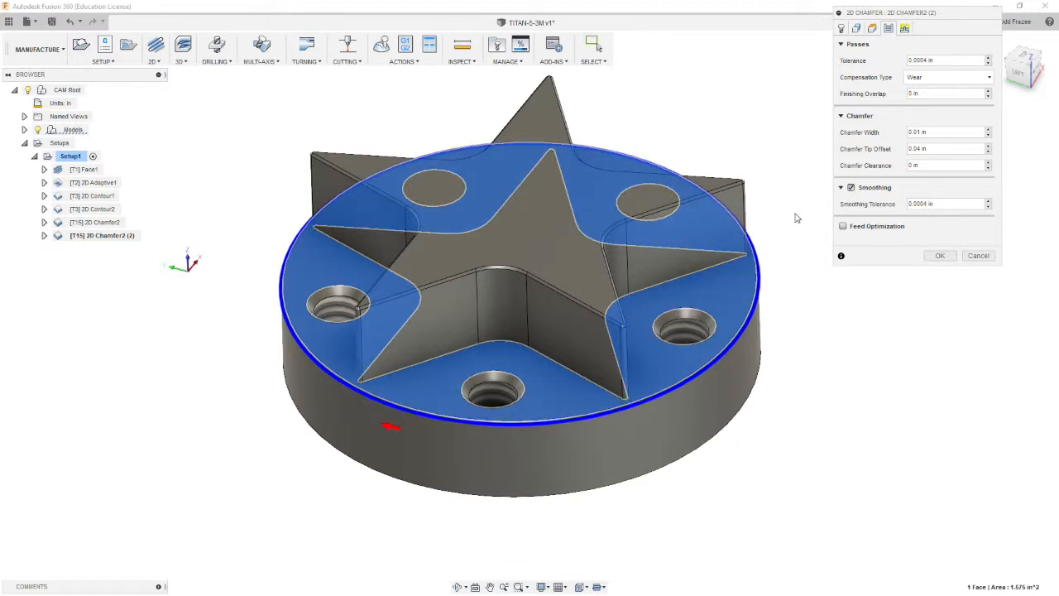
pyautogui.click(920, 79)
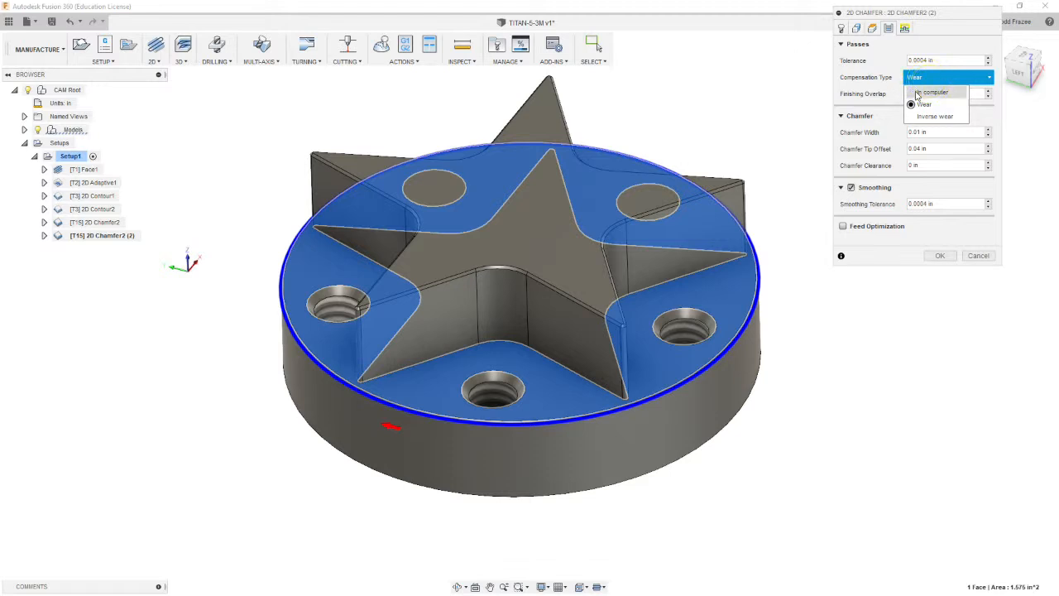
pyautogui.click(931, 91)
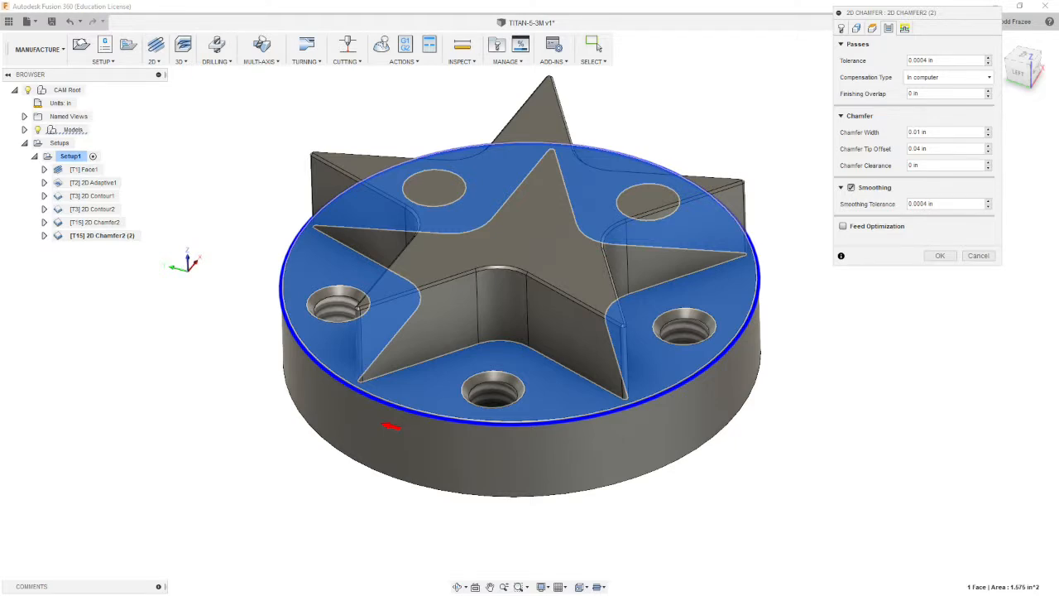
# Step: Switch to Calculator, place it beside the chamfer settings, and divide .25 by 2
pyautogui.moveTo(345, 239); pyautogui.dragTo(228, 102)
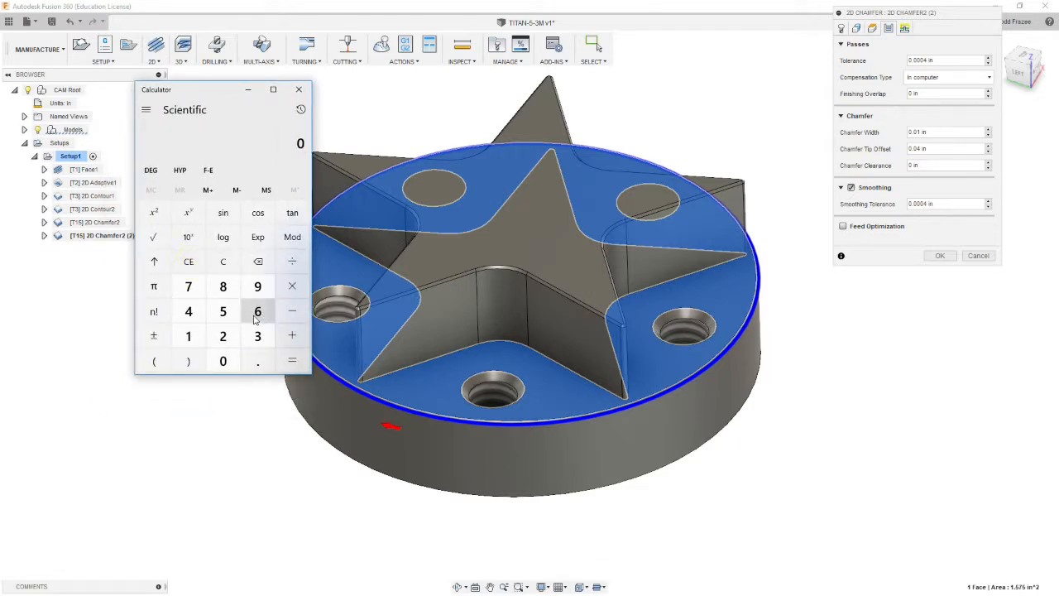
pyautogui.click(257, 361)
pyautogui.click(228, 334)
pyautogui.click(223, 311)
pyautogui.click(292, 260)
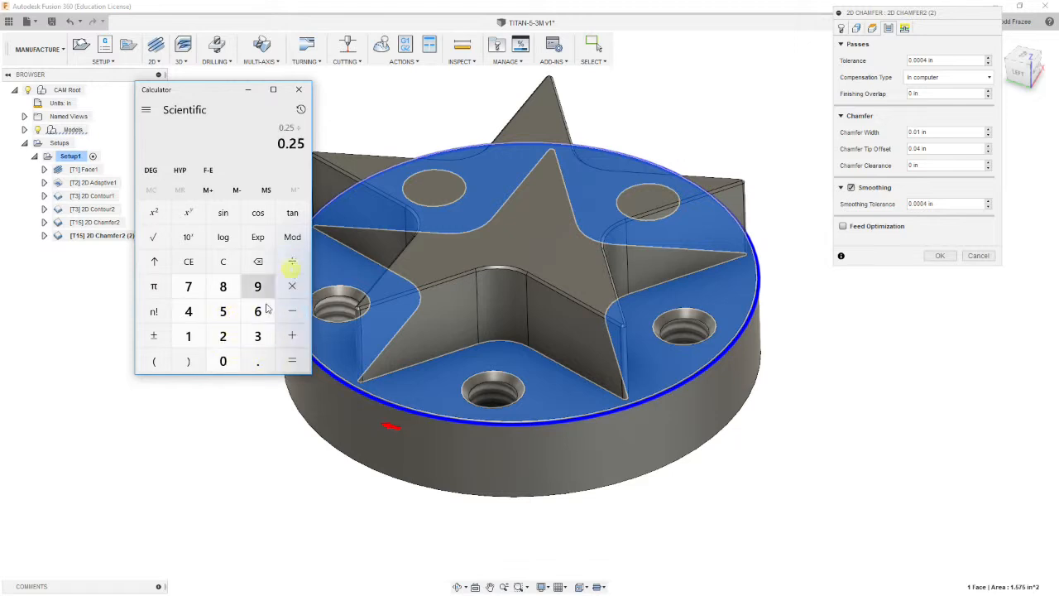
pyautogui.click(224, 339)
pyautogui.click(291, 361)
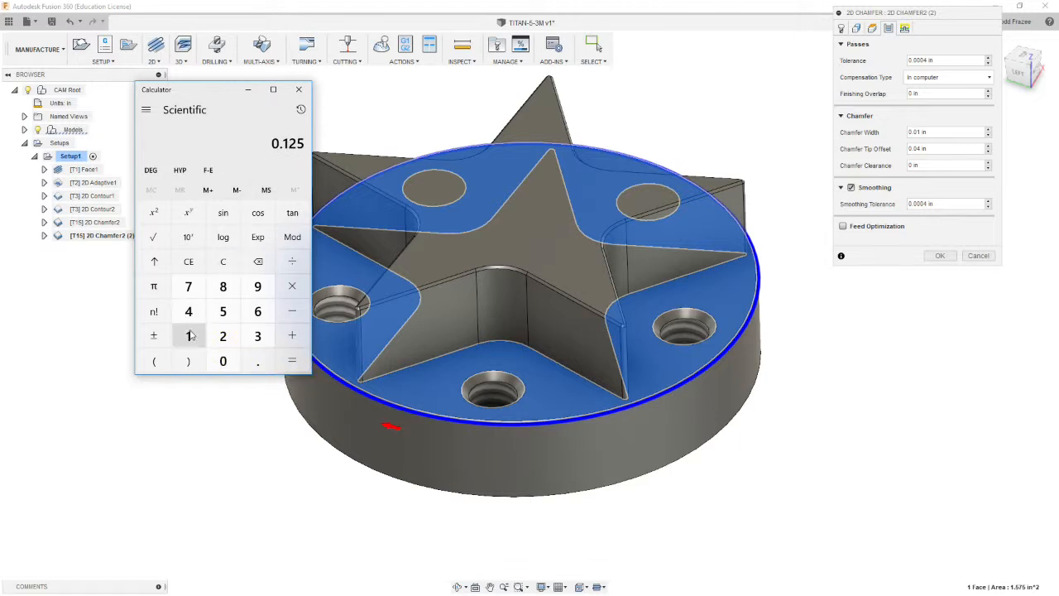
# Step: Subtract .01 from the calculated half-diameter value
pyautogui.click(291, 310)
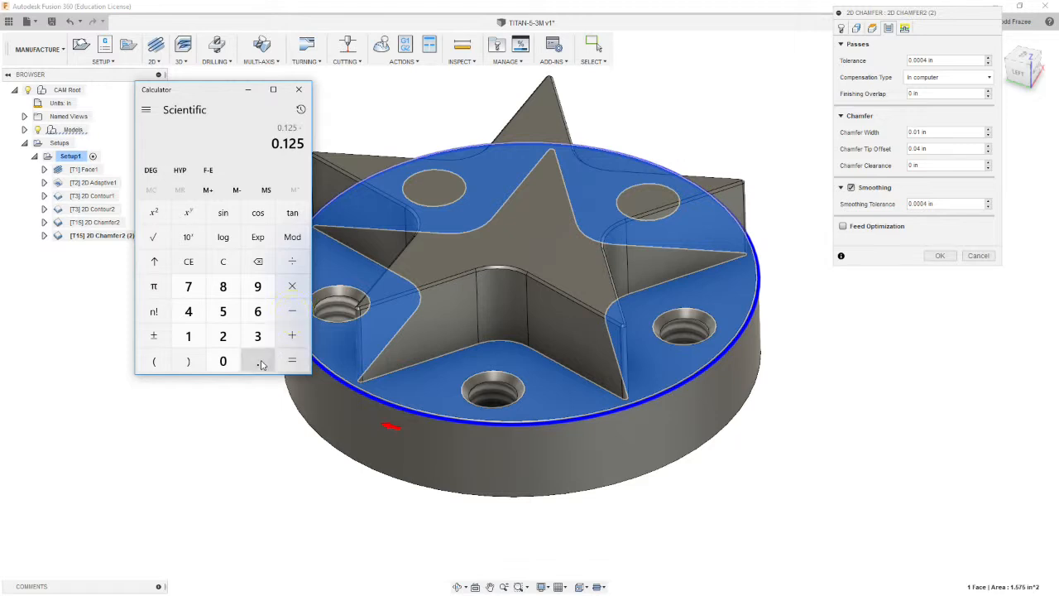
pyautogui.click(225, 362)
pyautogui.click(224, 361)
pyautogui.click(189, 336)
pyautogui.click(291, 364)
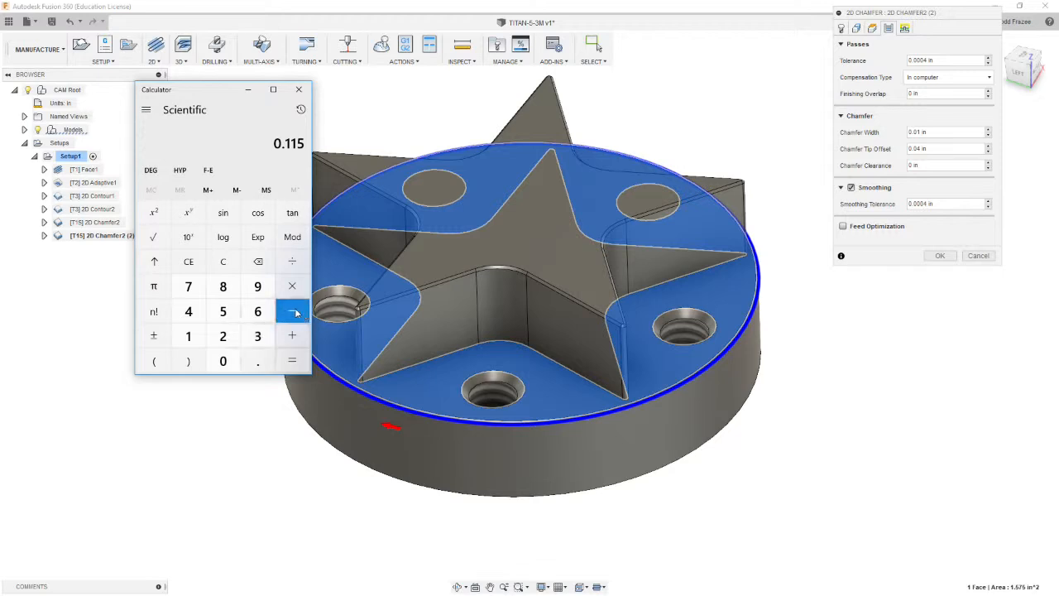
# Step: Subtract 0.024 from 0.115 in the calculator
pyautogui.click(292, 311)
pyautogui.click(257, 361)
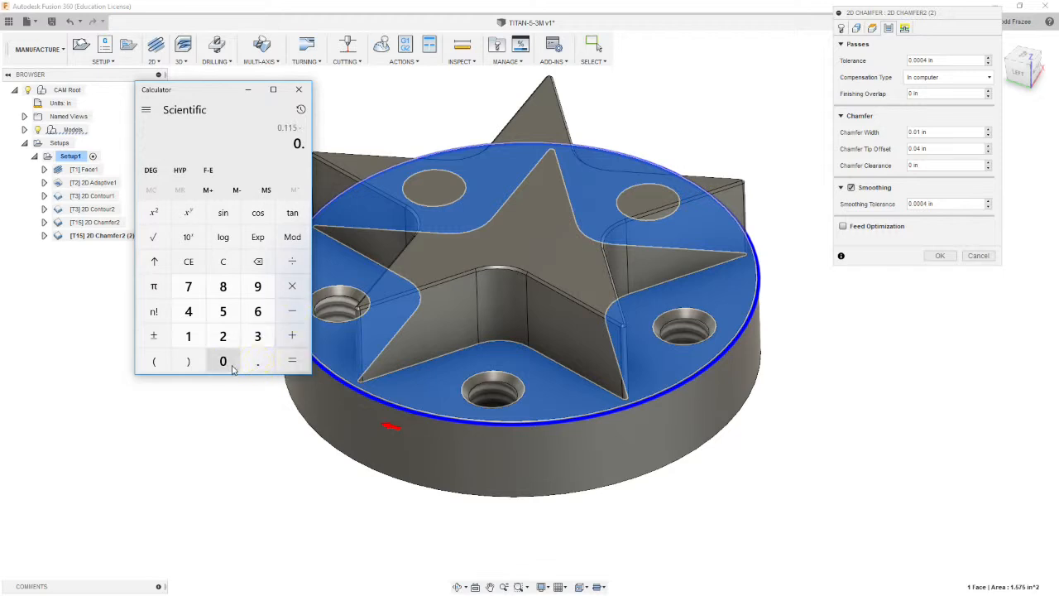
pyautogui.click(223, 362)
pyautogui.click(225, 338)
pyautogui.click(189, 311)
pyautogui.click(292, 361)
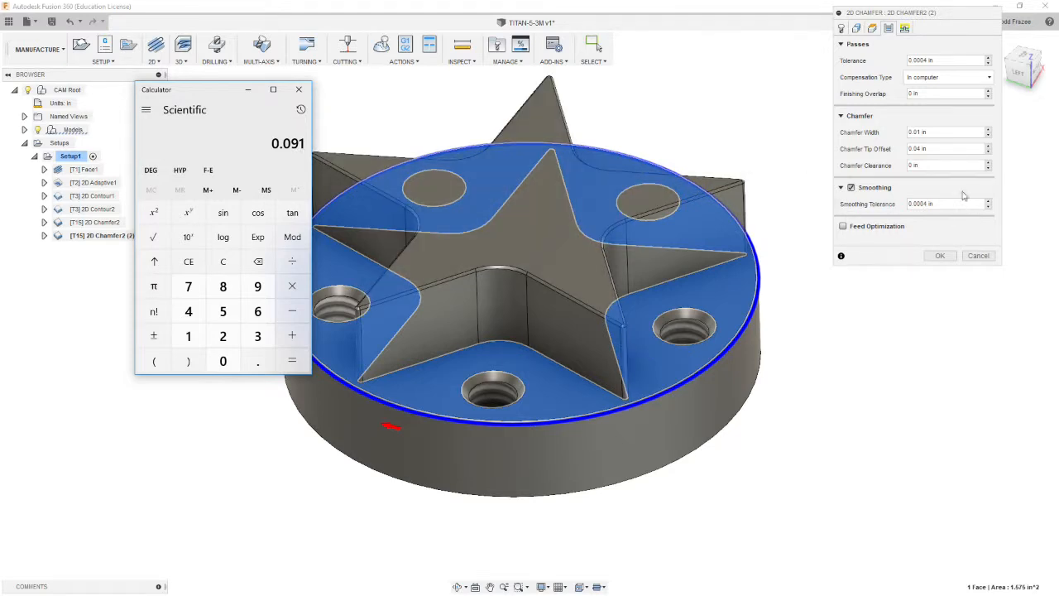
# Step: Set the 2D chamfer's width to .01 in and its tip offset to 0.11 in, leaving smoothing on
pyautogui.click(932, 150)
pyautogui.write('0.1')
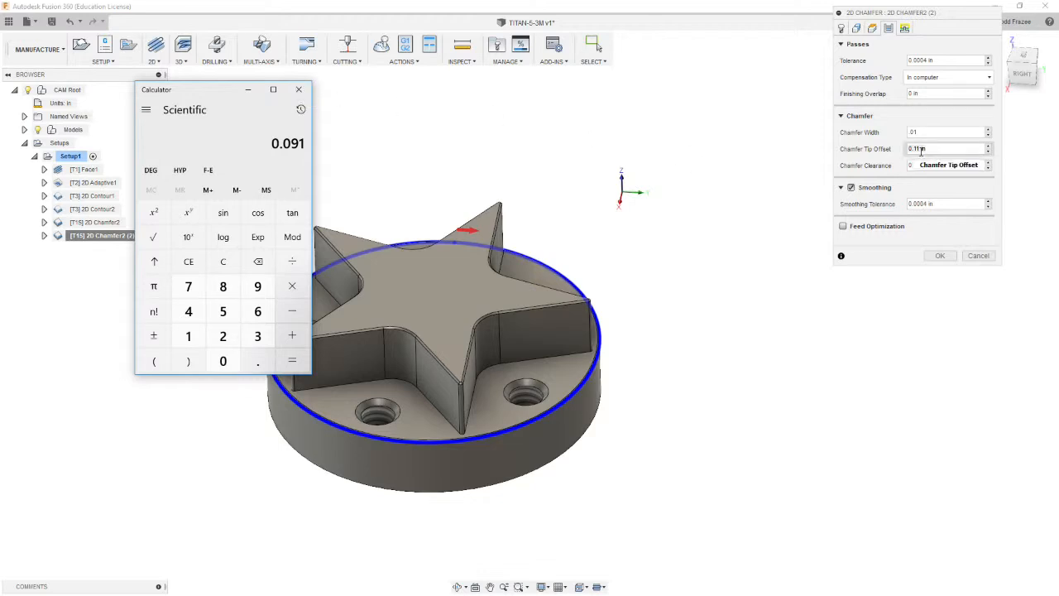
pyautogui.moveTo(924, 149)
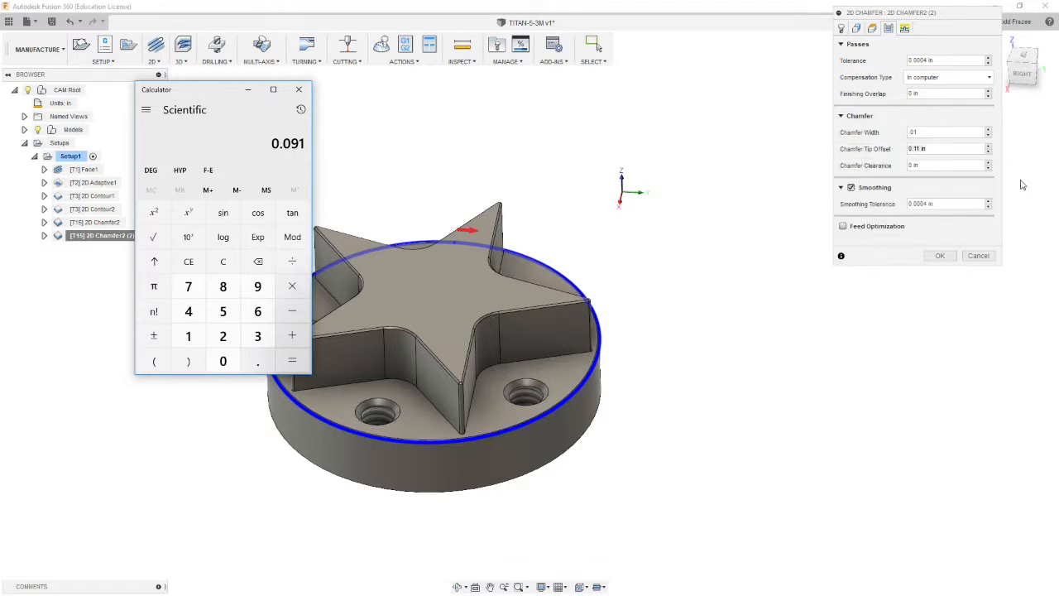
pyautogui.click(851, 188)
pyautogui.click(852, 188)
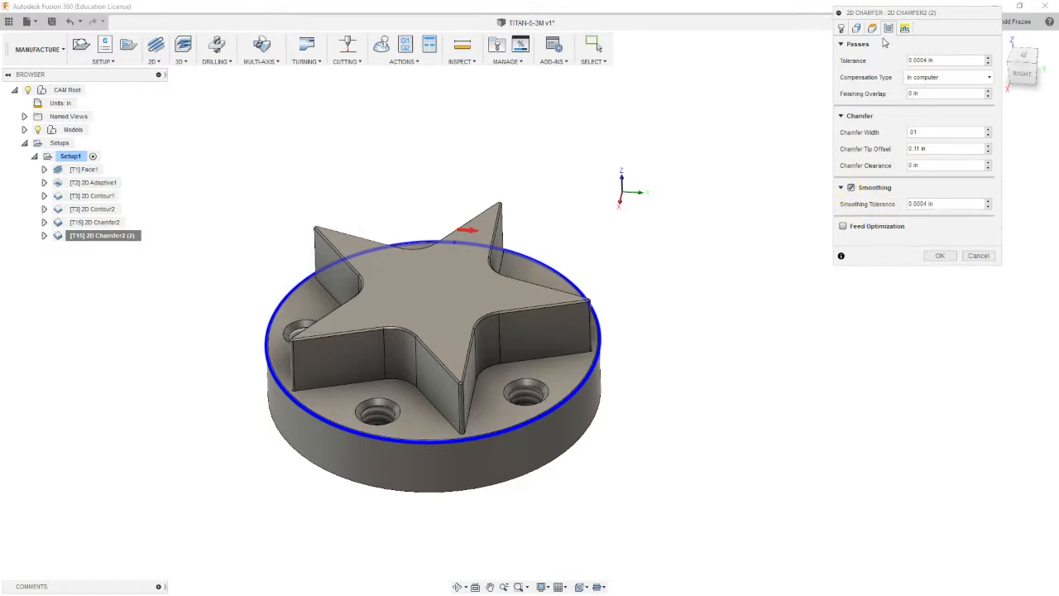
# Step: Replace the 2D chamfer's entry position with a point on the front of the base's outer top edge and generate the toolpath
pyautogui.click(904, 28)
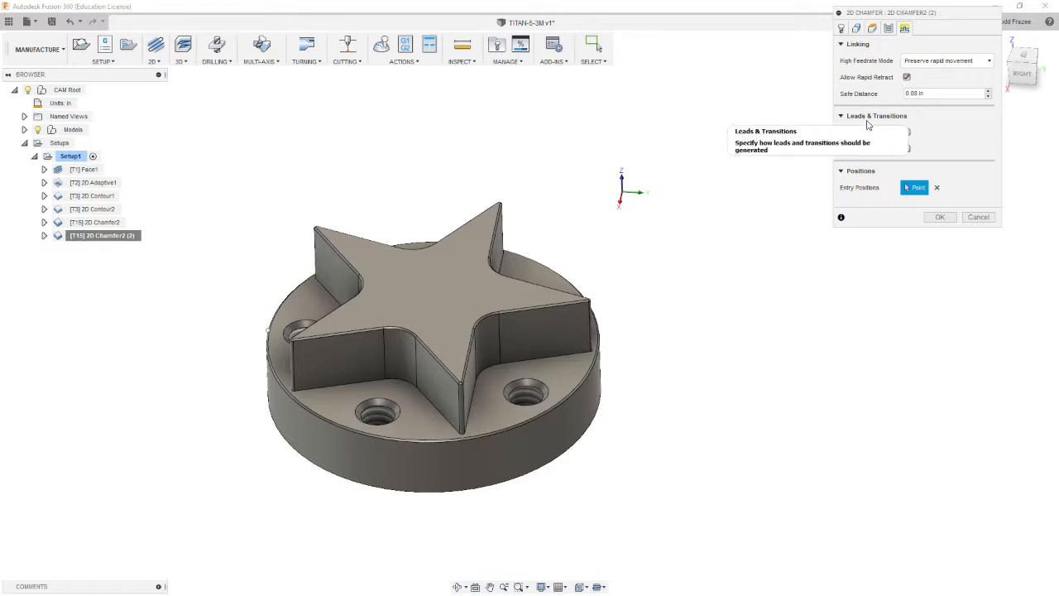
pyautogui.click(937, 189)
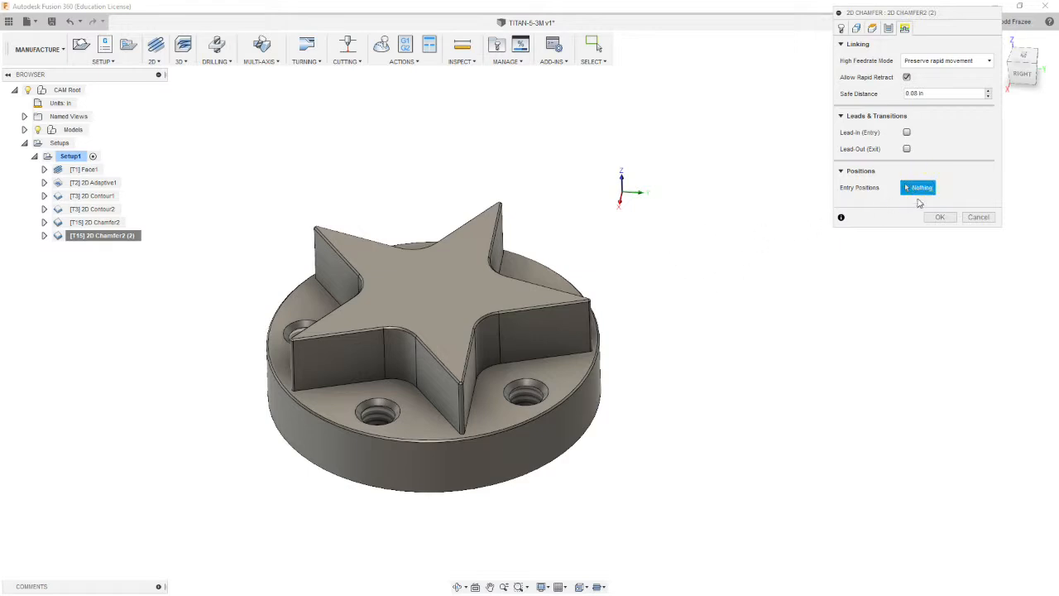
pyautogui.keyDown('shift'); pyautogui.moveTo(653, 257); pyautogui.dragTo(707, 272, button='middle'); pyautogui.keyUp('shift')
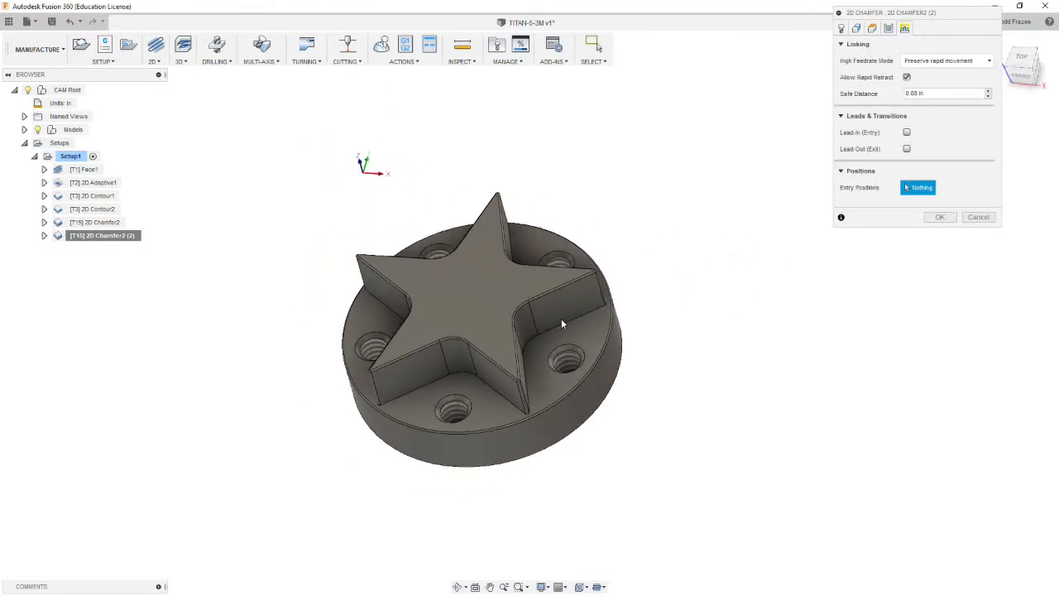
pyautogui.click(444, 435)
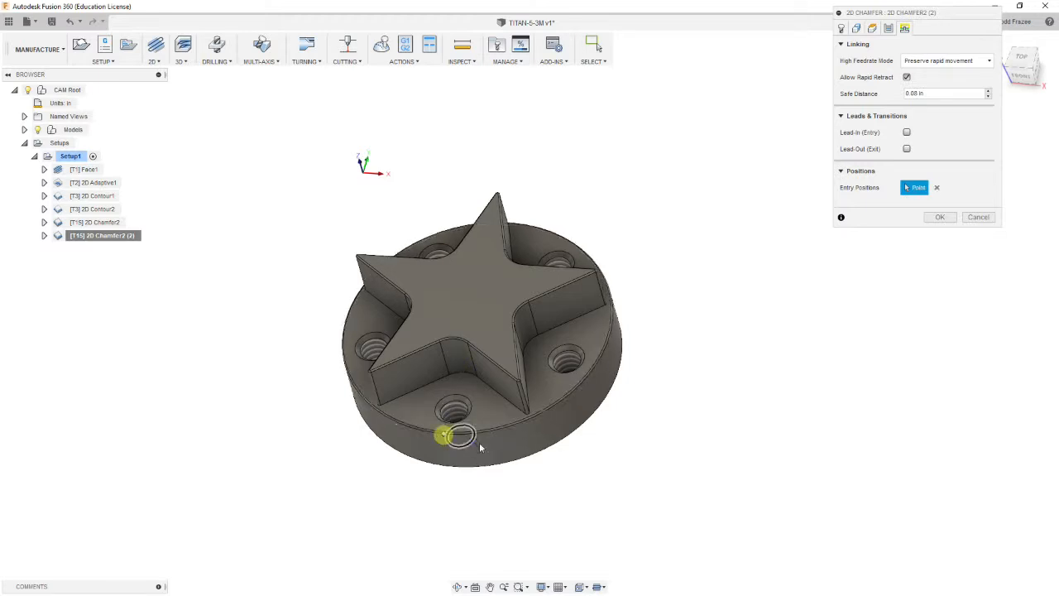
pyautogui.click(943, 219)
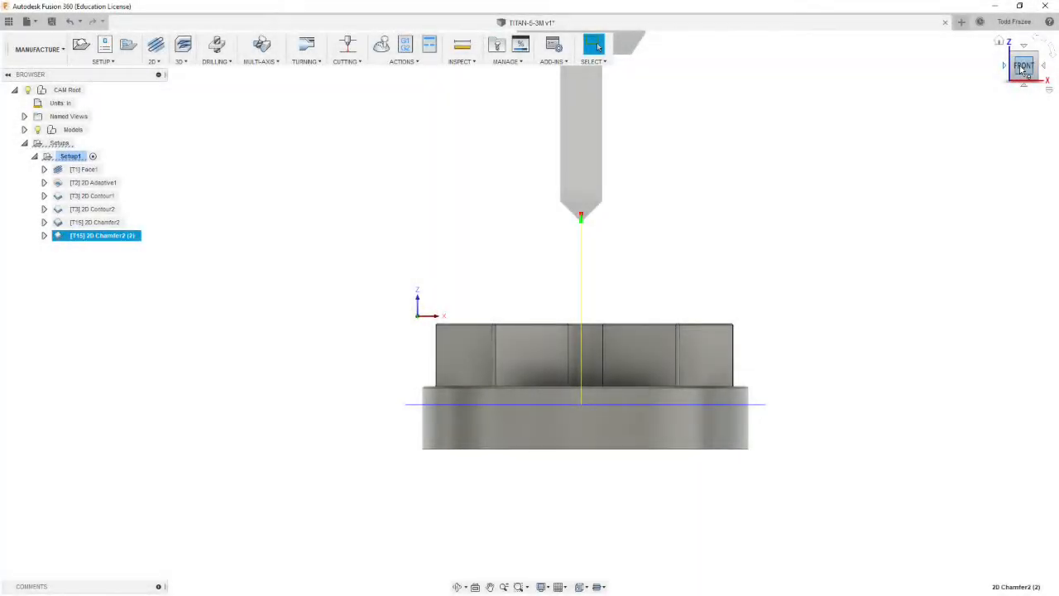
# Step: Simulate the base-edge chamfer toolpath in the right side view and pause it with the tool beside the star's tip
pyautogui.moveTo(1024, 70); pyautogui.dragTo(922, 109)
pyautogui.click(1028, 71)
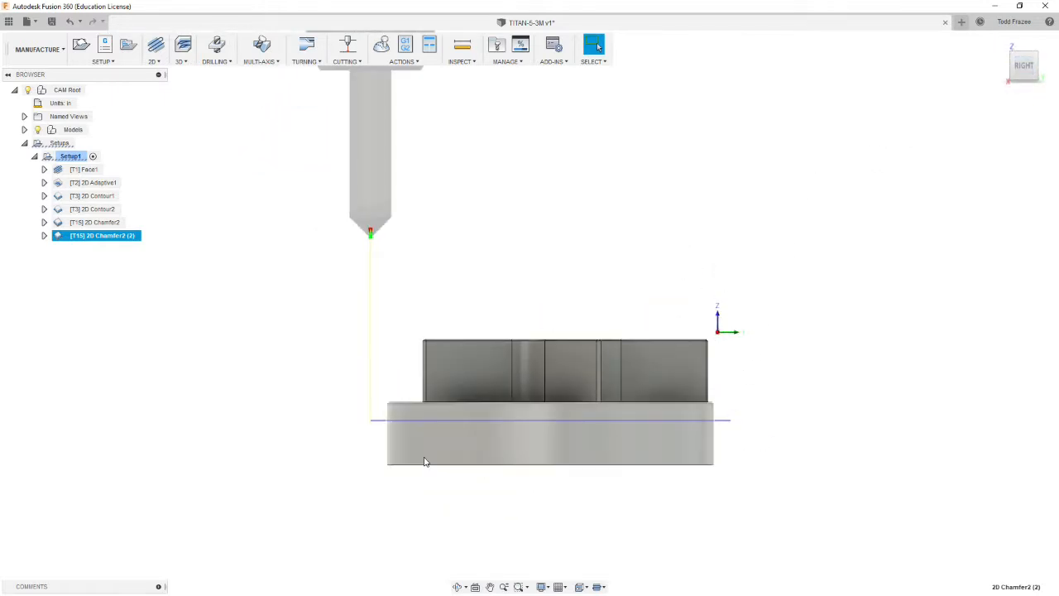
pyautogui.click(382, 47)
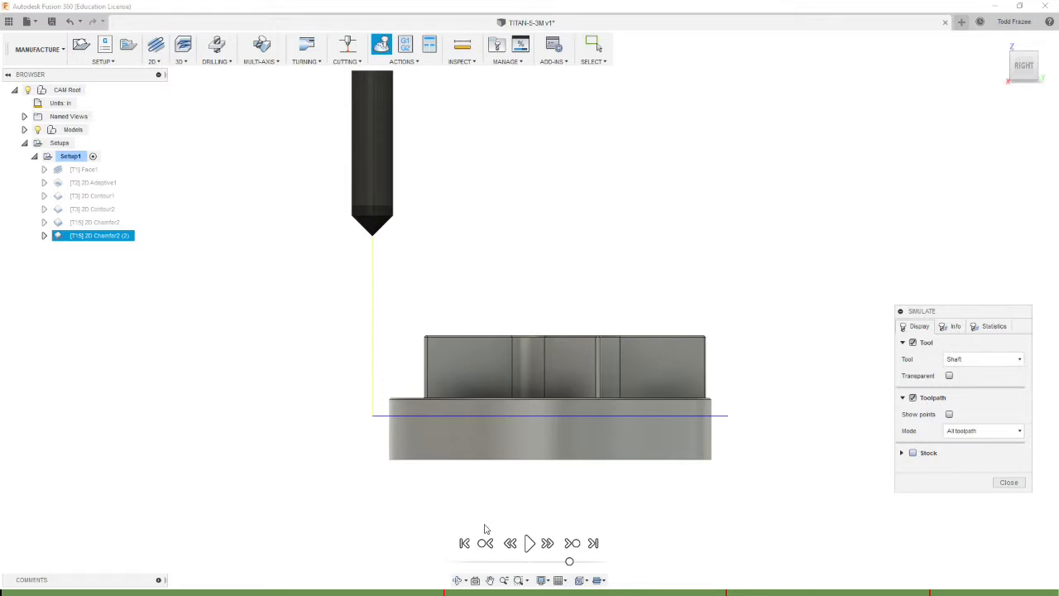
pyautogui.click(530, 543)
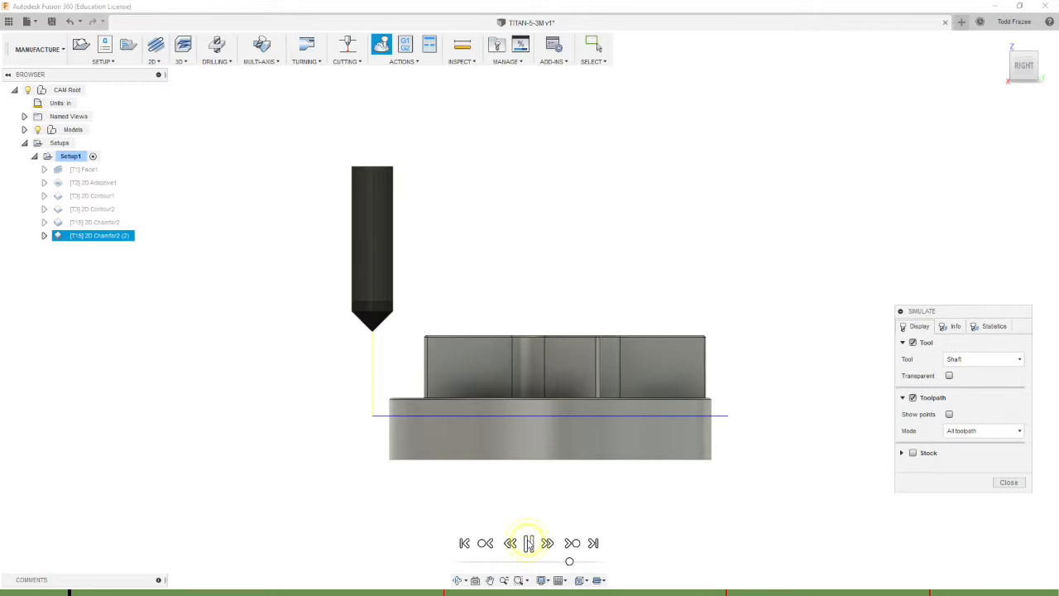
pyautogui.scroll(5, 530, 546)
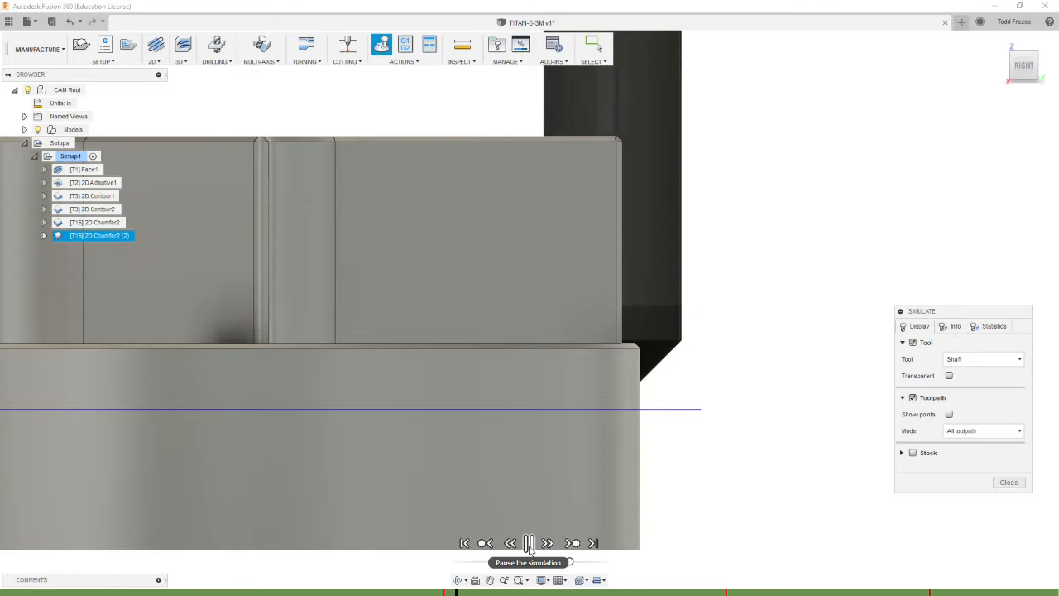
pyautogui.click(530, 544)
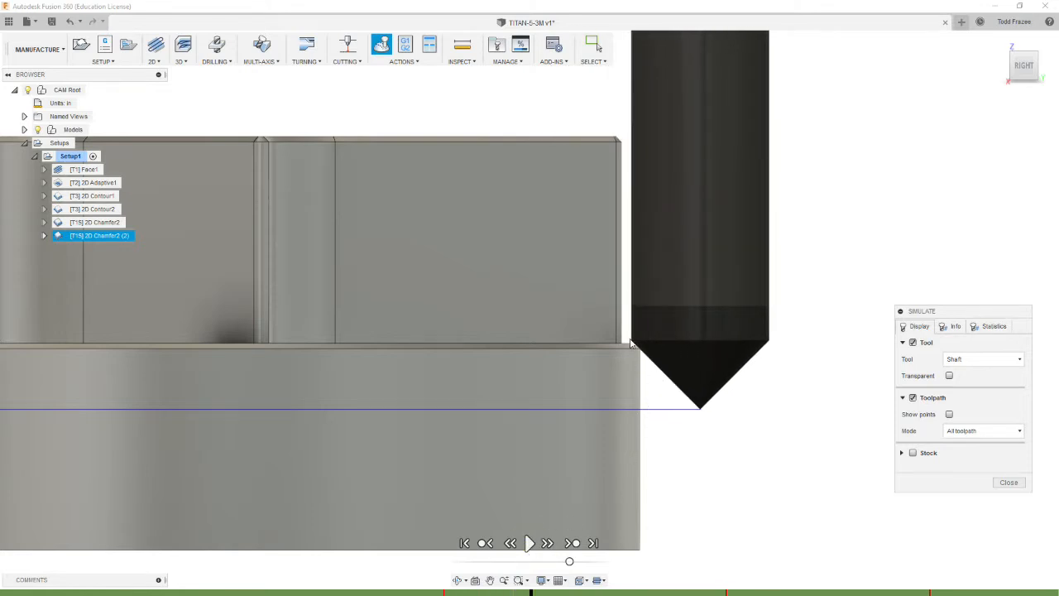
# Step: Examine the chamfer tool's contact with the base edge and its clearance to the star's wall, and close the simulation
pyautogui.scroll(4, 640, 342)
pyautogui.scroll(2, 643, 351)
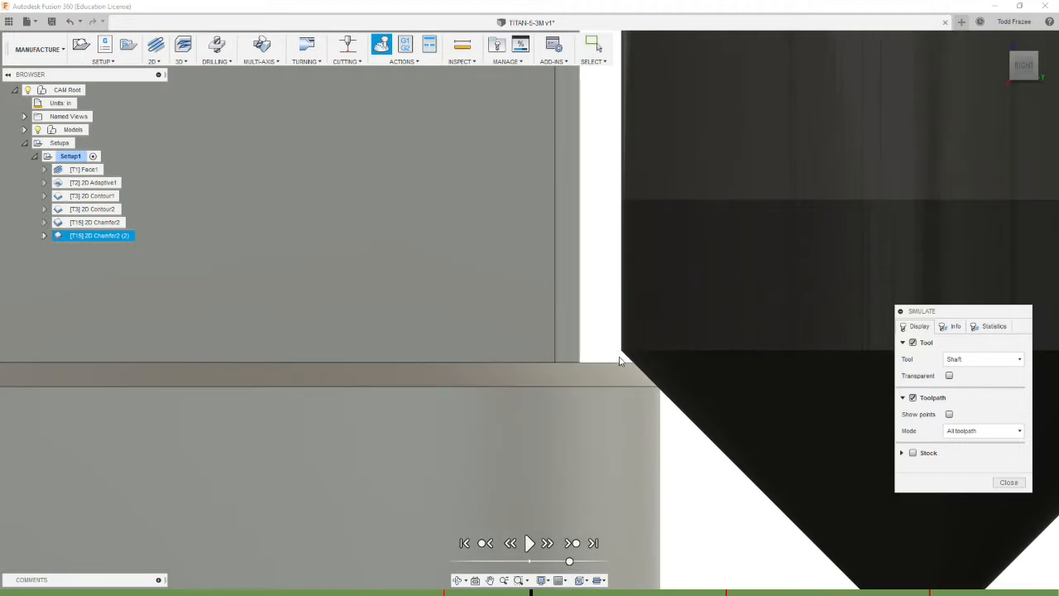
pyautogui.scroll(-4, 655, 404)
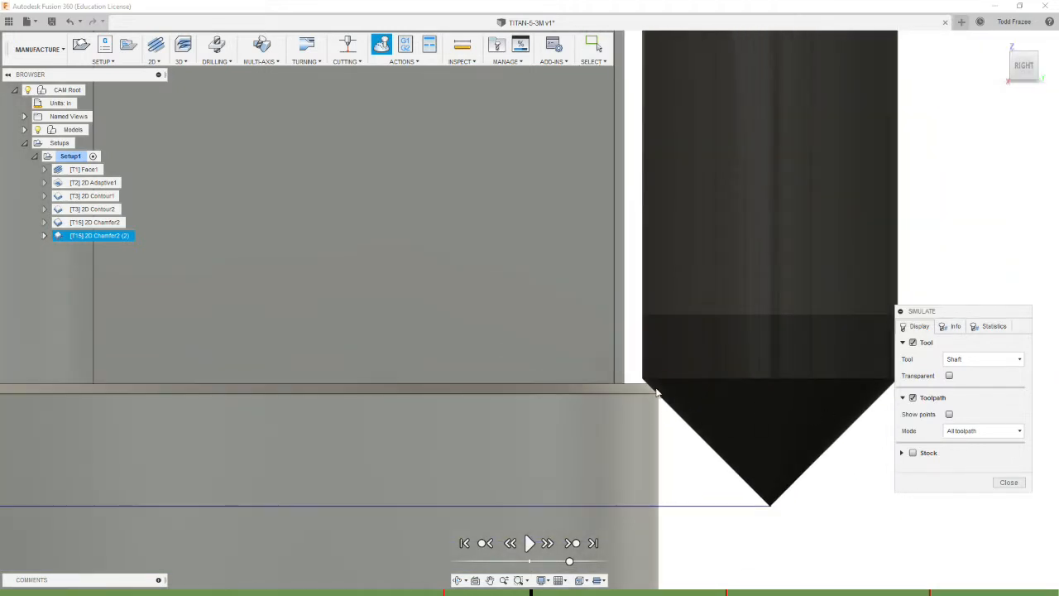
pyautogui.keyDown('shift'); pyautogui.moveTo(700, 463); pyautogui.dragTo(709, 487, button='middle'); pyautogui.keyUp('shift')
pyautogui.scroll(-5, 709, 488)
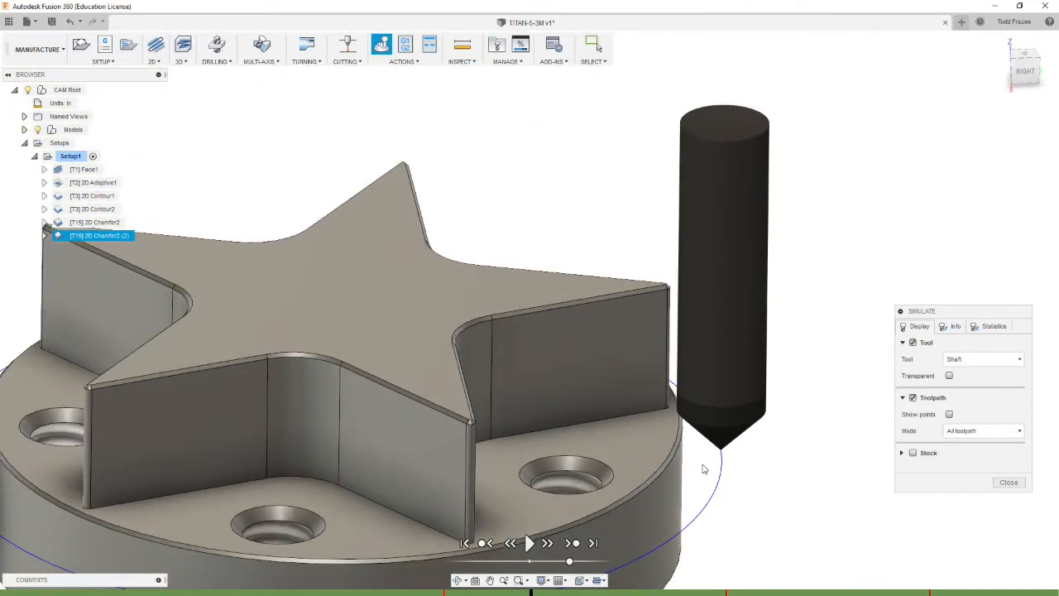
pyautogui.scroll(-5, 706, 496)
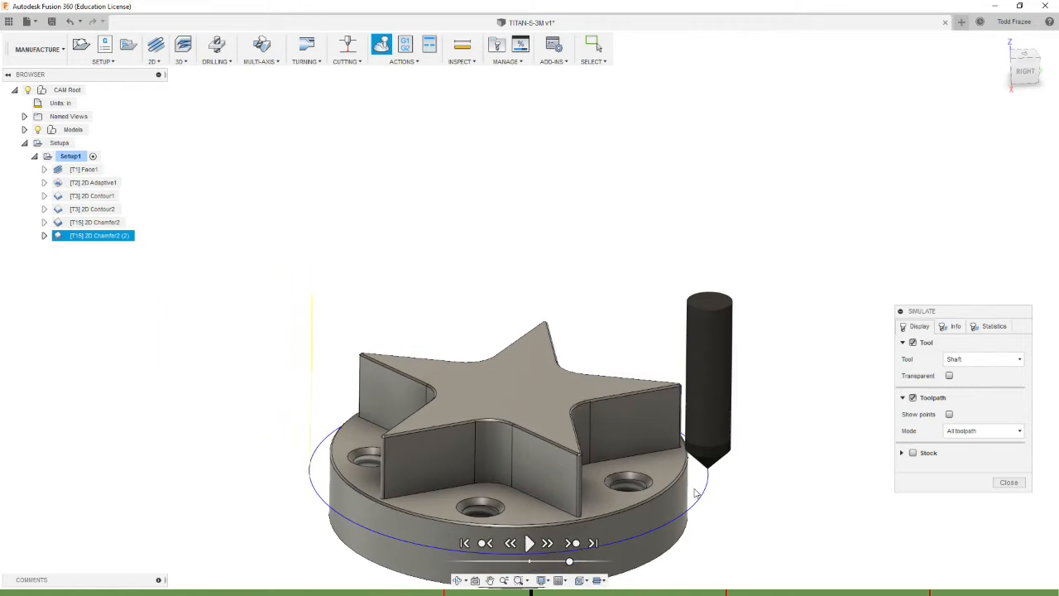
pyautogui.scroll(6, 698, 474)
pyautogui.scroll(8, 698, 455)
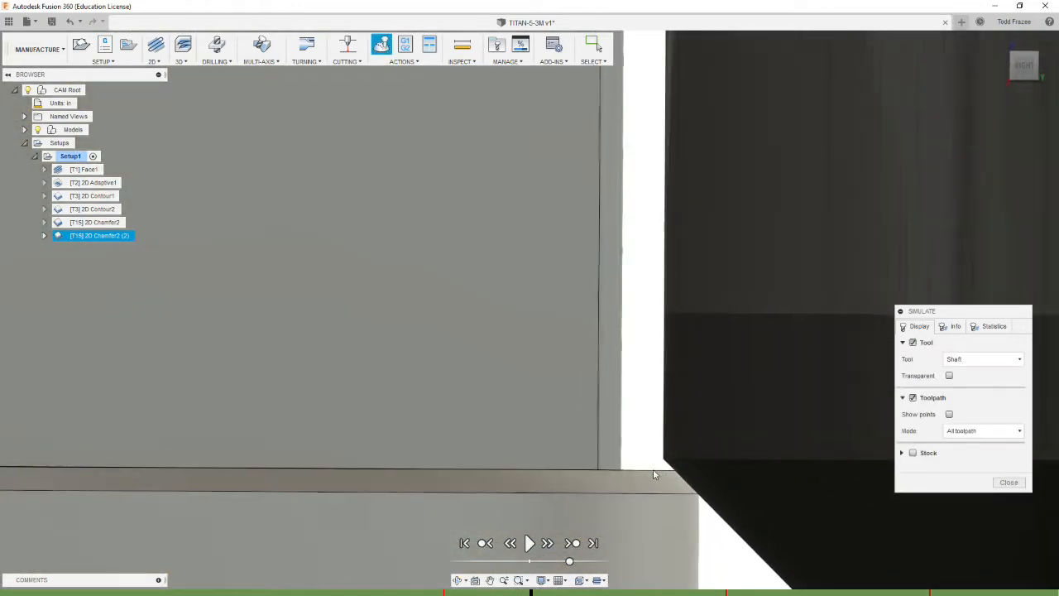
pyautogui.scroll(-8, 653, 470)
pyautogui.keyDown('shift'); pyautogui.moveTo(480, 464); pyautogui.dragTo(506, 480, button='middle'); pyautogui.keyUp('shift')
pyautogui.scroll(-4, 506, 480)
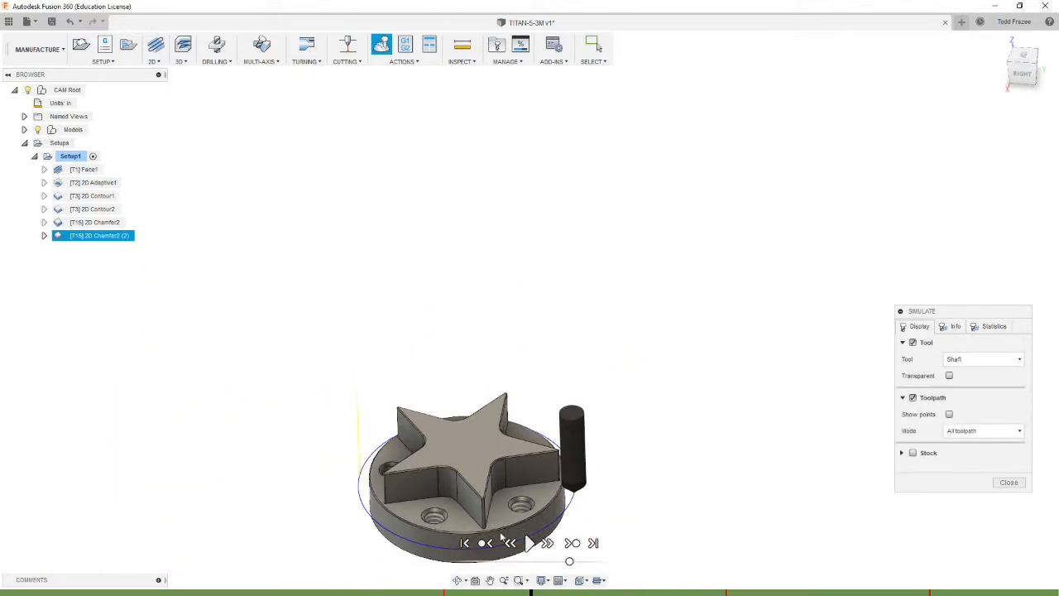
pyautogui.scroll(3, 500, 530)
pyautogui.press('Escape')
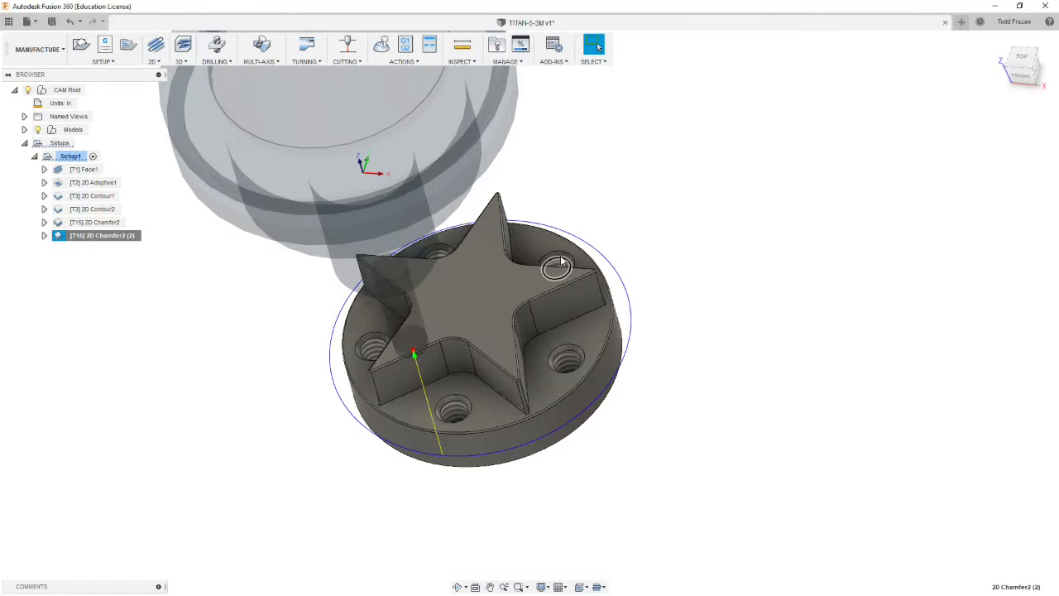
# Step: Measure the circular edge of one threaded hole in the base
pyautogui.click(461, 46)
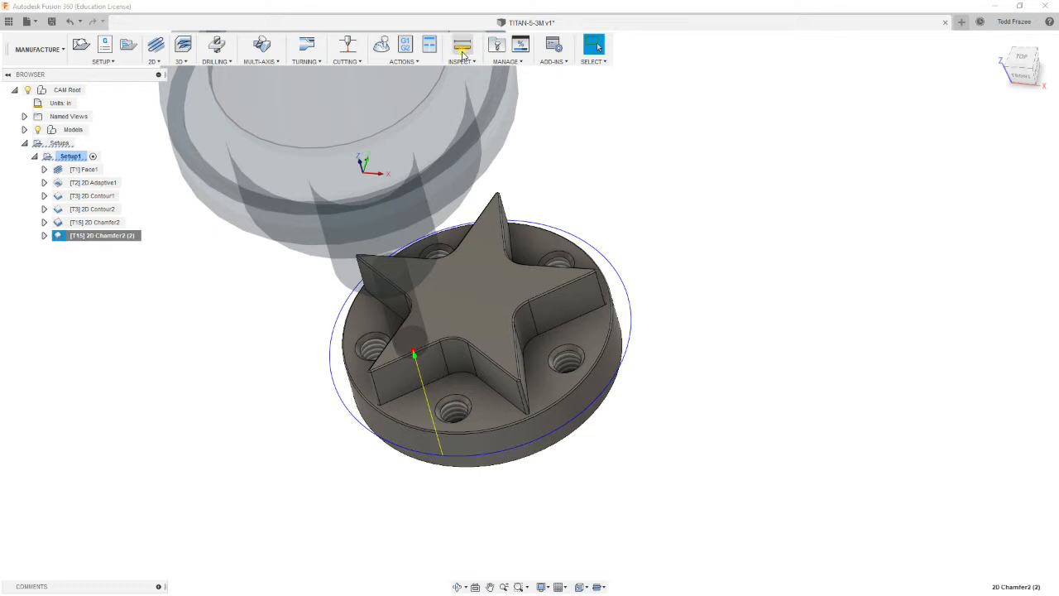
pyautogui.click(570, 349)
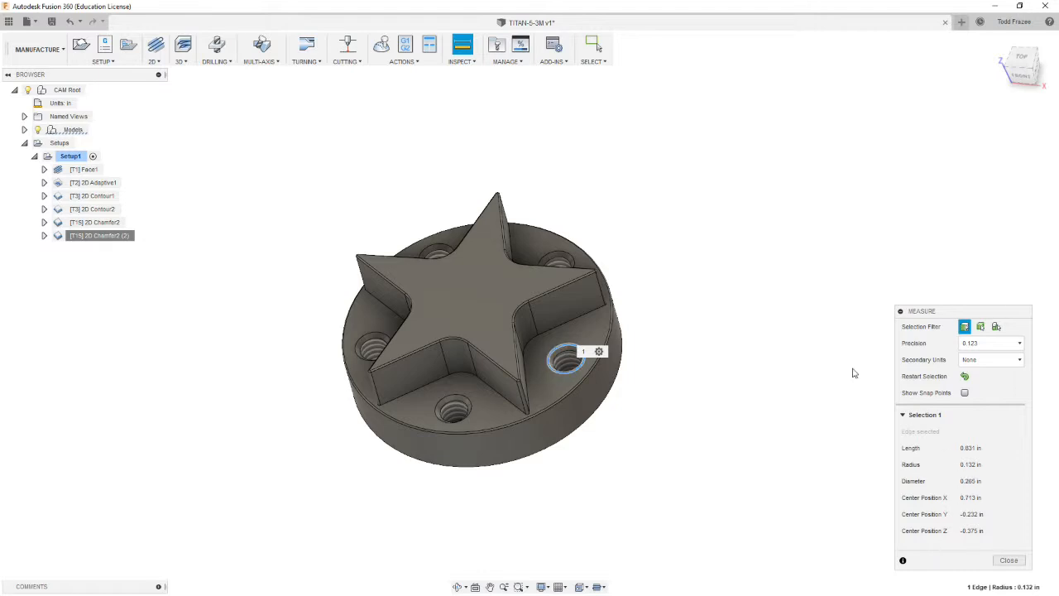
pyautogui.click(1009, 560)
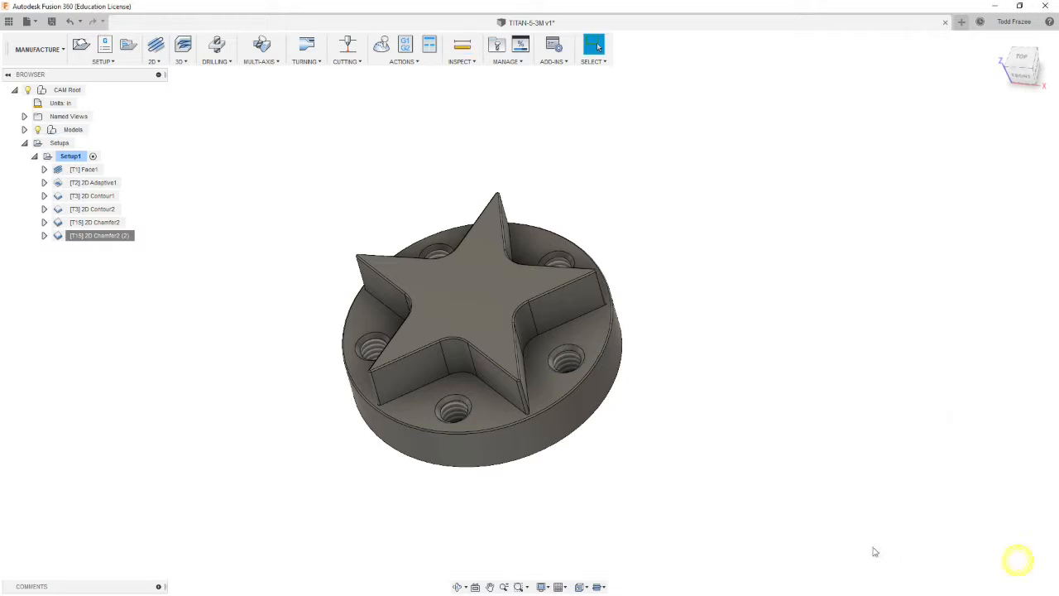
# Step: Create a Drill operation using tool 14, the 3/8" 45° chamfer mill
pyautogui.click(215, 61)
pyautogui.click(212, 73)
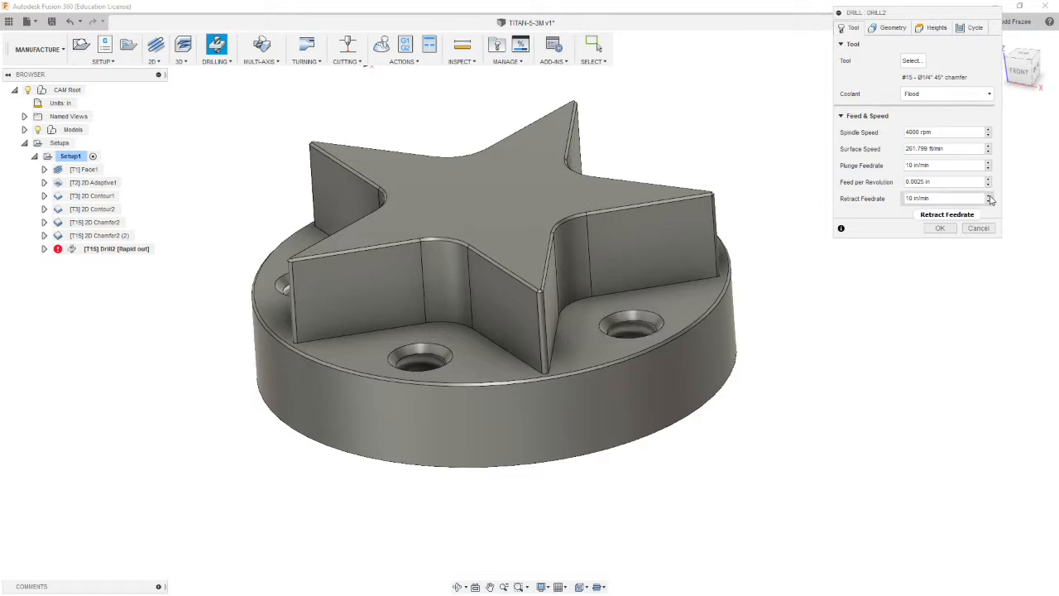
pyautogui.click(911, 61)
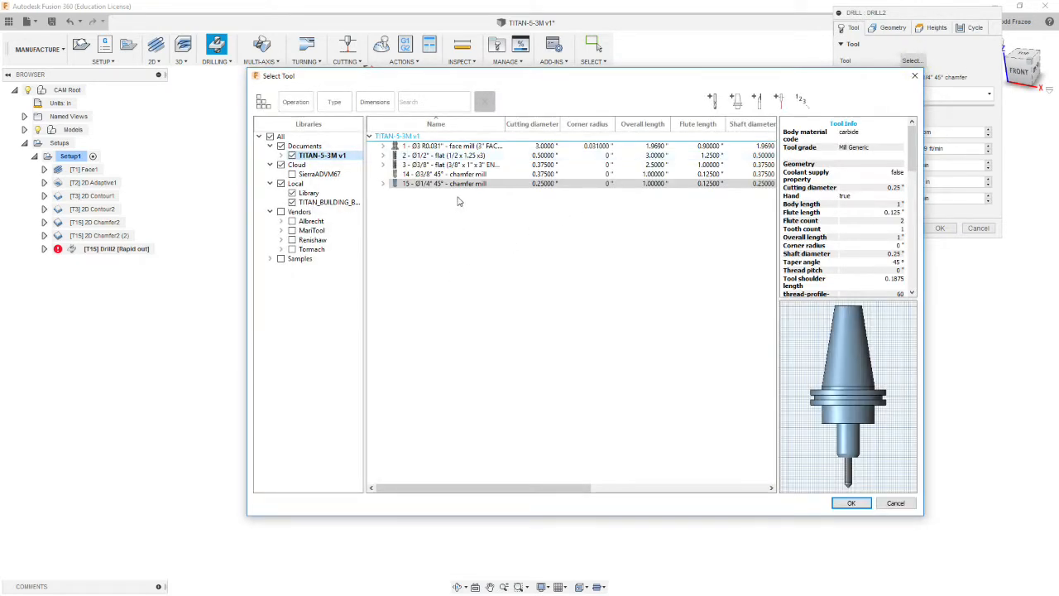
pyautogui.click(447, 174)
pyautogui.doubleClick(446, 175)
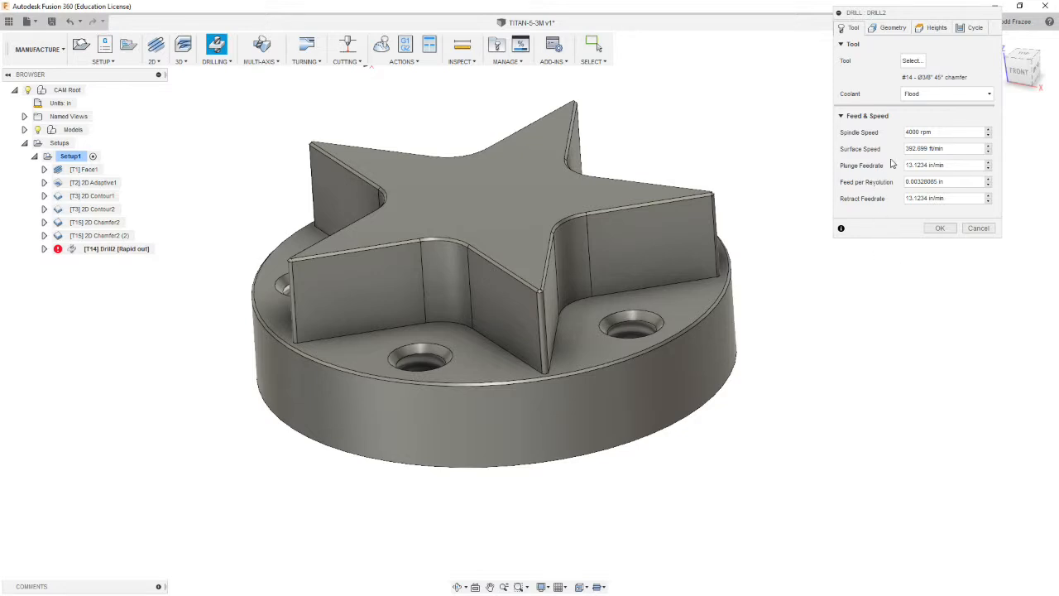
# Step: Set the drill operation's plunge and retract feedrates to 10 in/min
pyautogui.click(957, 170)
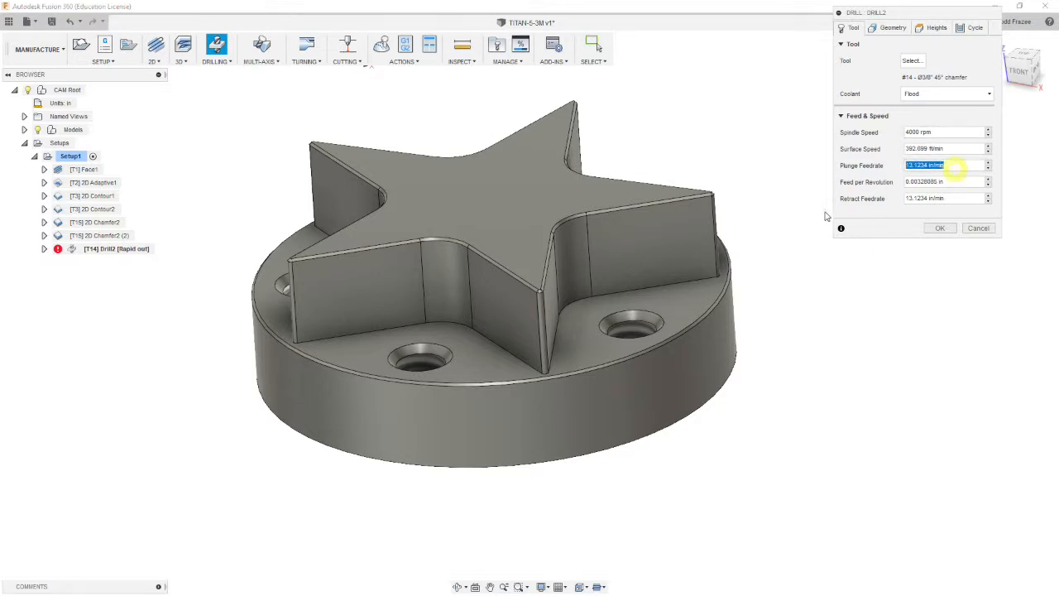
pyautogui.write('10')
pyautogui.press('Tab')
pyautogui.press('Tab')
pyautogui.write('10')
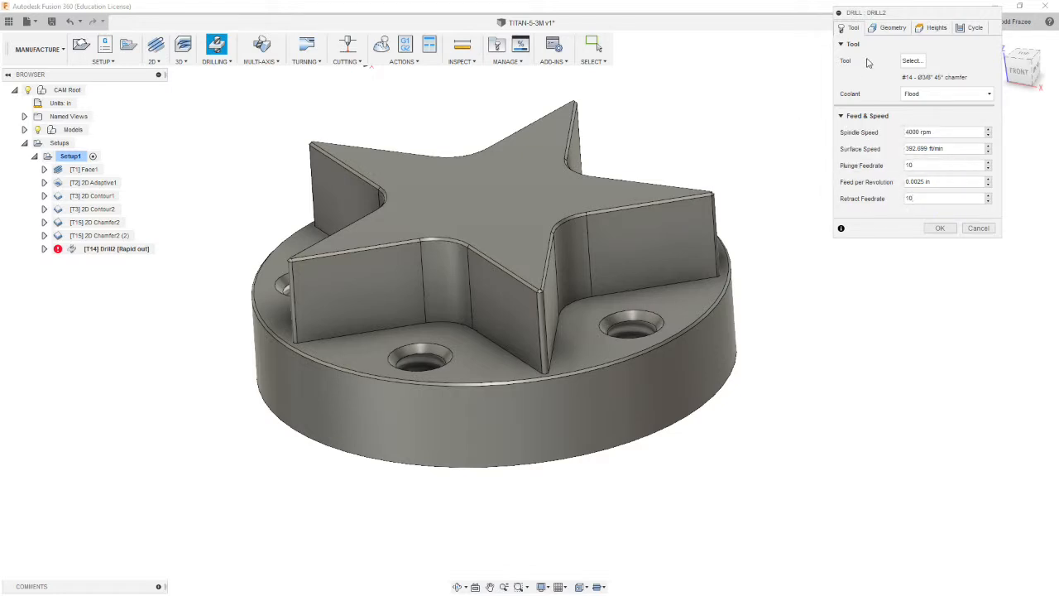
# Step: Select one hole's chamfer face as the drill geometry and include all holes of the same diameter
pyautogui.click(893, 27)
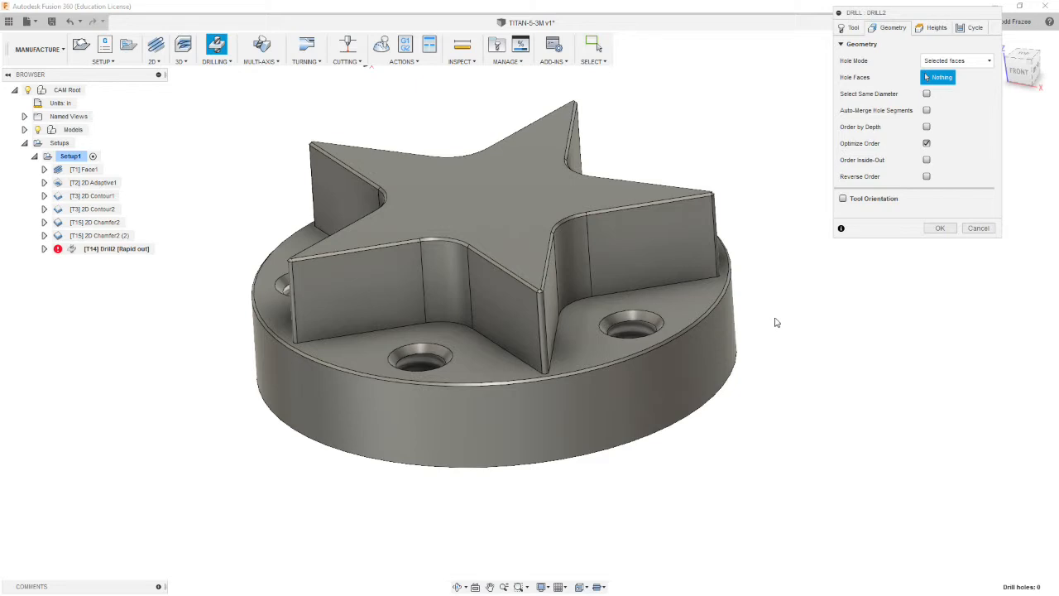
pyautogui.click(630, 325)
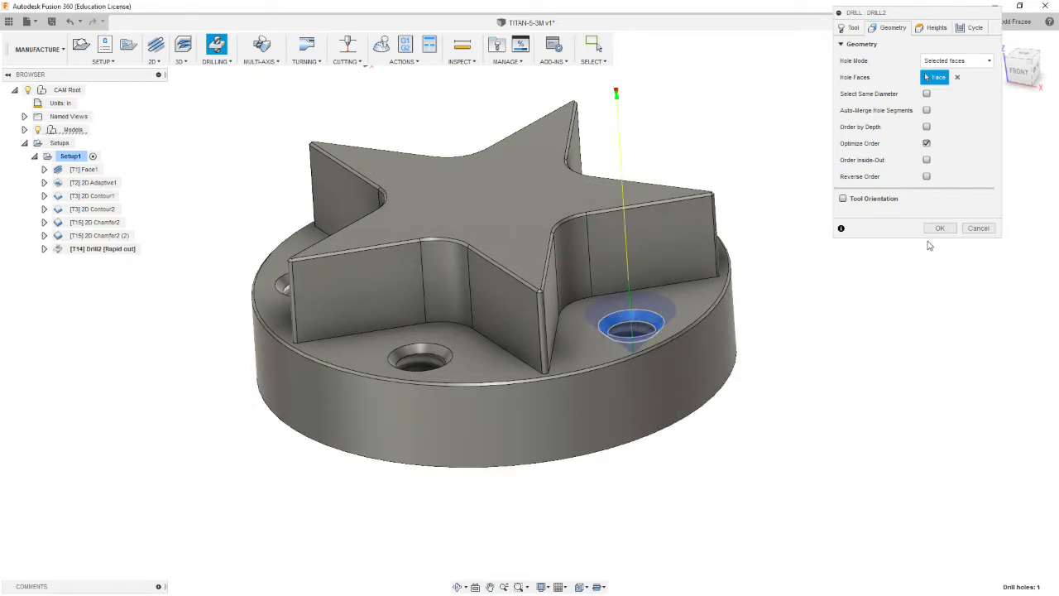
pyautogui.click(926, 94)
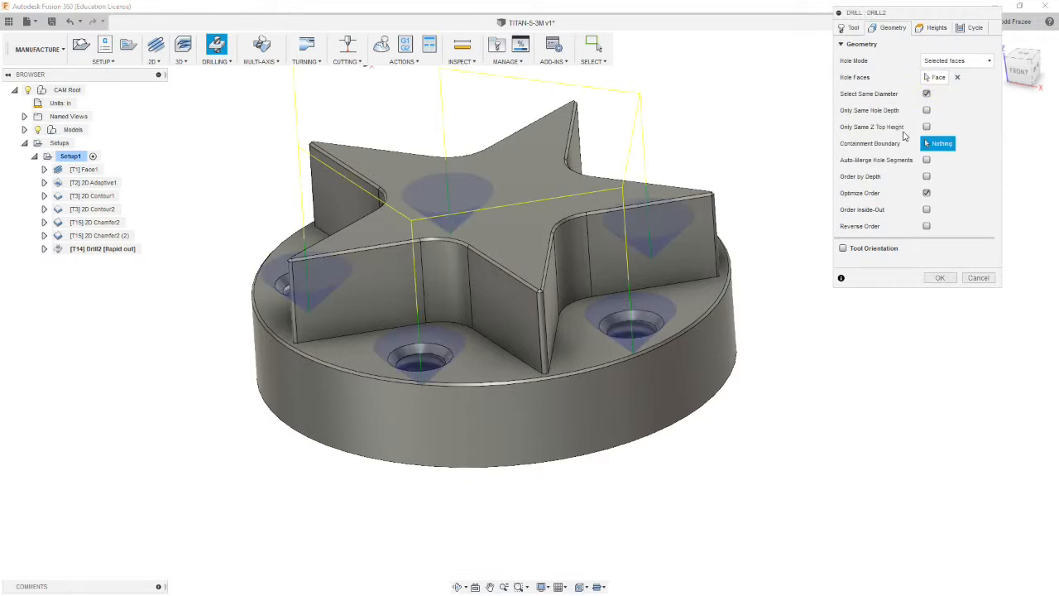
# Step: Reference both the retract height and the feed height of the chamfering drill operation from the model top
pyautogui.click(933, 28)
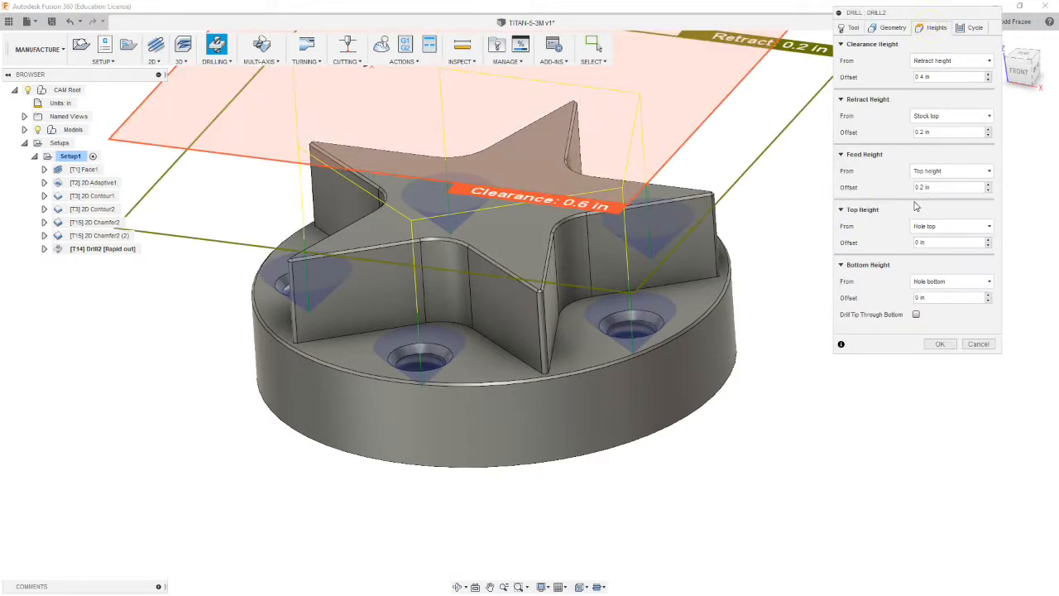
pyautogui.click(981, 118)
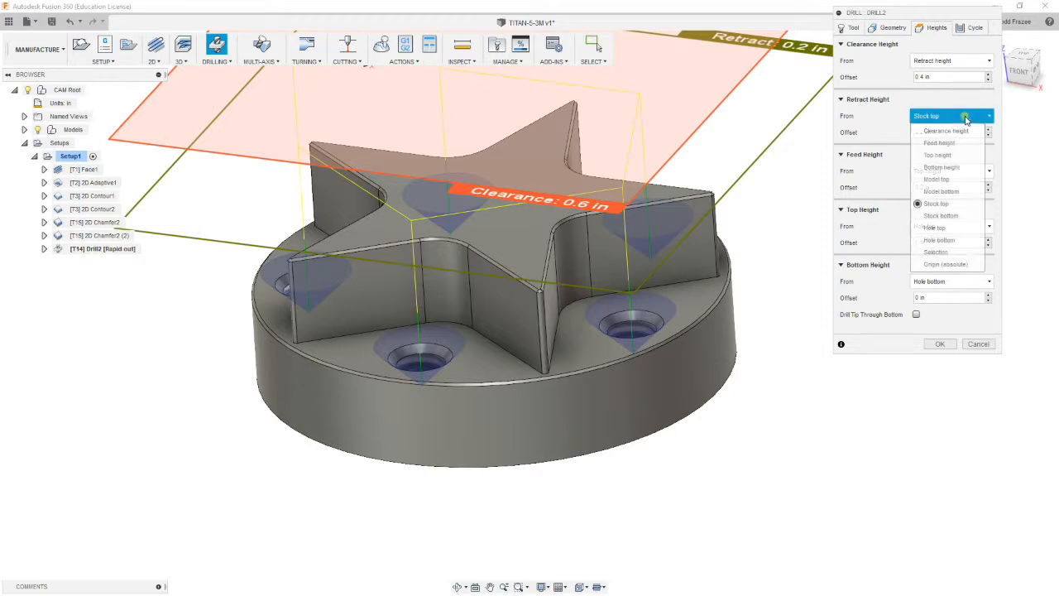
pyautogui.click(942, 179)
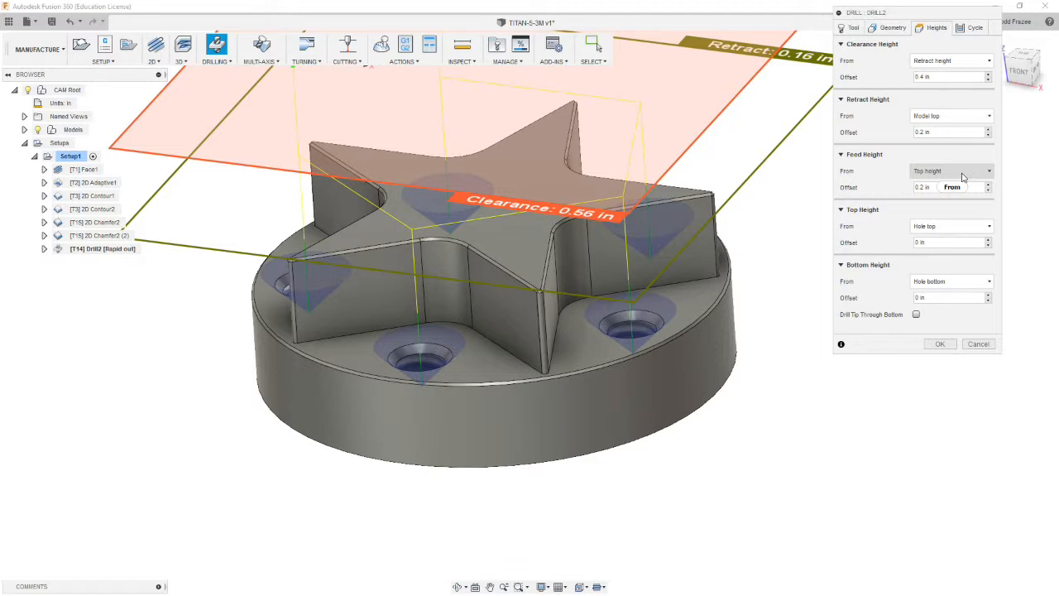
pyautogui.click(960, 173)
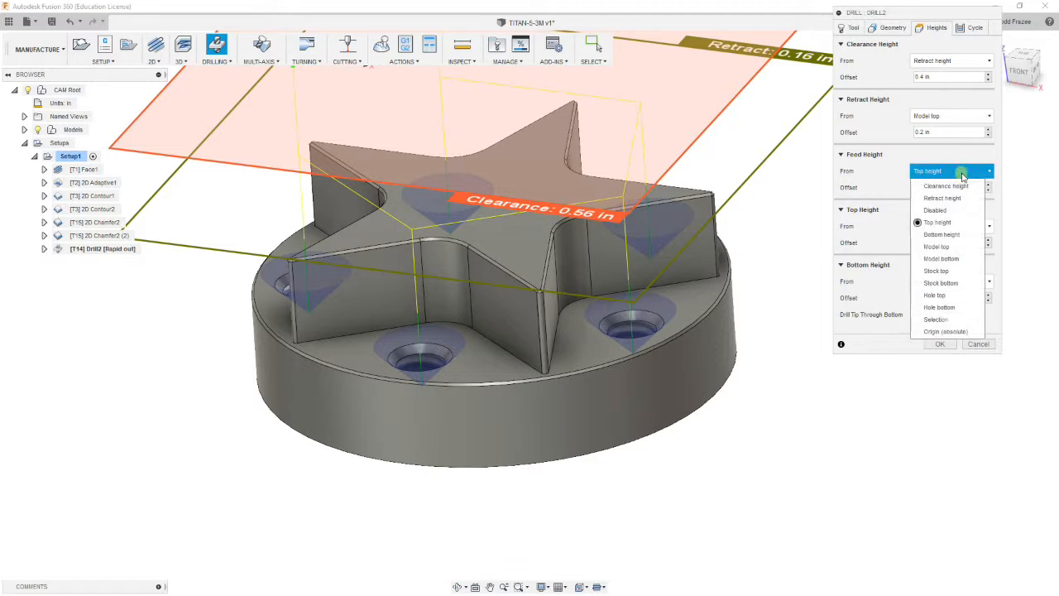
pyautogui.click(940, 246)
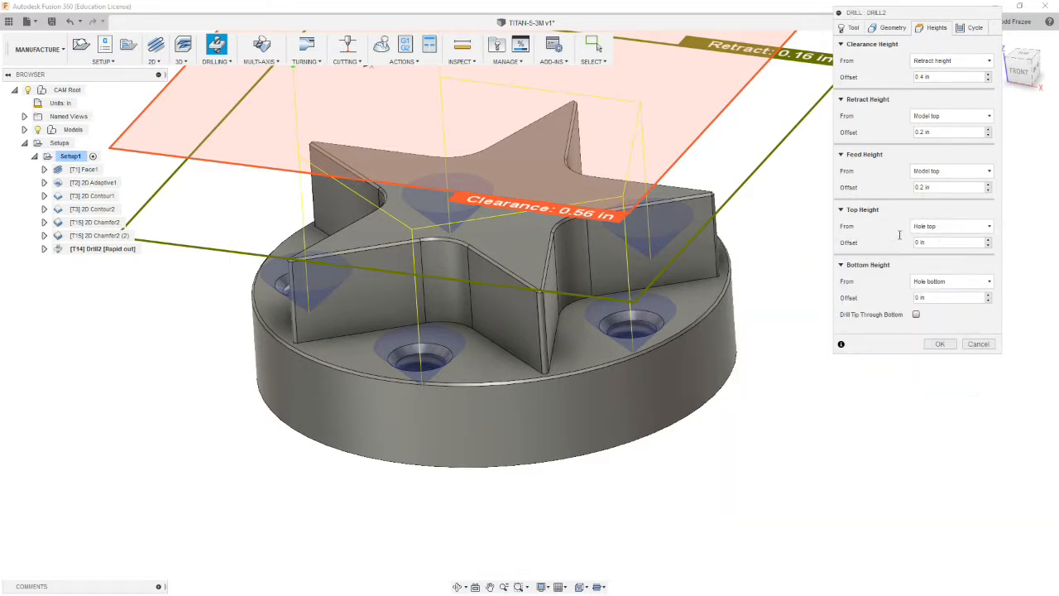
# Step: Set the chamfering operation's bottom height from the hole top with an offset of -.1325 in
pyautogui.click(989, 281)
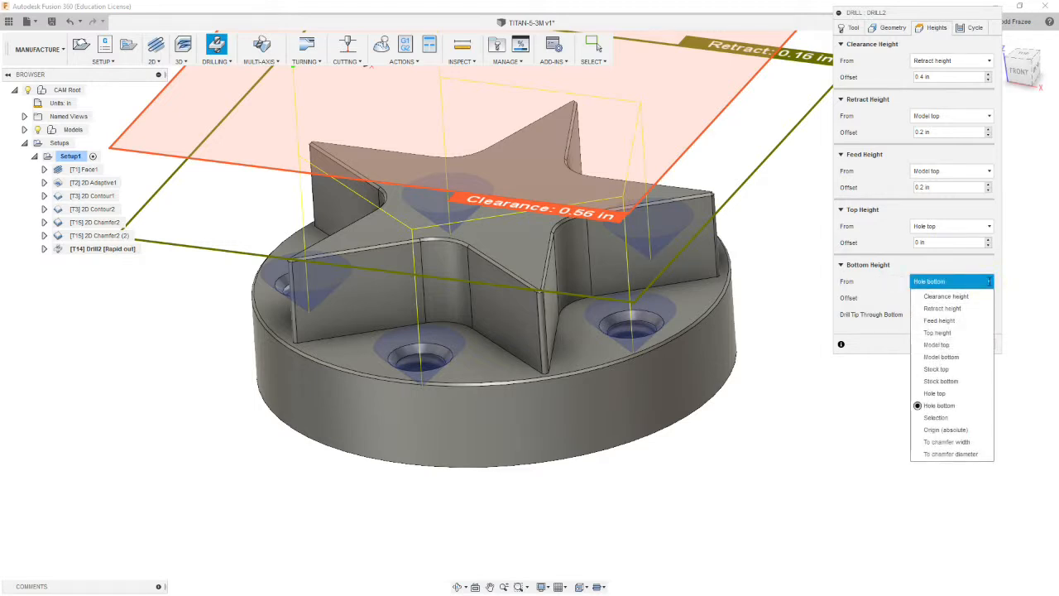
pyautogui.click(935, 394)
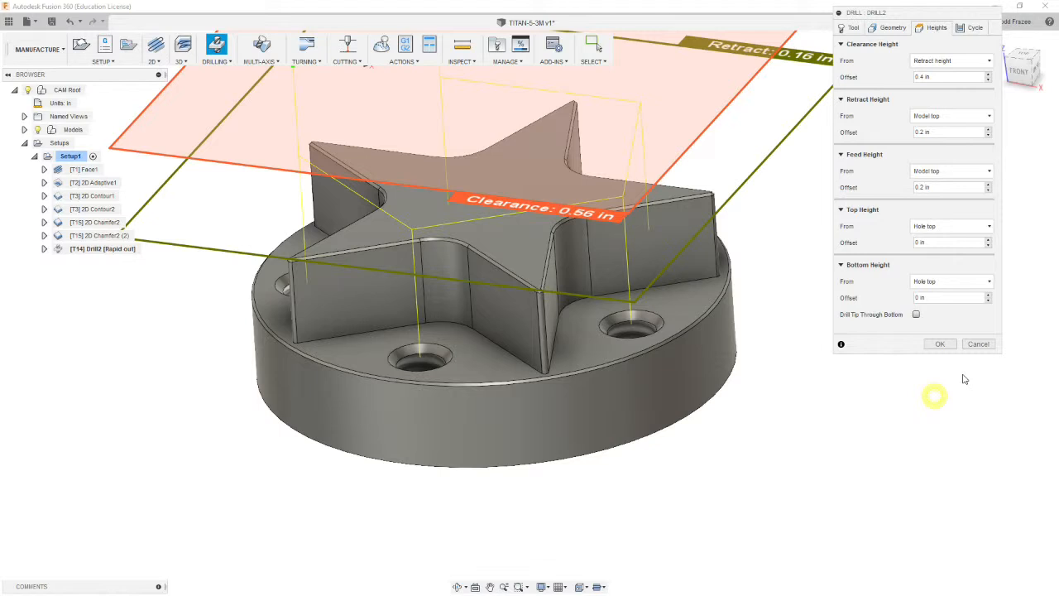
pyautogui.click(953, 297)
pyautogui.moveTo(954, 296); pyautogui.dragTo(893, 296)
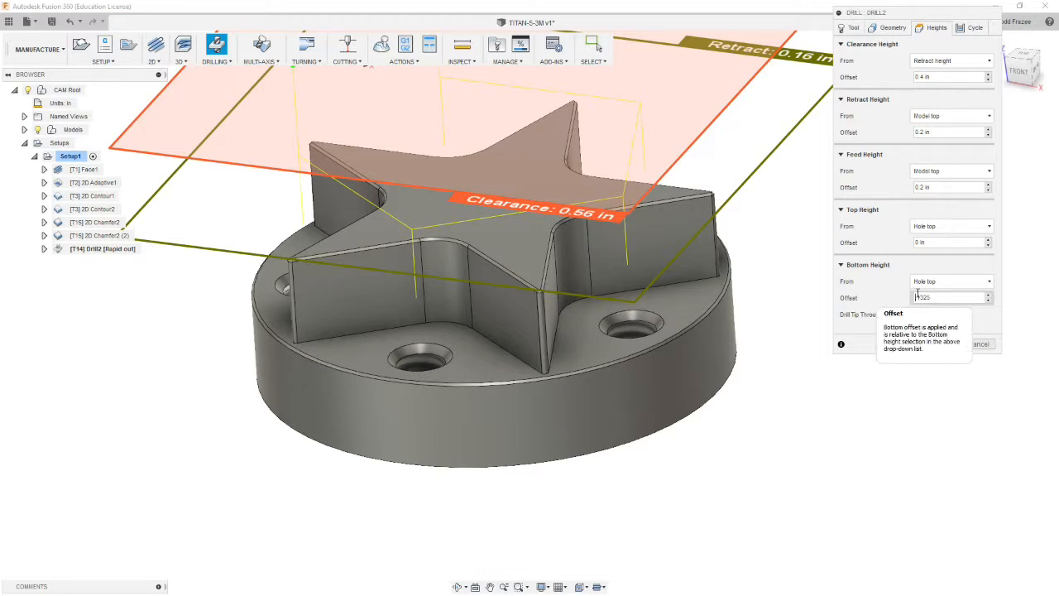
pyautogui.click(918, 297)
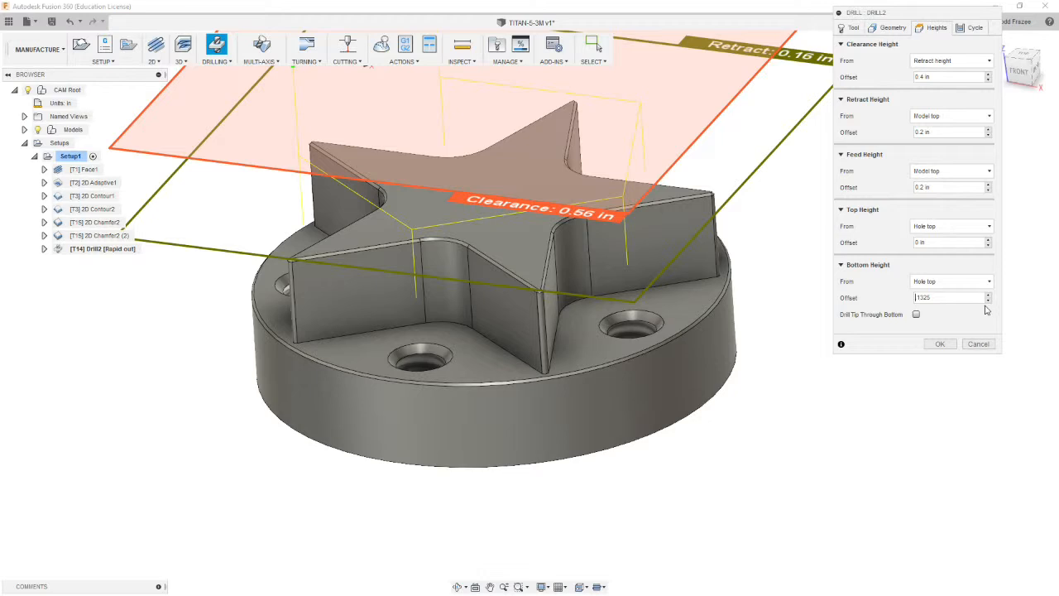
pyautogui.write('-')
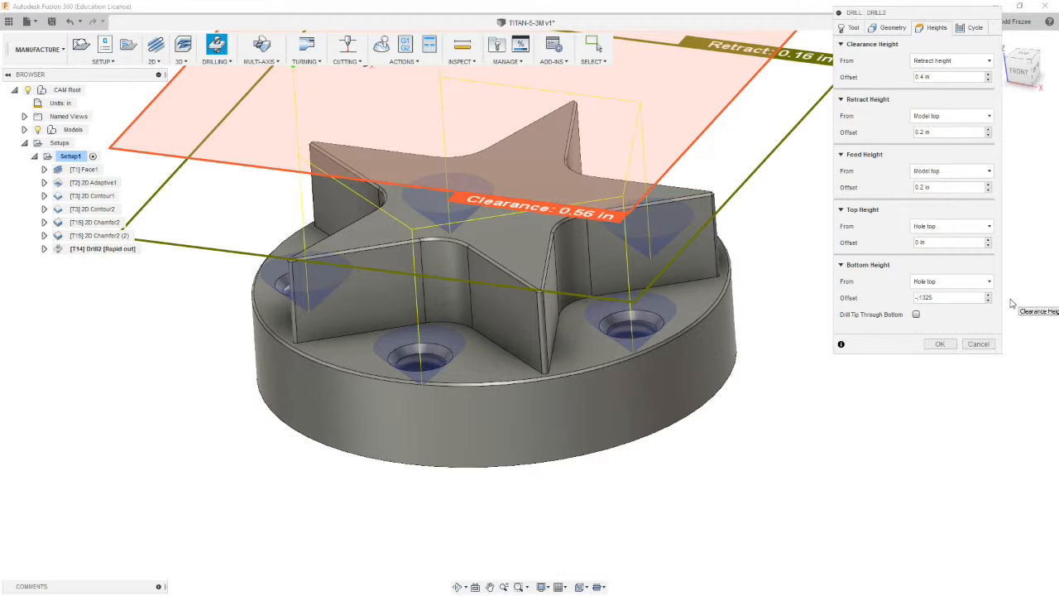
# Step: Use the Counterboring - dwell and rapid out cycle with a 1 s dwelling period and finish the hole-chamfer operation
pyautogui.click(973, 27)
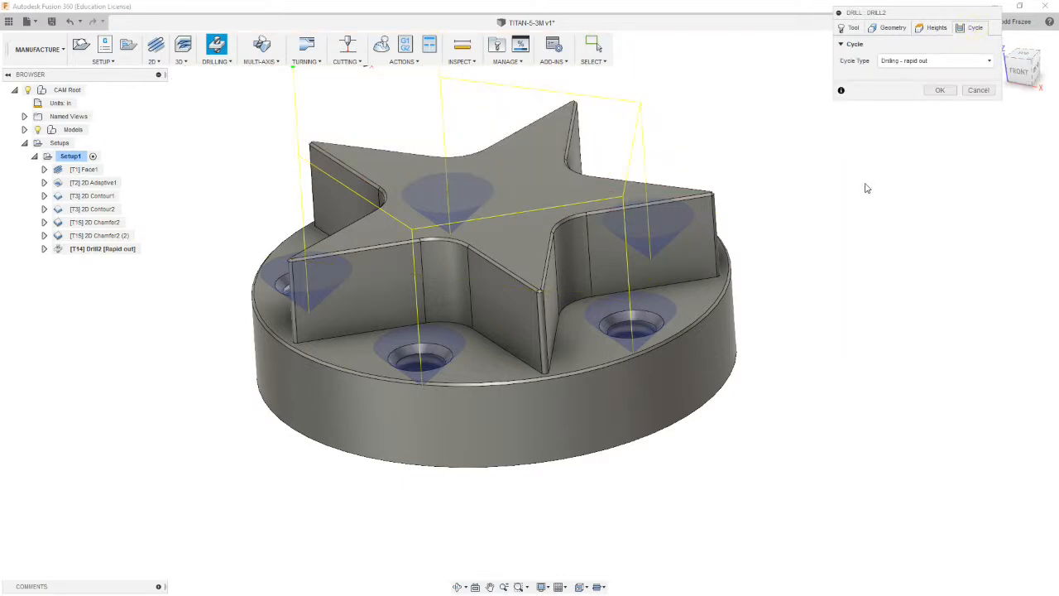
pyautogui.click(978, 62)
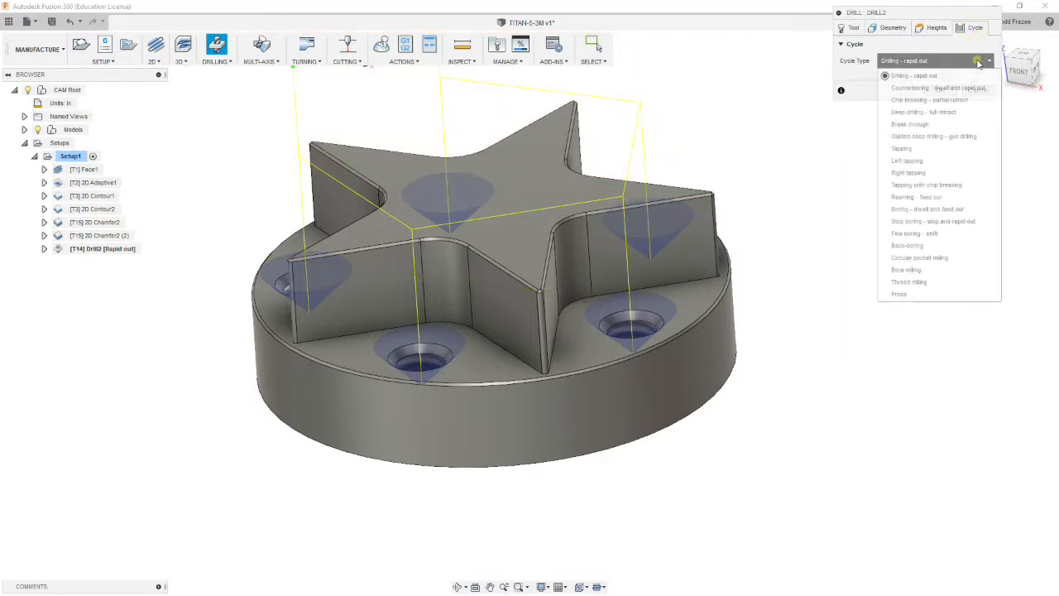
pyautogui.click(943, 88)
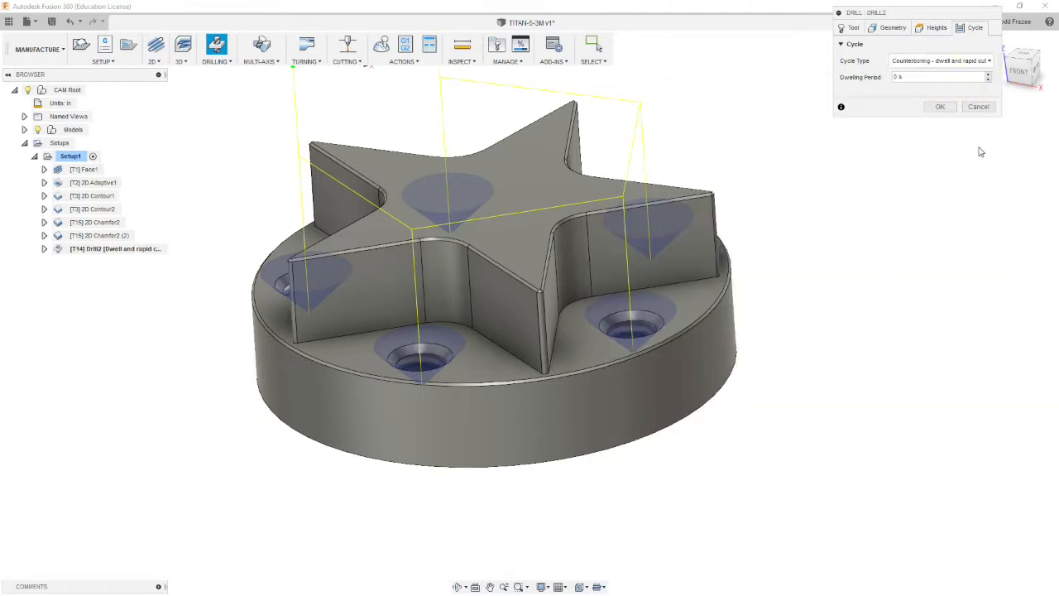
pyautogui.doubleClick(898, 77)
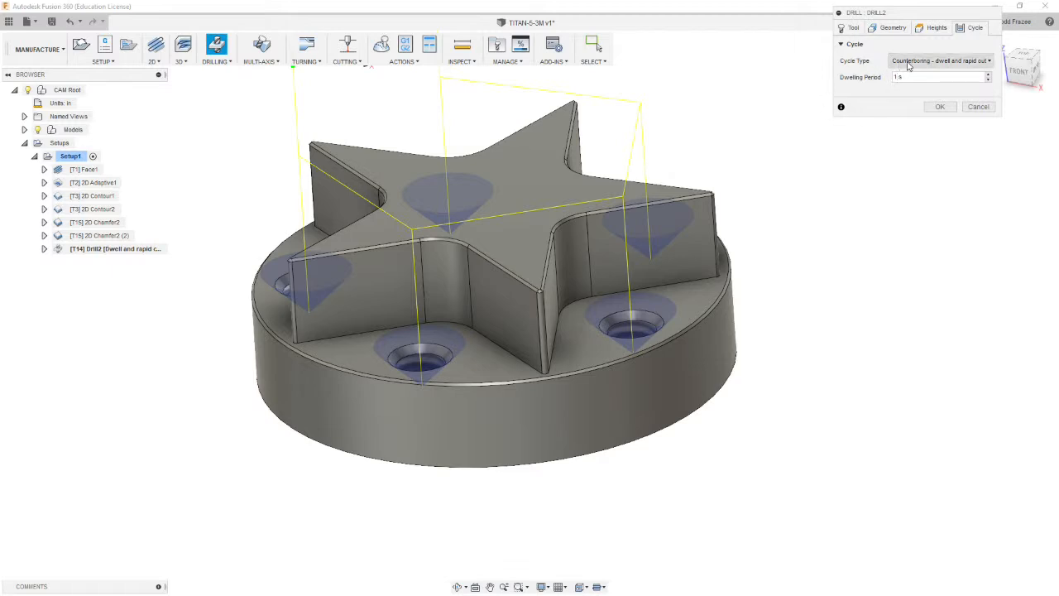
pyautogui.click(941, 107)
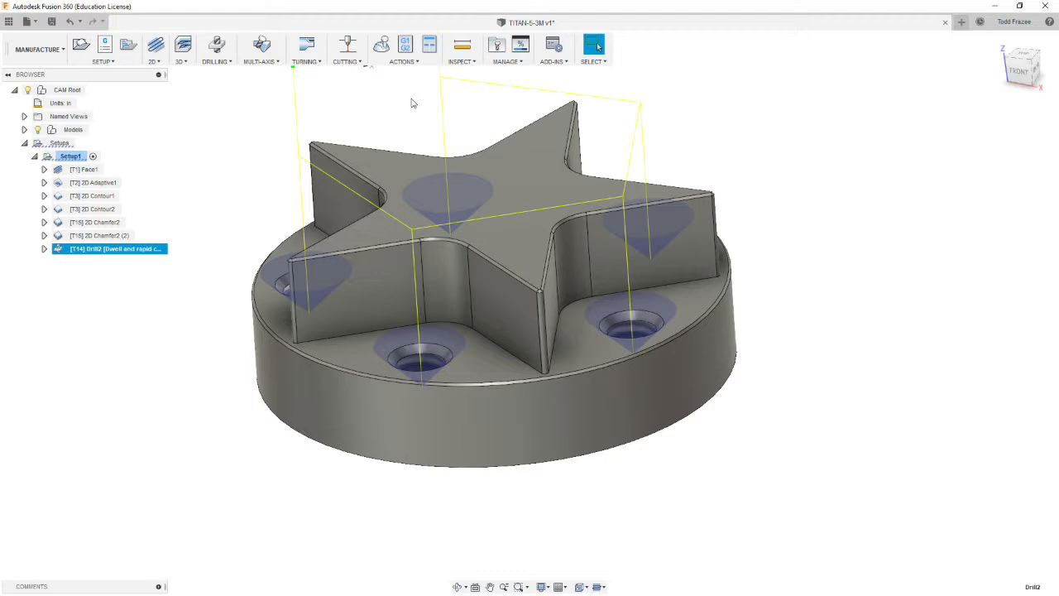
# Step: Create another Drill operation using tool 9, the Ø0.2283" 118° drill, from the local TITAN_BUILDING_BLOCKS tool library
pyautogui.click(216, 44)
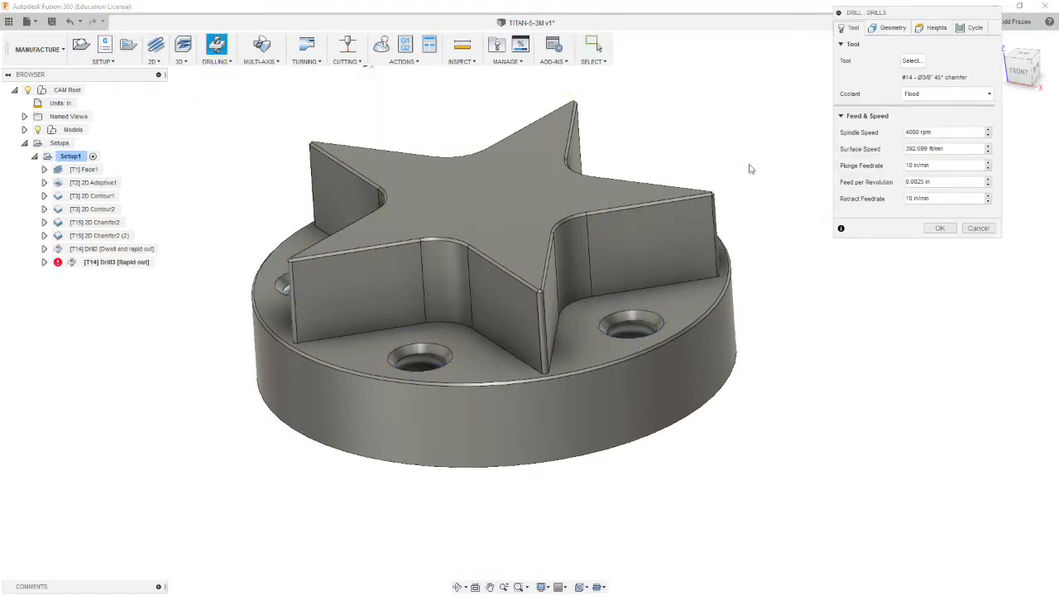
pyautogui.click(913, 62)
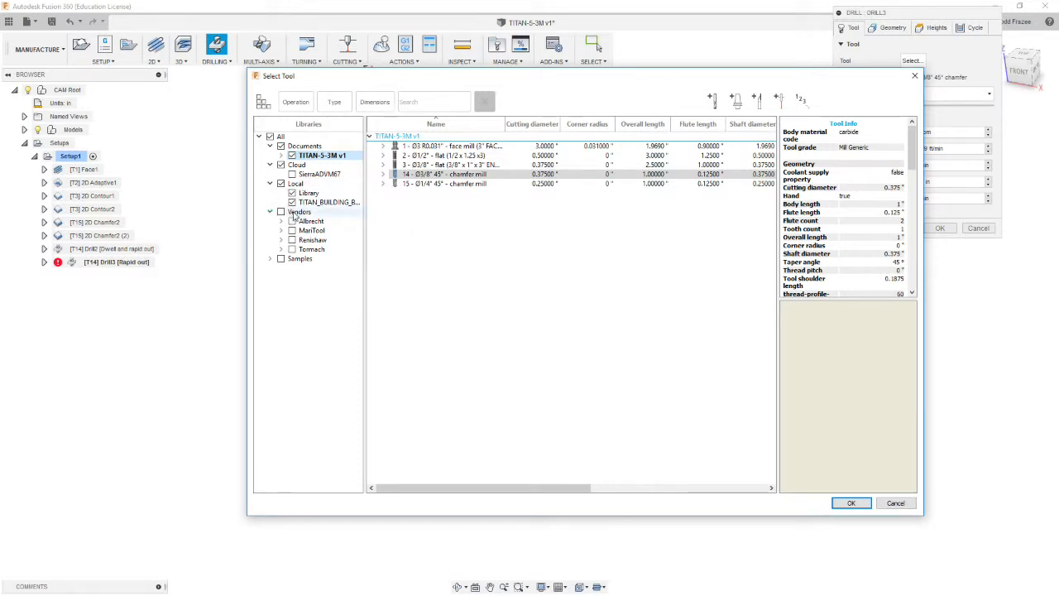
pyautogui.click(318, 202)
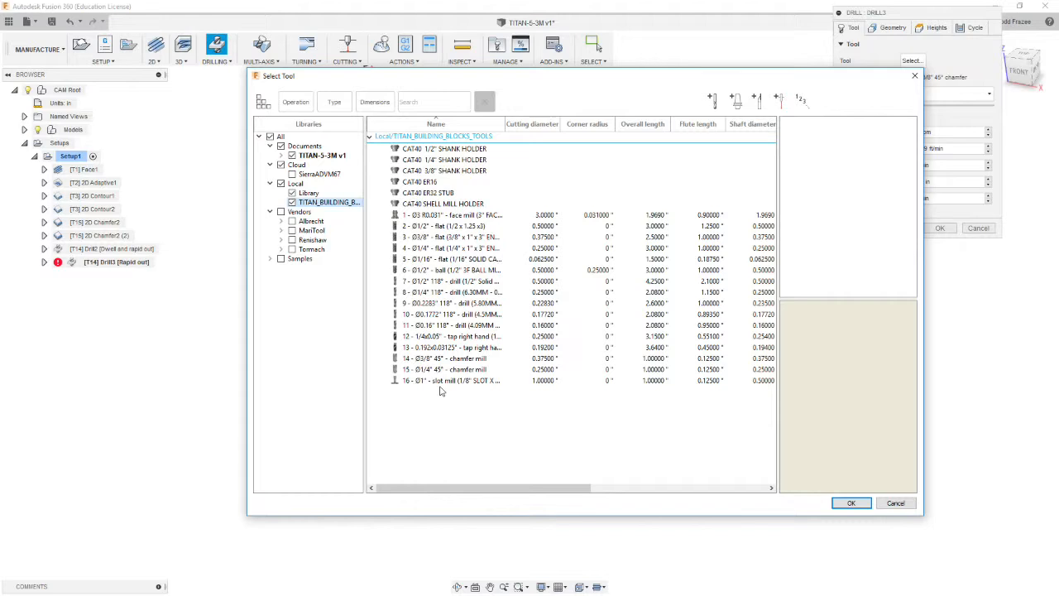
pyautogui.doubleClick(430, 305)
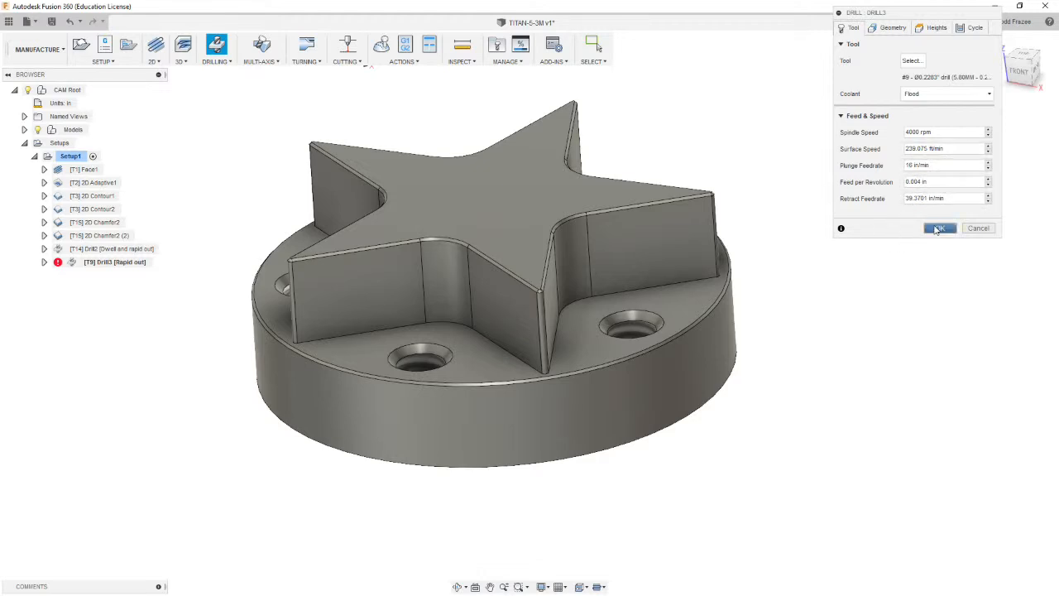
# Step: Set the new drill operation's retract feedrate to 16 in/min, keeping tool 9
pyautogui.click(931, 199)
pyautogui.write('16')
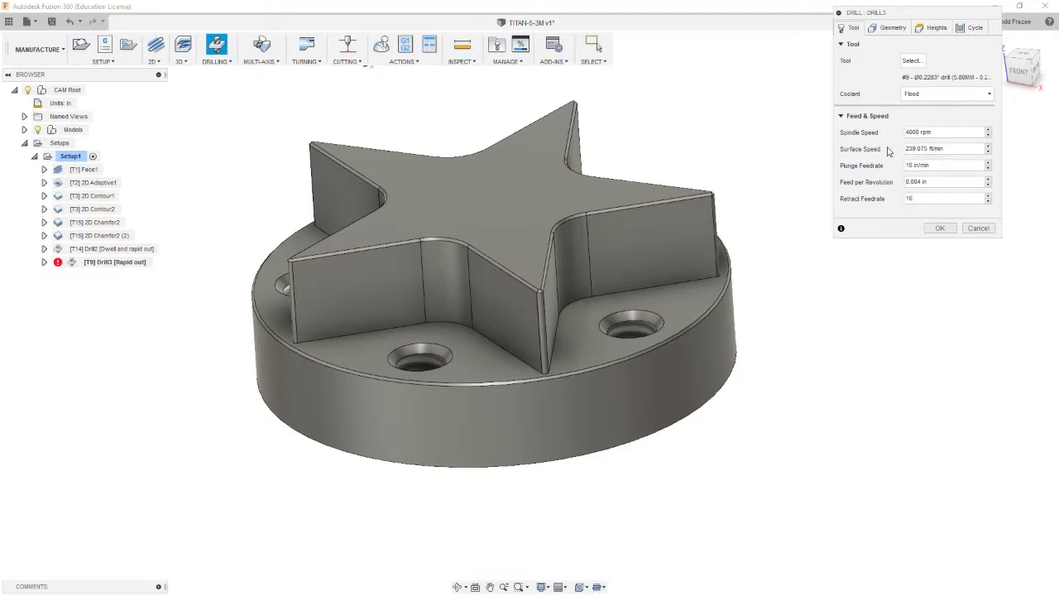
pyautogui.click(911, 61)
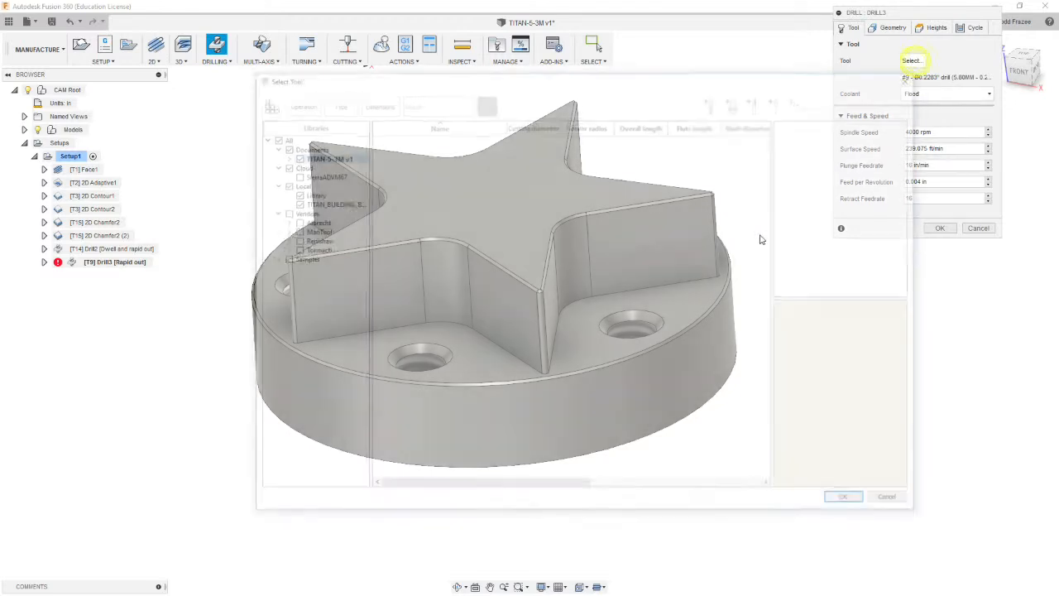
pyautogui.click(896, 503)
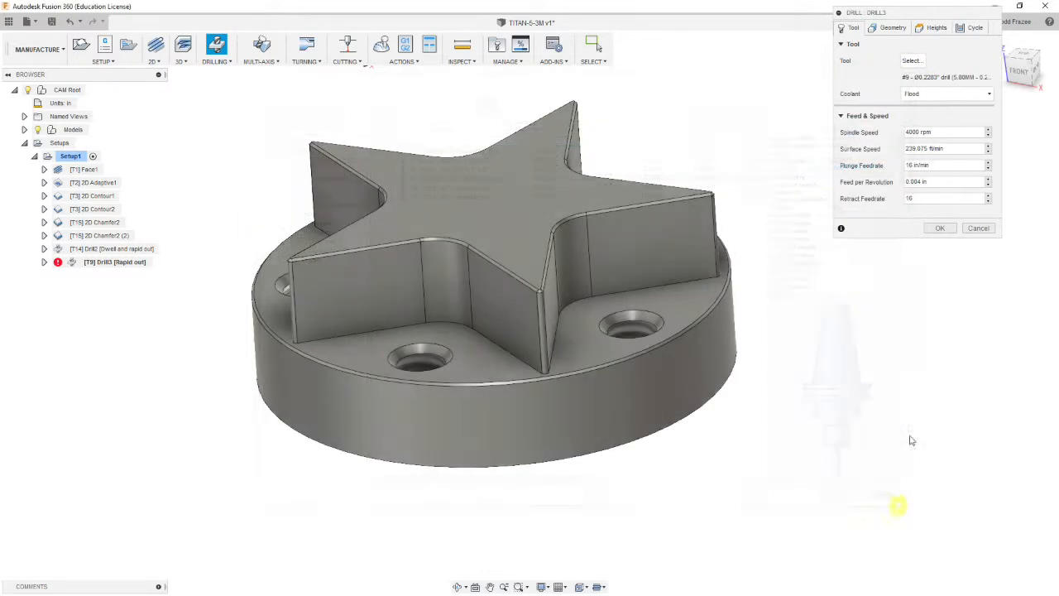
# Step: Select one hole's cylindrical wall below the chamfer as drill geometry and include all holes of the same diameter
pyautogui.click(891, 28)
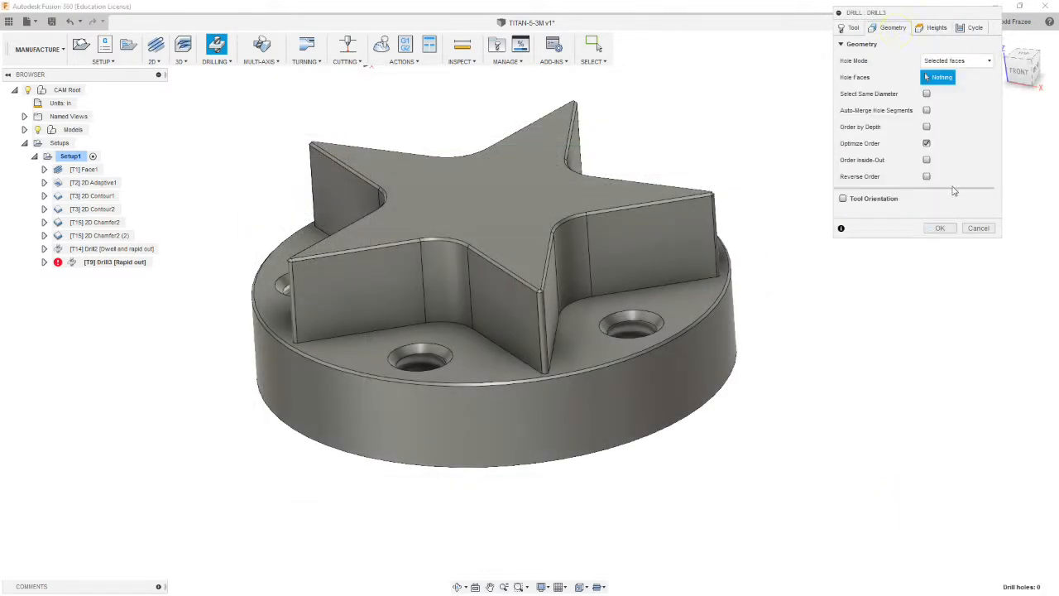
pyautogui.click(638, 327)
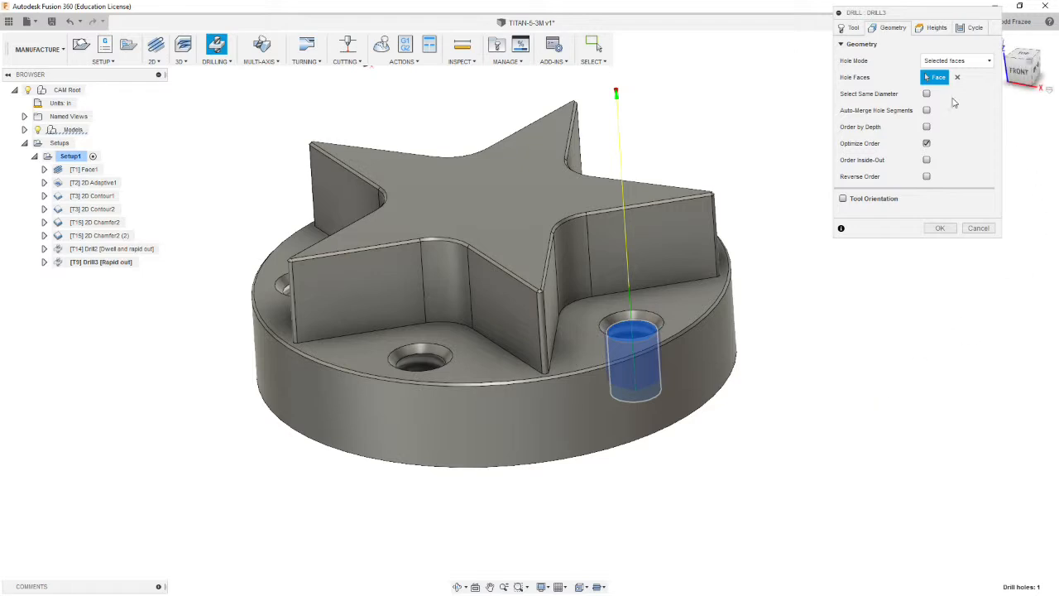
pyautogui.click(926, 94)
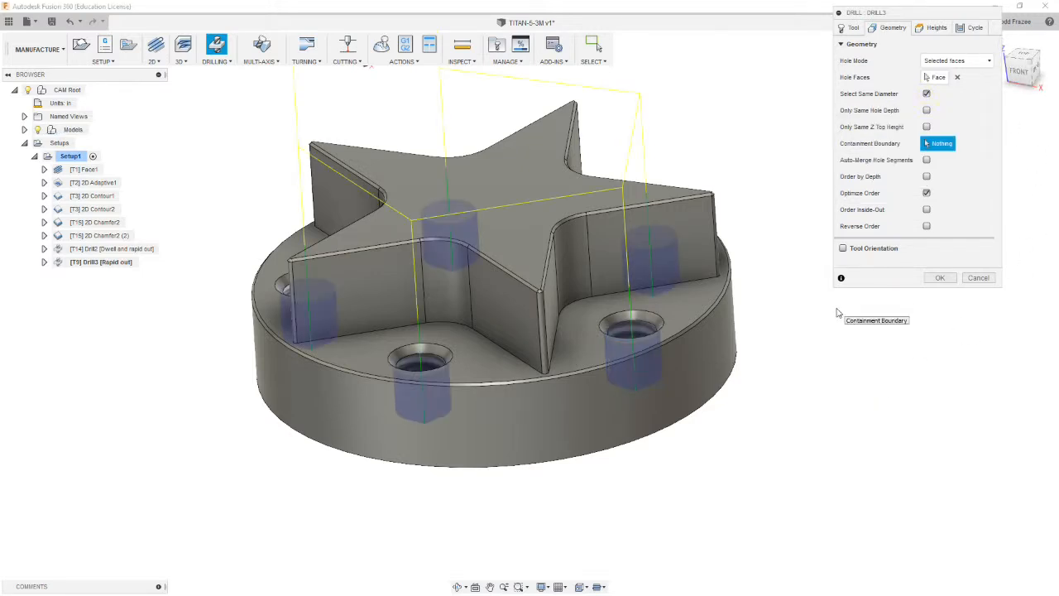
# Step: Reference the retract and feed heights of the tool 9 drill operation from the model top
pyautogui.click(932, 28)
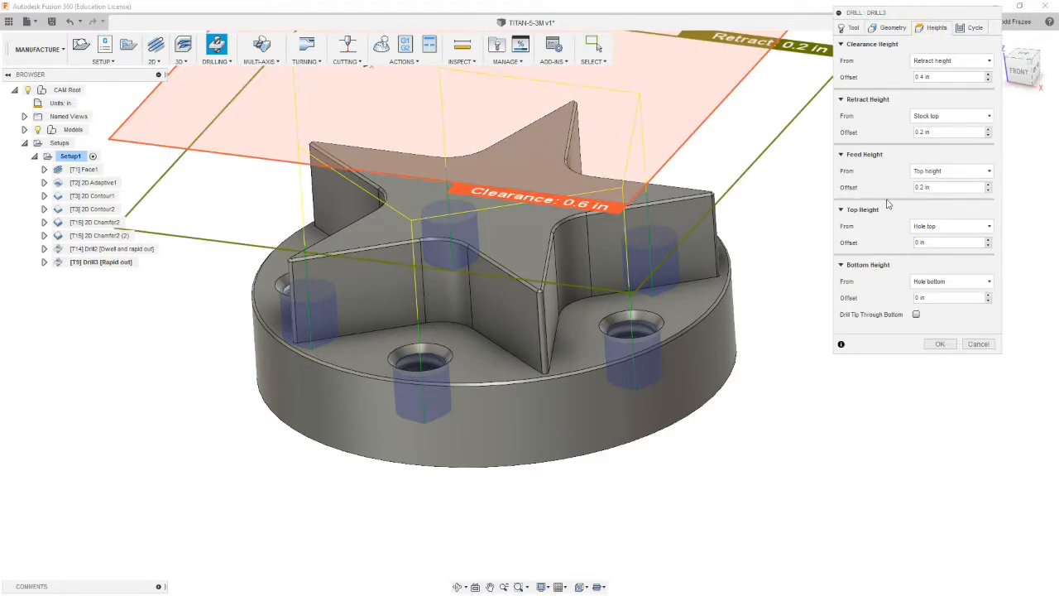
pyautogui.click(947, 117)
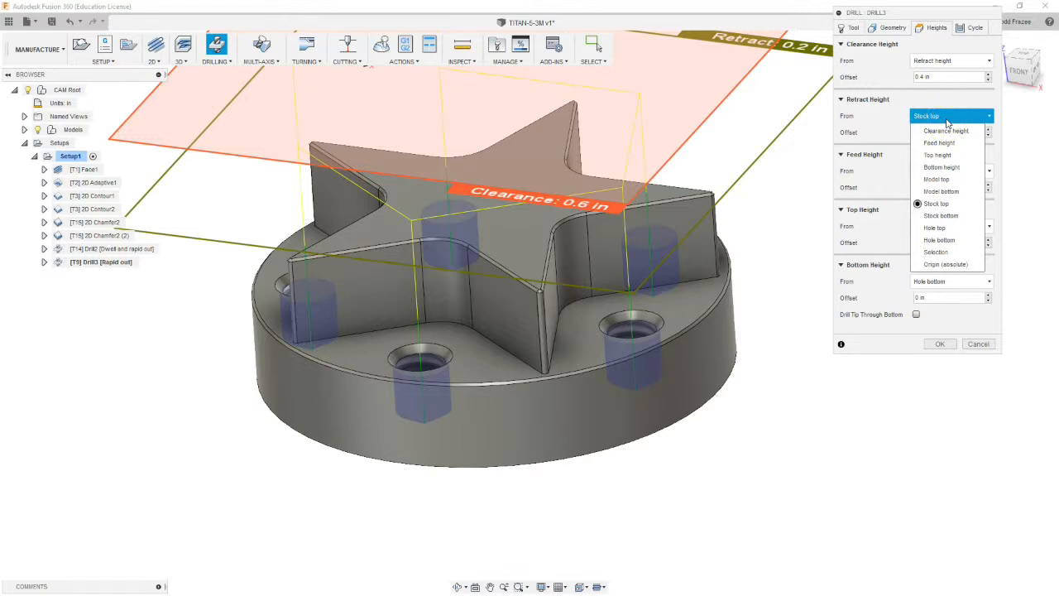
pyautogui.click(936, 178)
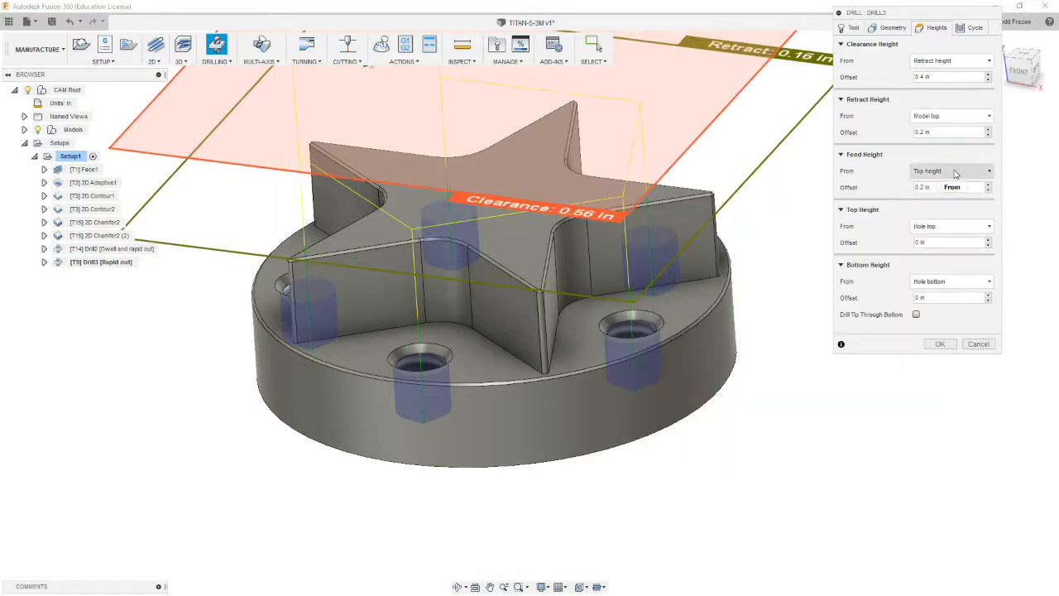
pyautogui.click(955, 171)
pyautogui.press('Escape')
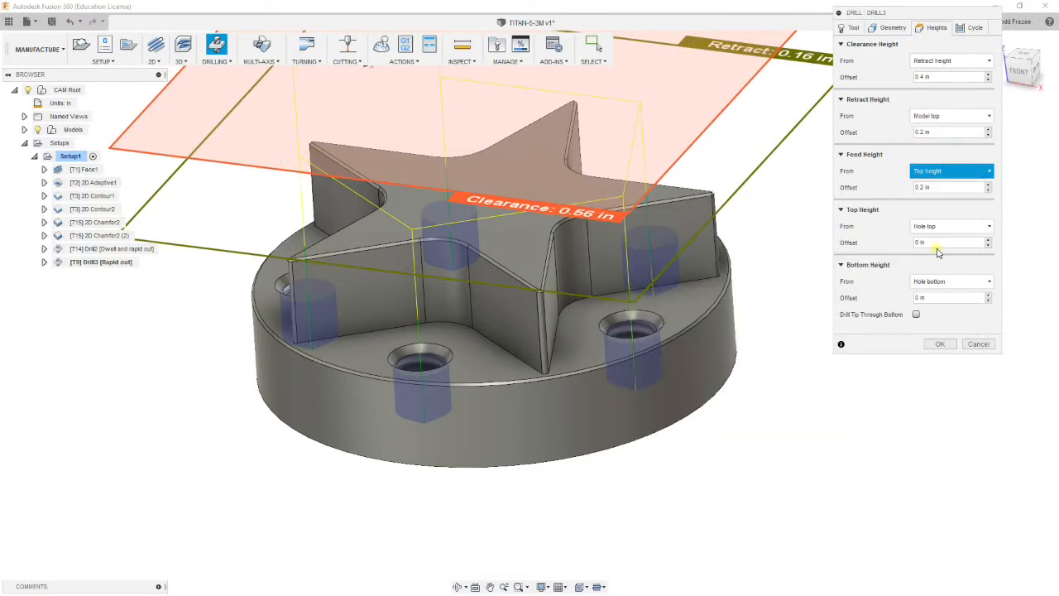
pyautogui.click(938, 250)
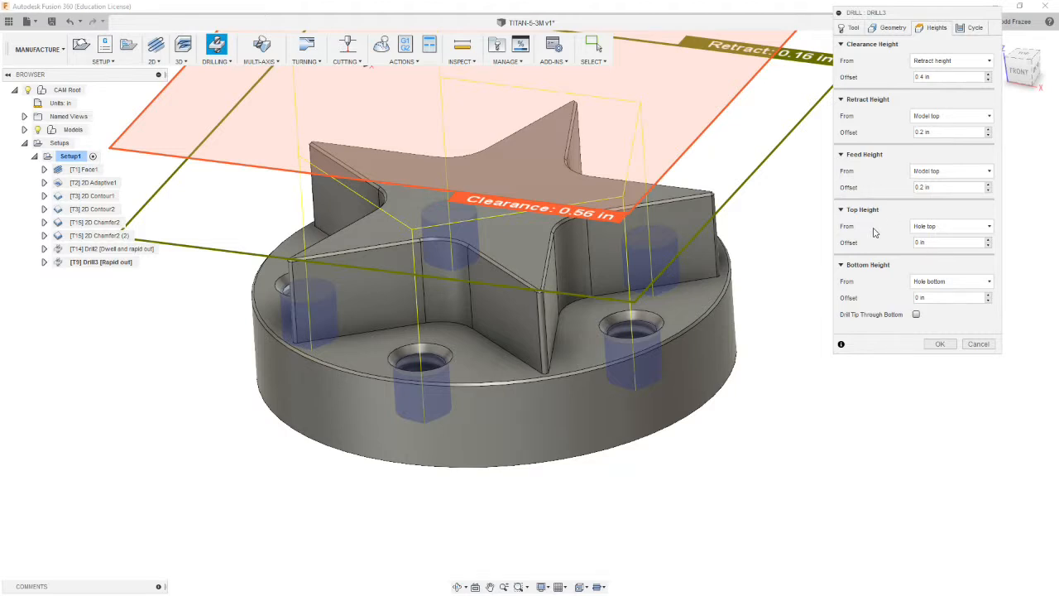
# Step: Set the top height from the base's flat upper face around the star and enable Drill Tip Through Bottom
pyautogui.click(985, 227)
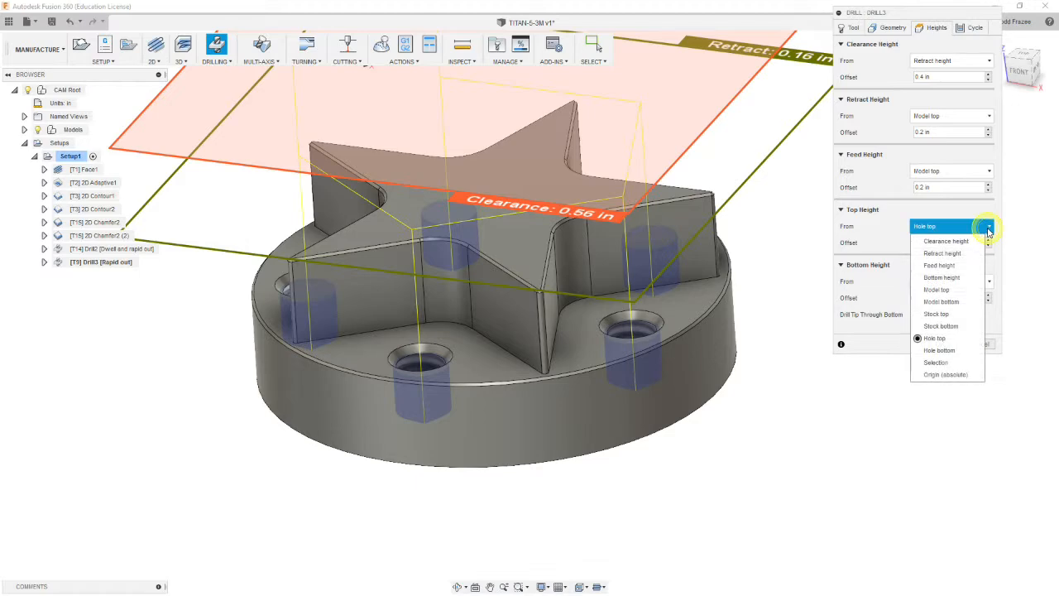
pyautogui.click(936, 363)
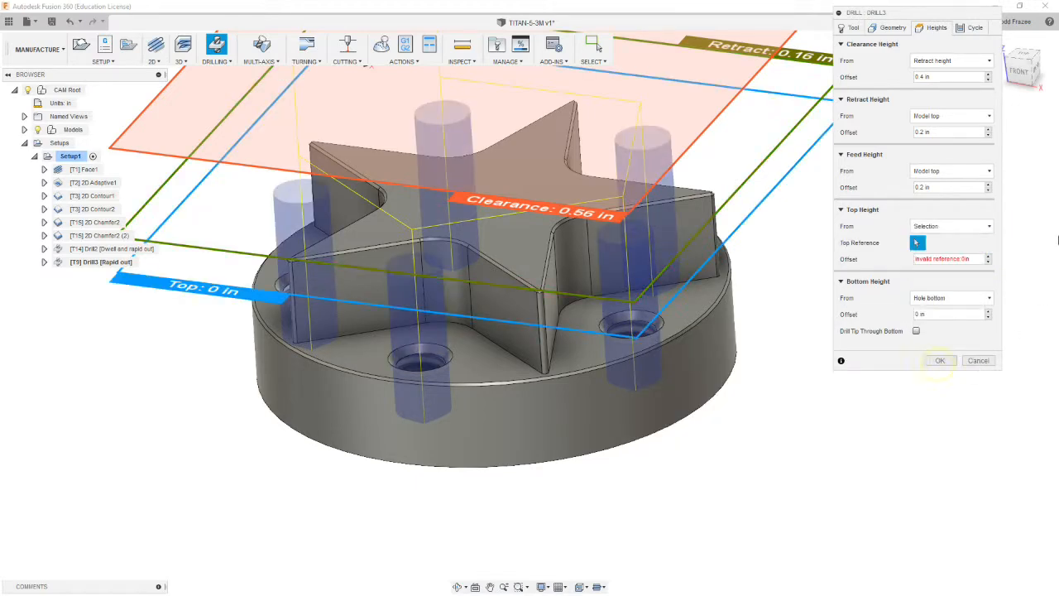
pyautogui.click(479, 365)
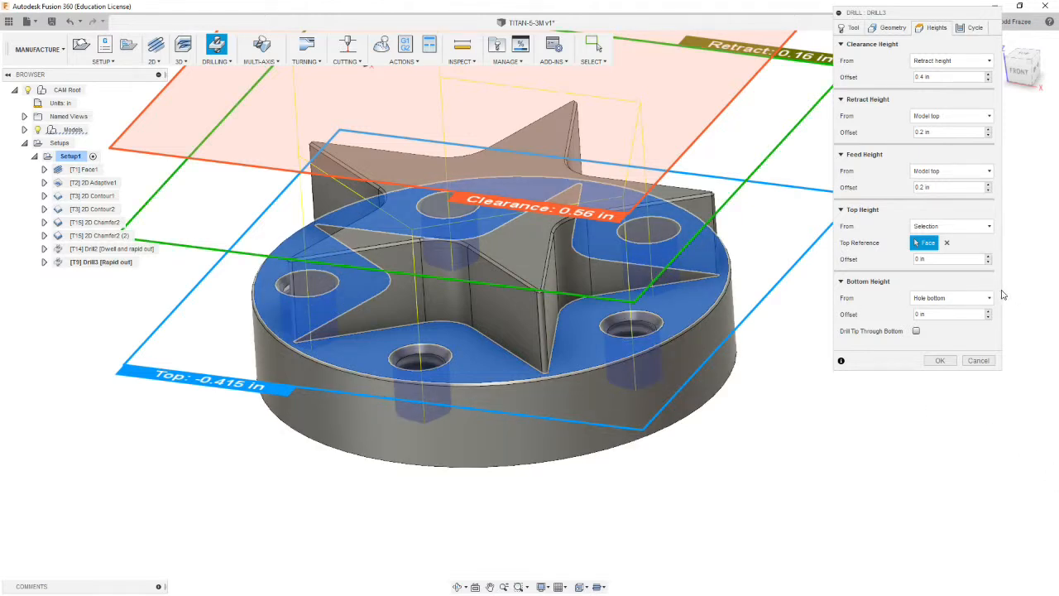
pyautogui.click(916, 331)
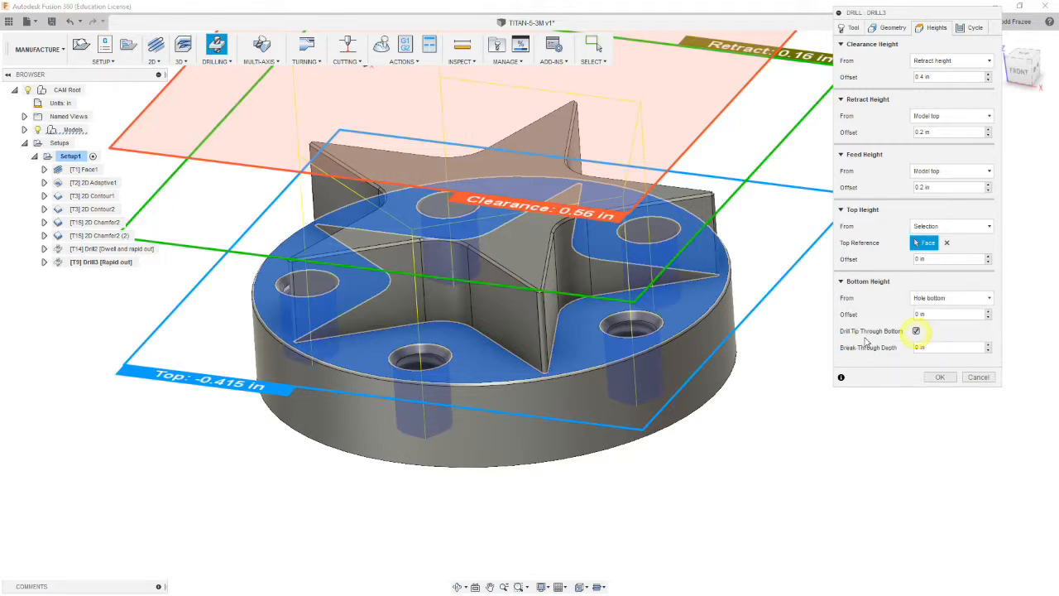
pyautogui.moveTo(778, 359)
pyautogui.keyDown('shift'); pyautogui.mouseDown(button='middle')
pyautogui.moveTo(783, 317)
pyautogui.moveTo(769, 362)
pyautogui.moveTo(787, 366)
pyautogui.mouseUp(button='middle'); pyautogui.keyUp('shift')
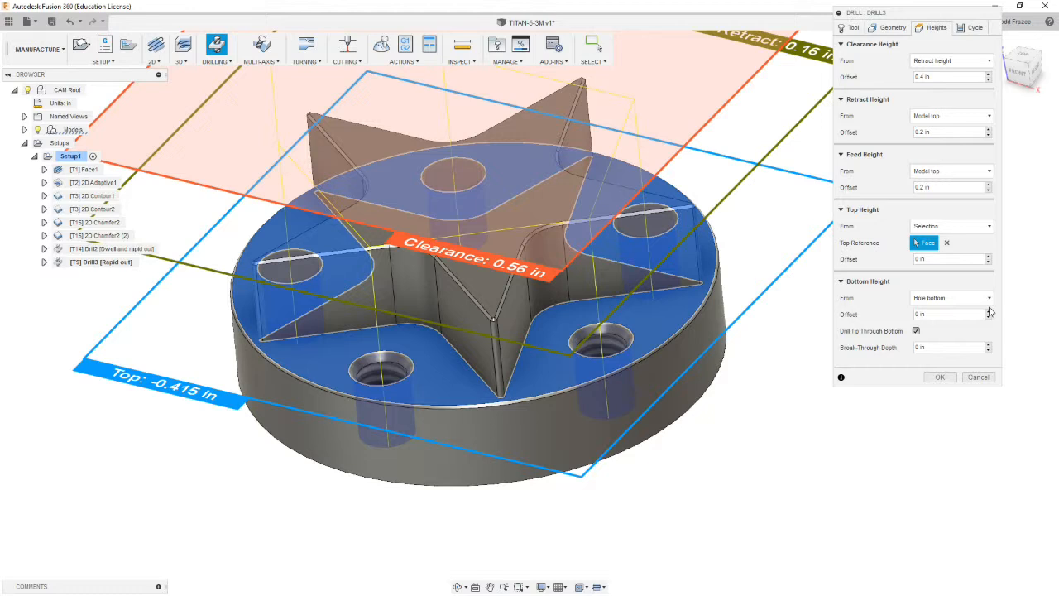
# Step: Set the tool 9 drill cycle to Deep drilling - full retract with a 0.05 in pecking depth and accept the operation
pyautogui.click(975, 29)
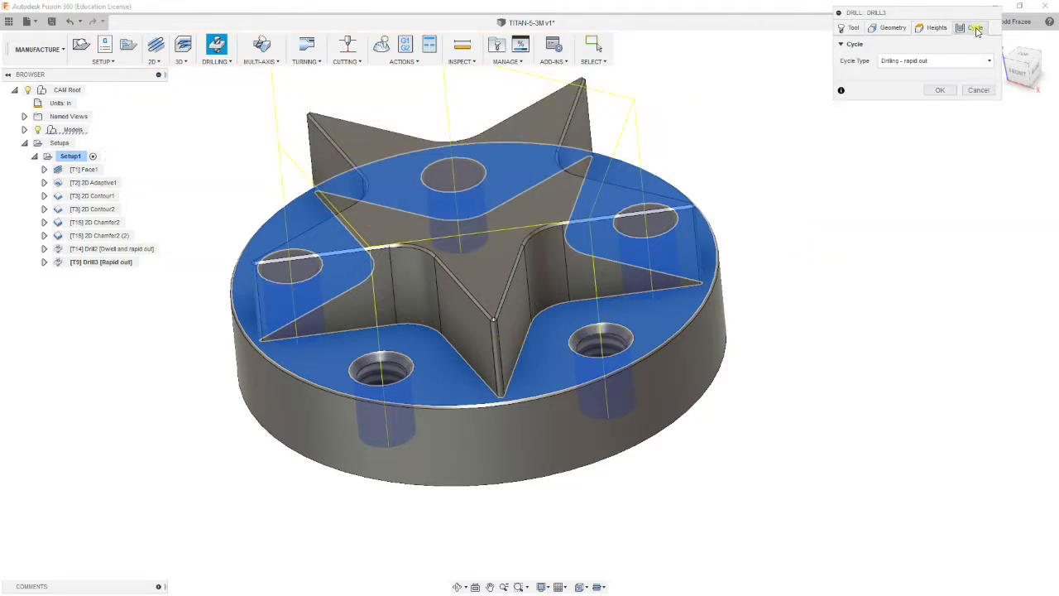
pyautogui.click(974, 62)
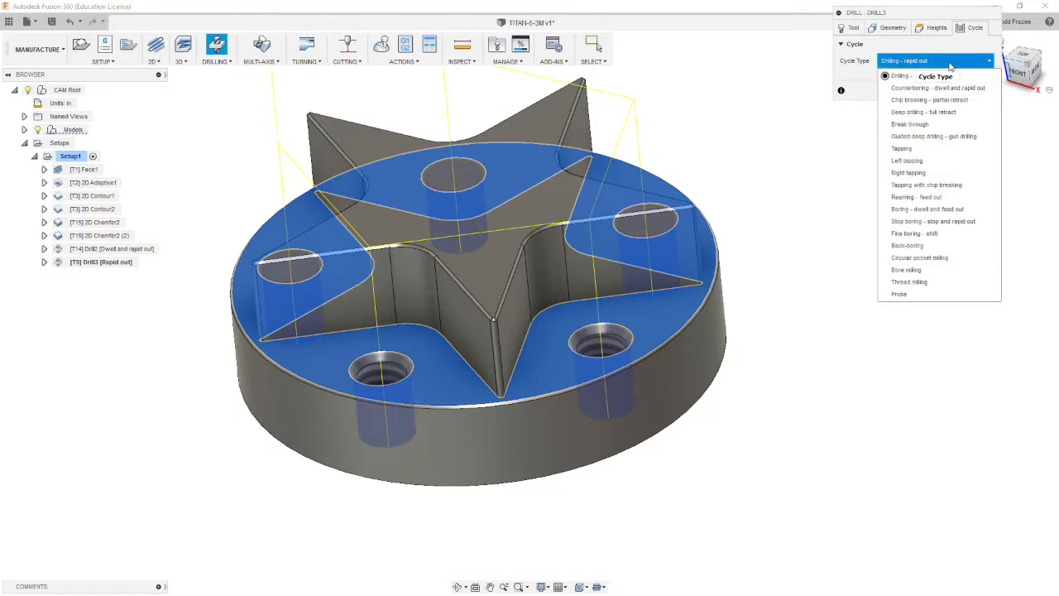
pyautogui.moveTo(943, 116)
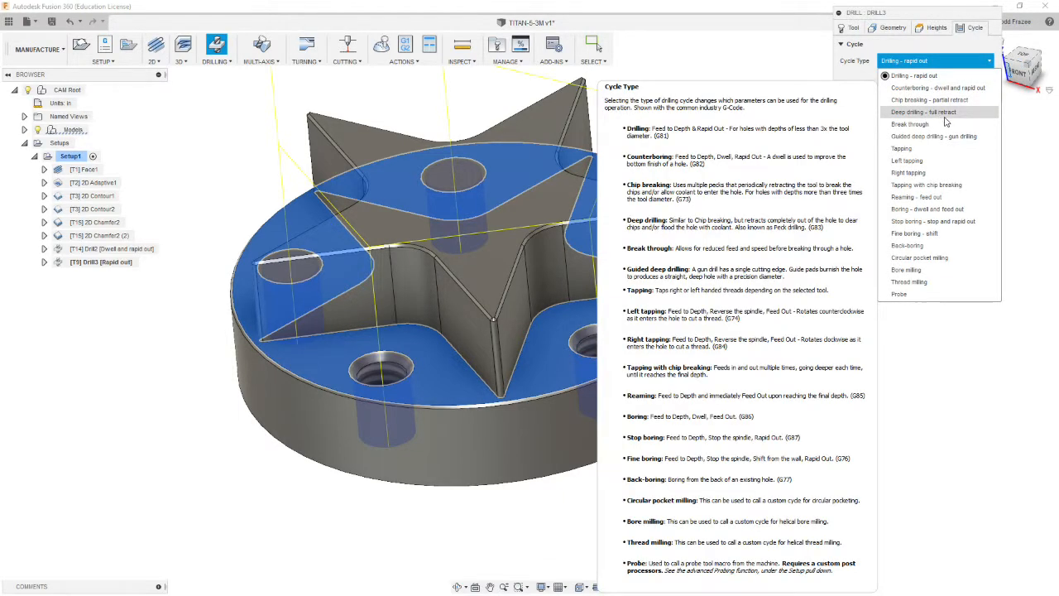
pyautogui.click(944, 115)
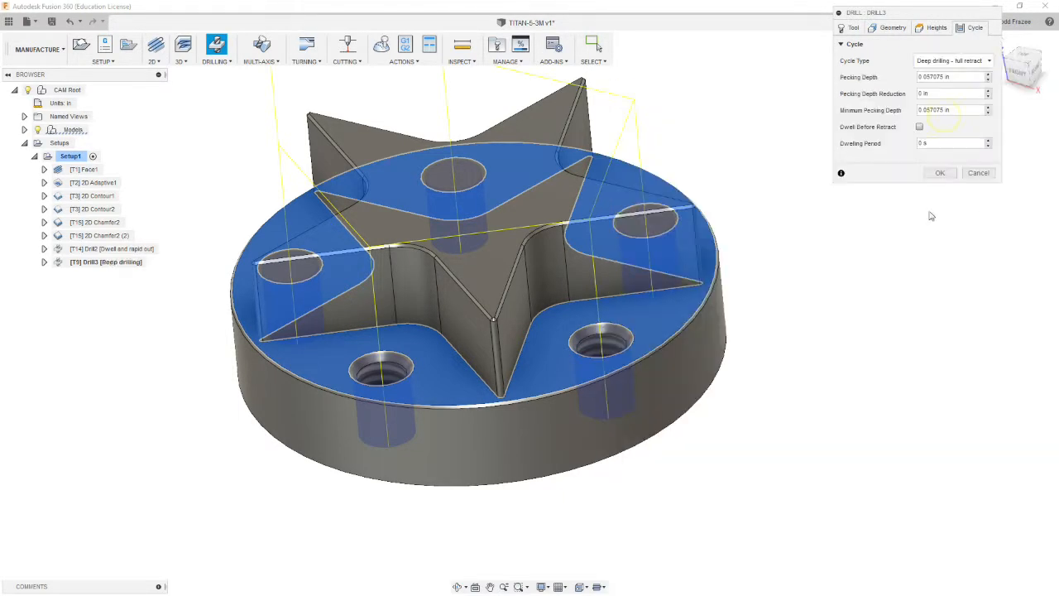
pyautogui.click(962, 78)
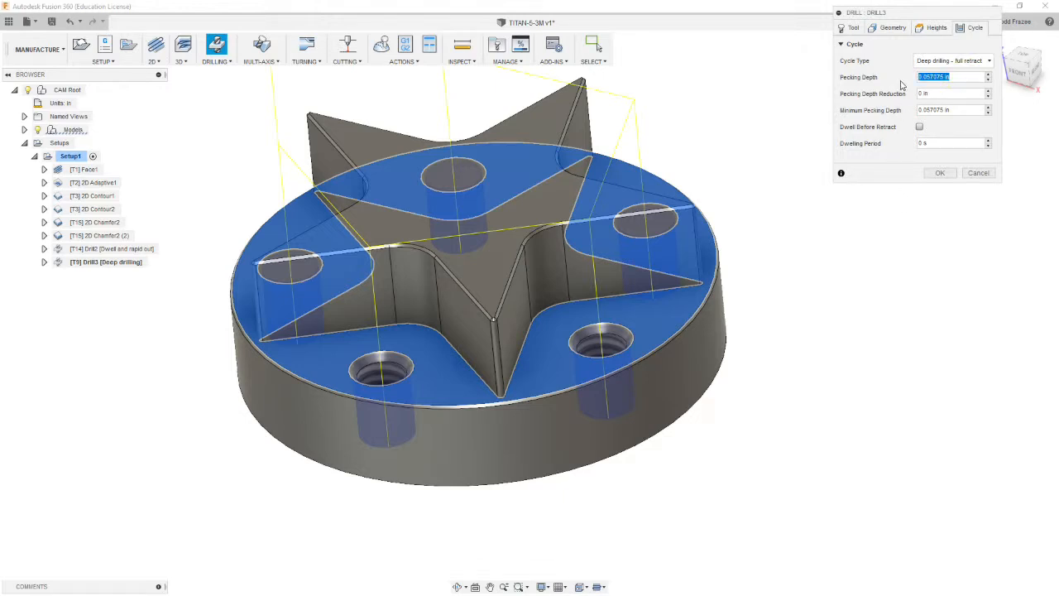
pyautogui.write('.05')
pyautogui.click(940, 173)
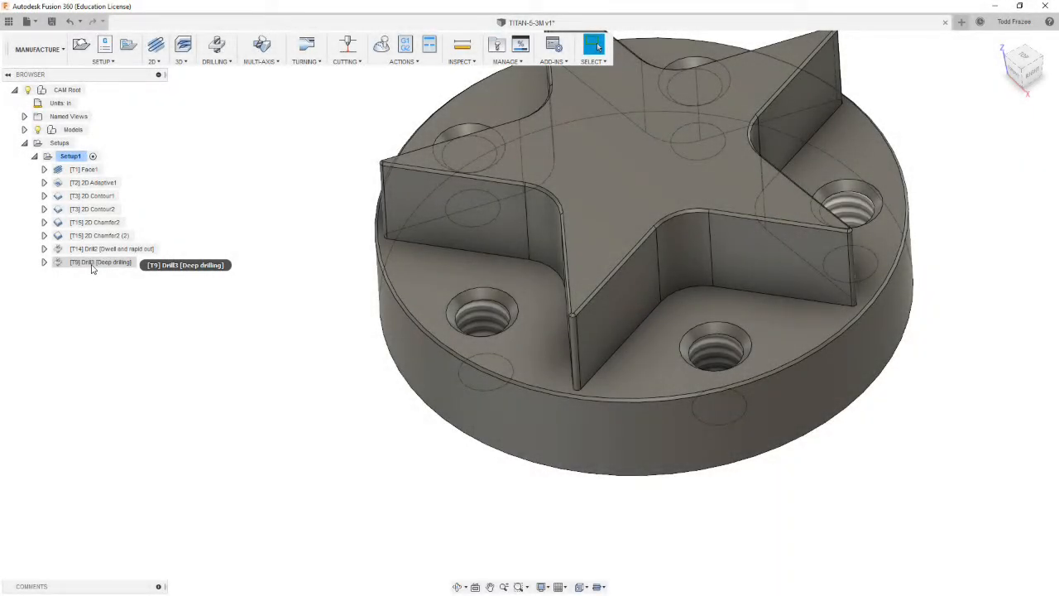
# Step: Examine the deep drilling toolpath from the front and in perspective, checking the drill tip depth against the part's underside
pyautogui.click(93, 263)
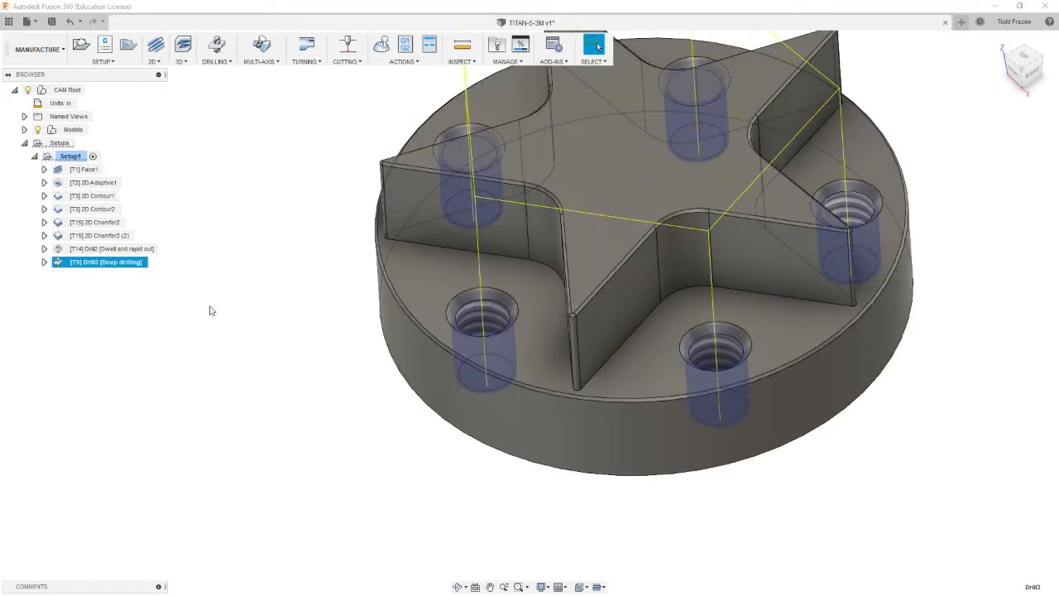
pyautogui.click(1017, 76)
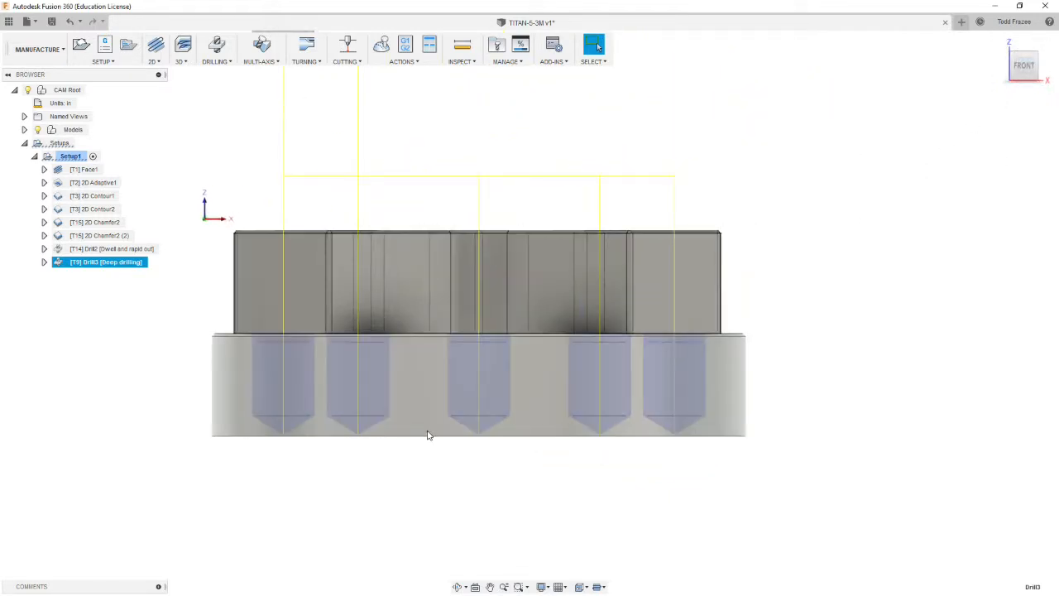
pyautogui.scroll(5, 428, 435)
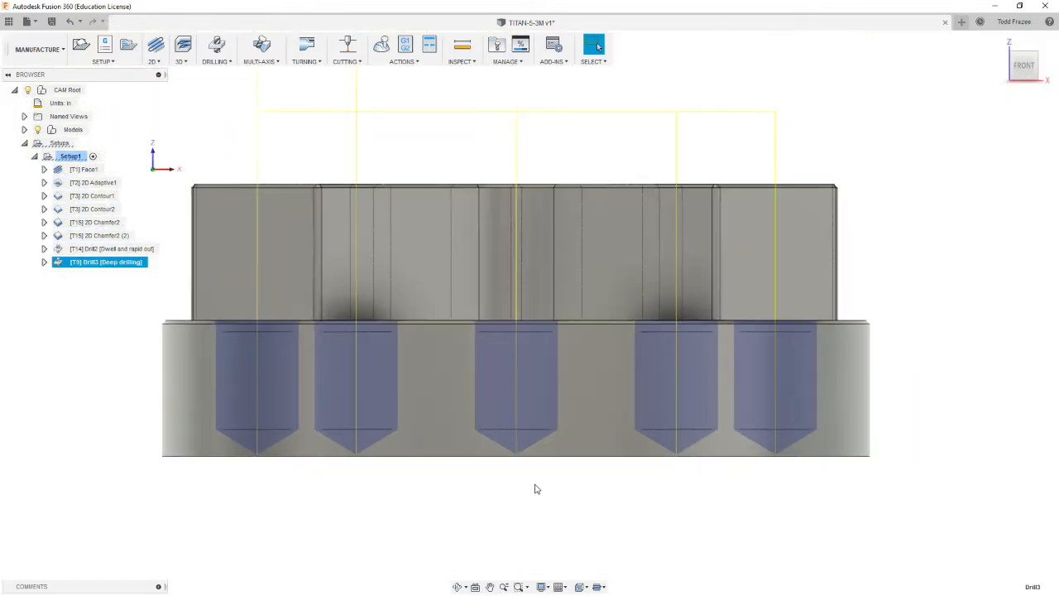
pyautogui.keyDown('shift'); pyautogui.moveTo(628, 488); pyautogui.dragTo(712, 525, button='middle'); pyautogui.keyUp('shift')
pyautogui.scroll(-2, 624, 515)
pyautogui.press('Escape')
pyautogui.scroll(-2, 645, 495)
pyautogui.scroll(3, 626, 498)
pyautogui.press('Escape')
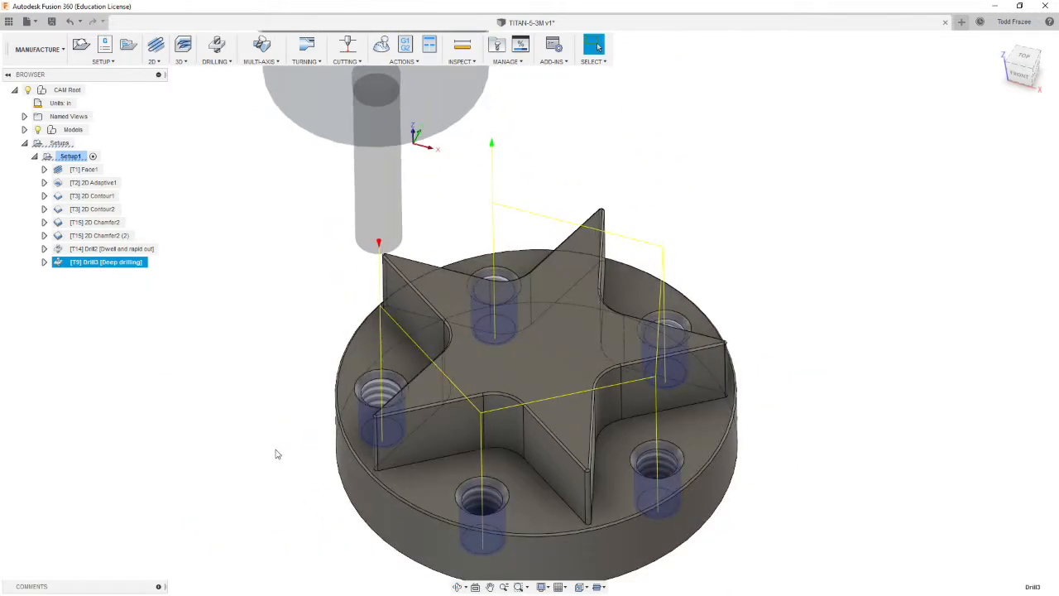
pyautogui.click(129, 362)
# Step: Start a new drill operation using tool 12, the 1/4x0.05" right-hand tap, from the TITAN_BUILDING_BLOCKS_TOOLS library
pyautogui.click(231, 64)
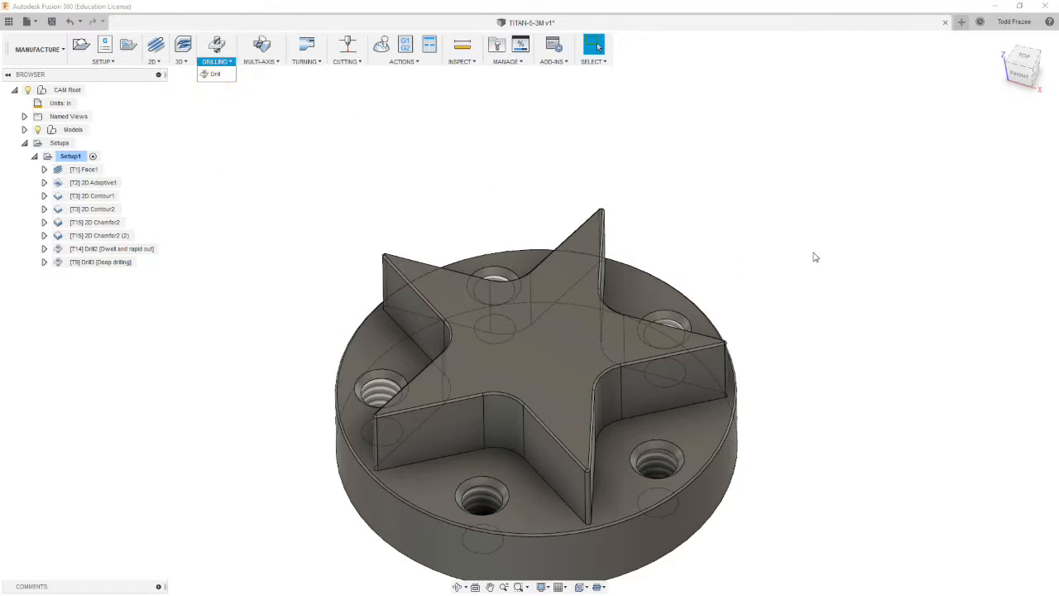
pyautogui.click(220, 76)
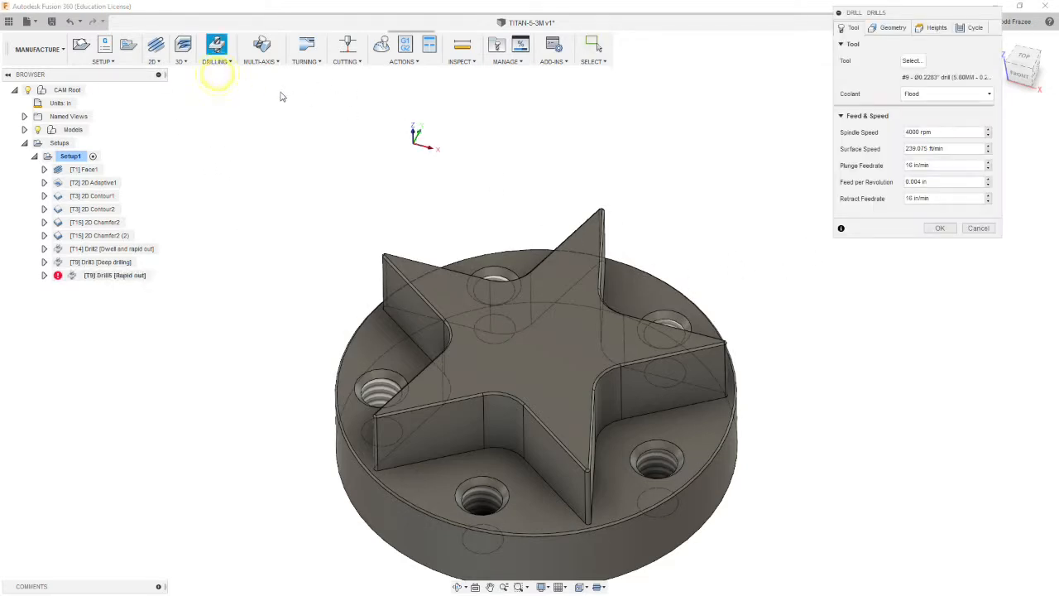
pyautogui.click(913, 63)
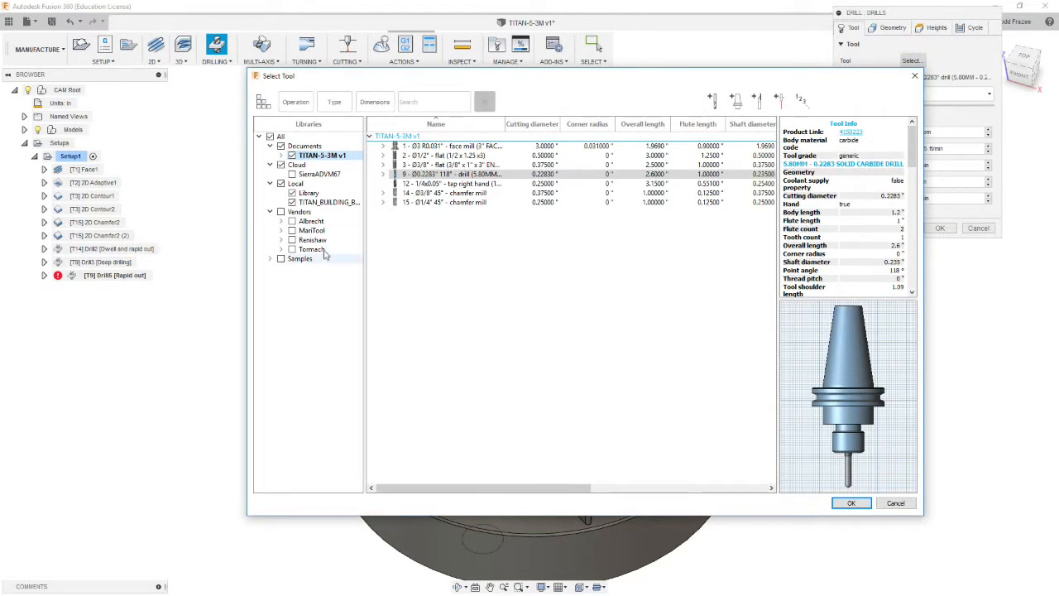
pyautogui.click(324, 202)
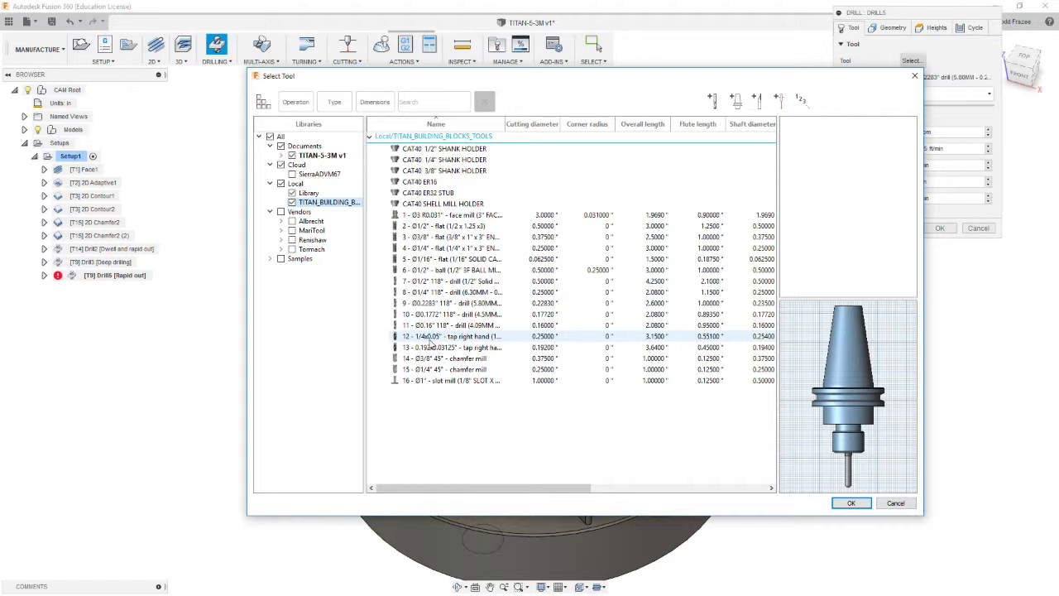
pyautogui.doubleClick(429, 338)
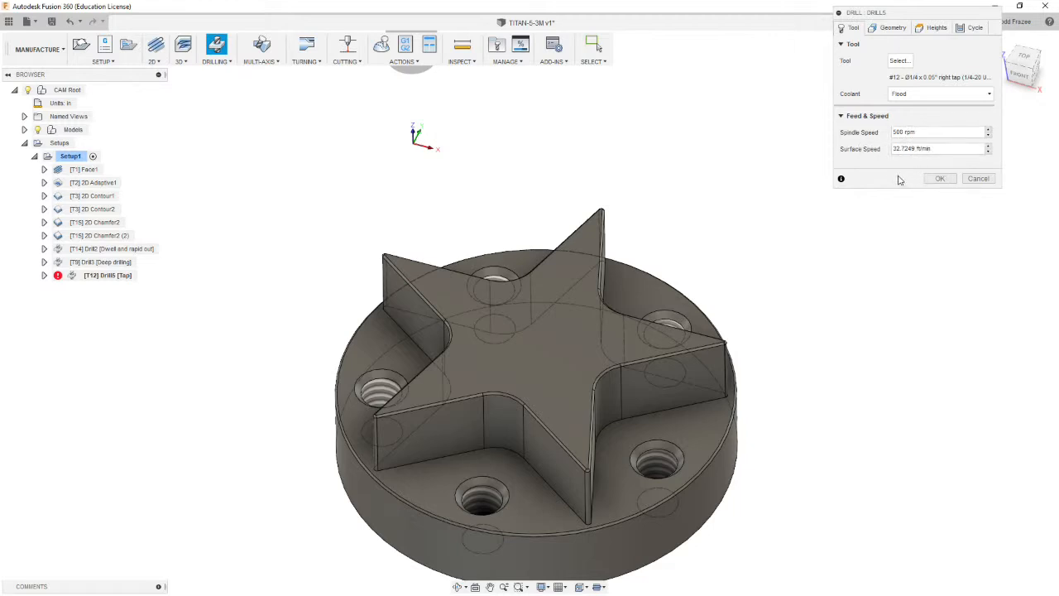
# Step: Select one threaded hole's cylindrical wall as the tapping geometry and include all holes of the same diameter
pyautogui.click(892, 27)
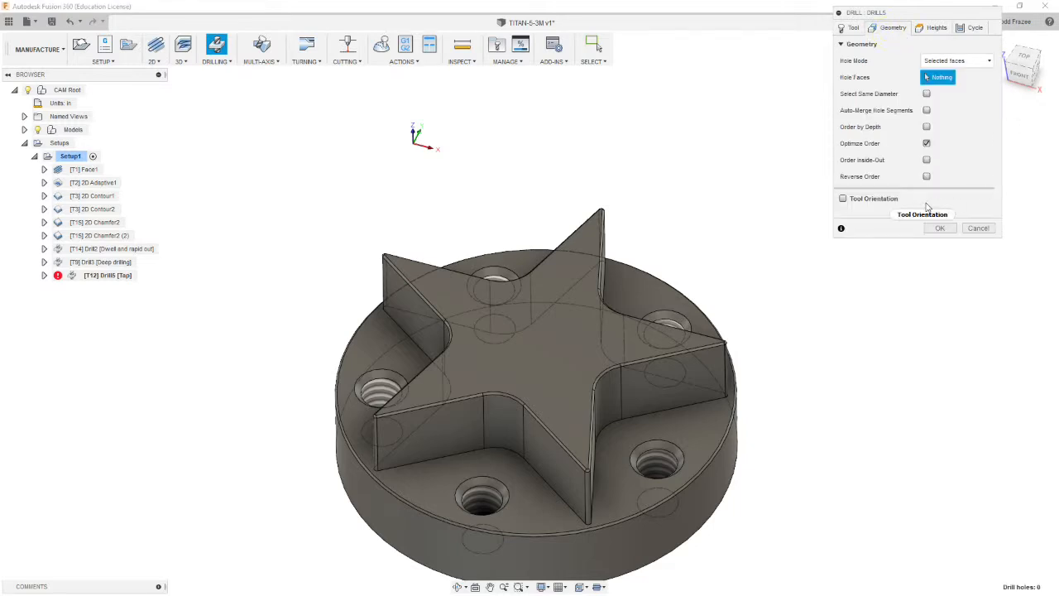
pyautogui.click(659, 460)
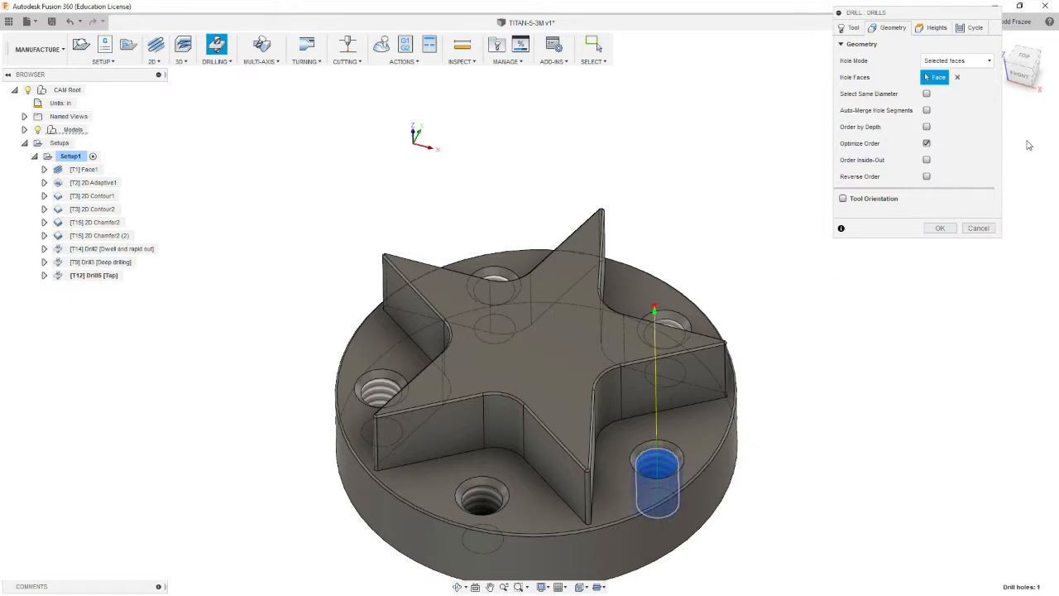
pyautogui.click(926, 94)
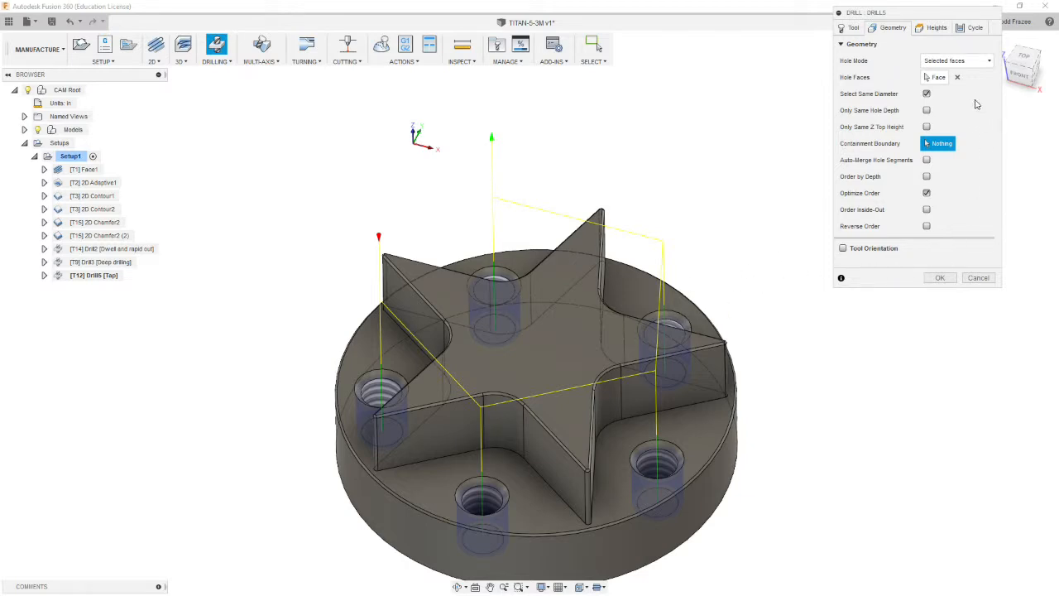
# Step: Reference the tapping operation's retract and feed heights from the model top and its top height from the base's flat upper face around the star
pyautogui.click(936, 28)
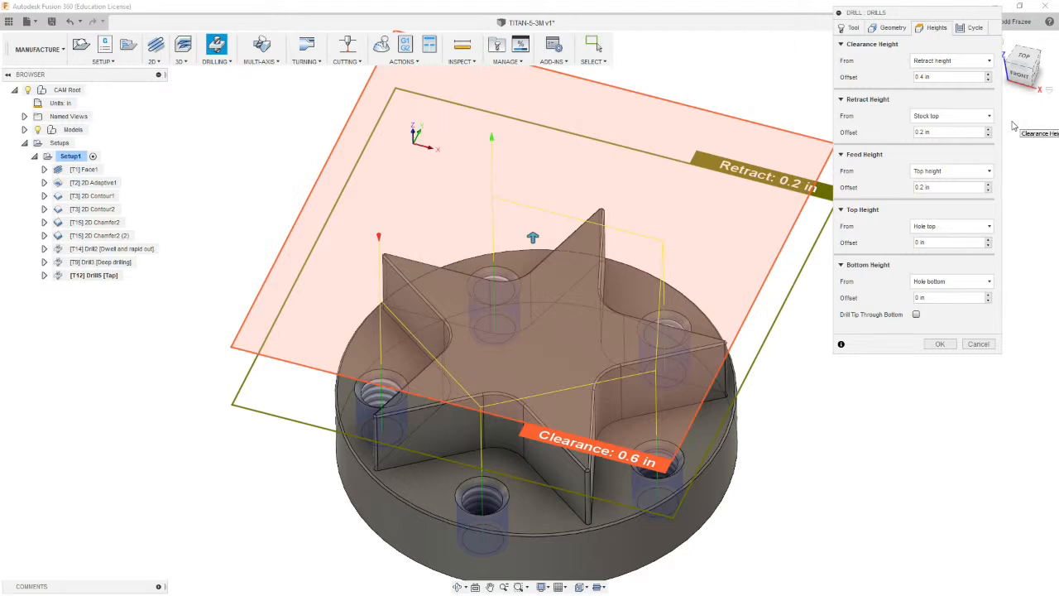
pyautogui.click(942, 117)
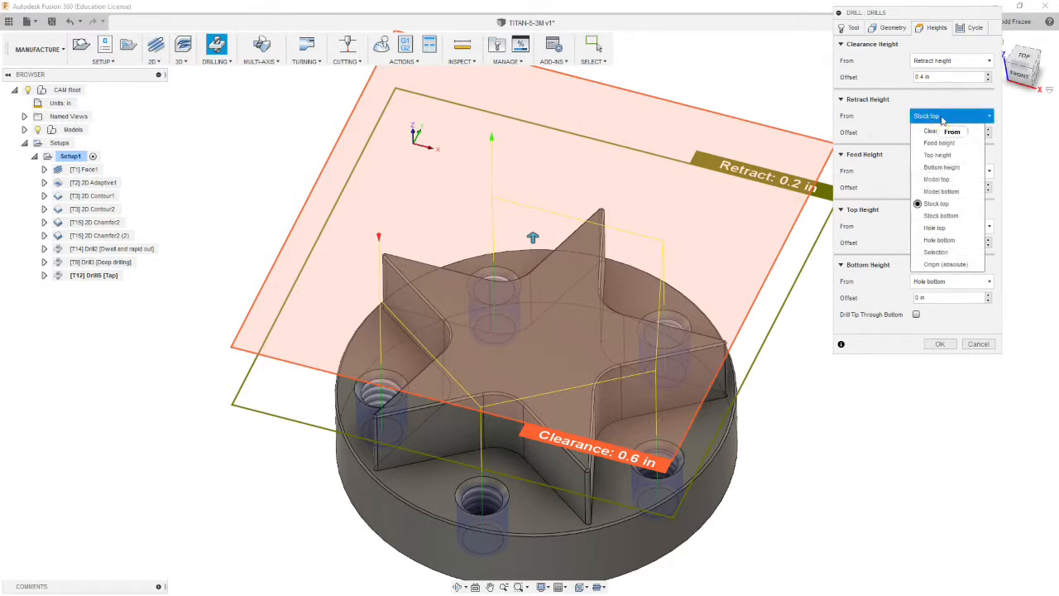
pyautogui.click(936, 178)
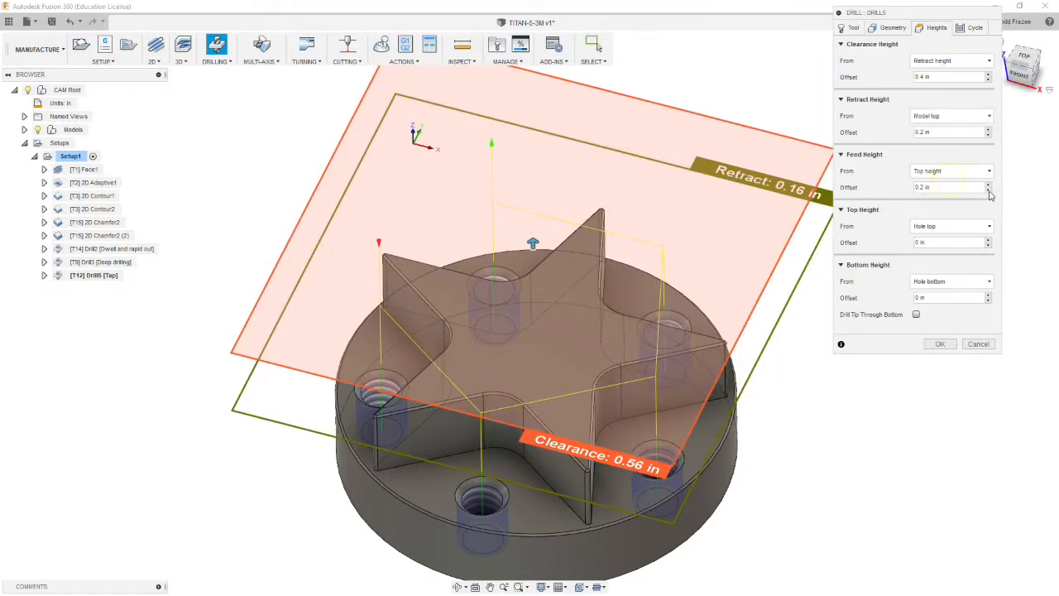
pyautogui.click(956, 226)
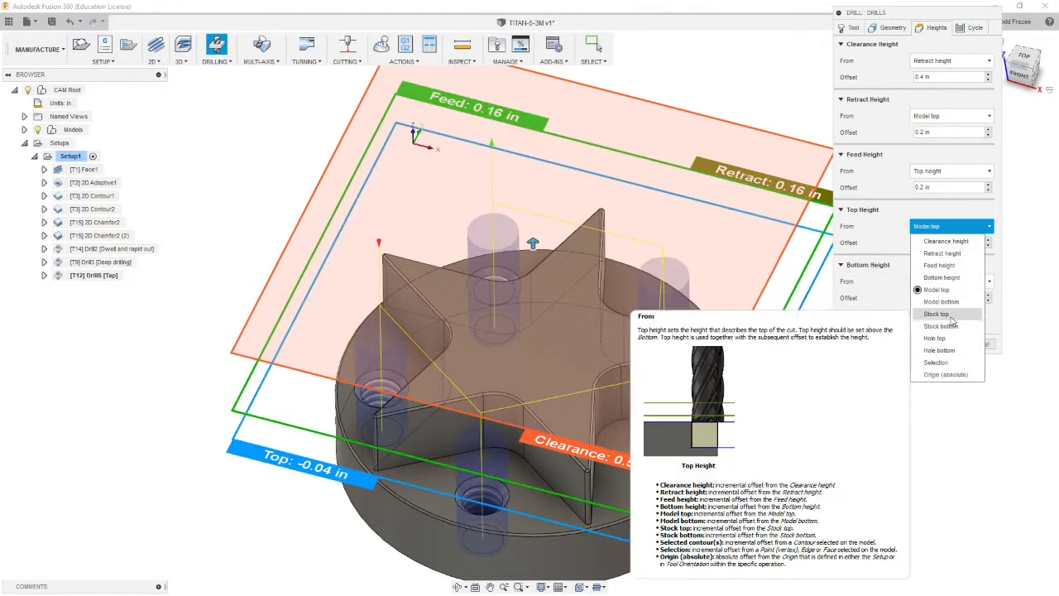
pyautogui.click(936, 363)
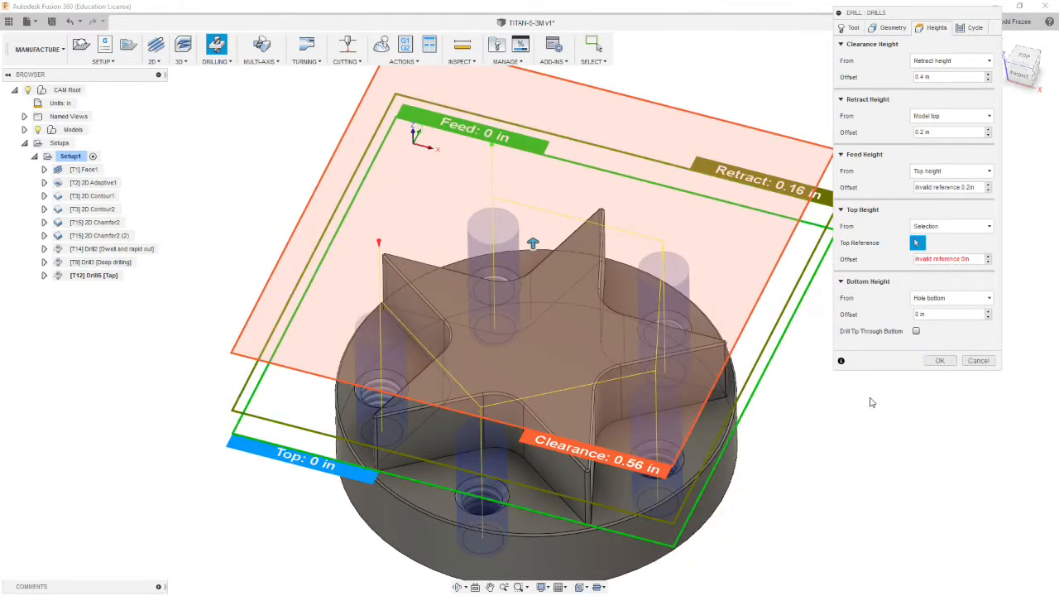
pyautogui.click(727, 433)
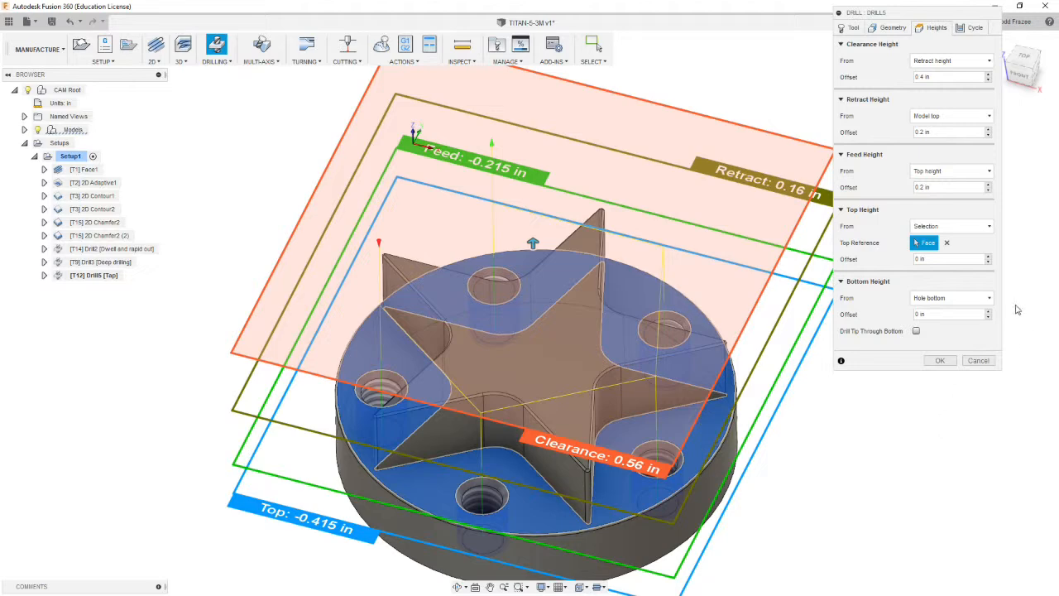
pyautogui.click(956, 171)
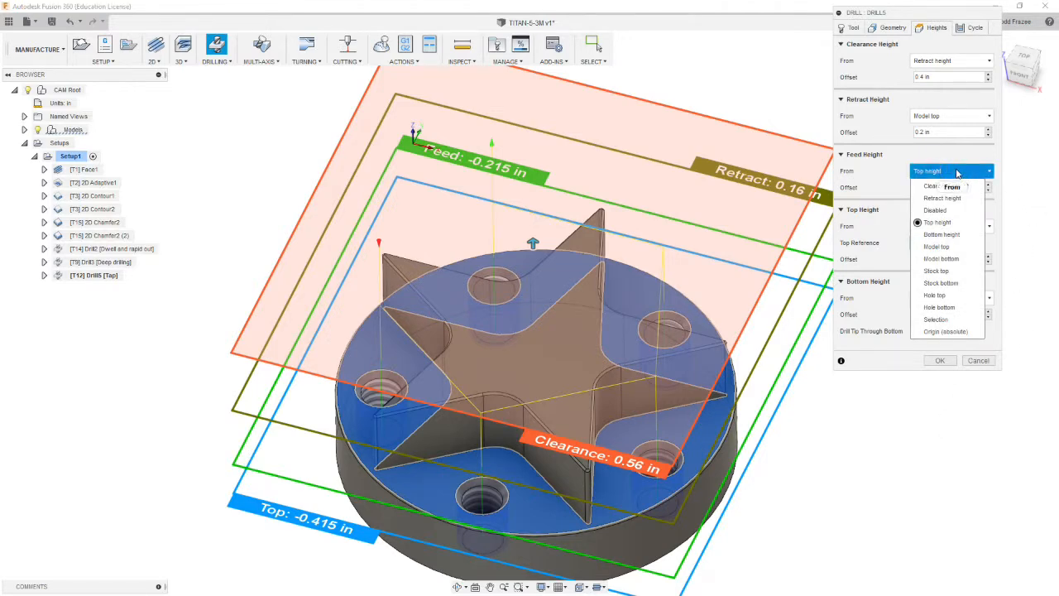
pyautogui.click(939, 247)
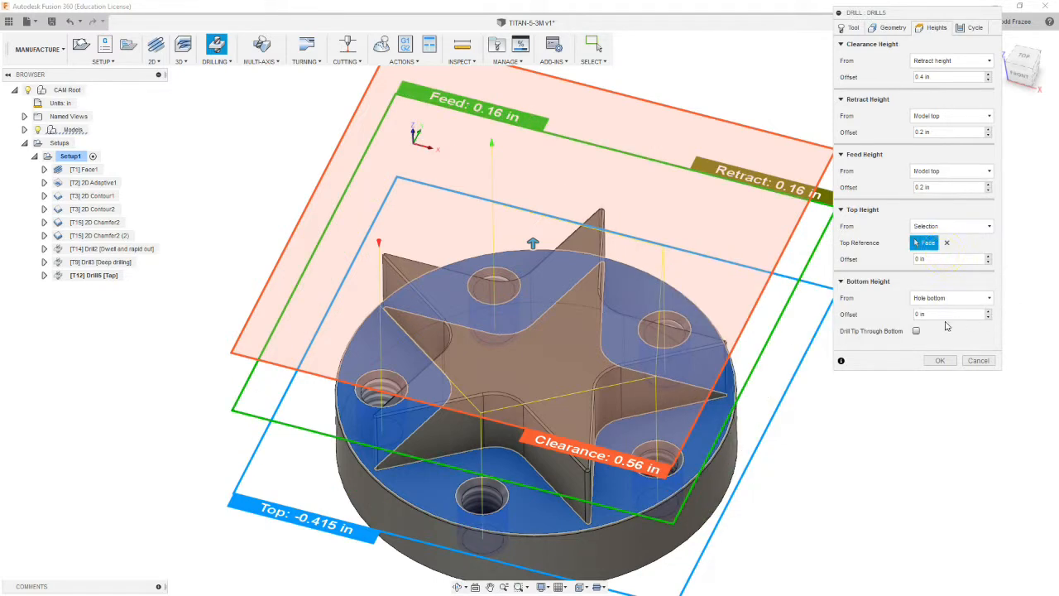
# Step: Set the tapping bottom height from the base's flat upper face around the star with an offset of -.275 in
pyautogui.keyDown('shift'); pyautogui.moveTo(707, 291); pyautogui.dragTo(642, 289, button='middle'); pyautogui.keyUp('shift')
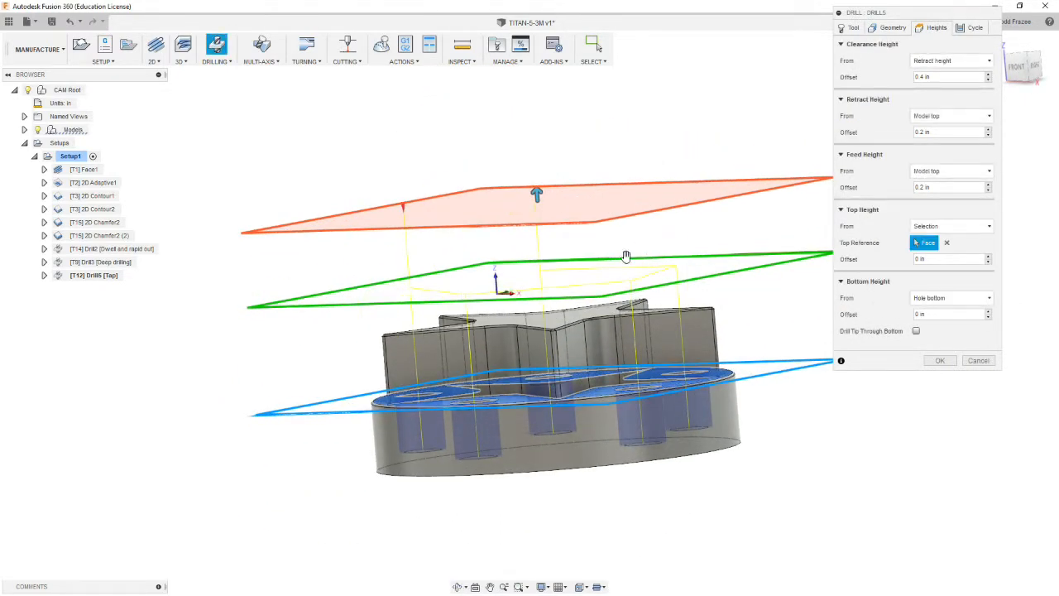
pyautogui.keyDown('shift'); pyautogui.moveTo(711, 347); pyautogui.dragTo(773, 358, button='middle'); pyautogui.keyUp('shift')
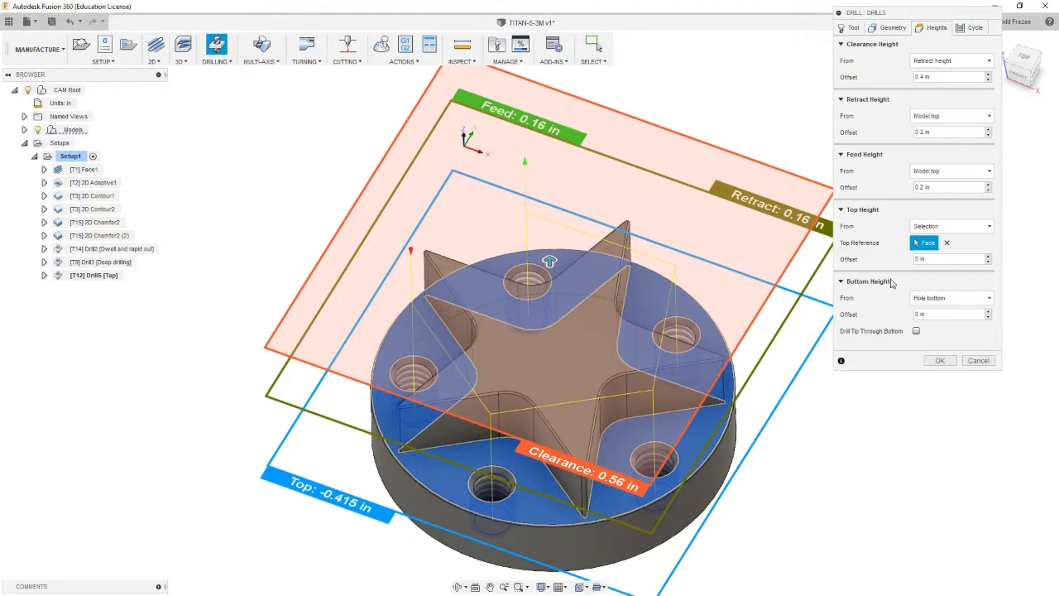
pyautogui.click(979, 300)
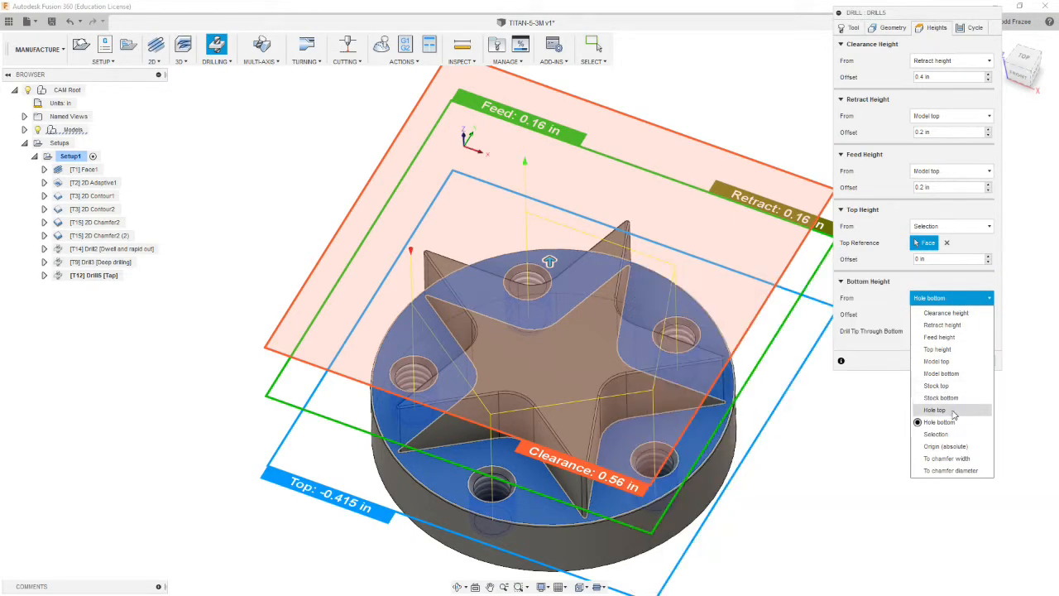
pyautogui.click(951, 435)
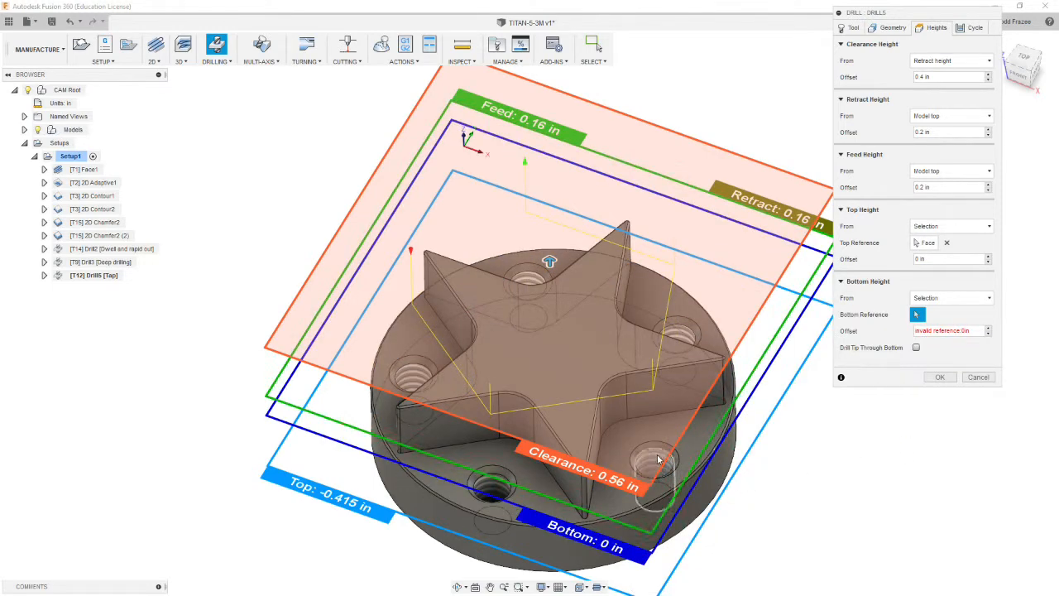
pyautogui.click(920, 330)
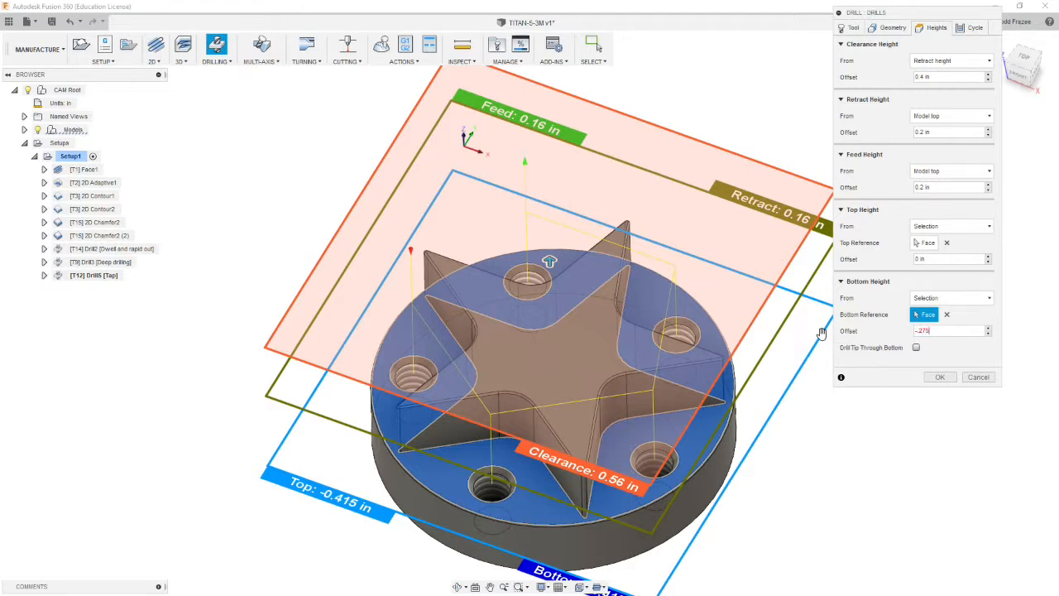
pyautogui.press('Return')
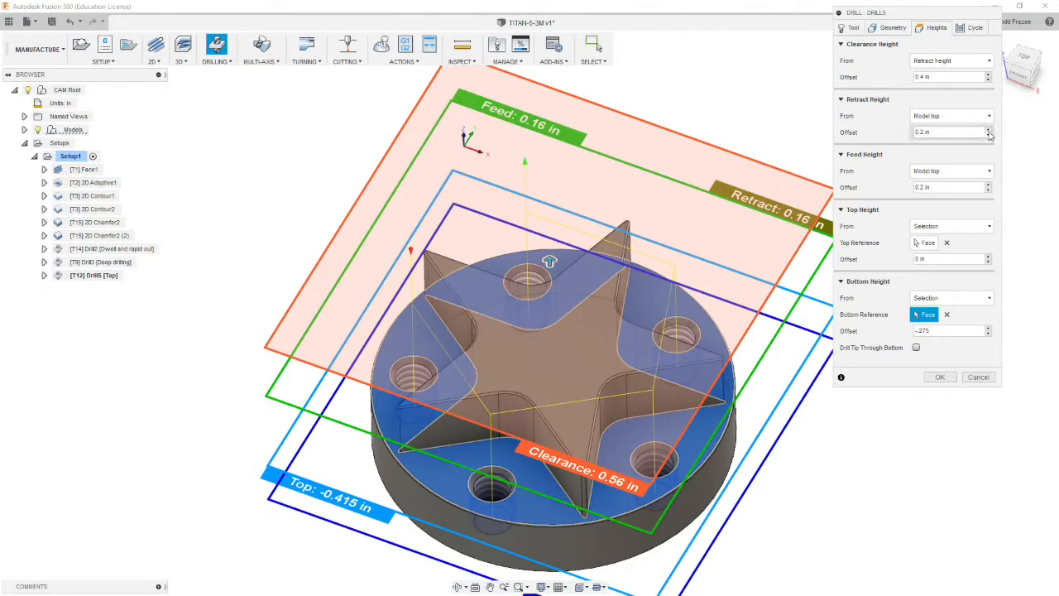
# Step: Set the tapping operation's cycle type to Right tapping
pyautogui.keyDown('shift'); pyautogui.moveTo(584, 351); pyautogui.dragTo(622, 389, button='middle'); pyautogui.keyUp('shift')
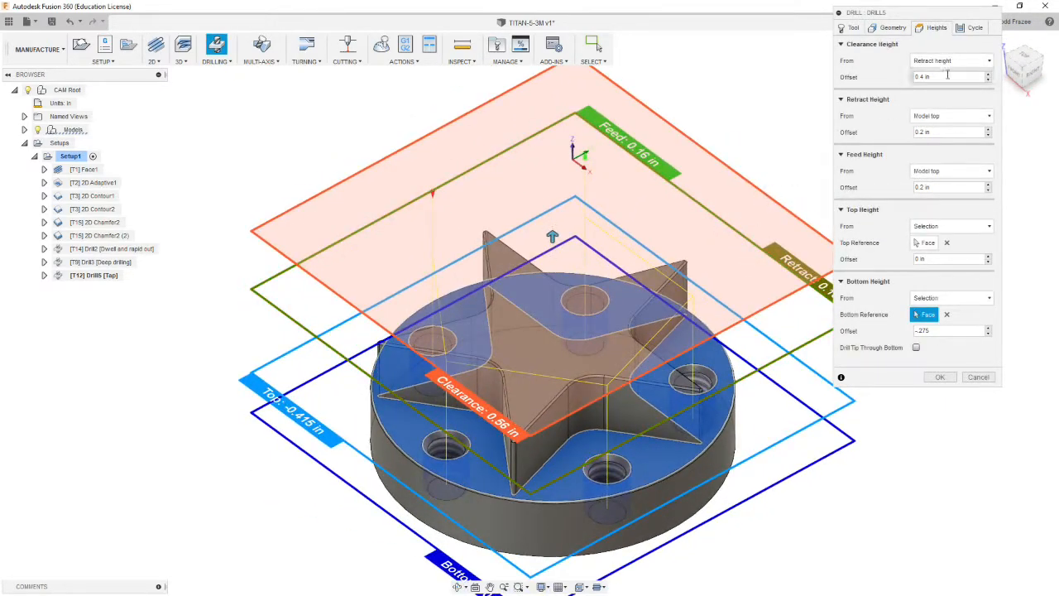
pyautogui.click(968, 28)
pyautogui.click(917, 62)
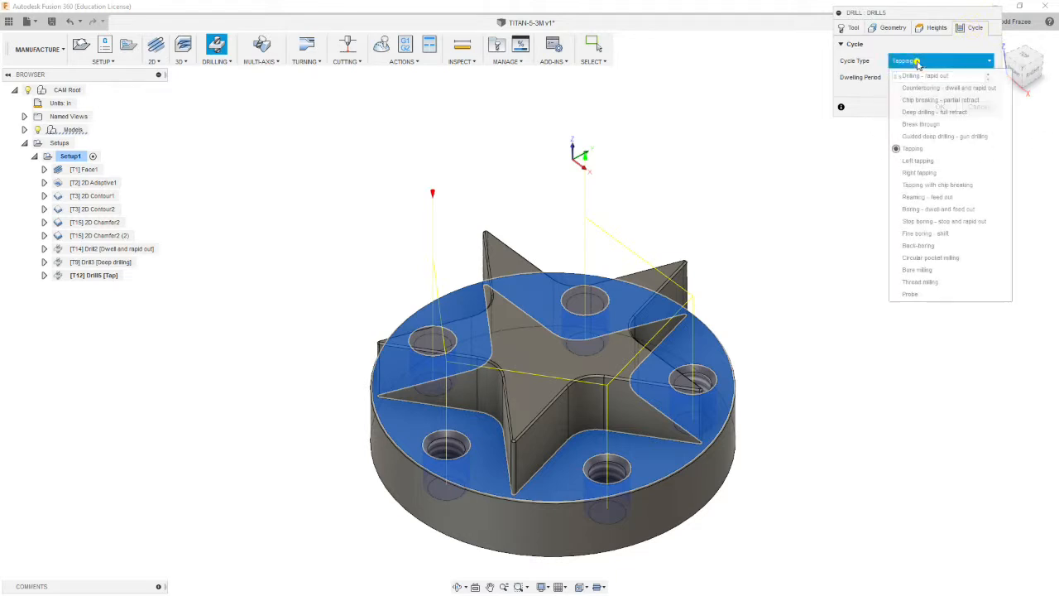
pyautogui.click(919, 172)
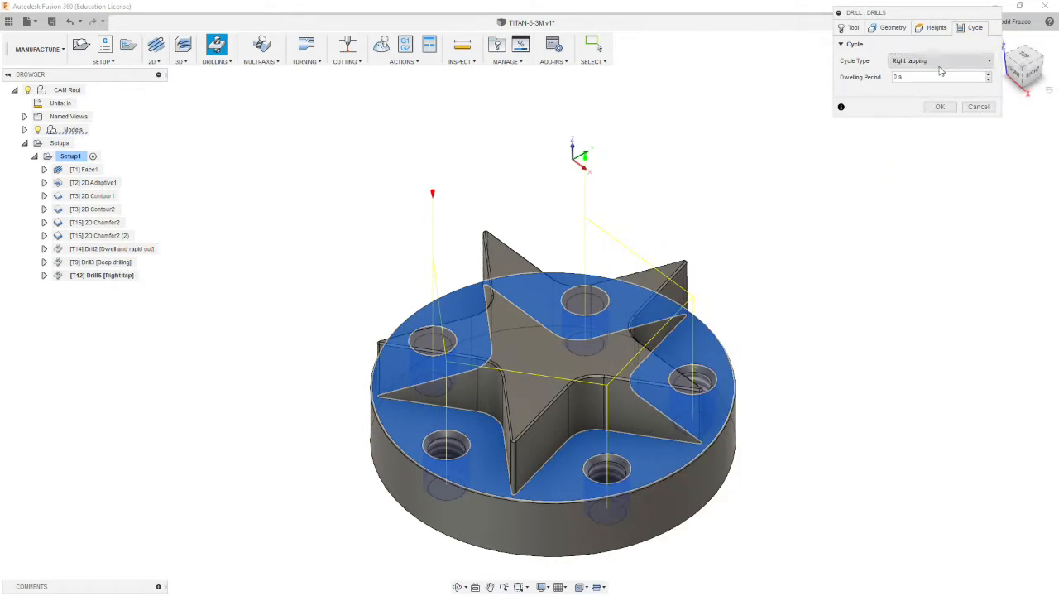
# Step: Finish the tapping operation and save the design as a new version
pyautogui.click(940, 106)
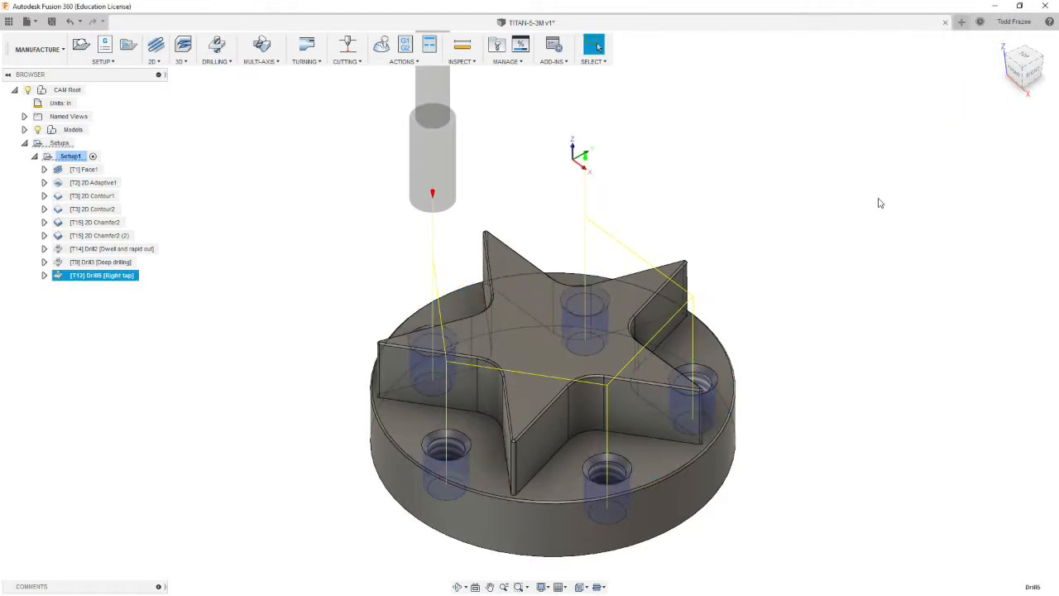
pyautogui.click(175, 374)
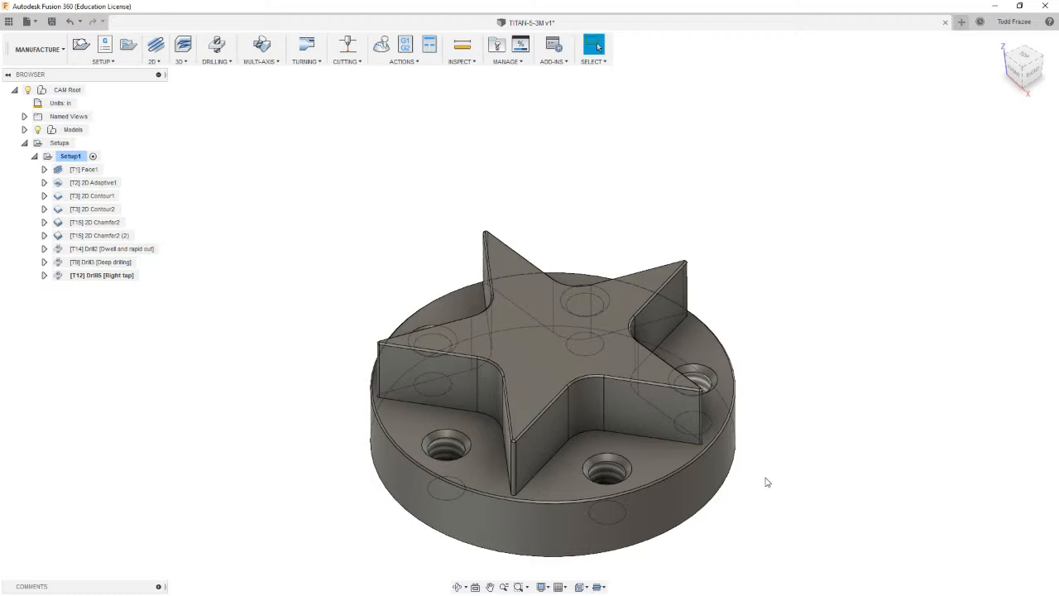
pyautogui.keyDown('shift'); pyautogui.moveTo(801, 446); pyautogui.dragTo(773, 430, button='middle'); pyautogui.keyUp('shift')
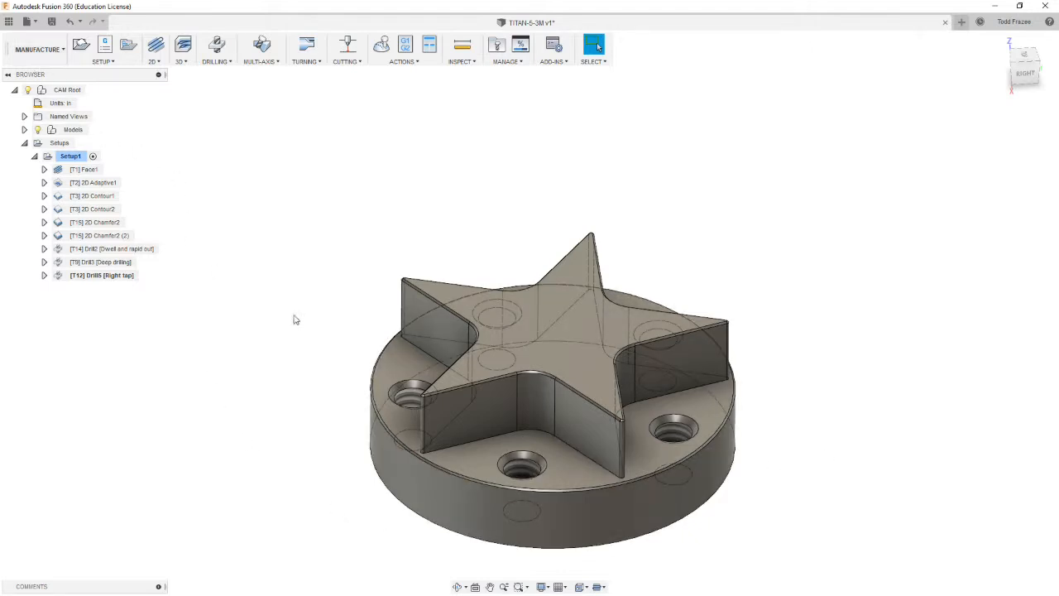
pyautogui.click(222, 329)
pyautogui.click(51, 21)
pyautogui.click(527, 313)
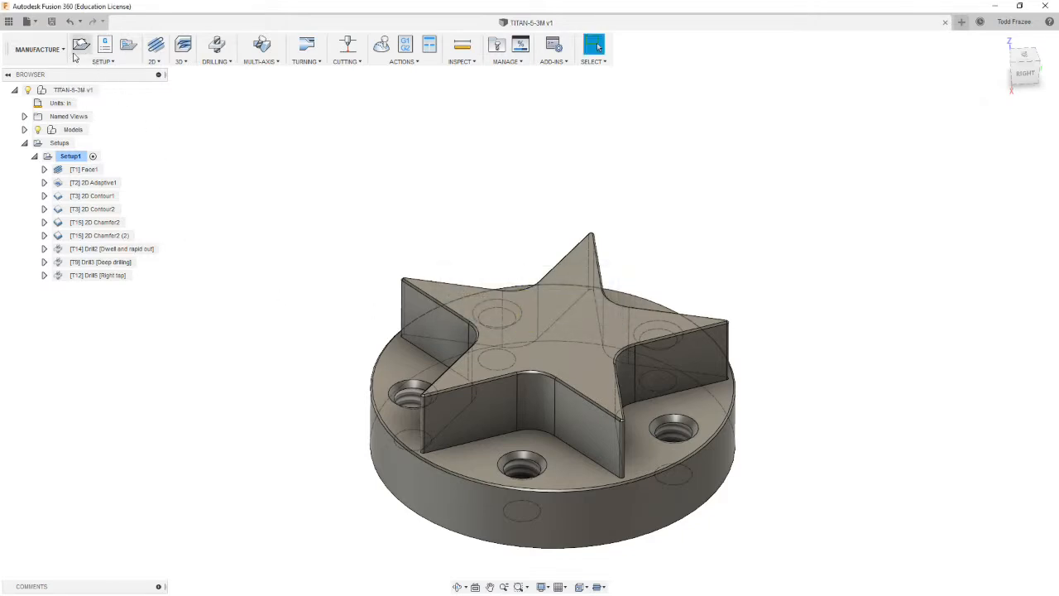
# Step: Switch to the Model workspace and start a sketch on the star's upper face
pyautogui.click(35, 49)
pyautogui.click(27, 75)
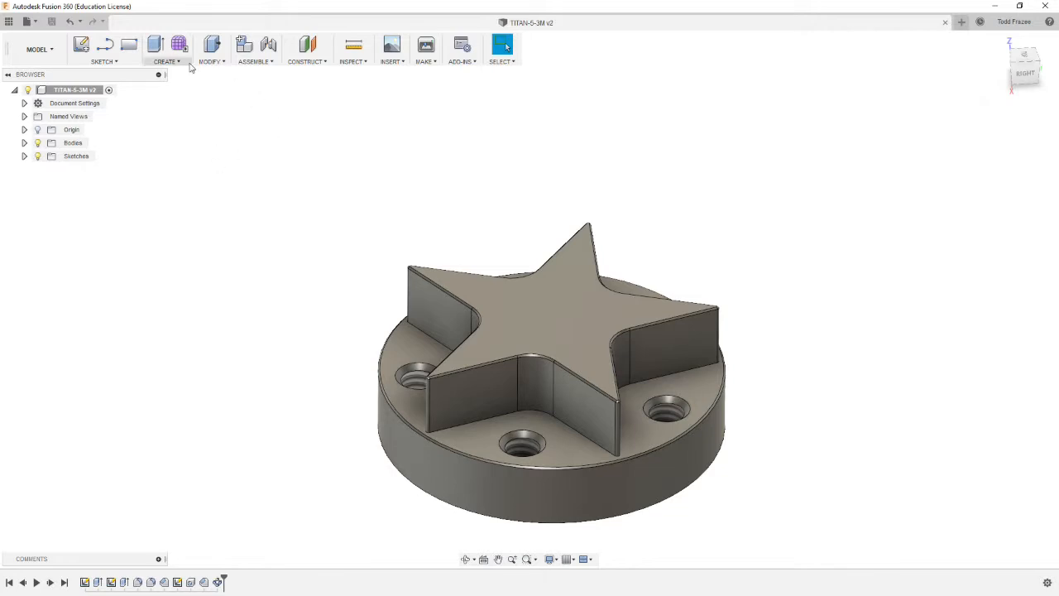
pyautogui.click(82, 45)
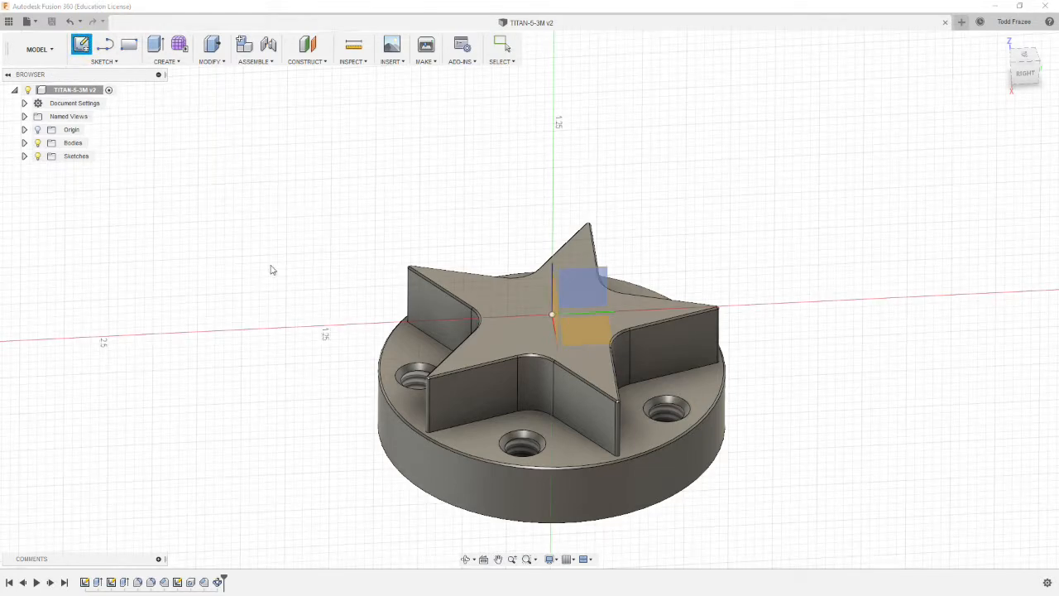
pyautogui.click(538, 333)
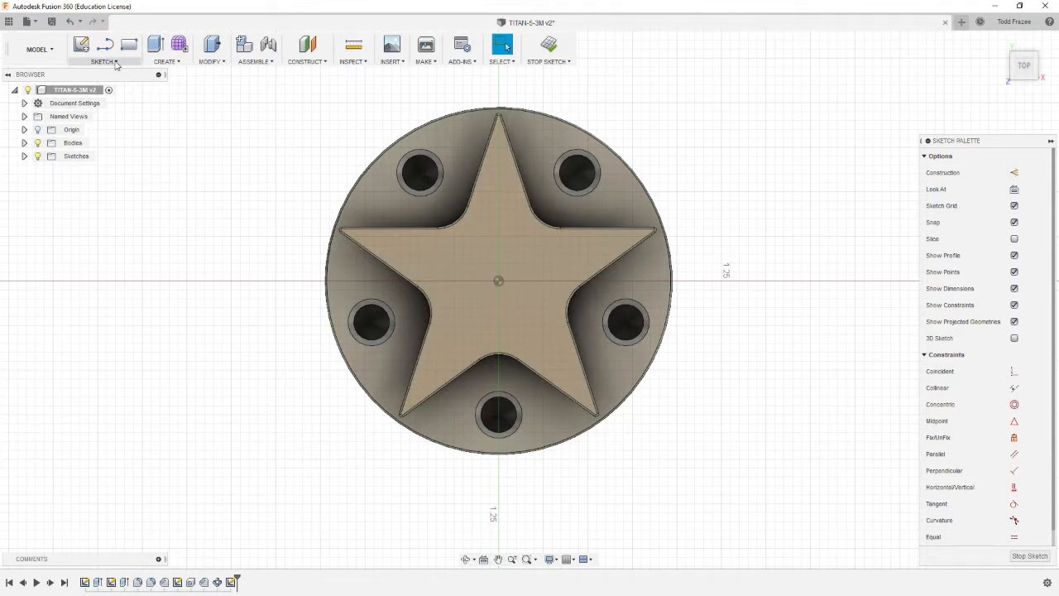
# Step: Add the sketch text "TF" to the star's upper face, rotated to -180 deg and placed around the star's centre
pyautogui.click(117, 62)
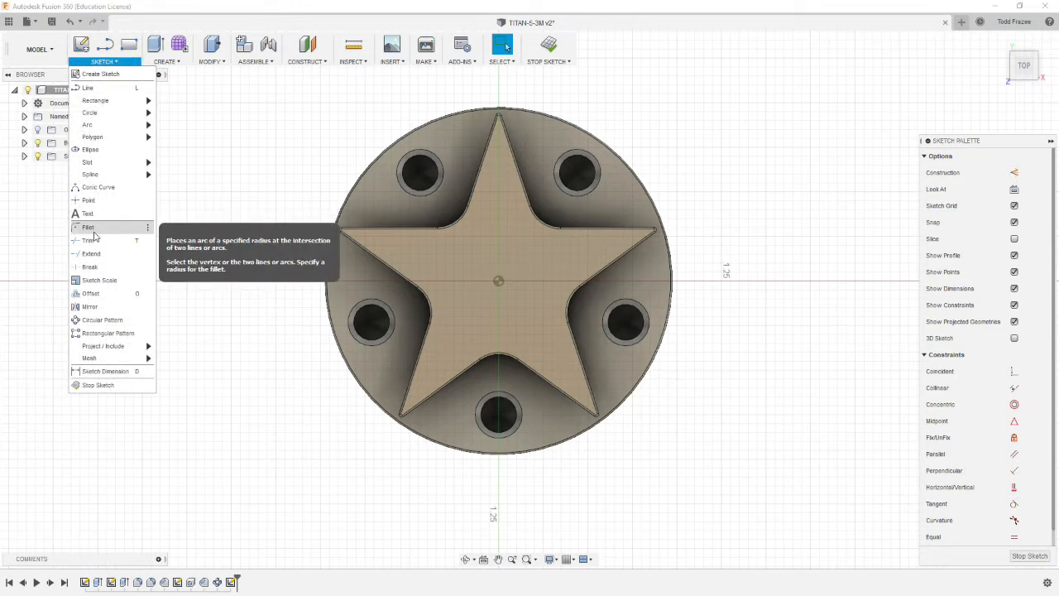
pyautogui.moveTo(115, 362)
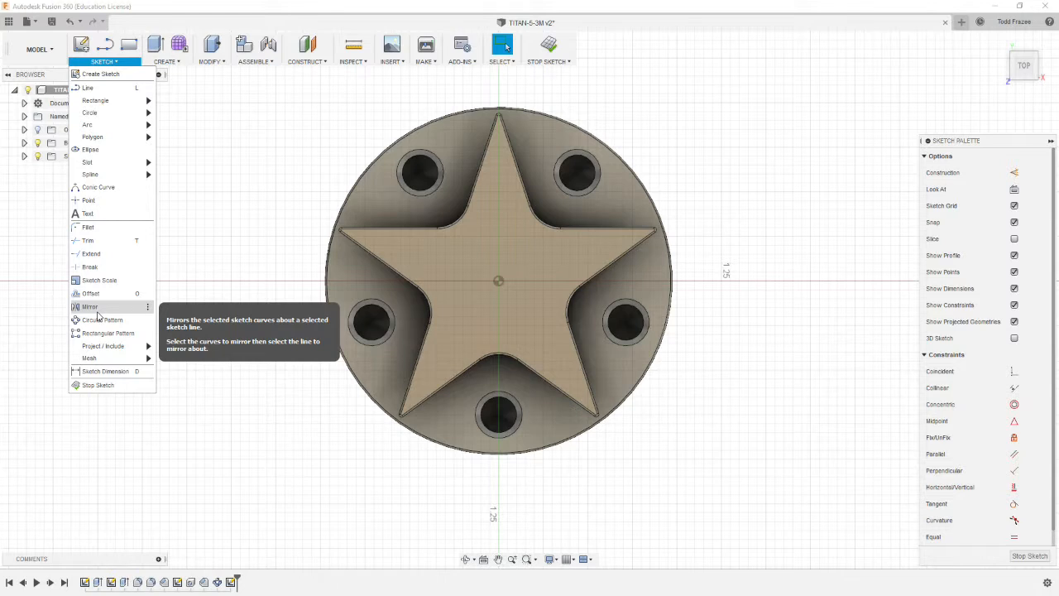
pyautogui.click(87, 213)
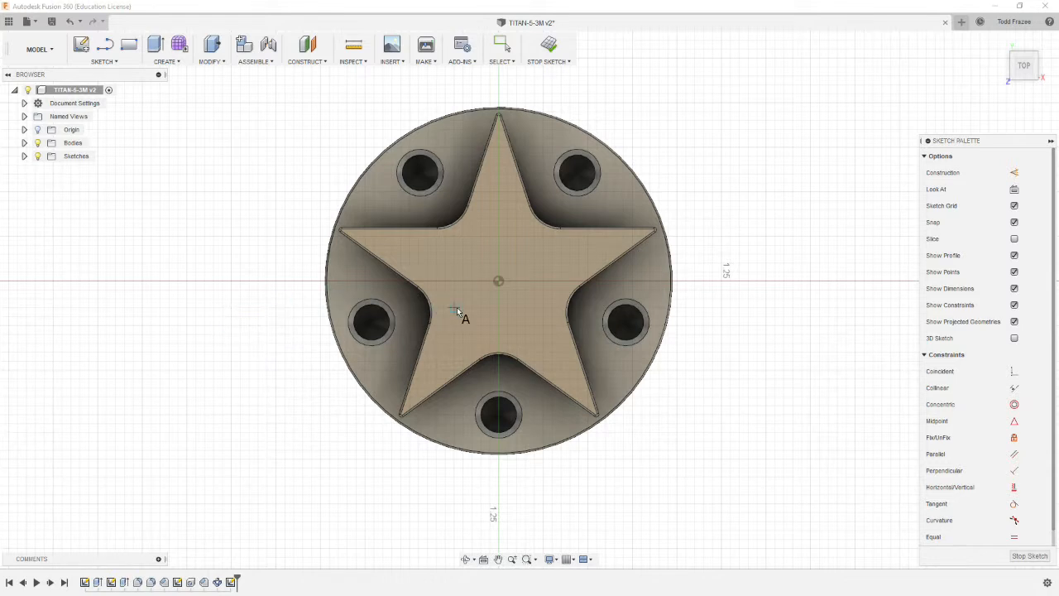
pyautogui.click(453, 272)
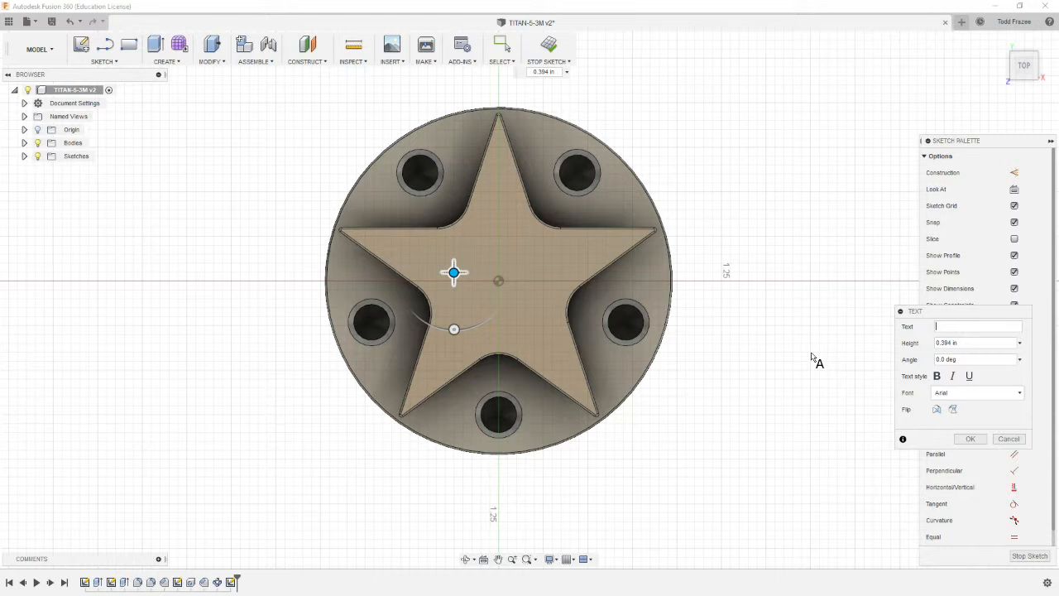
pyautogui.write('TF')
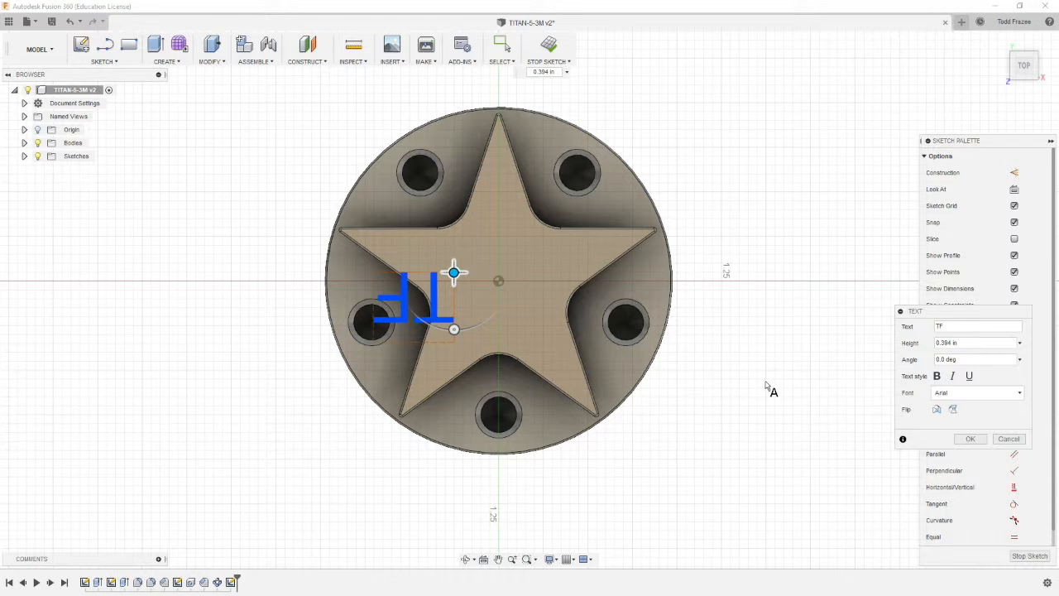
pyautogui.moveTo(453, 329); pyautogui.dragTo(454, 215)
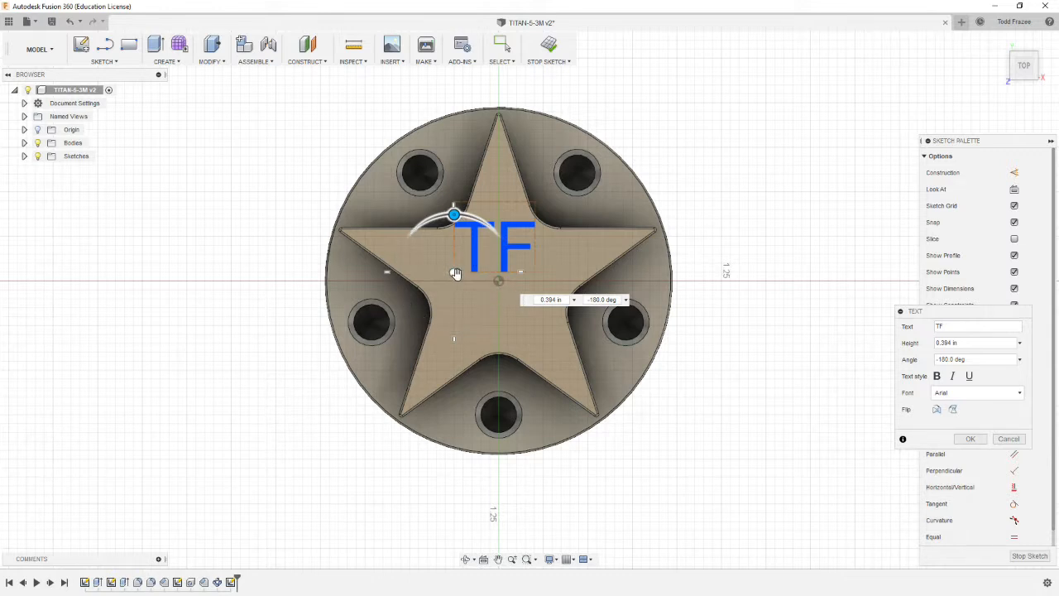
pyautogui.moveTo(454, 274); pyautogui.dragTo(461, 309)
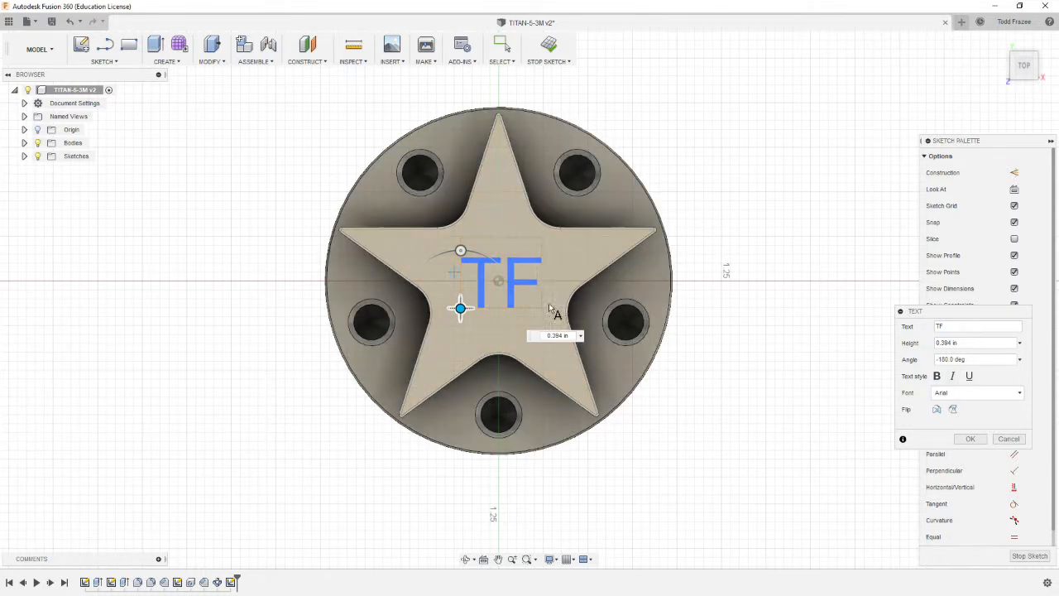
# Step: Set the text's font to the single-line Cdm.shx and recentre the letters on the star
pyautogui.click(966, 393)
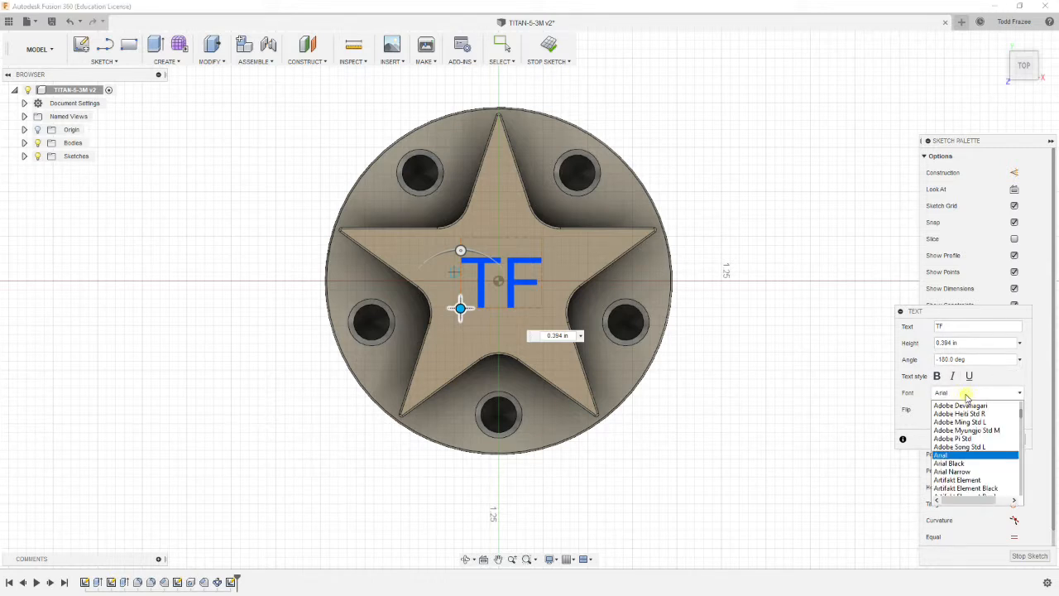
pyautogui.click(976, 405)
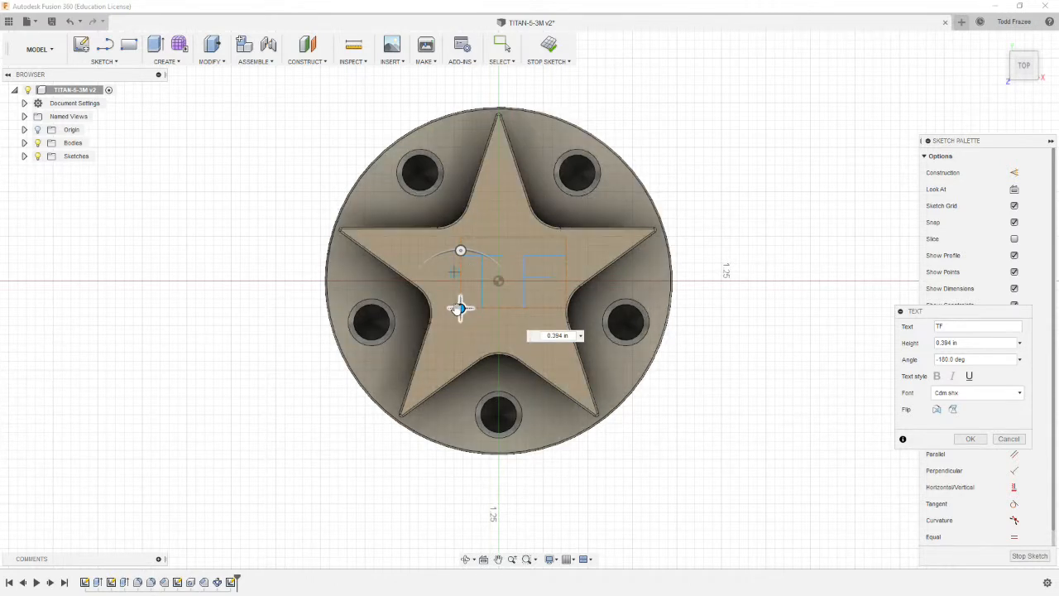
pyautogui.moveTo(461, 308); pyautogui.dragTo(454, 308)
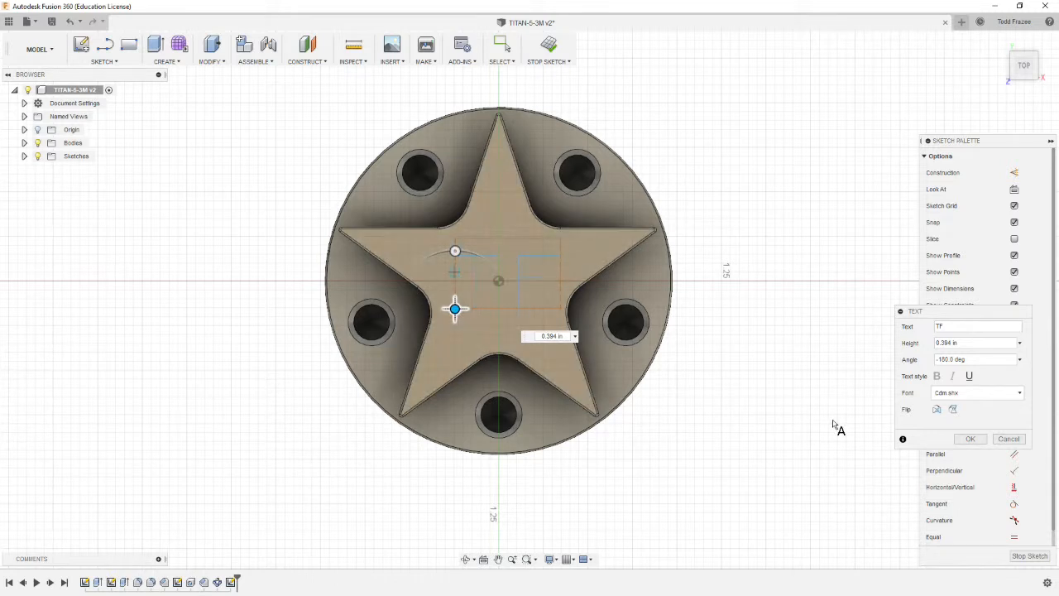
pyautogui.click(971, 439)
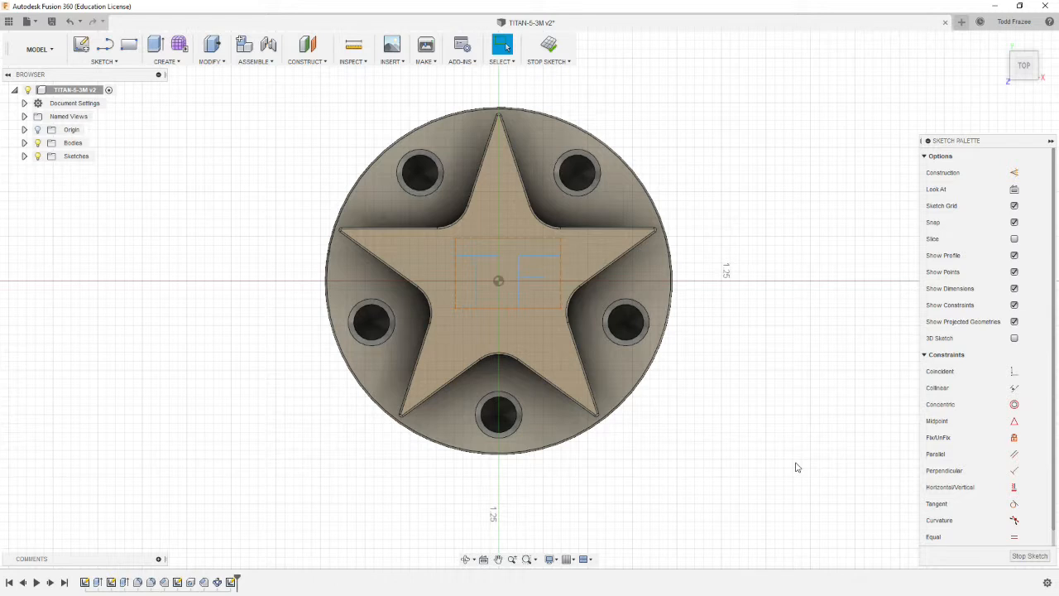
# Step: Explode the "TF" text into sketch lines and finish the sketch
pyautogui.rightClick(542, 262)
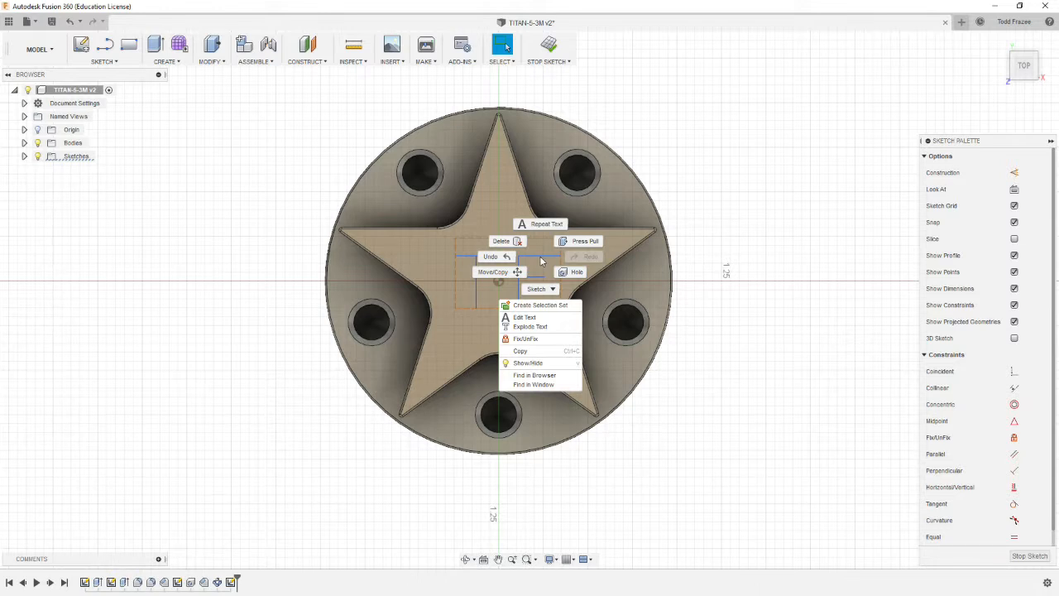
pyautogui.click(524, 327)
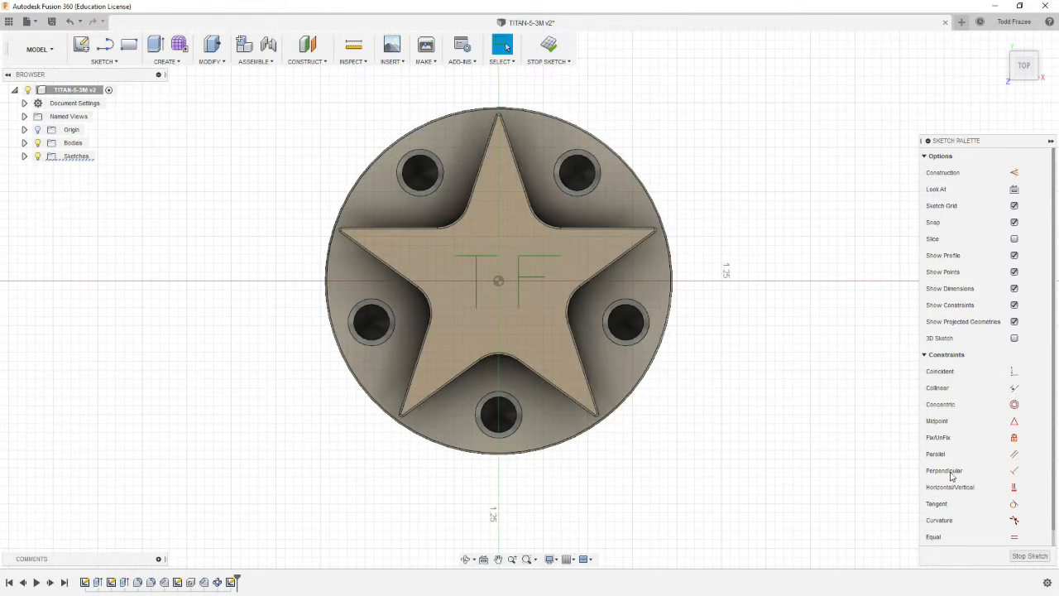
pyautogui.click(1029, 556)
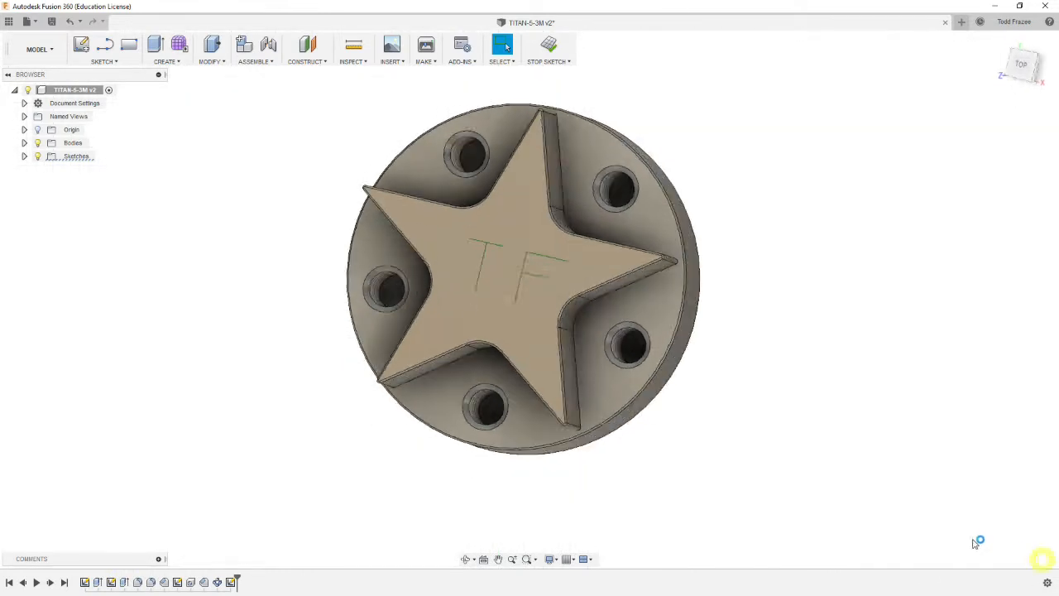
# Step: Save the design with the engraving sketch and return to the Manufacture workspace
pyautogui.keyDown('shift'); pyautogui.moveTo(835, 461); pyautogui.dragTo(858, 500, button='middle'); pyautogui.keyUp('shift')
pyautogui.click(52, 22)
pyautogui.click(534, 316)
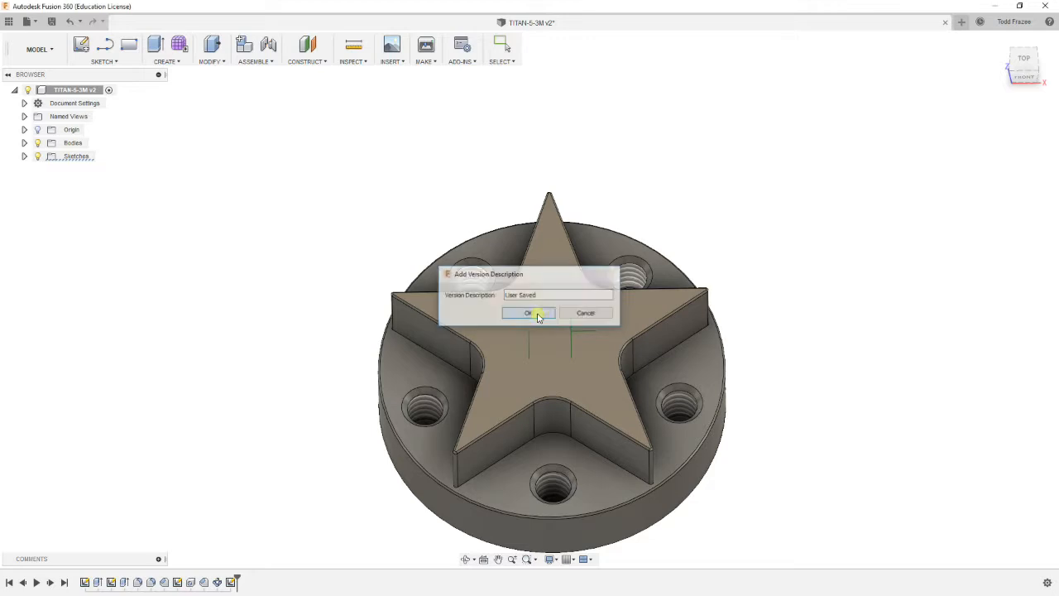
pyautogui.click(40, 49)
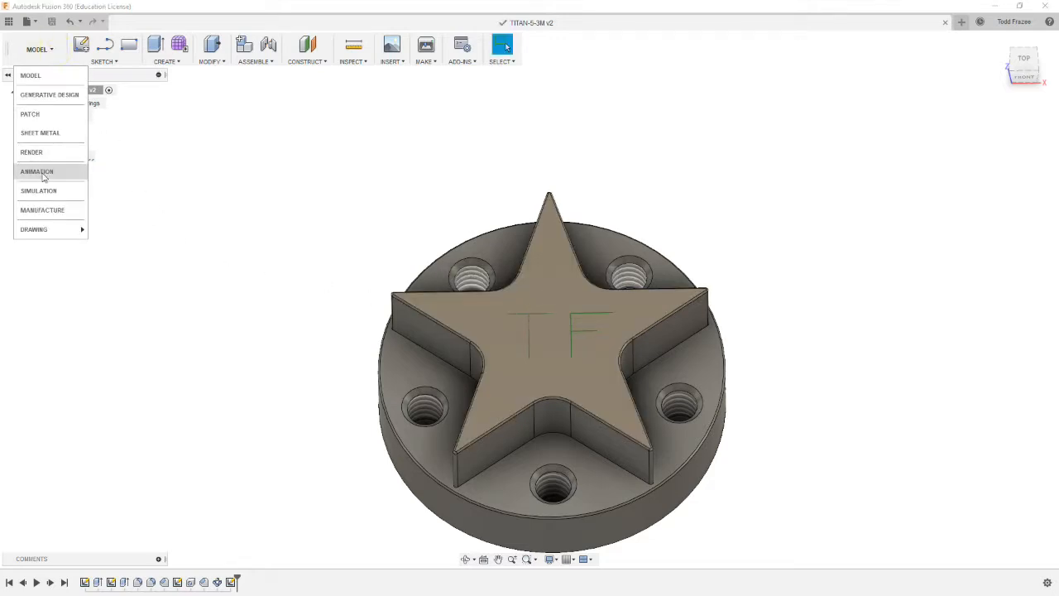
pyautogui.click(38, 208)
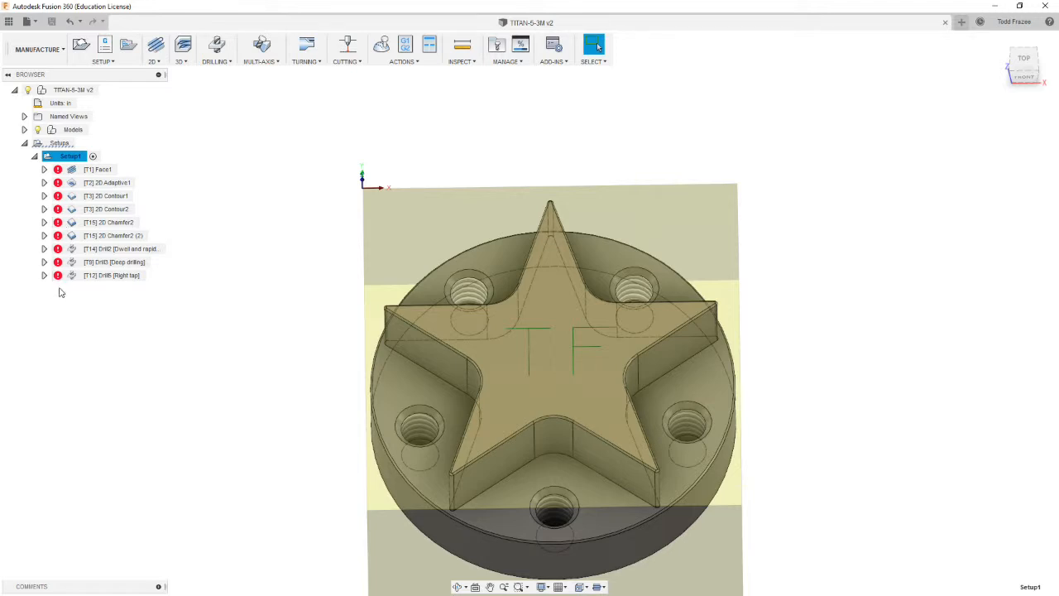
# Step: Regenerate all toolpaths in Setup1 and save the updated design
pyautogui.moveTo(242, 177)
pyautogui.keyDown('shift'); pyautogui.mouseDown(button='middle')
pyautogui.moveTo(234, 158)
pyautogui.moveTo(202, 156)
pyautogui.moveTo(221, 180)
pyautogui.moveTo(234, 170)
pyautogui.mouseUp(button='middle'); pyautogui.keyUp('shift')
pyautogui.click(59, 143)
pyautogui.click(86, 157)
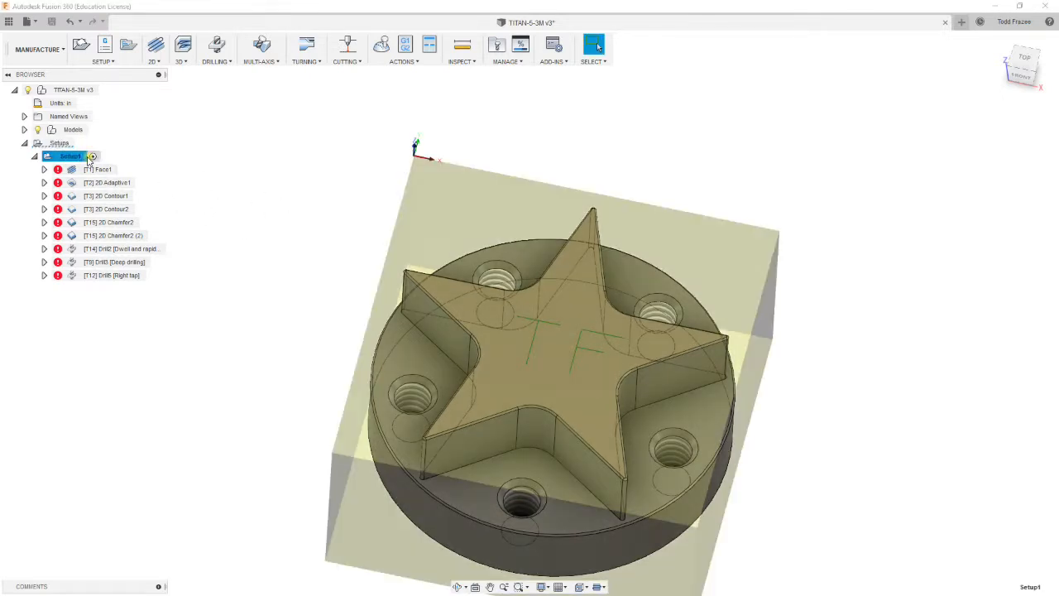
pyautogui.rightClick(76, 159)
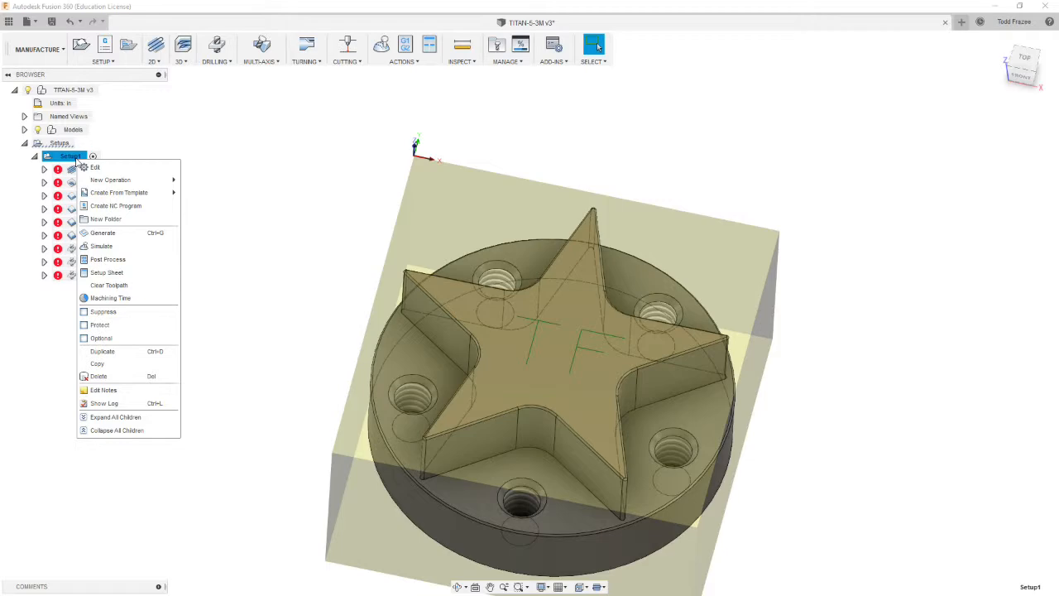
pyautogui.click(103, 233)
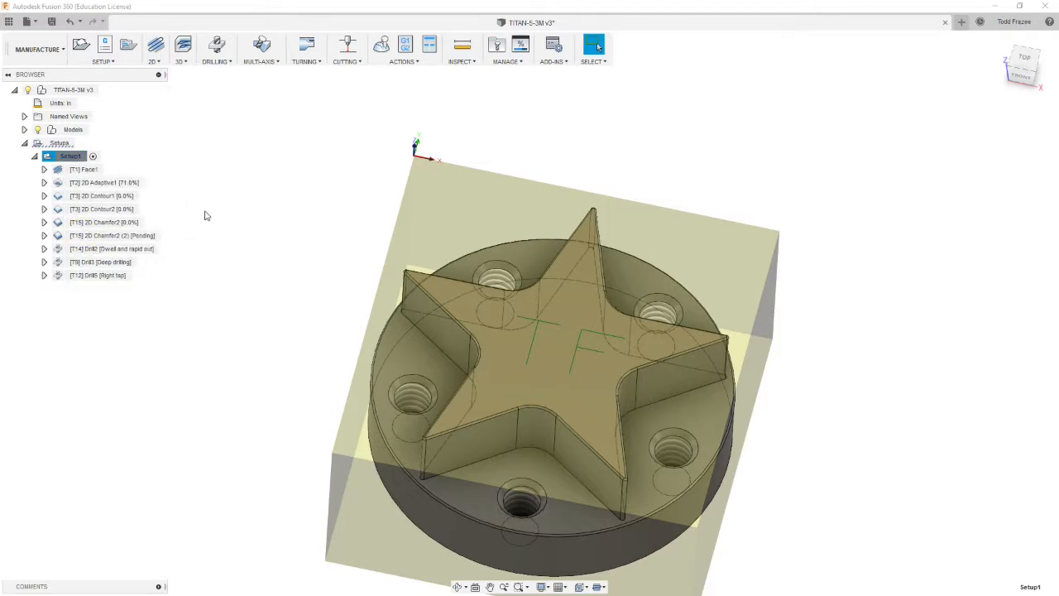
pyautogui.keyDown('shift'); pyautogui.moveTo(203, 217); pyautogui.dragTo(397, 244, button='middle'); pyautogui.keyUp('shift')
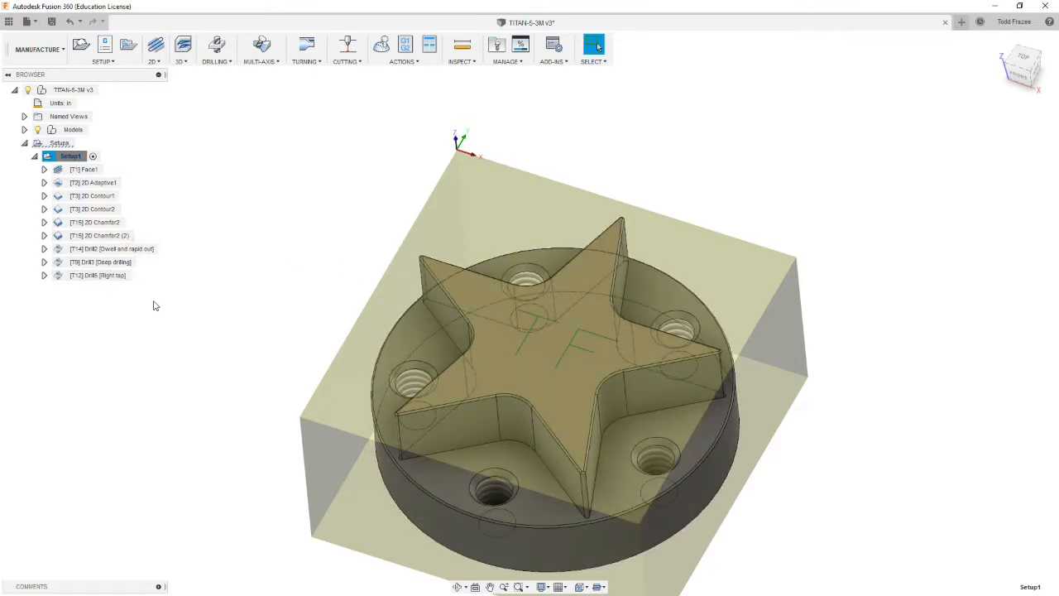
pyautogui.click(260, 218)
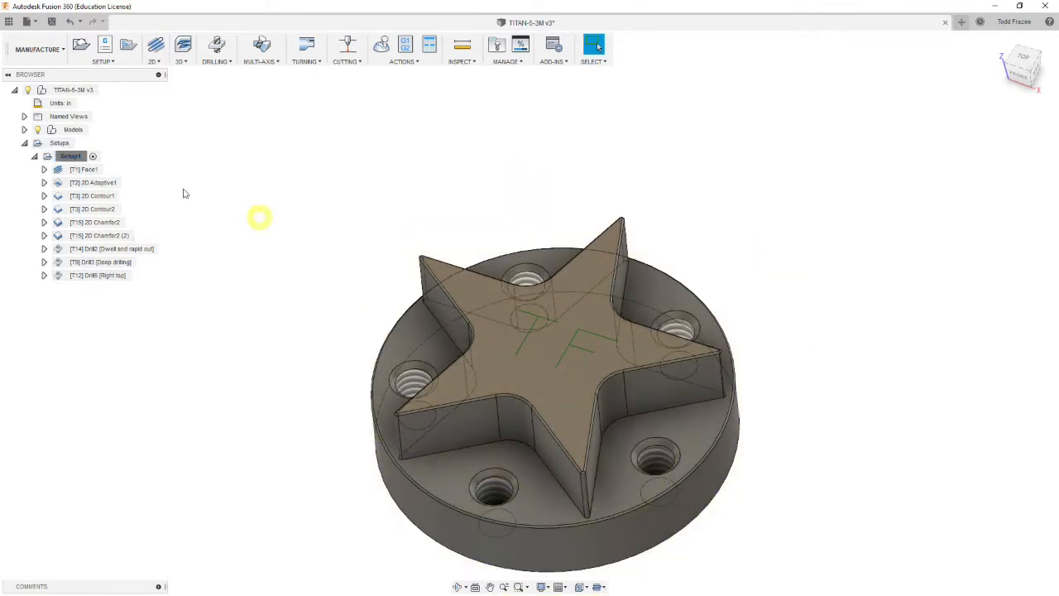
pyautogui.click(52, 21)
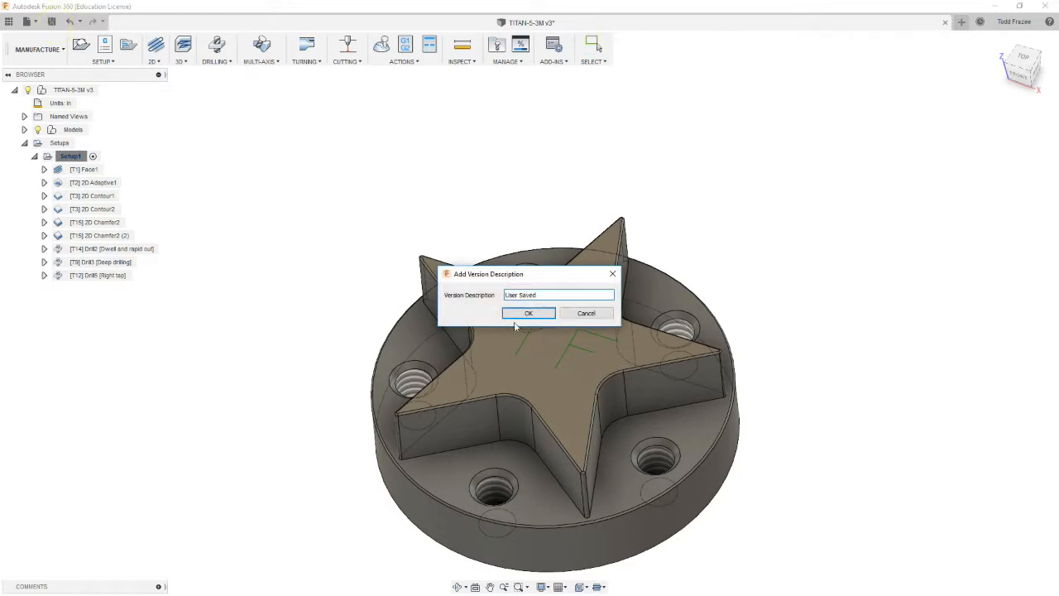
pyautogui.click(539, 309)
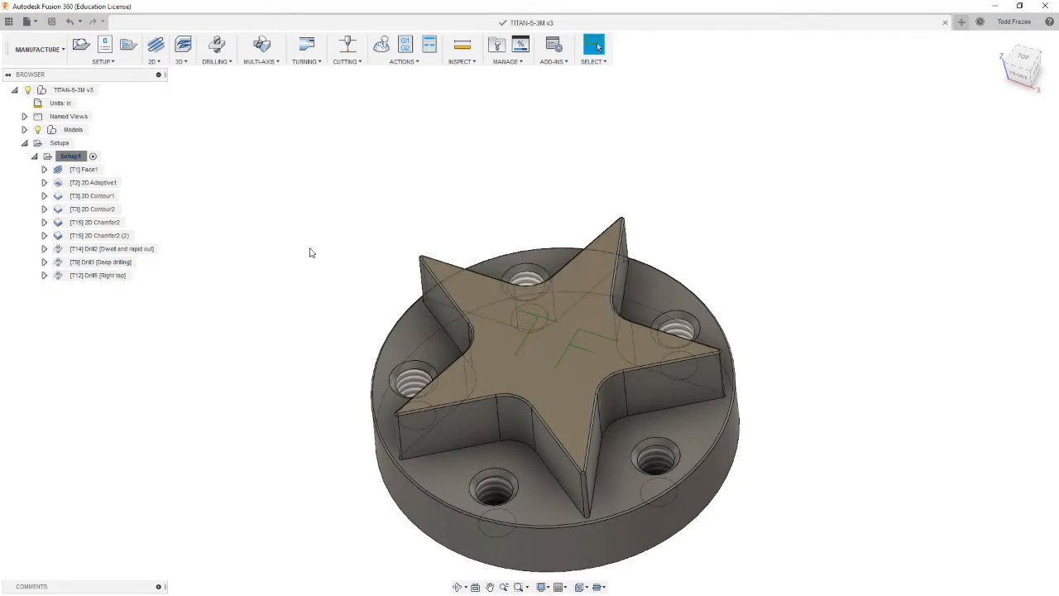
# Step: Create a 2D Trace operation in Setup1 using tool 15, the 1/4" 45° chamfer mill
pyautogui.click(154, 62)
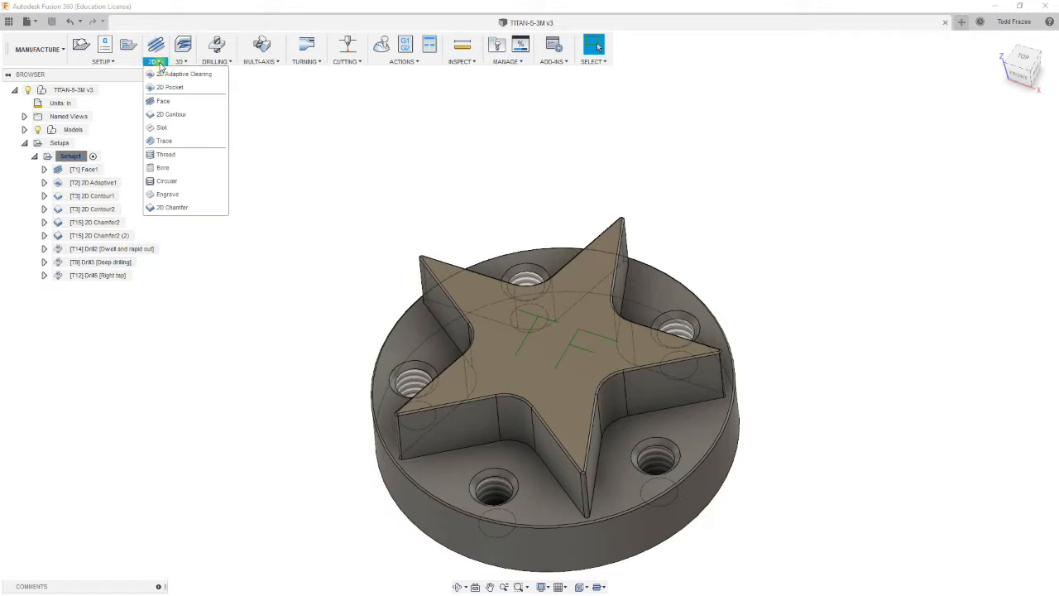
pyautogui.click(165, 141)
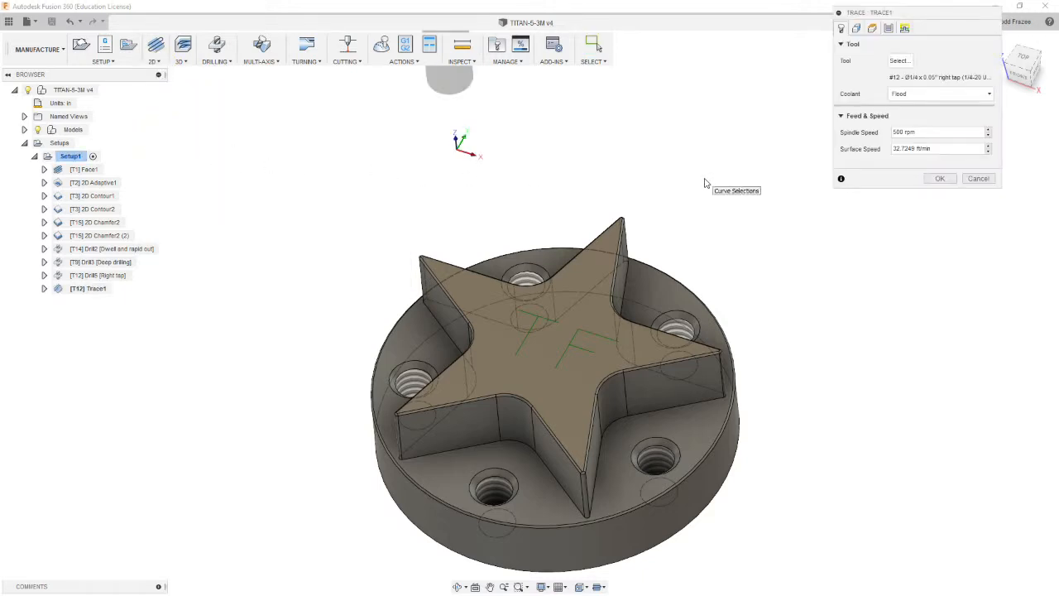
pyautogui.click(900, 61)
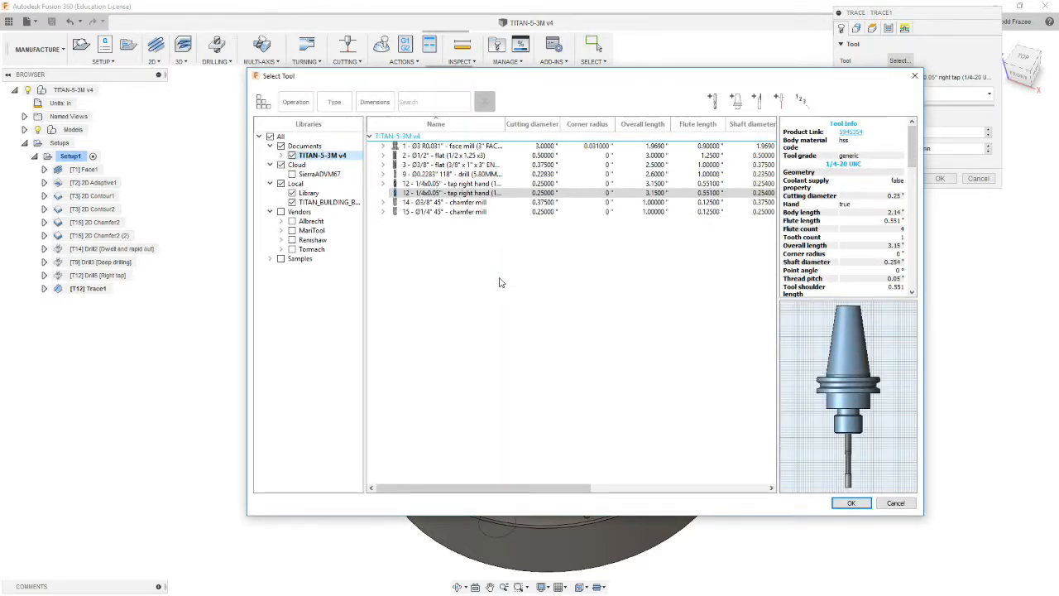
pyautogui.click(429, 212)
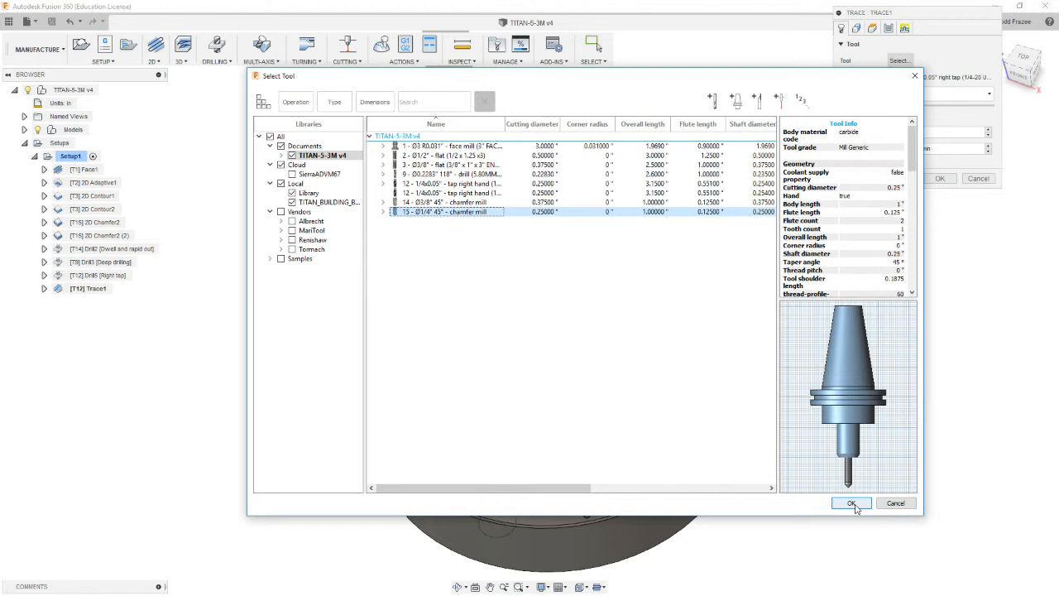
pyautogui.click(853, 503)
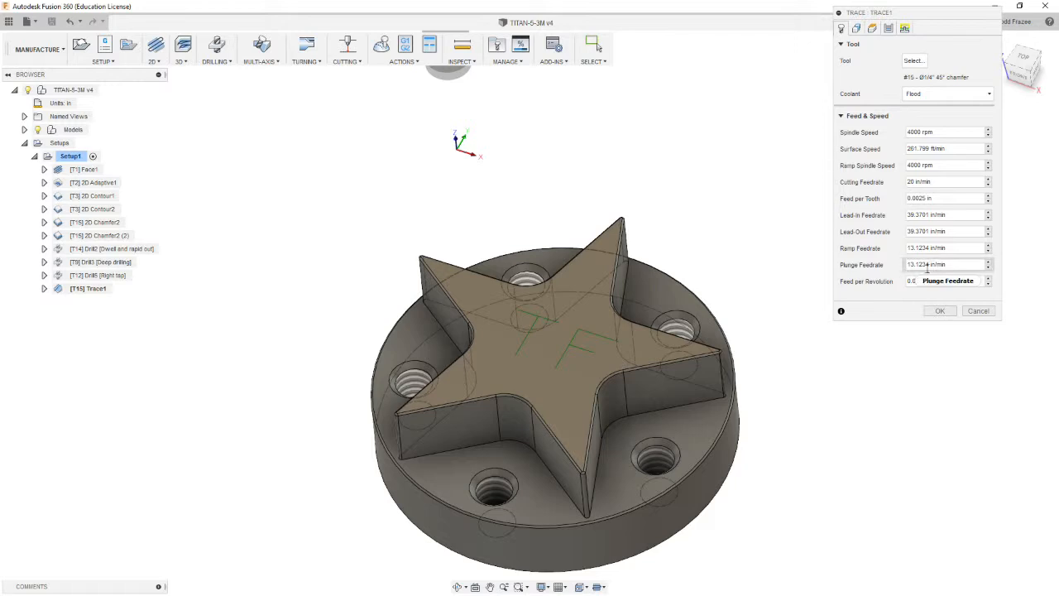
# Step: Set the Trace lead-in and lead-out feedrates to 20 in/min and the ramp and plunge feedrates to 10 in/min
pyautogui.click(951, 215)
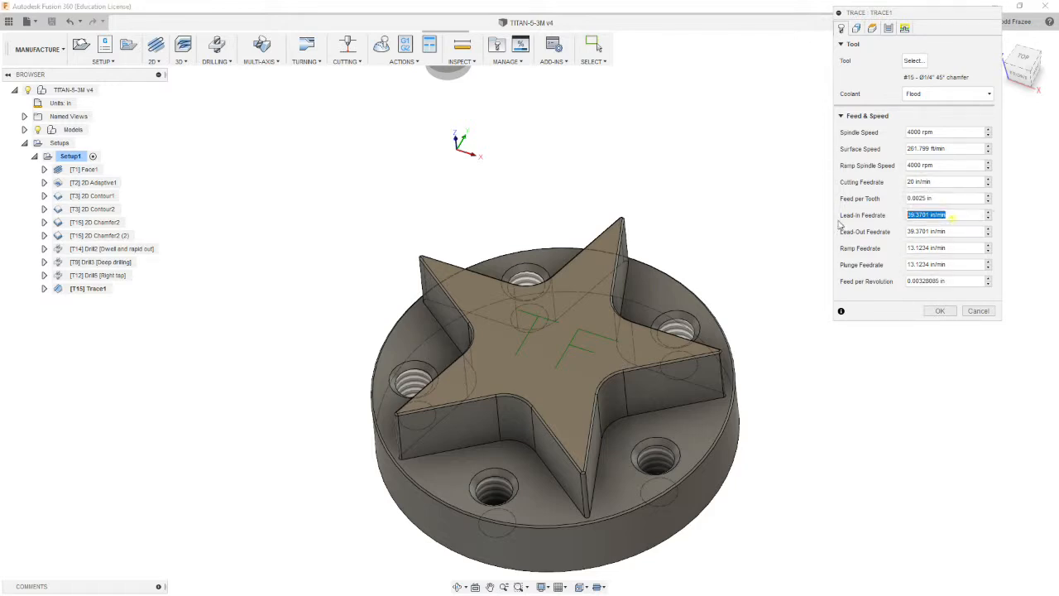
pyautogui.write('20')
pyautogui.press('Tab')
pyautogui.write('20')
pyautogui.press('Tab')
pyautogui.write('10')
pyautogui.press('Tab')
pyautogui.write('10')
# Step: Select all the sketch line chains of the letters "T" and "F" as the Trace geometry
pyautogui.click(861, 29)
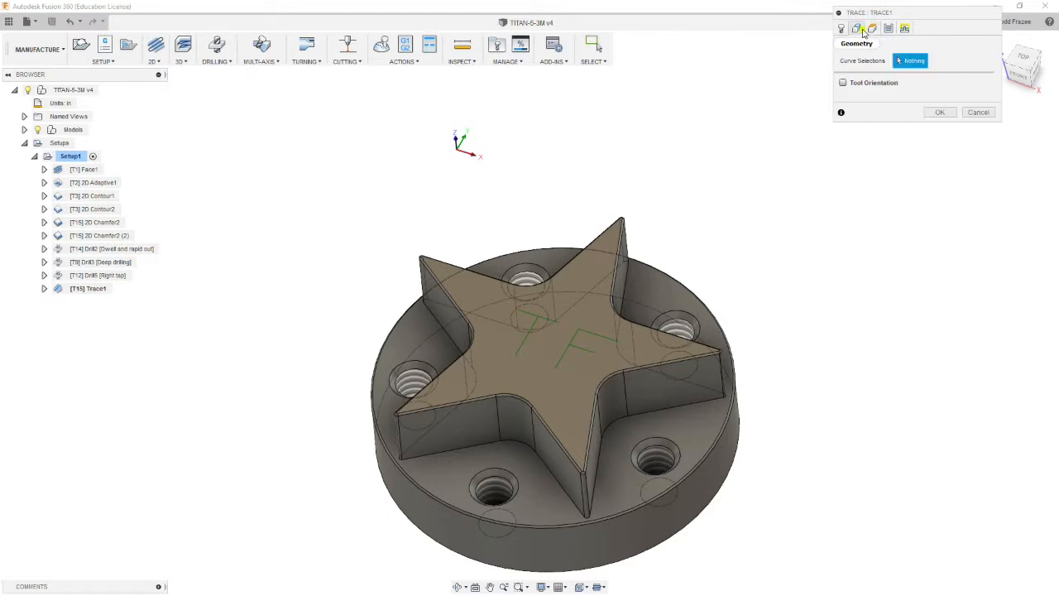
pyautogui.click(518, 358)
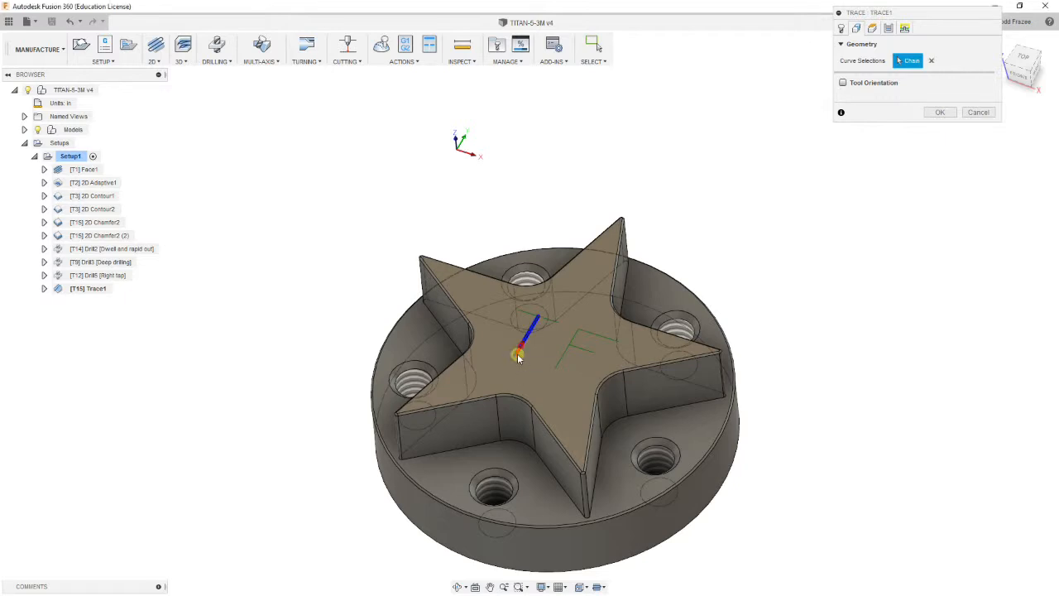
pyautogui.click(557, 321)
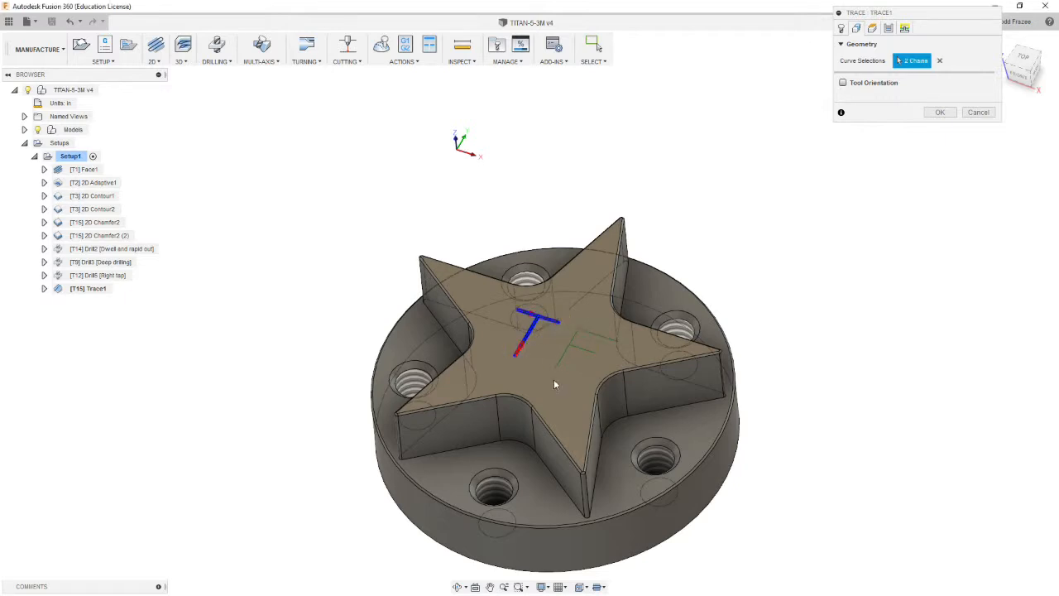
pyautogui.click(562, 361)
pyautogui.click(587, 333)
pyautogui.click(578, 351)
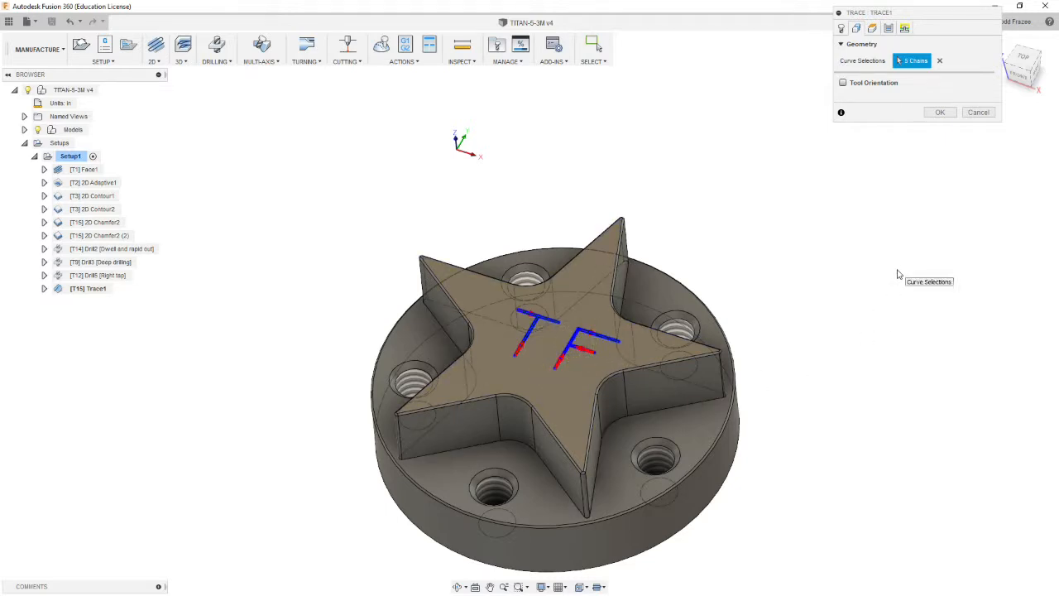
# Step: Reference the Trace operation's retract height from the model top
pyautogui.click(873, 29)
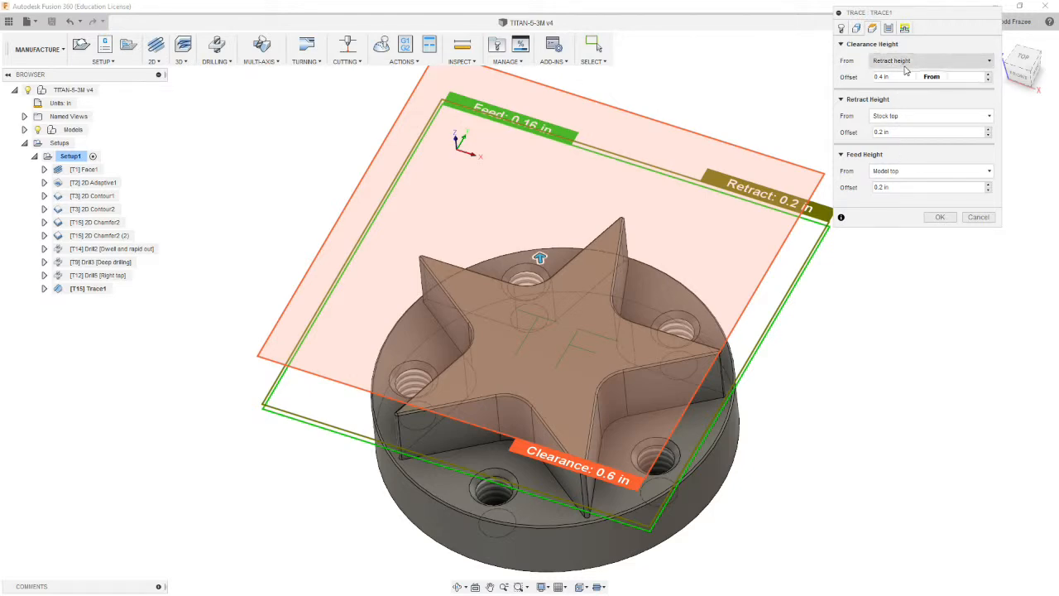
pyautogui.click(925, 121)
pyautogui.click(907, 158)
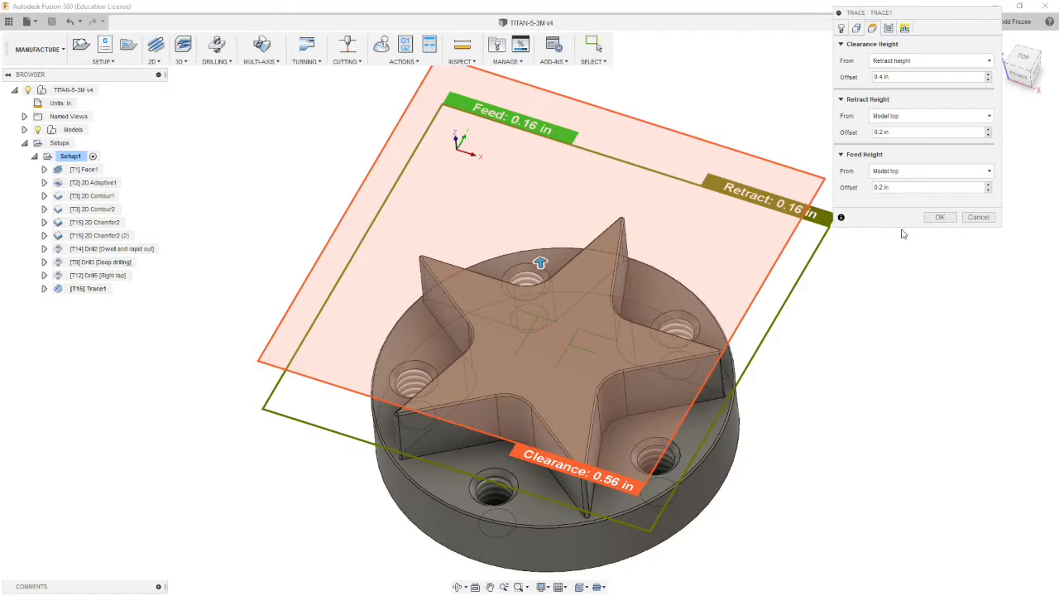
# Step: Set the Trace axial offset to -0.007 in and generate the engraving toolpath
pyautogui.click(888, 30)
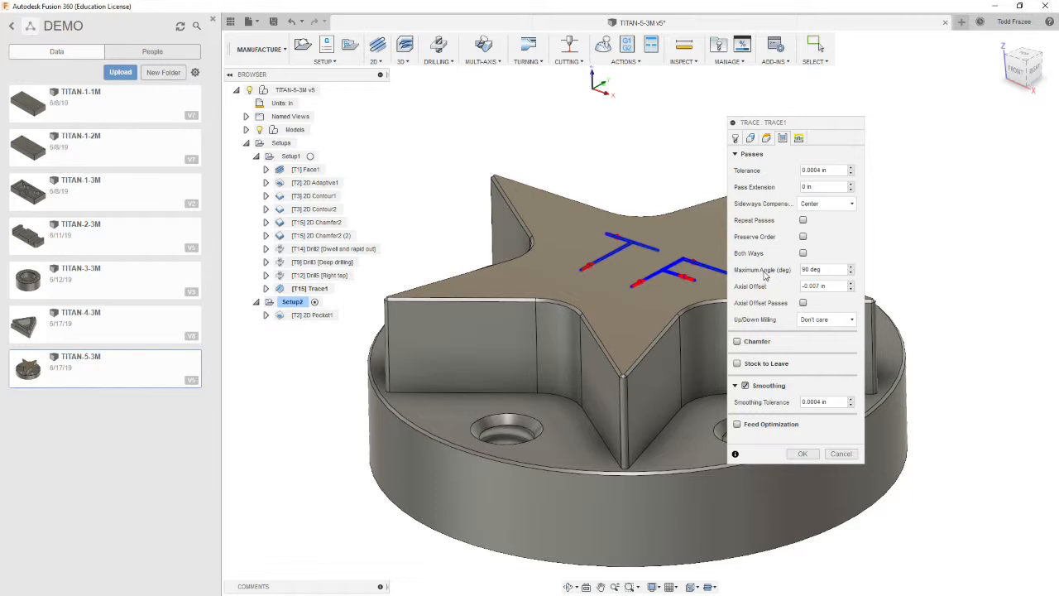
pyautogui.click(824, 285)
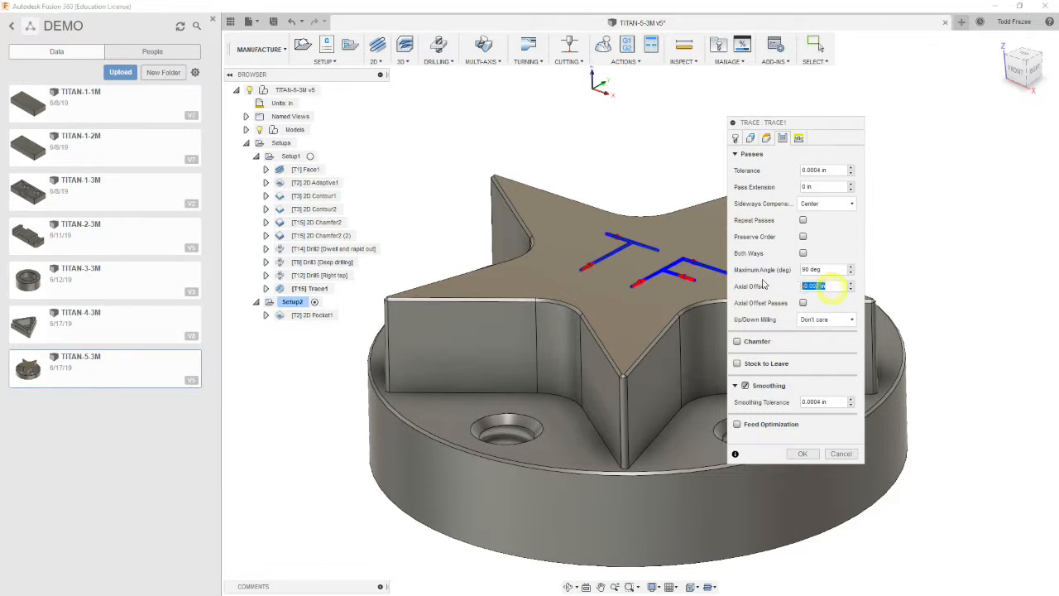
pyautogui.write('-')
pyautogui.click(800, 139)
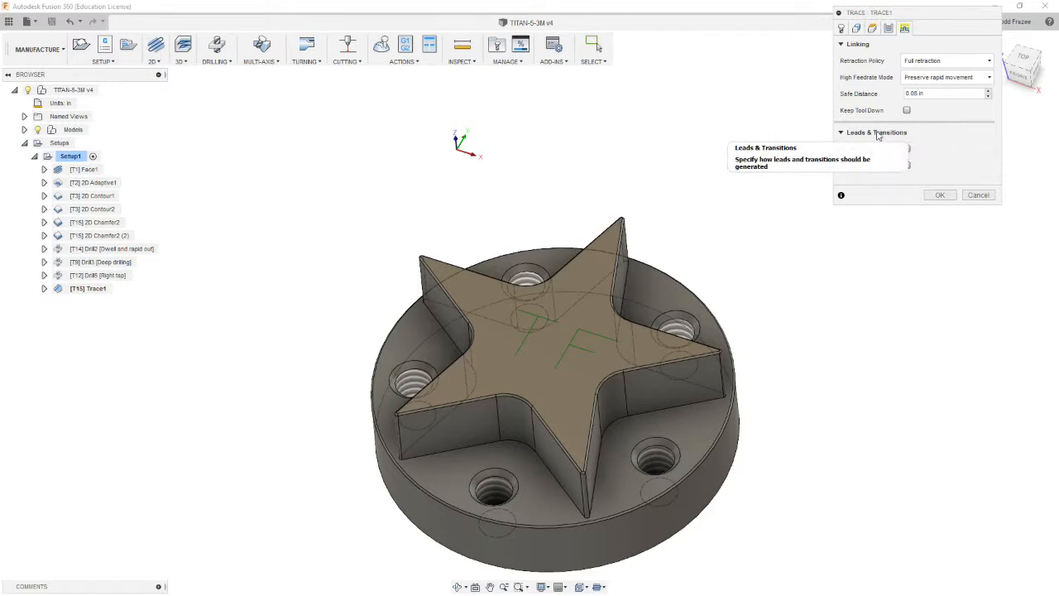
pyautogui.click(950, 194)
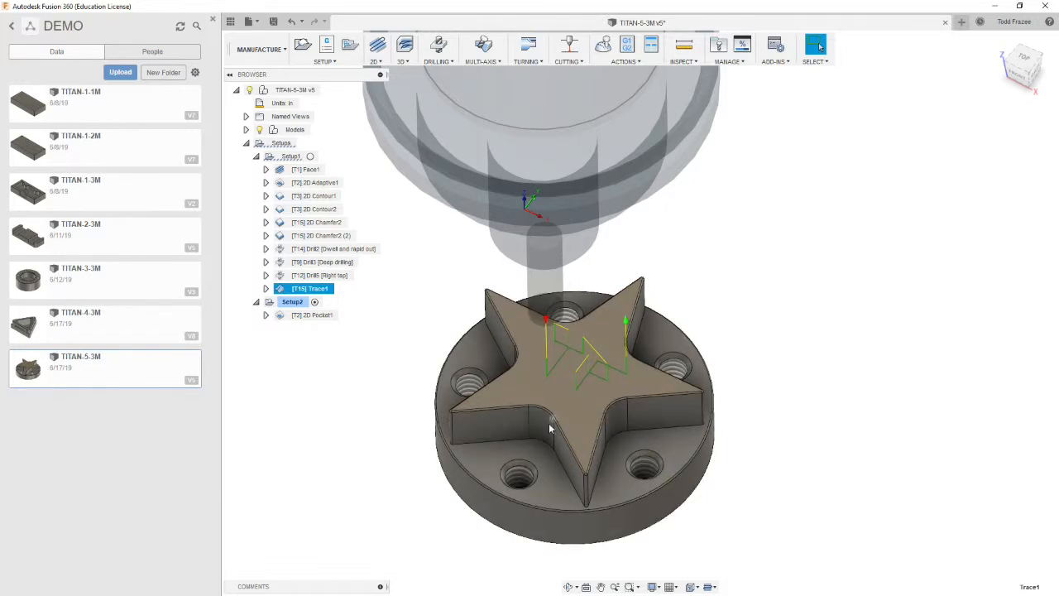
# Step: Examine the Trace toolpath's depth relative to the letter lines in Wireframe style, and restore Shaded with Visible Edges Only
pyautogui.scroll(2, 596, 426)
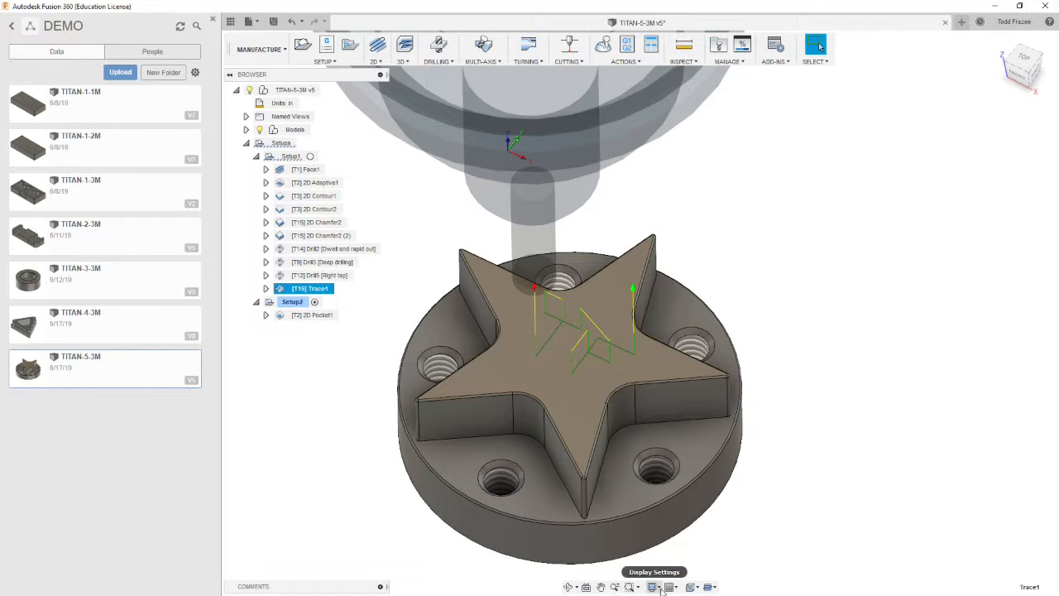
pyautogui.click(659, 586)
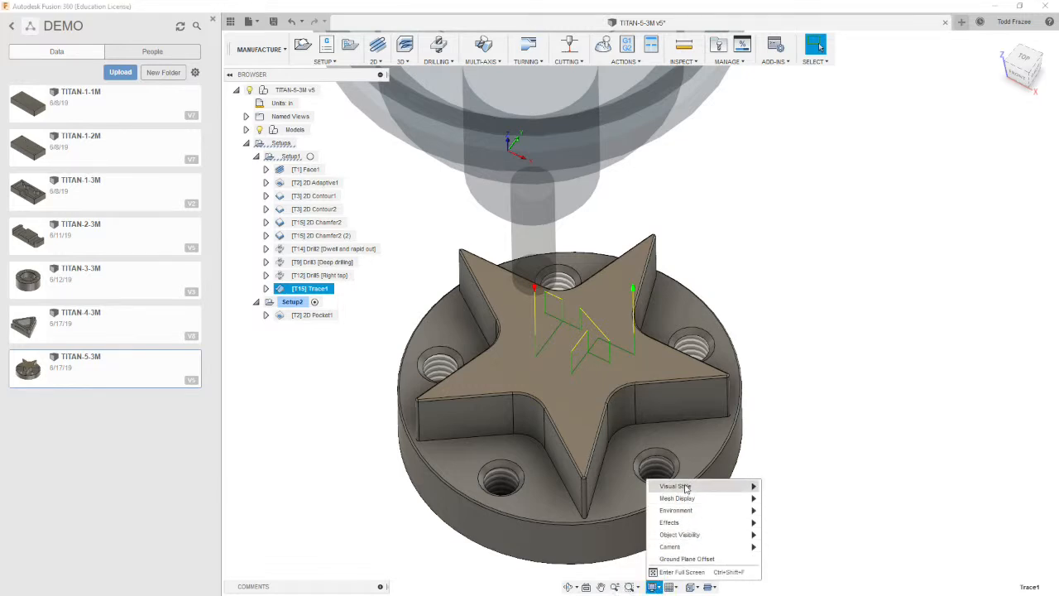
pyautogui.moveTo(685, 488)
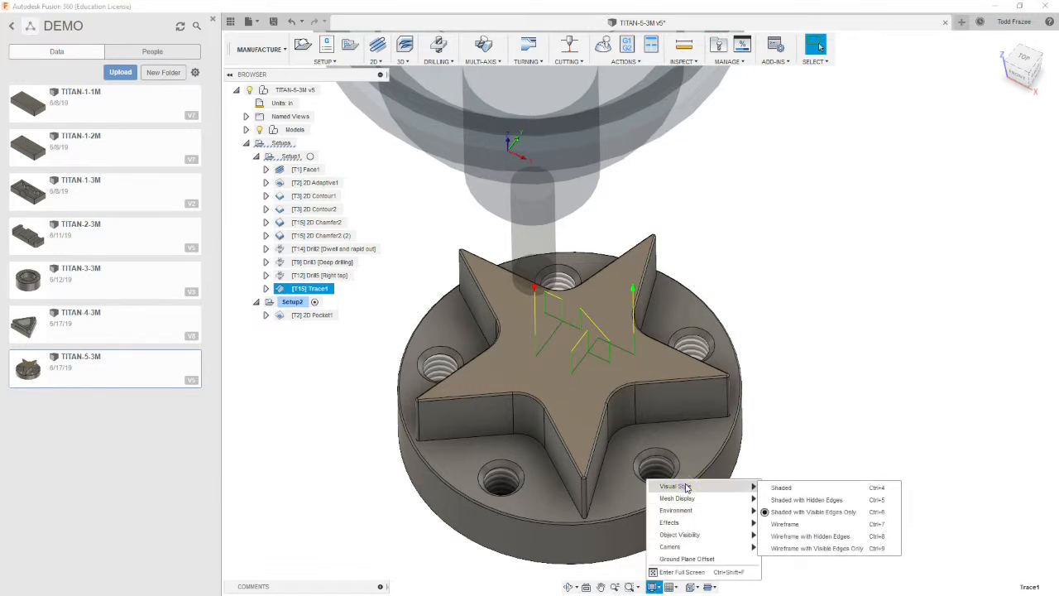
pyautogui.click(816, 525)
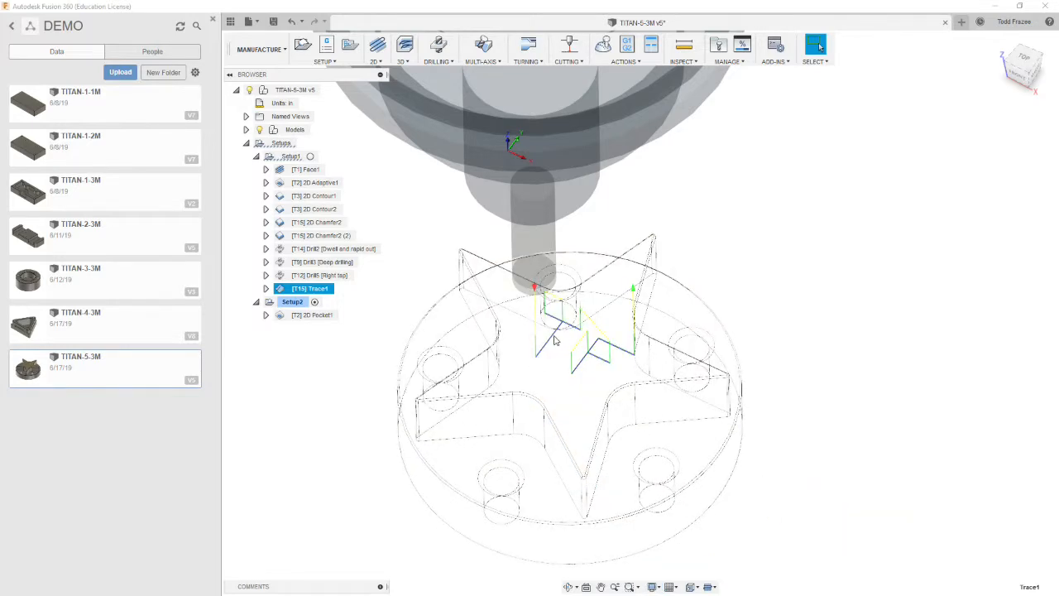
pyautogui.scroll(5, 556, 341)
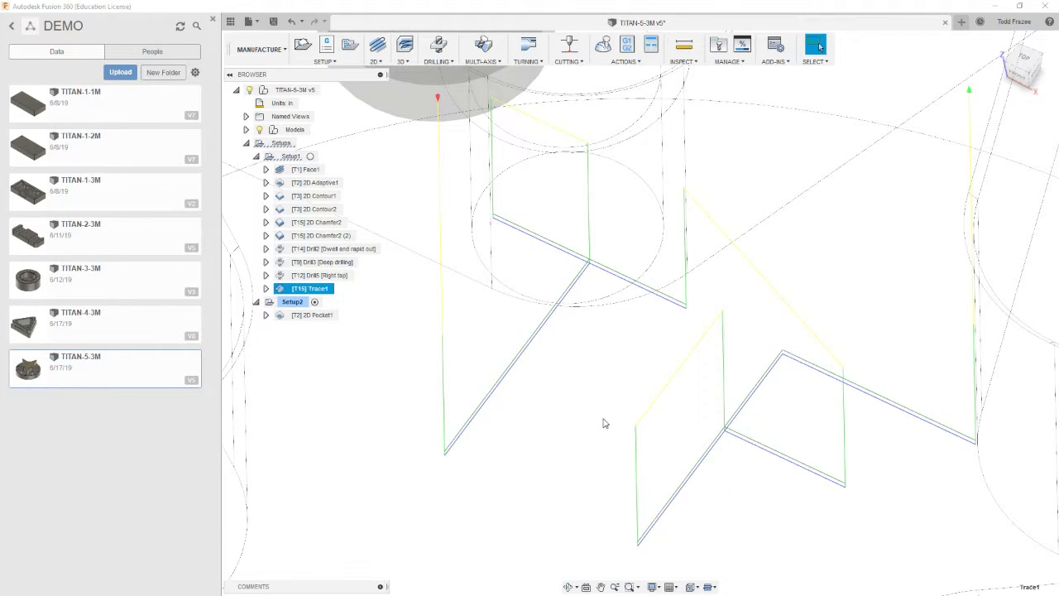
pyautogui.scroll(-10, 604, 424)
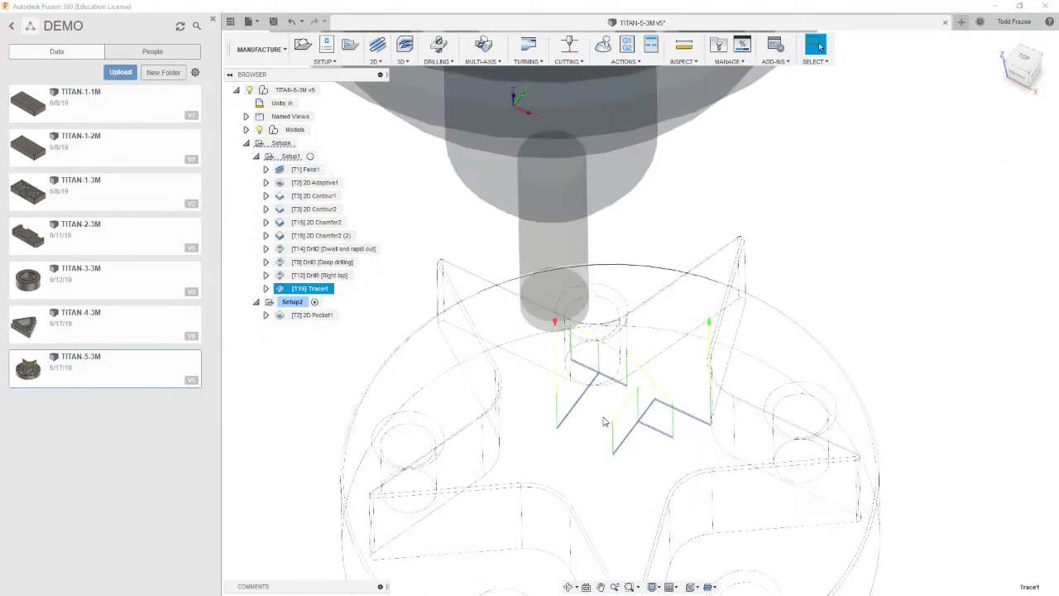
pyautogui.scroll(-8, 612, 538)
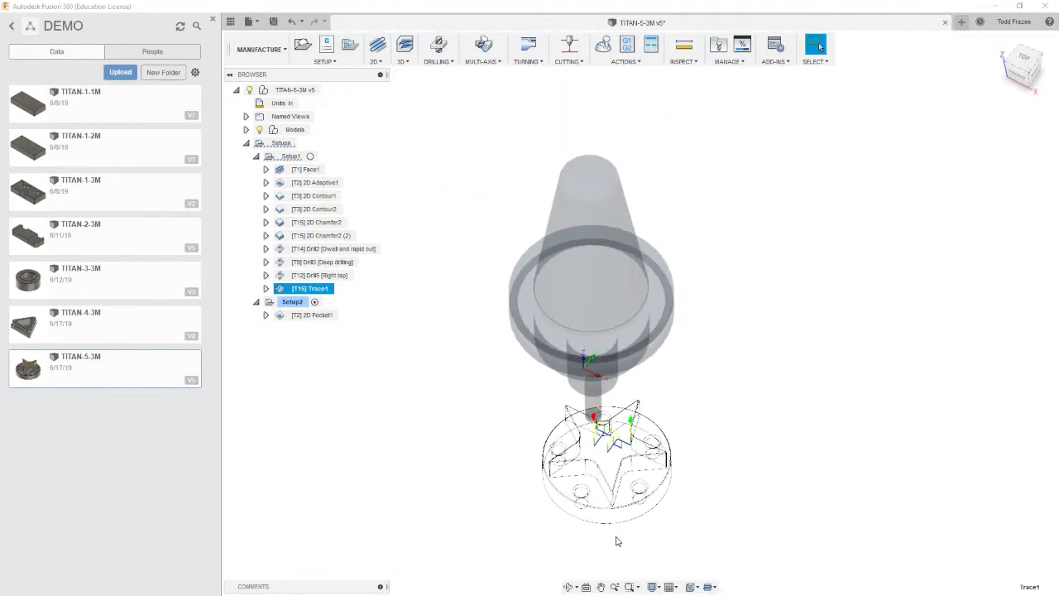
pyautogui.scroll(2, 615, 542)
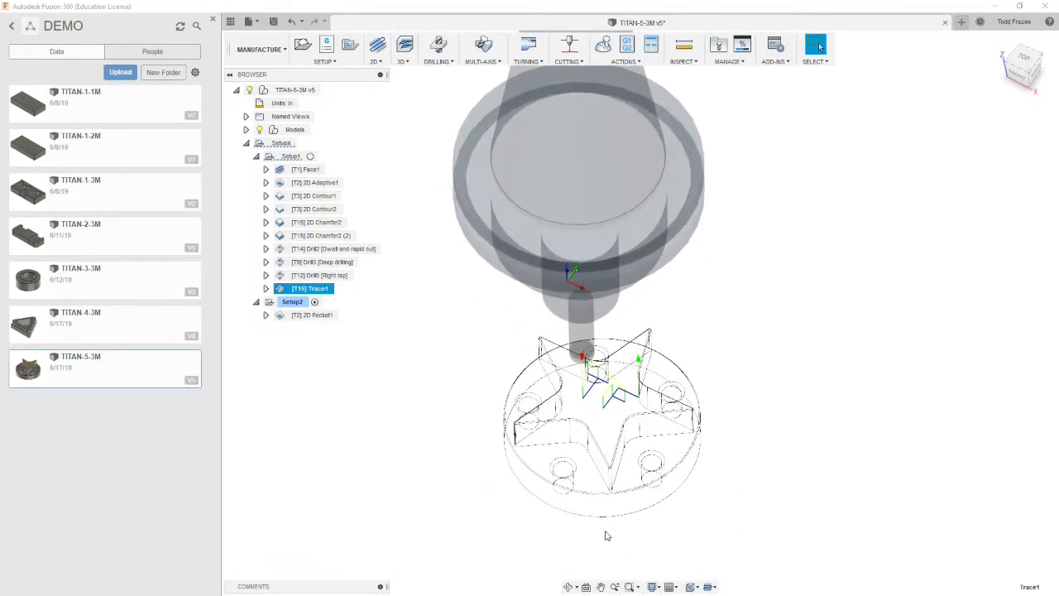
pyautogui.click(654, 587)
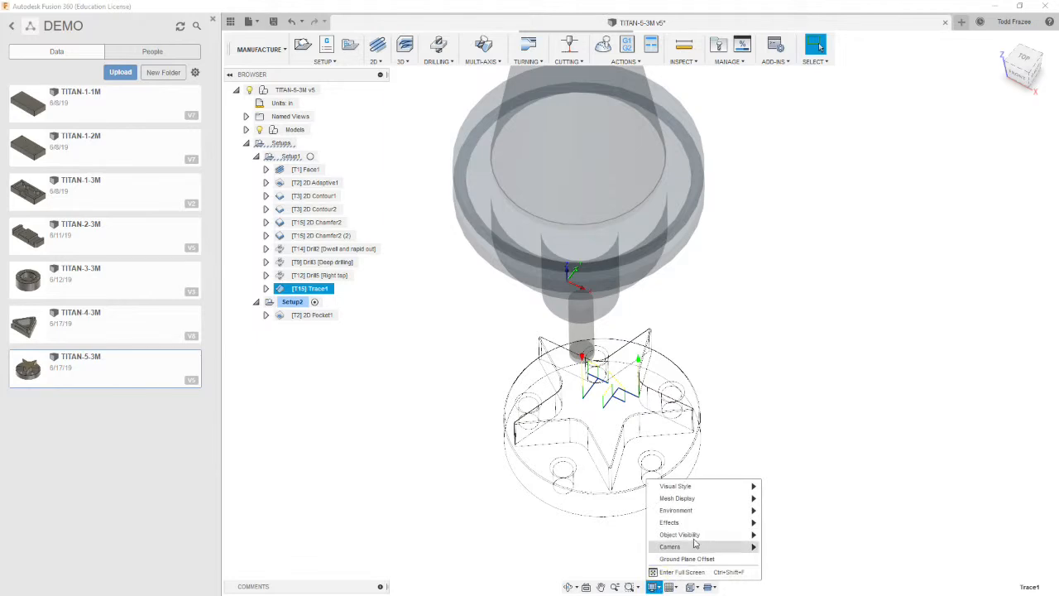
pyautogui.moveTo(687, 486)
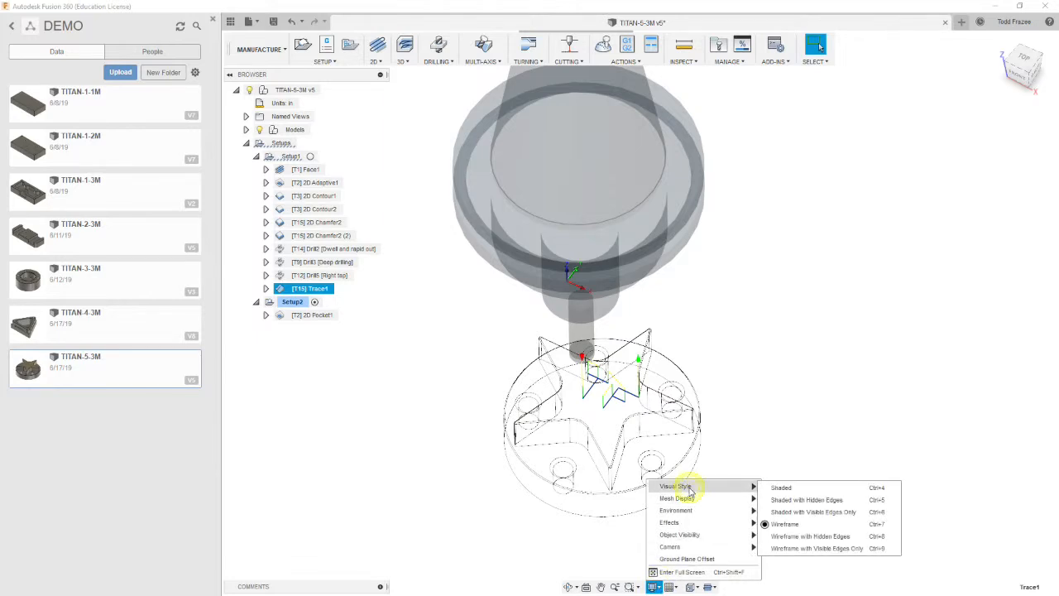
pyautogui.click(799, 513)
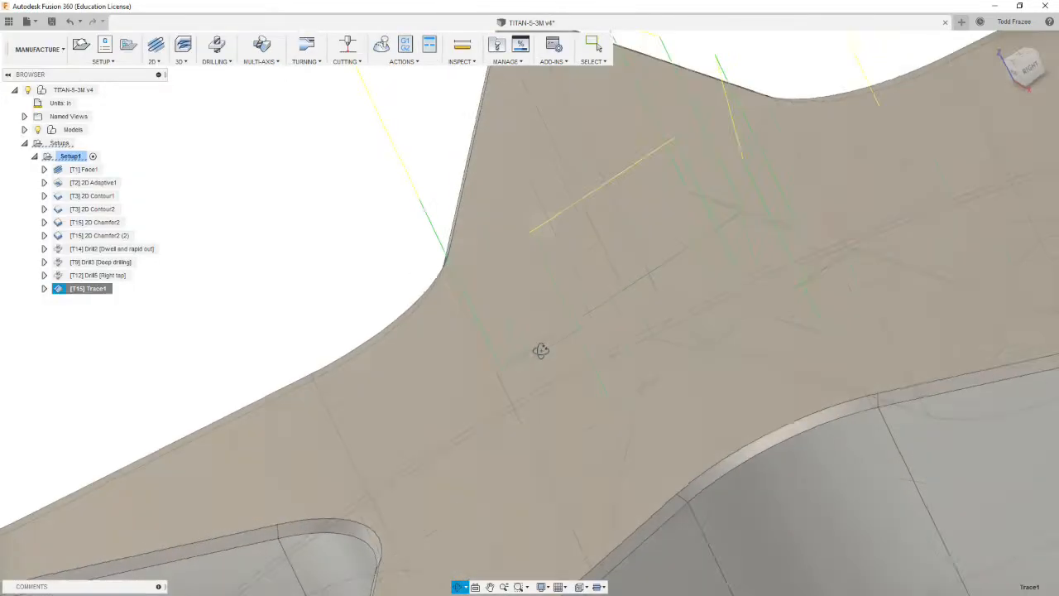
# Step: Examine the Trace toolpath and the chamfer tool over the star from several angles
pyautogui.scroll(3, 573, 350)
pyautogui.press('Escape')
pyautogui.scroll(-10, 573, 351)
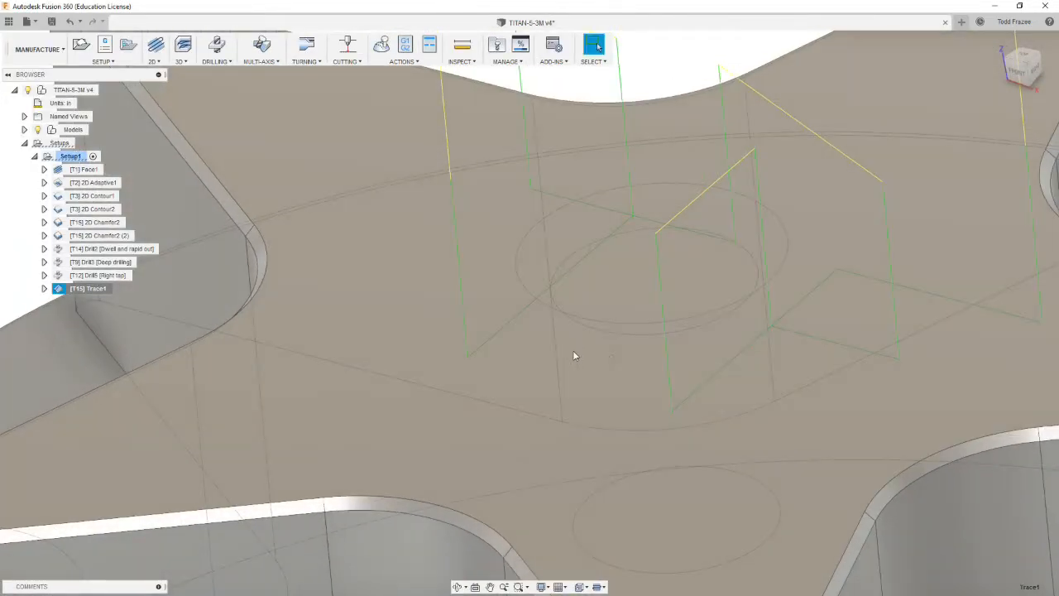
pyautogui.click(91, 292)
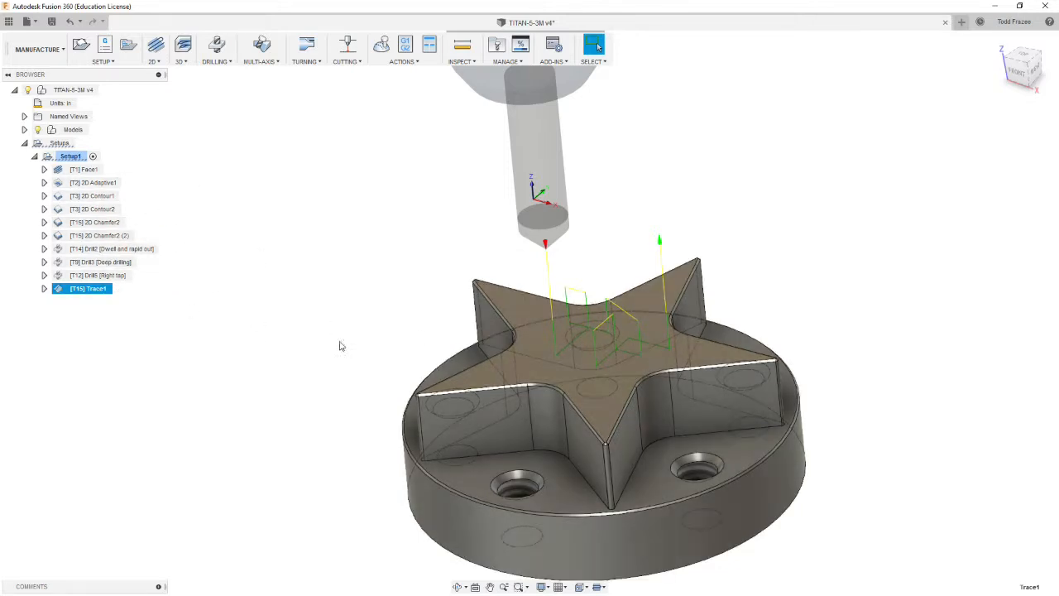
pyautogui.keyDown('shift'); pyautogui.moveTo(395, 340); pyautogui.dragTo(439, 309, button='middle'); pyautogui.keyUp('shift')
pyautogui.scroll(-3, 506, 378)
pyautogui.scroll(4, 530, 500)
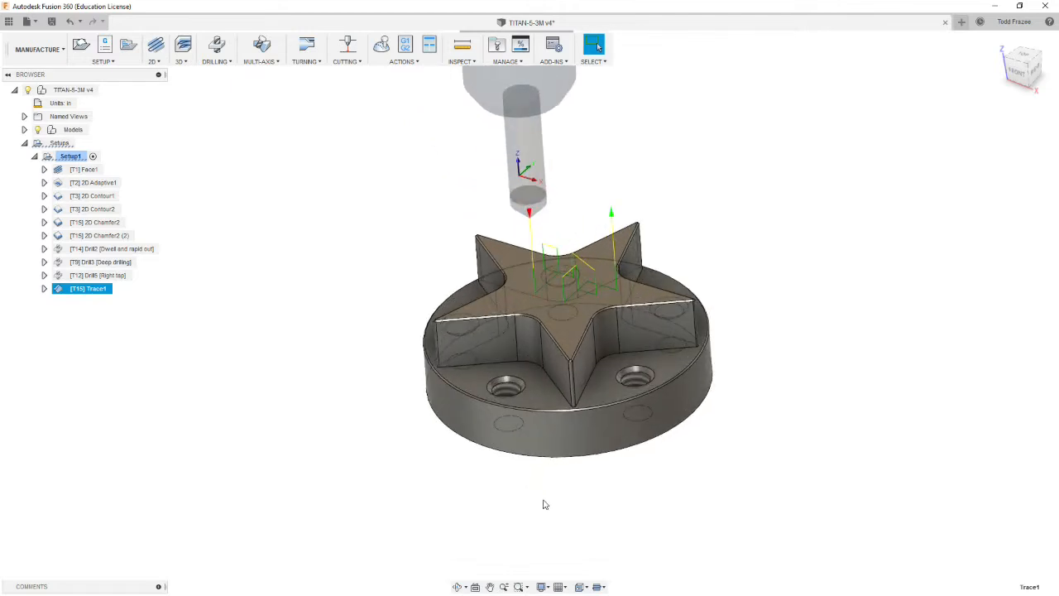
pyautogui.keyDown('shift'); pyautogui.moveTo(394, 344); pyautogui.dragTo(286, 321, button='middle'); pyautogui.keyUp('shift')
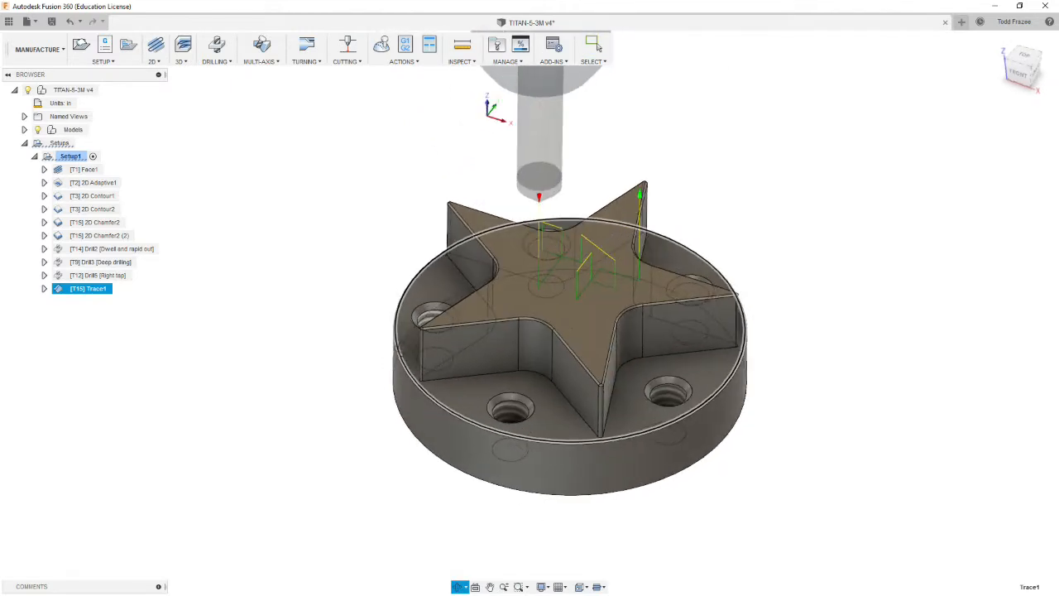
pyautogui.click(279, 331)
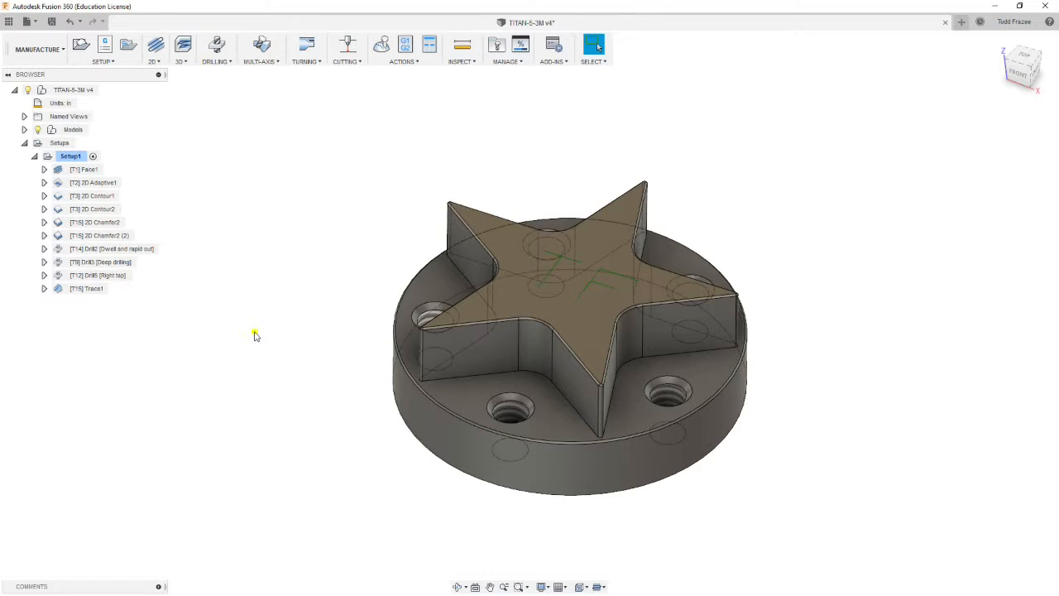
# Step: Create a second milling setup for the part and turn its flat underside into view
pyautogui.click(61, 157)
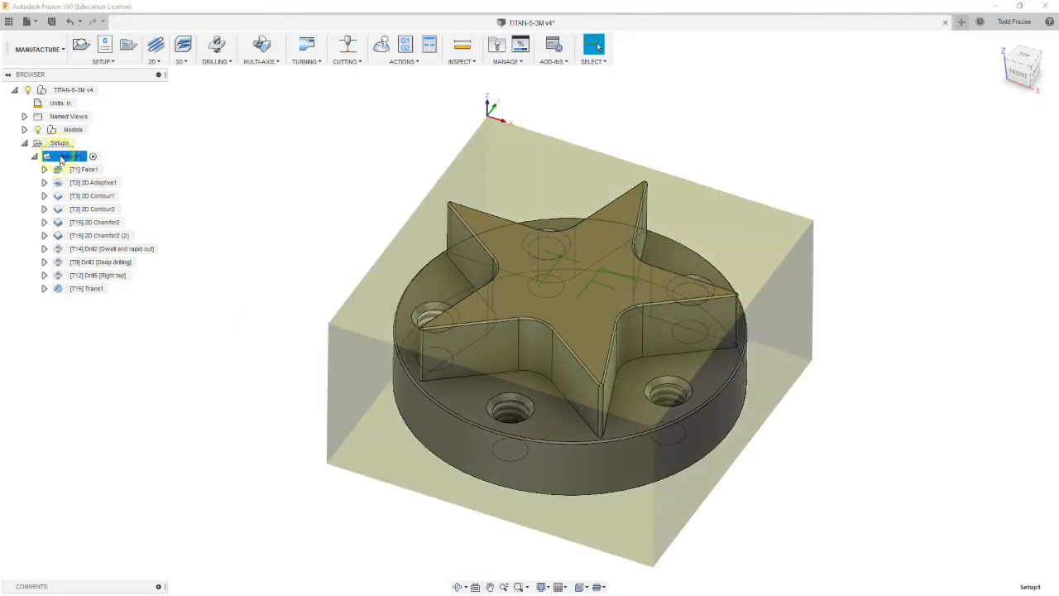
pyautogui.click(59, 143)
pyautogui.click(66, 156)
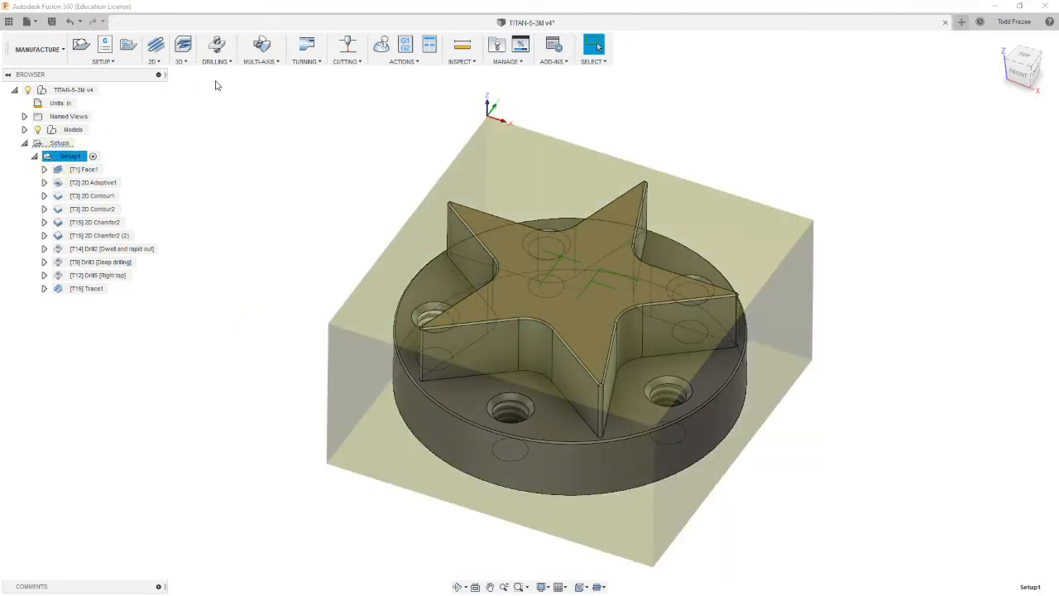
pyautogui.click(103, 61)
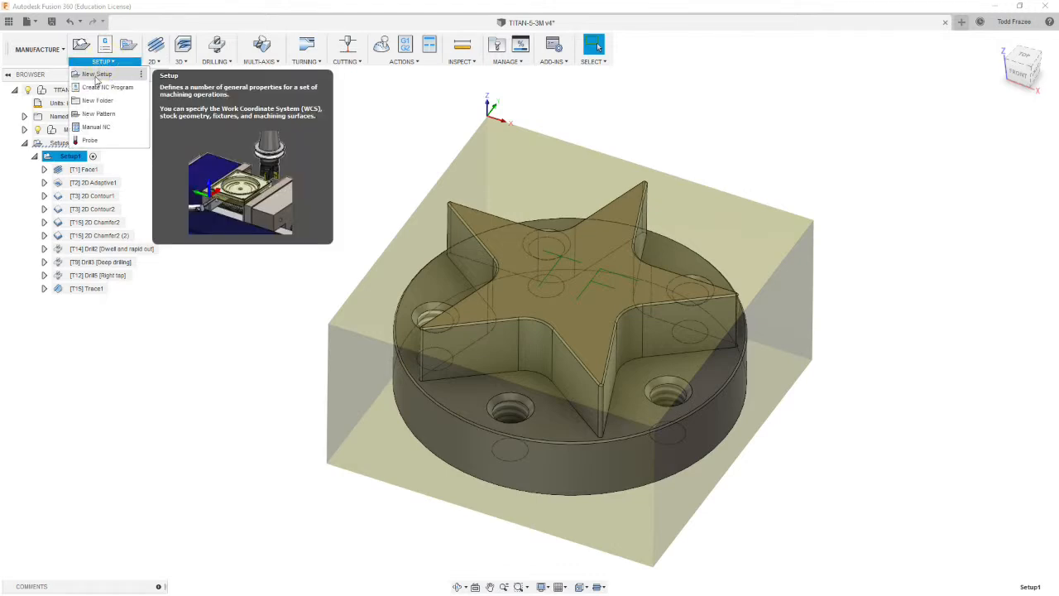
pyautogui.click(97, 76)
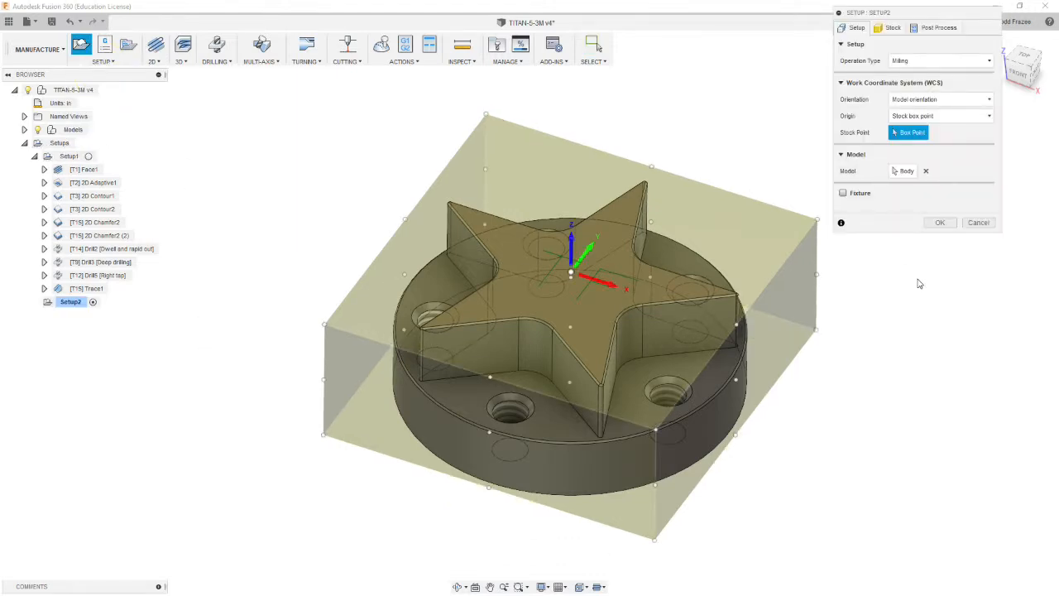
pyautogui.keyDown('shift'); pyautogui.moveTo(429, 211); pyautogui.dragTo(544, 154, button='middle'); pyautogui.keyUp('shift')
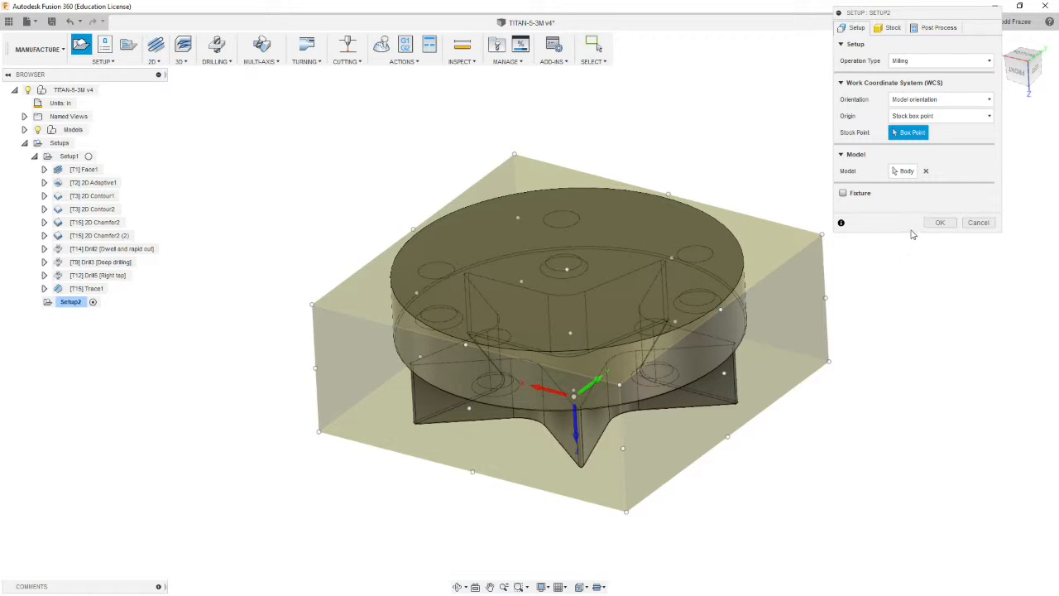
# Step: Set the second setup's stock side offset to 0.025 in and its stock top offset to 0.21 in
pyautogui.click(889, 27)
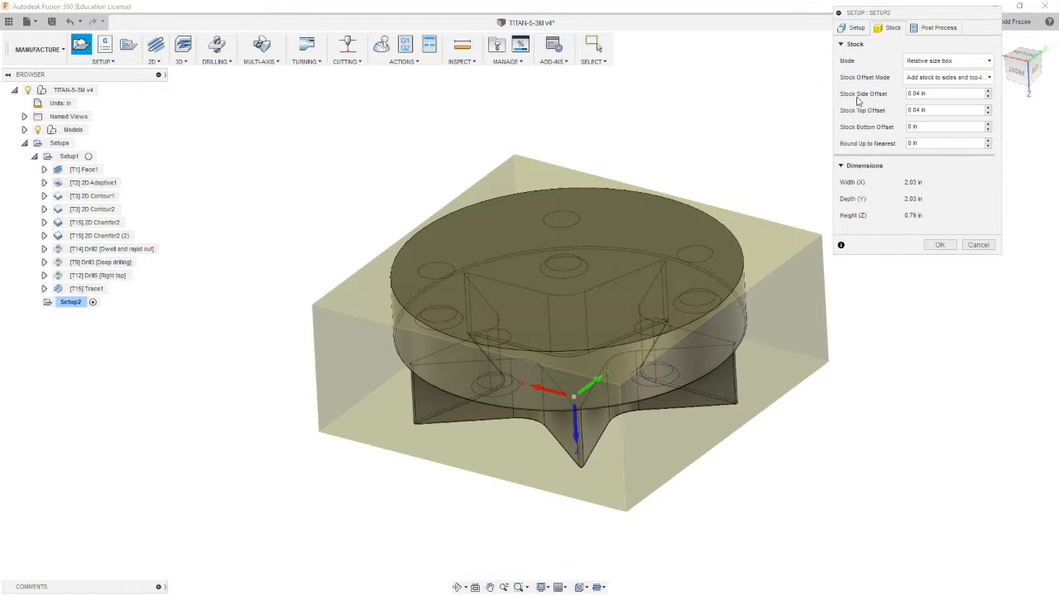
pyautogui.click(956, 94)
pyautogui.press('BackSpace')
pyautogui.write('.025')
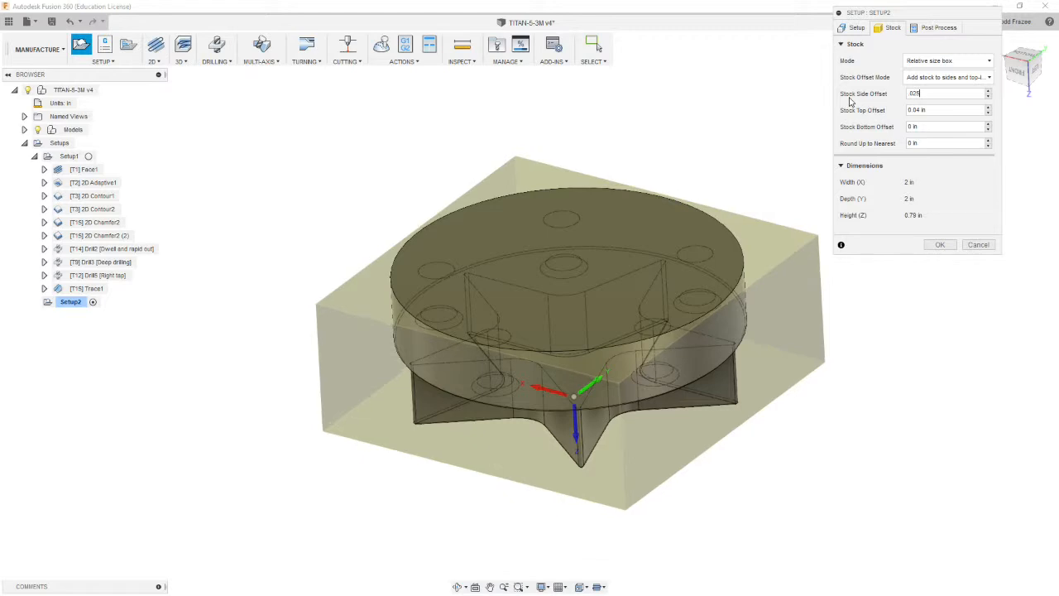
pyautogui.click(951, 110)
pyautogui.press('BackSpace')
pyautogui.write('.21')
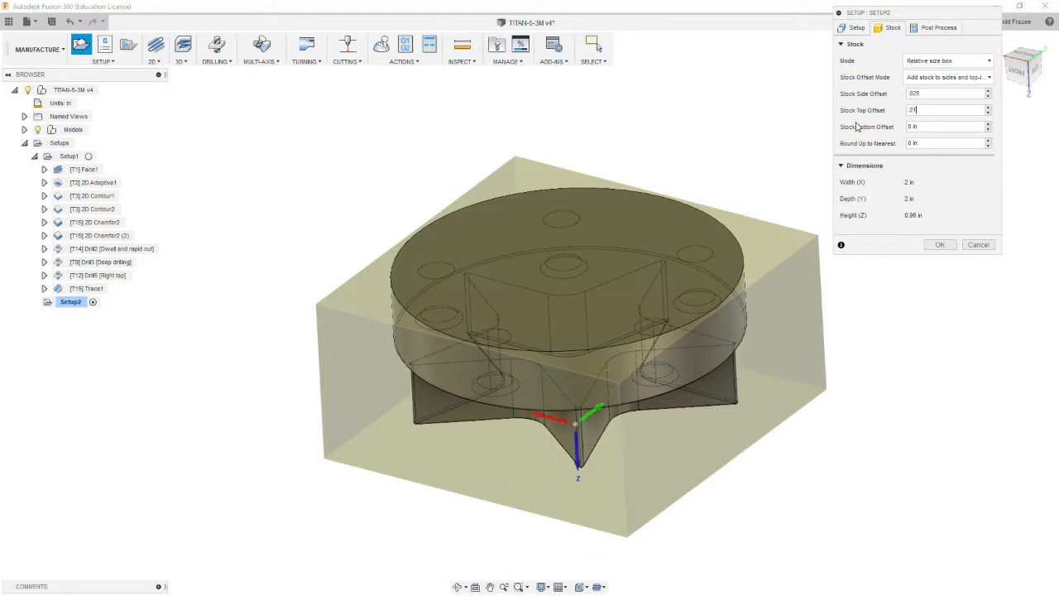
pyautogui.click(942, 129)
# Step: Edit the program name/number and program comment in the second setup's post-process settings
pyautogui.click(935, 28)
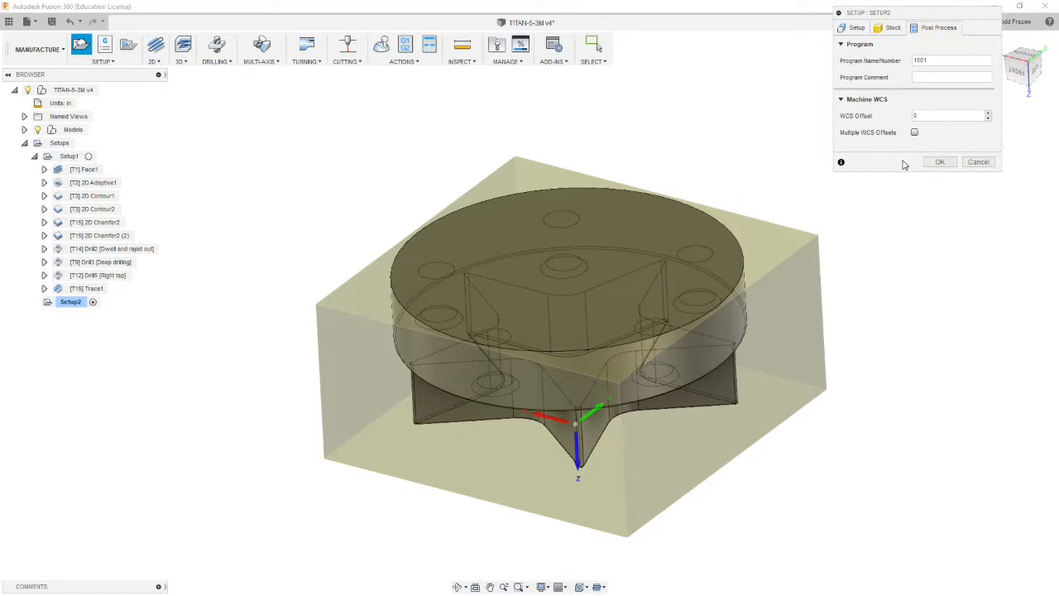
pyautogui.click(925, 61)
pyautogui.press('BackSpace')
pyautogui.press('BackSpace')
pyautogui.click(929, 77)
pyautogui.press('Tab')
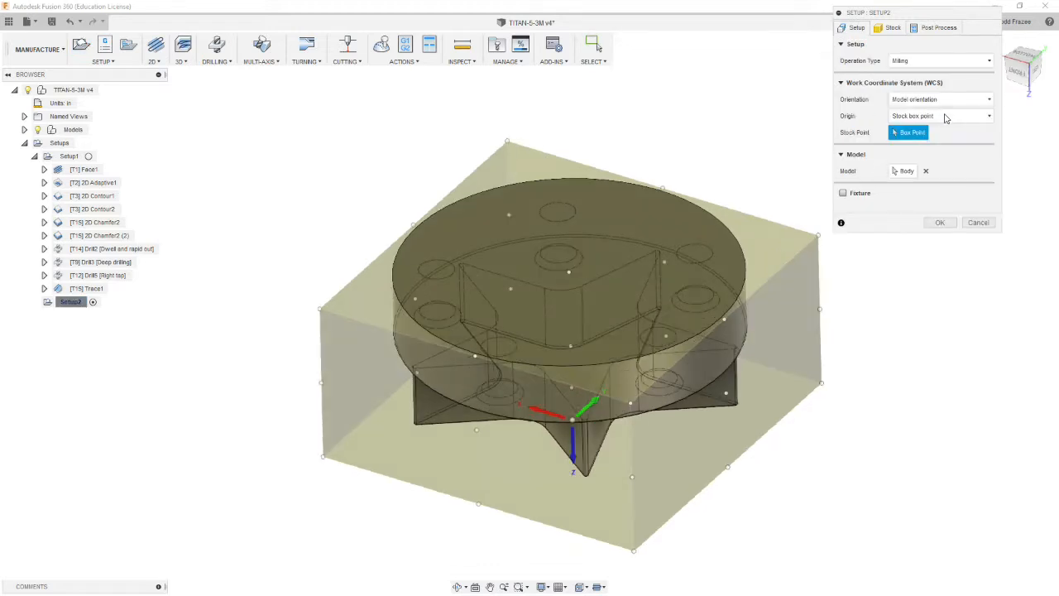
# Step: Orient the setup by Z axis/plane and X axis using the star's flat face for both, and flip the Z axis
pyautogui.keyDown('shift'); pyautogui.moveTo(622, 207); pyautogui.dragTo(626, 179, button='middle'); pyautogui.keyUp('shift')
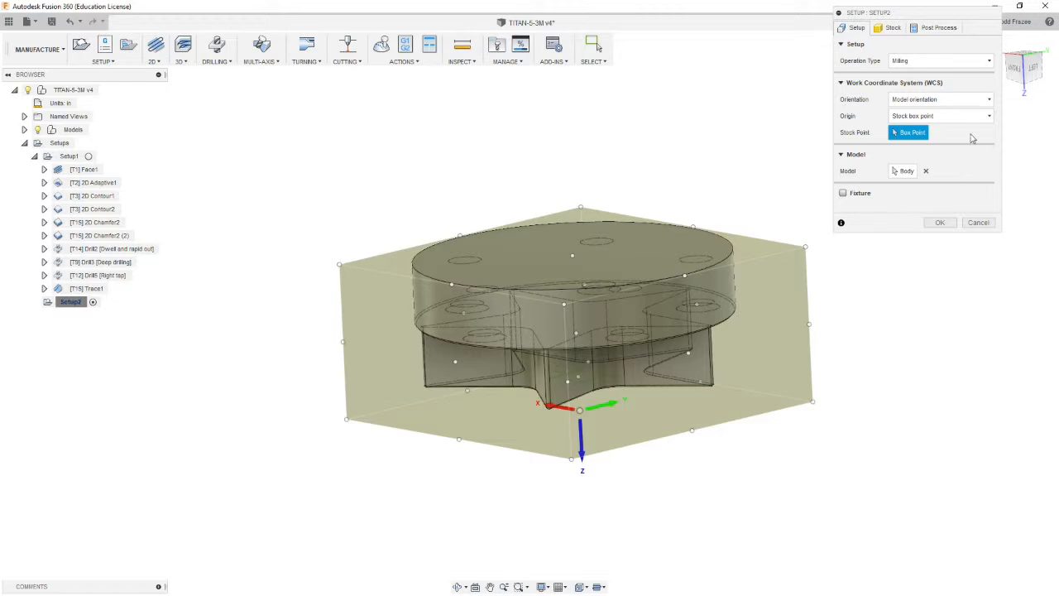
pyautogui.click(938, 100)
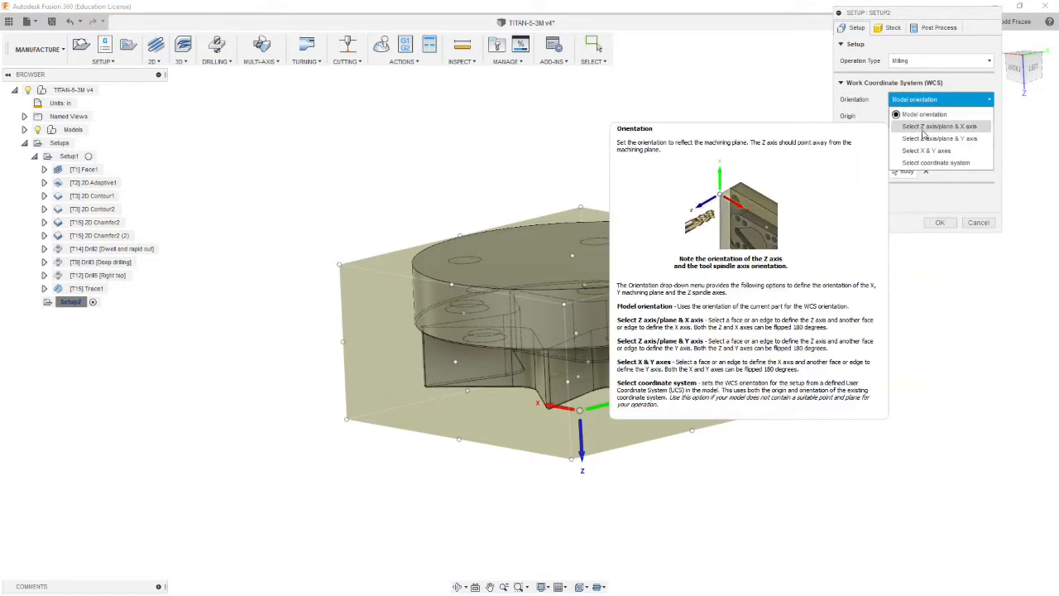
pyautogui.click(925, 126)
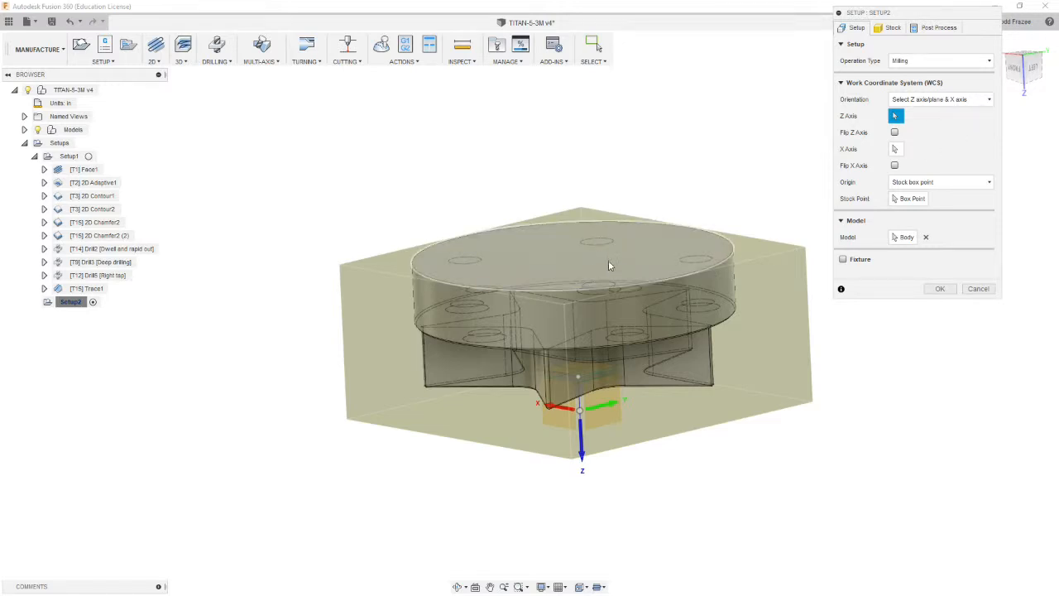
pyautogui.keyDown('shift'); pyautogui.moveTo(585, 245); pyautogui.dragTo(580, 358, button='middle'); pyautogui.keyUp('shift')
pyautogui.click(574, 345)
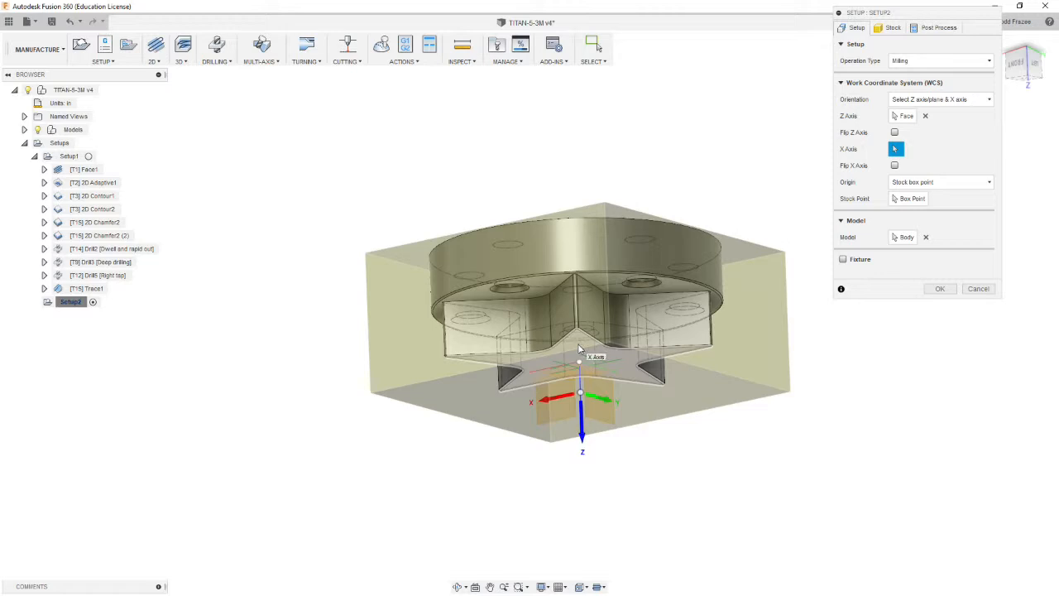
pyautogui.click(581, 348)
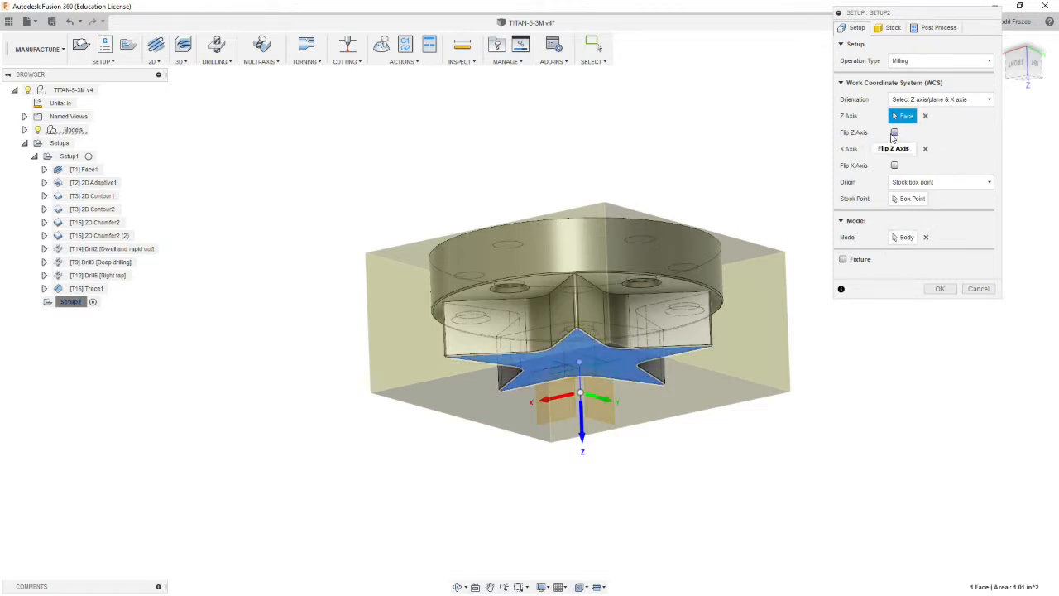
pyautogui.click(894, 132)
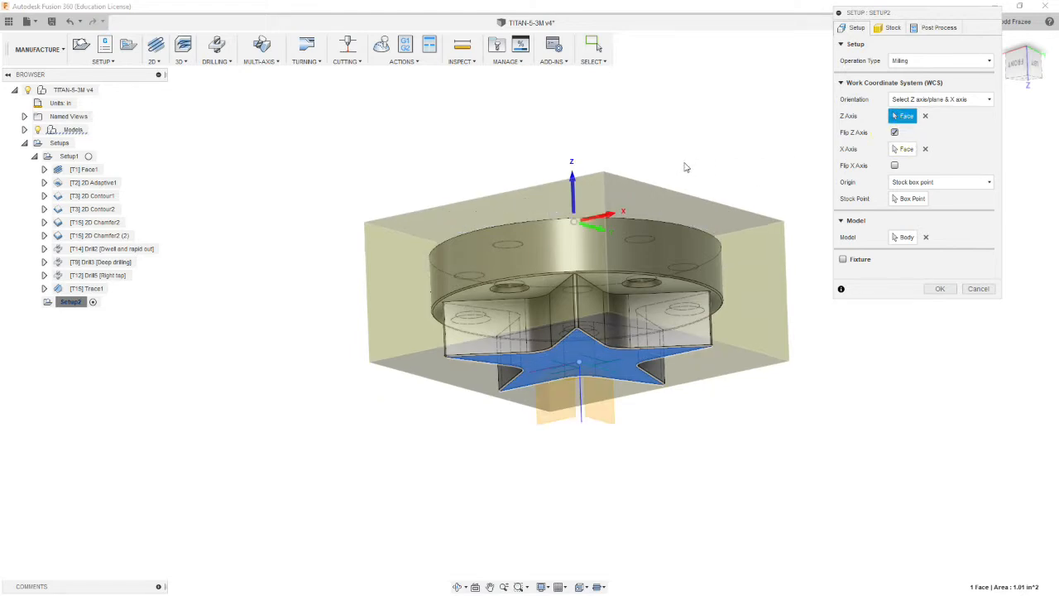
pyautogui.moveTo(686, 166)
pyautogui.keyDown('shift'); pyautogui.mouseDown(button='middle')
pyautogui.moveTo(684, 192)
pyautogui.moveTo(695, 167)
pyautogui.mouseUp(button='middle'); pyautogui.keyUp('shift')
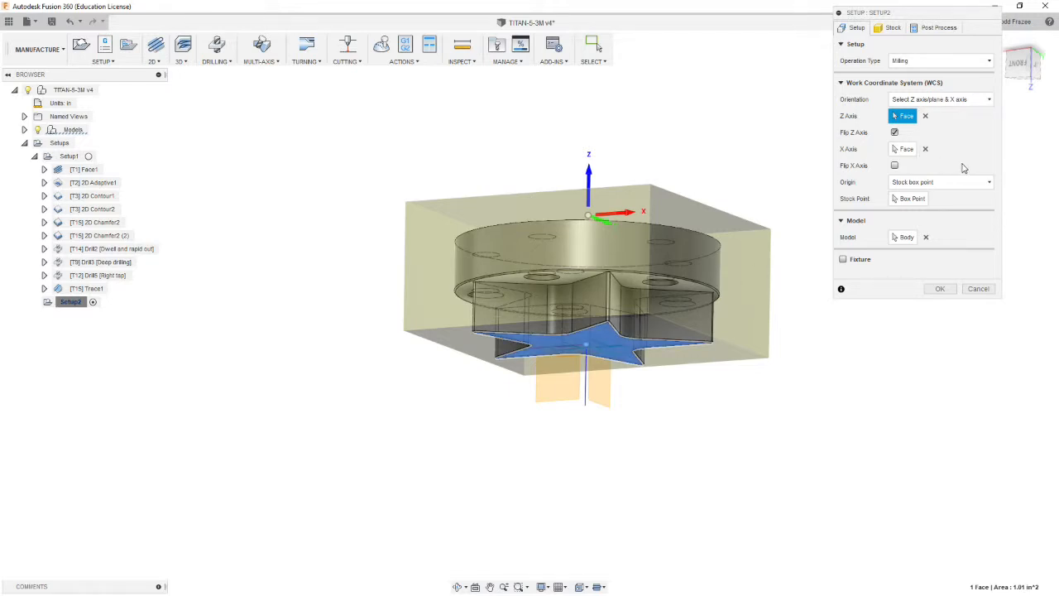
pyautogui.keyDown('shift'); pyautogui.moveTo(705, 192); pyautogui.dragTo(728, 154, button='middle'); pyautogui.keyUp('shift')
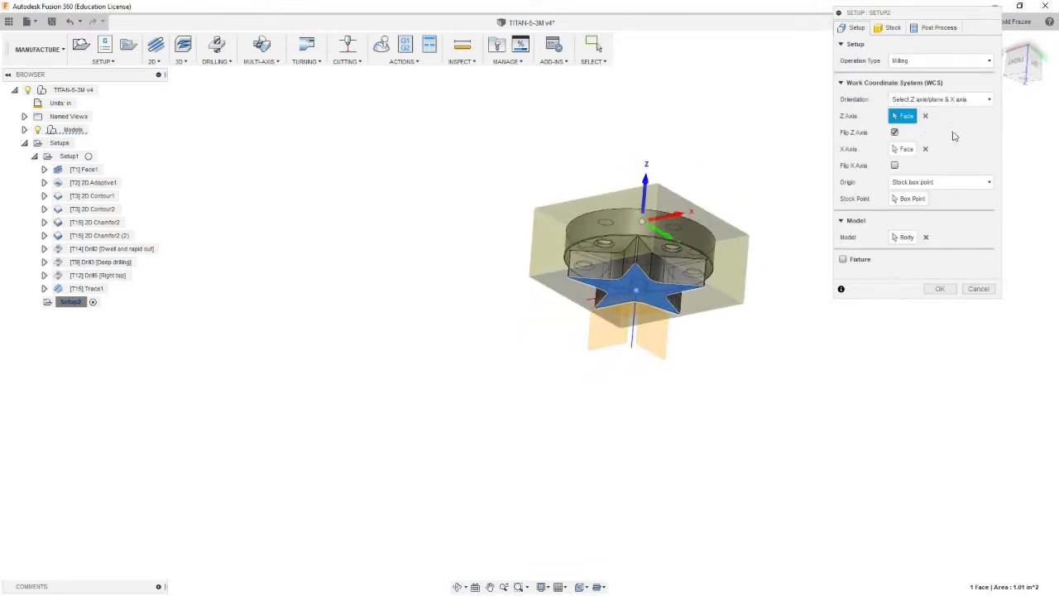
# Step: Set the work coordinate origin to the model origin, check the axes on the part, and accept the setup
pyautogui.click(948, 187)
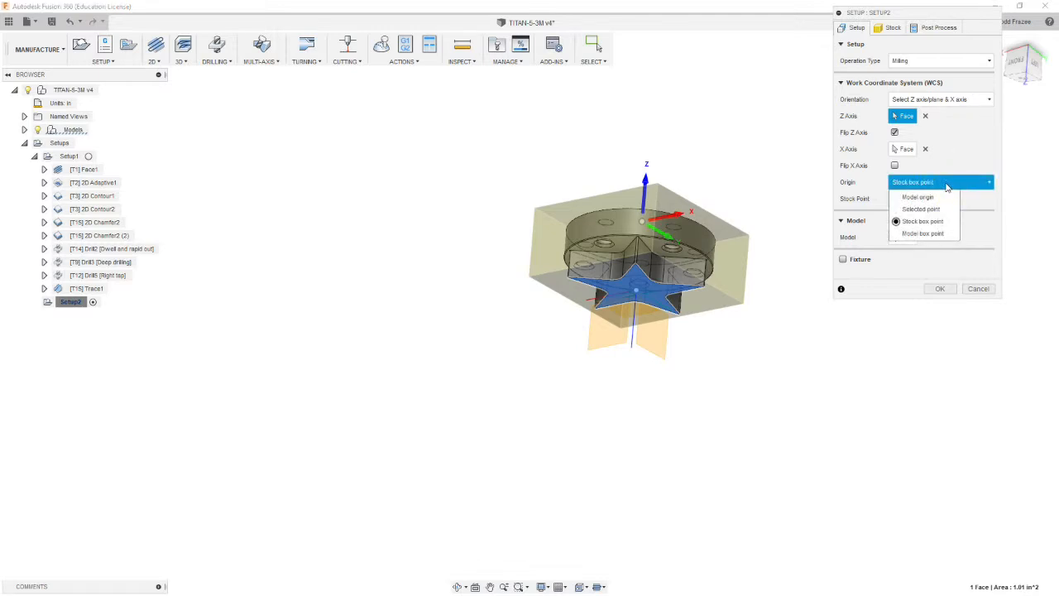
pyautogui.click(923, 234)
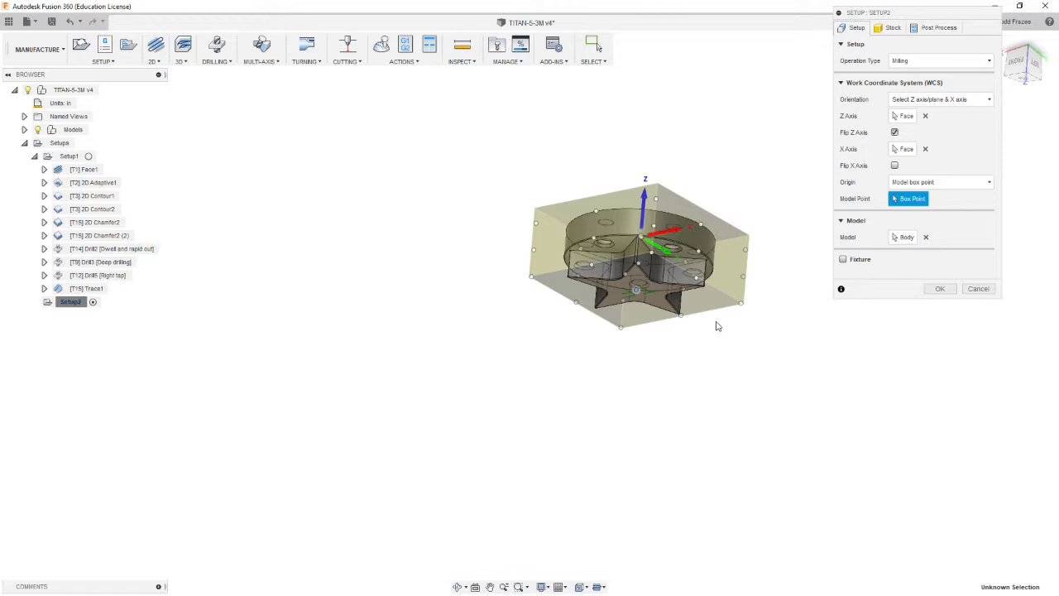
pyautogui.click(943, 184)
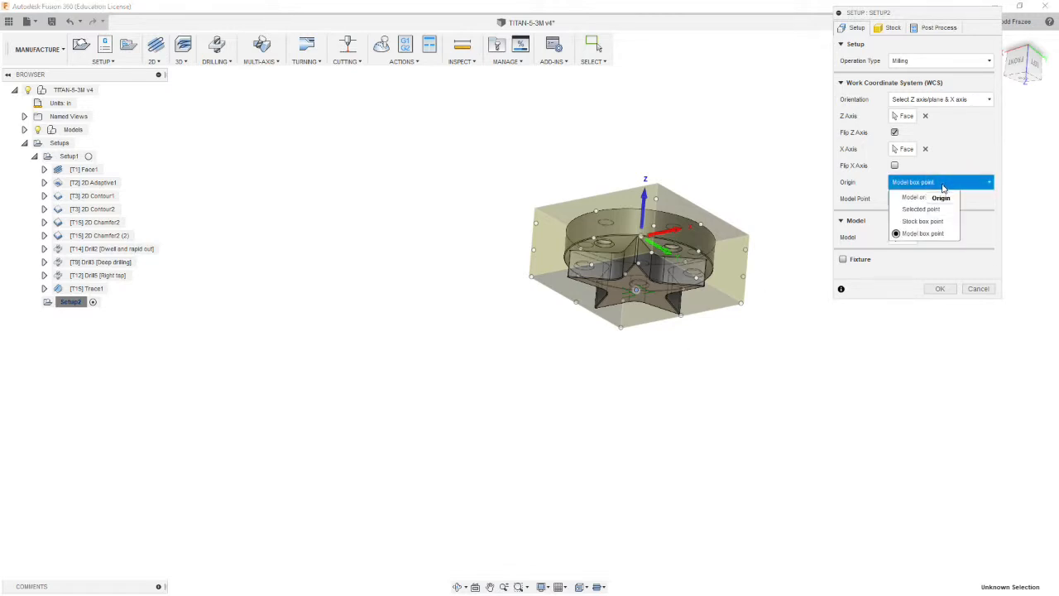
pyautogui.click(933, 198)
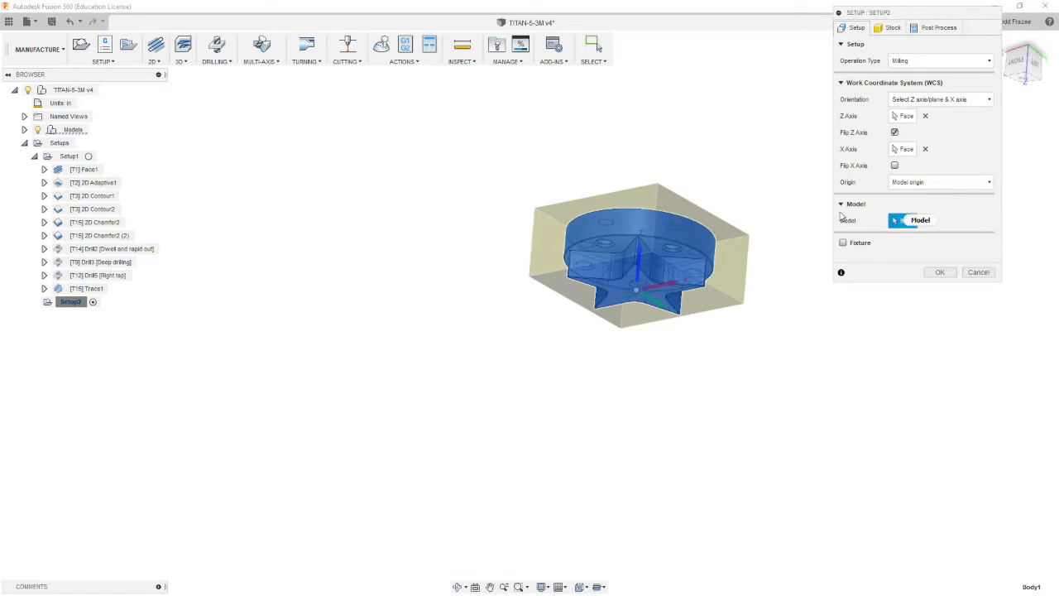
pyautogui.keyDown('shift'); pyautogui.moveTo(819, 224); pyautogui.dragTo(721, 215, button='middle'); pyautogui.keyUp('shift')
pyautogui.keyDown('shift'); pyautogui.moveTo(725, 290); pyautogui.dragTo(733, 330, button='middle'); pyautogui.keyUp('shift')
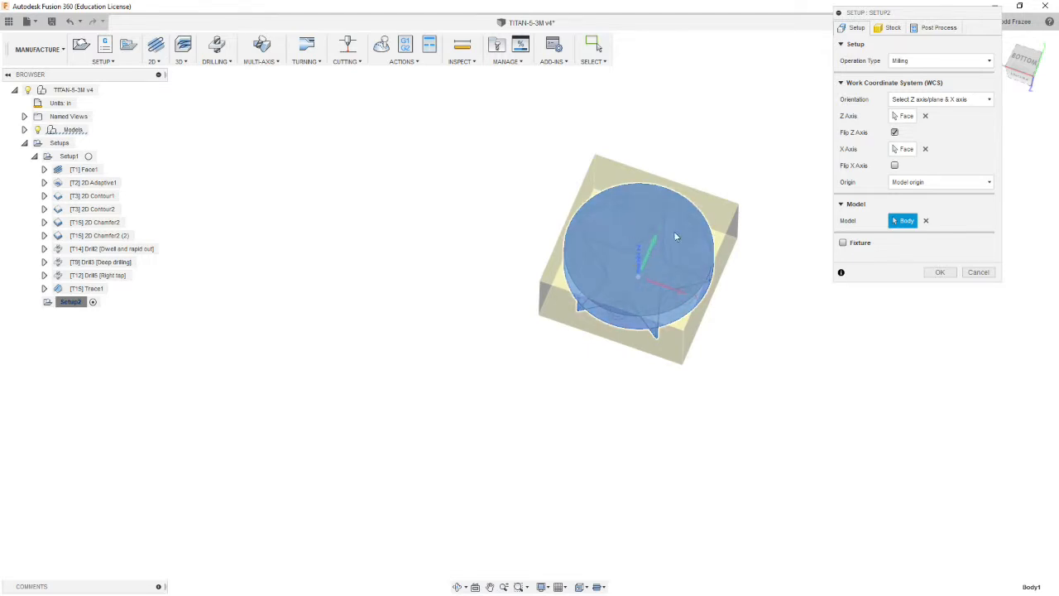
pyautogui.keyDown('shift'); pyautogui.moveTo(729, 321); pyautogui.dragTo(739, 295, button='middle'); pyautogui.keyUp('shift')
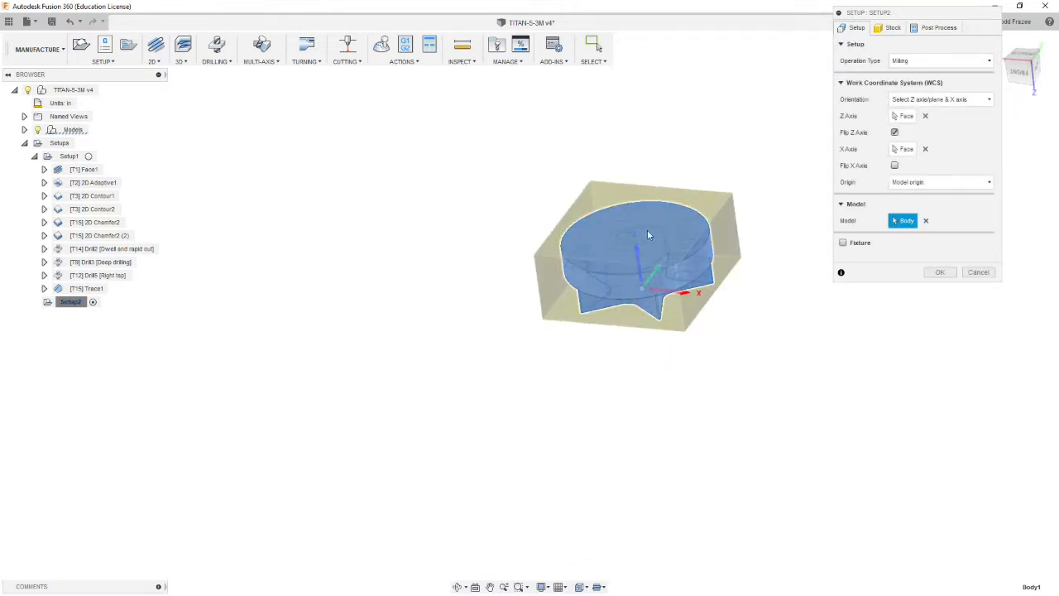
pyautogui.scroll(5, 718, 257)
pyautogui.keyDown('shift'); pyautogui.moveTo(717, 257); pyautogui.dragTo(733, 356, button='middle'); pyautogui.keyUp('shift')
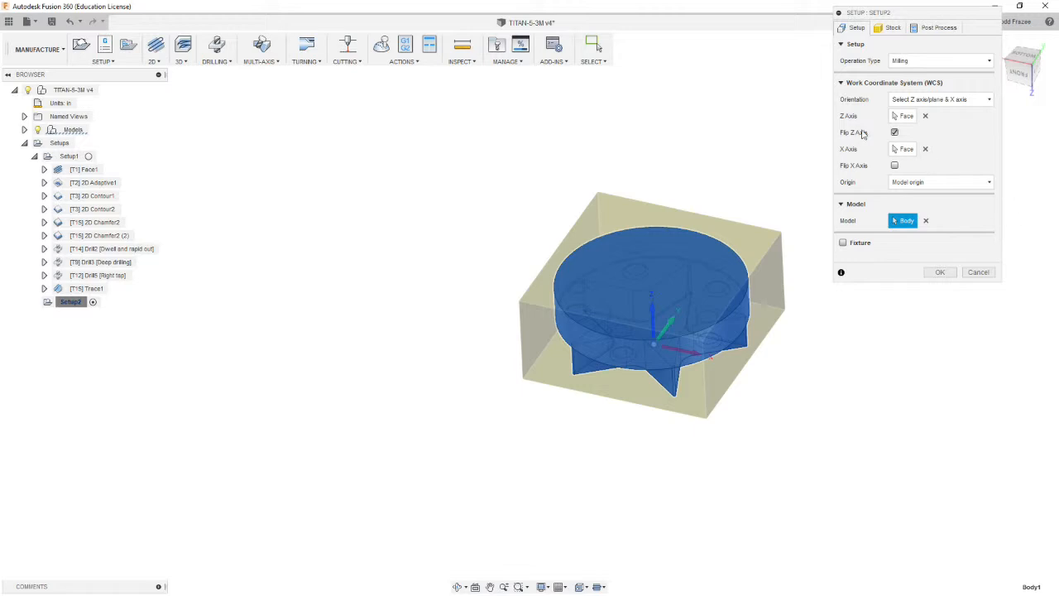
pyautogui.click(940, 273)
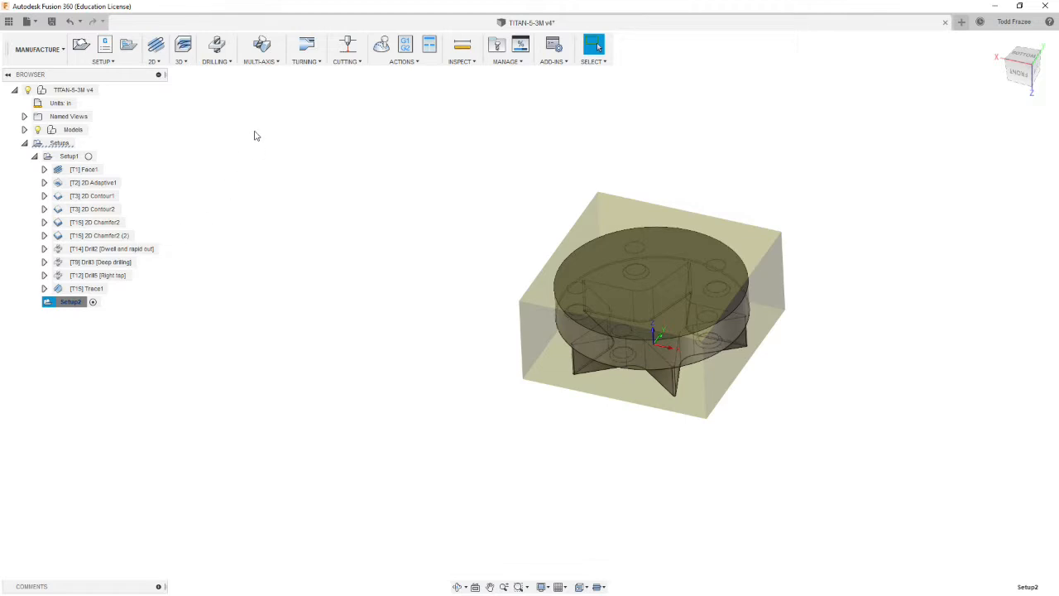
# Step: Start a 2D Pocket operation in the second setup using tool 2, the 1/2" flat end mill from the TITAN building blocks library
pyautogui.click(158, 61)
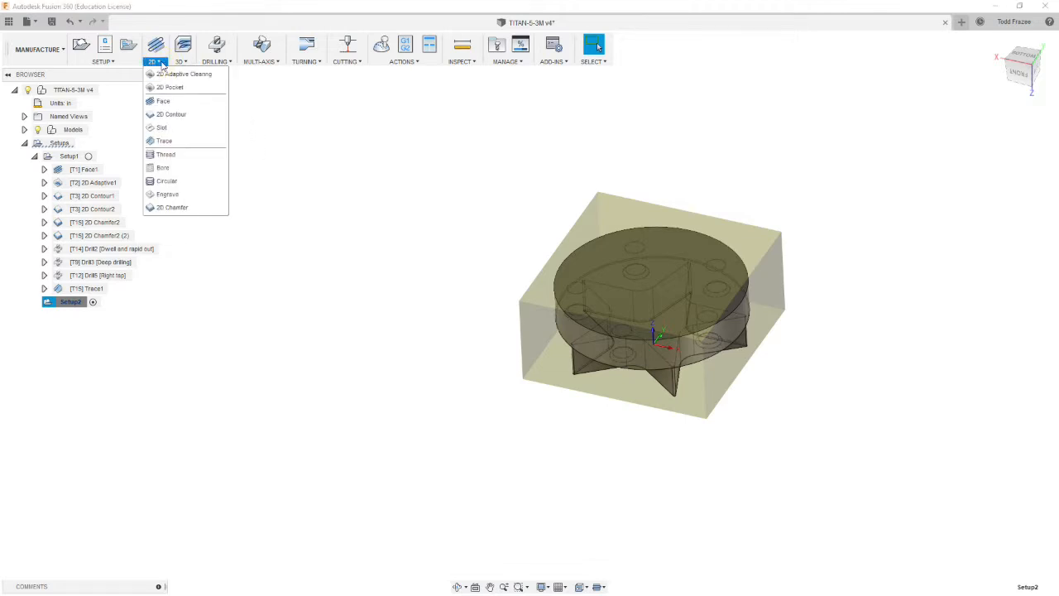
pyautogui.click(167, 87)
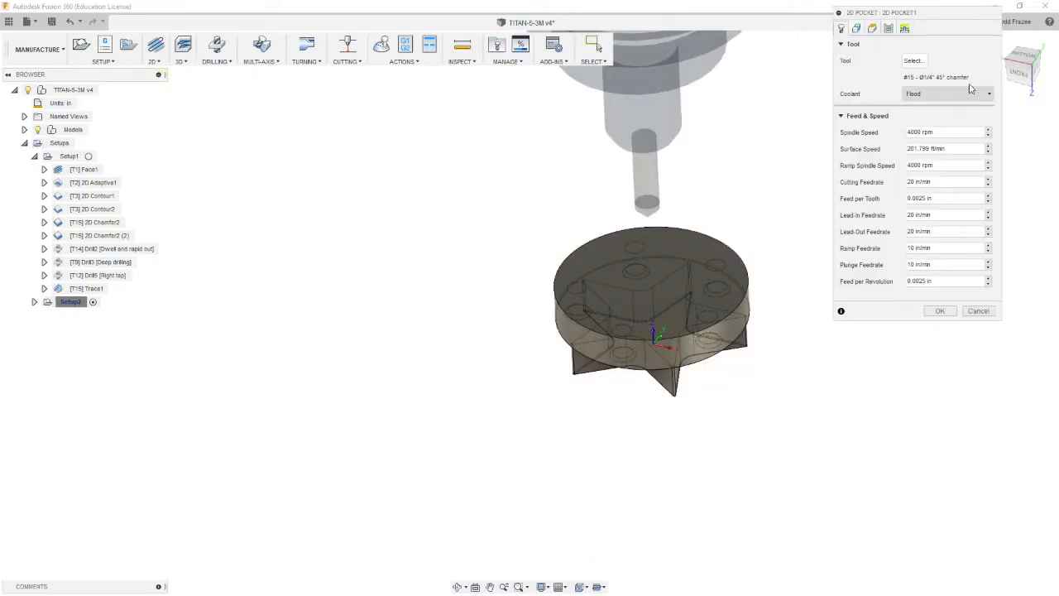
pyautogui.click(915, 62)
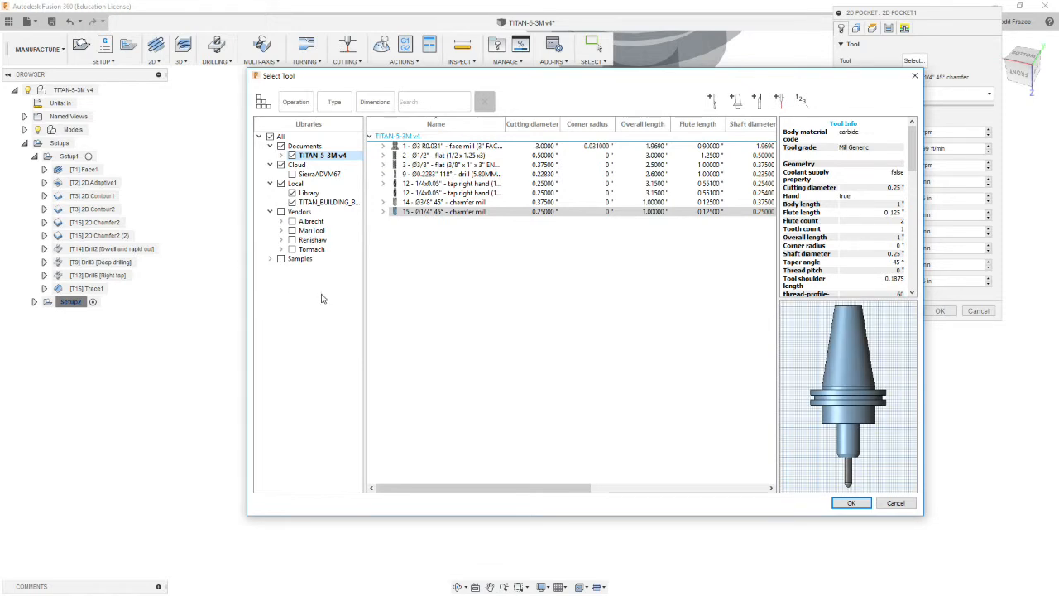
pyautogui.click(327, 202)
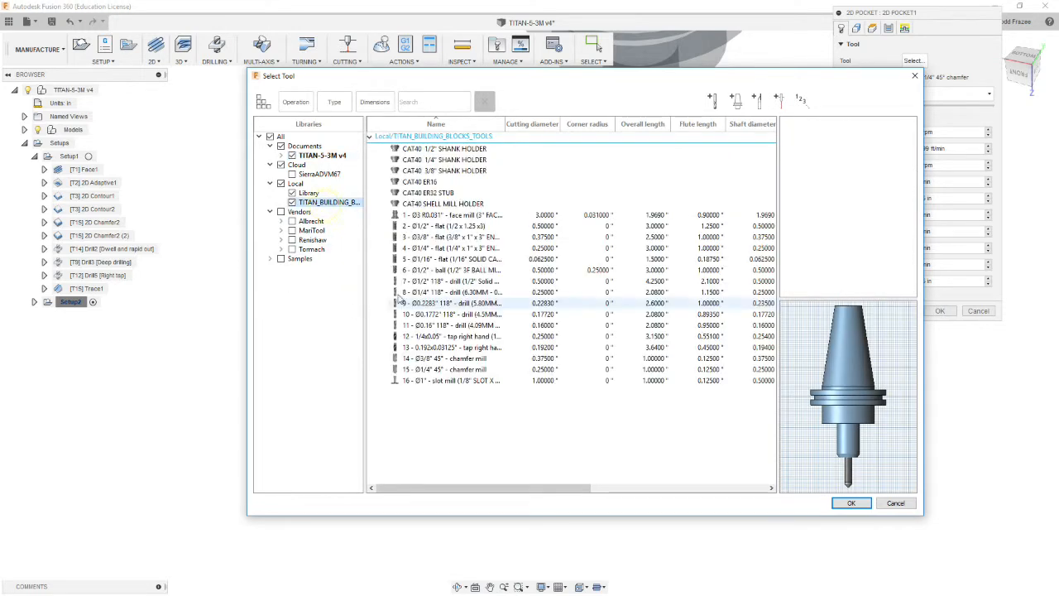
pyautogui.click(451, 226)
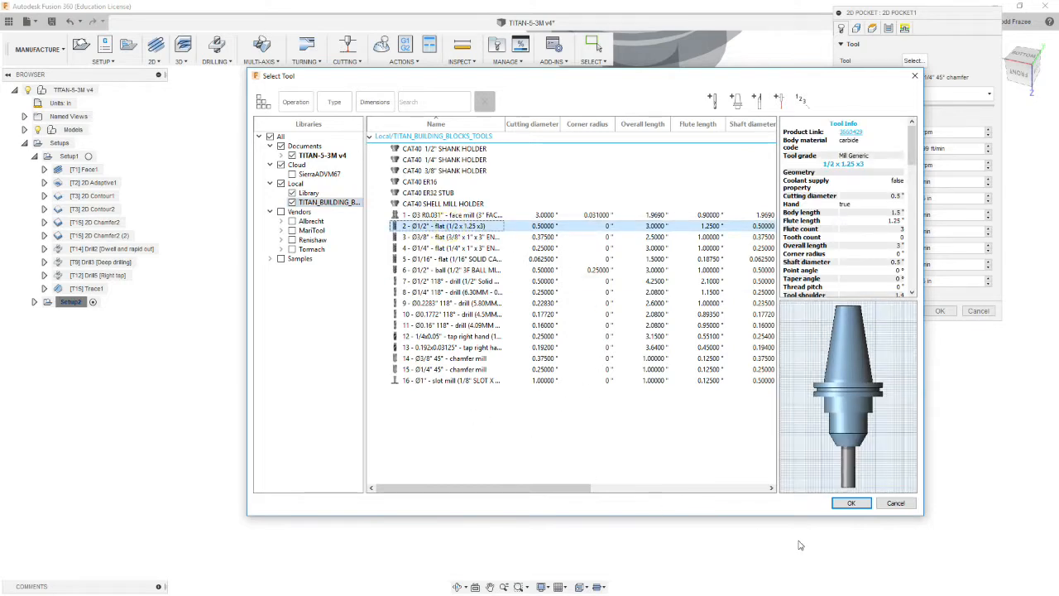
pyautogui.click(852, 504)
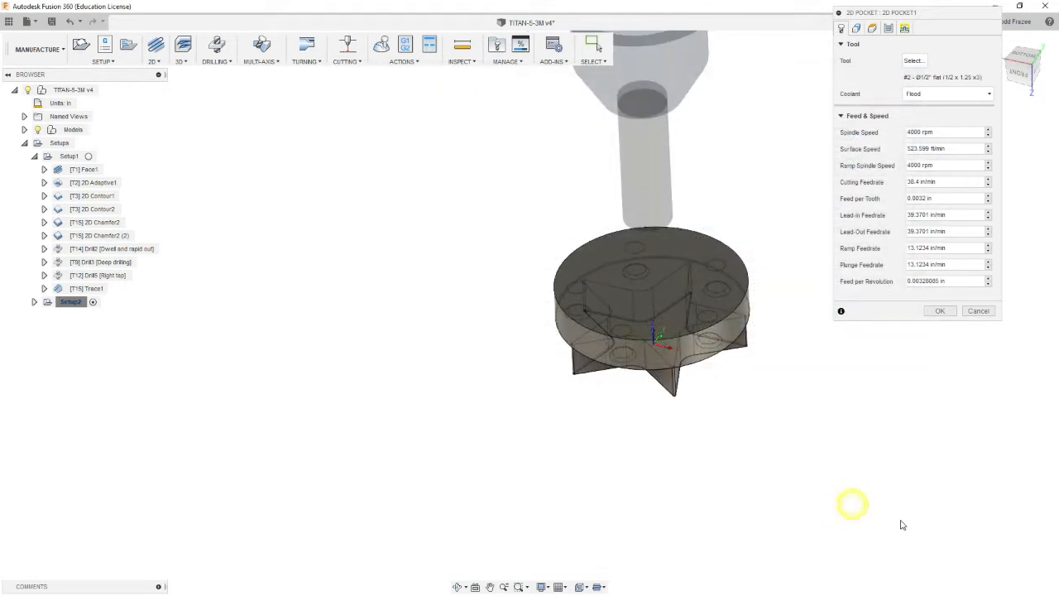
# Step: Set the cutting, lead-in and lead-out feedrates to 25 in/min and the ramp and plunge feedrates to 13 in/min
pyautogui.tripleClick(941, 181)
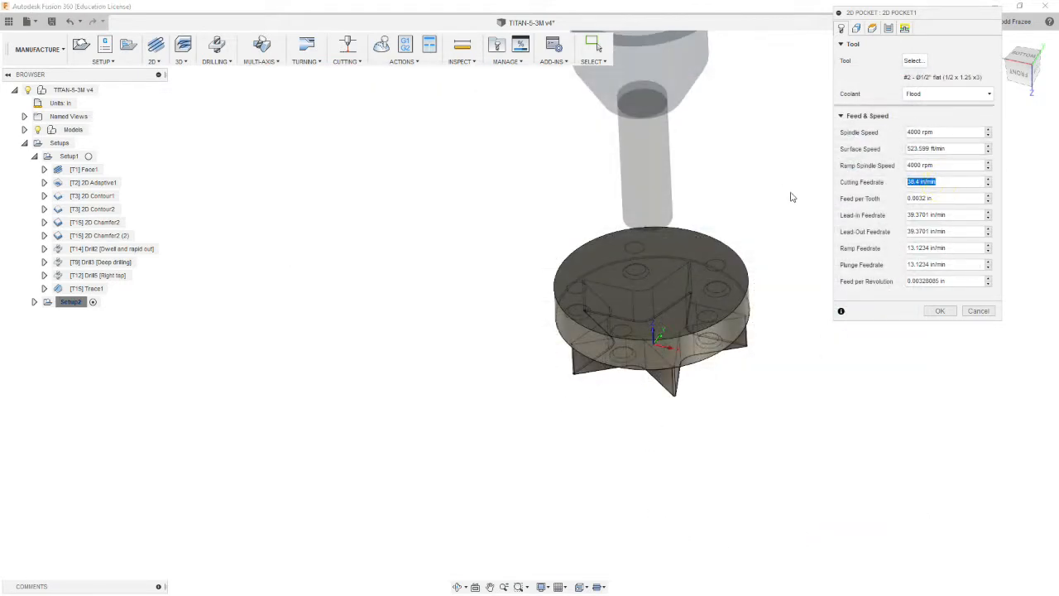
pyautogui.write('25')
pyautogui.tripleClick(943, 214)
pyautogui.write('25')
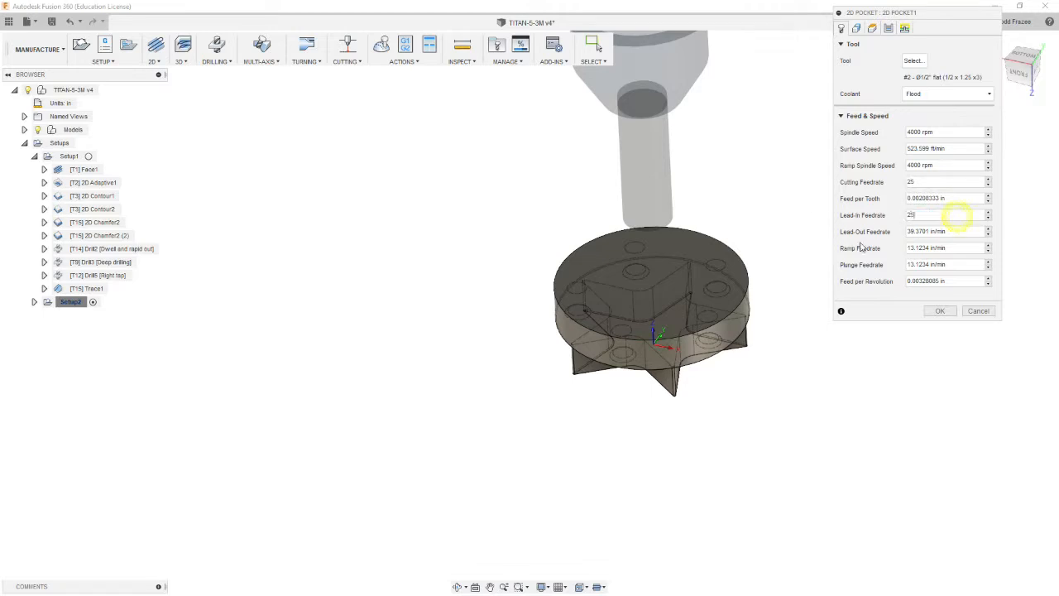
pyautogui.tripleClick(948, 231)
pyautogui.write('25')
pyautogui.press('Tab')
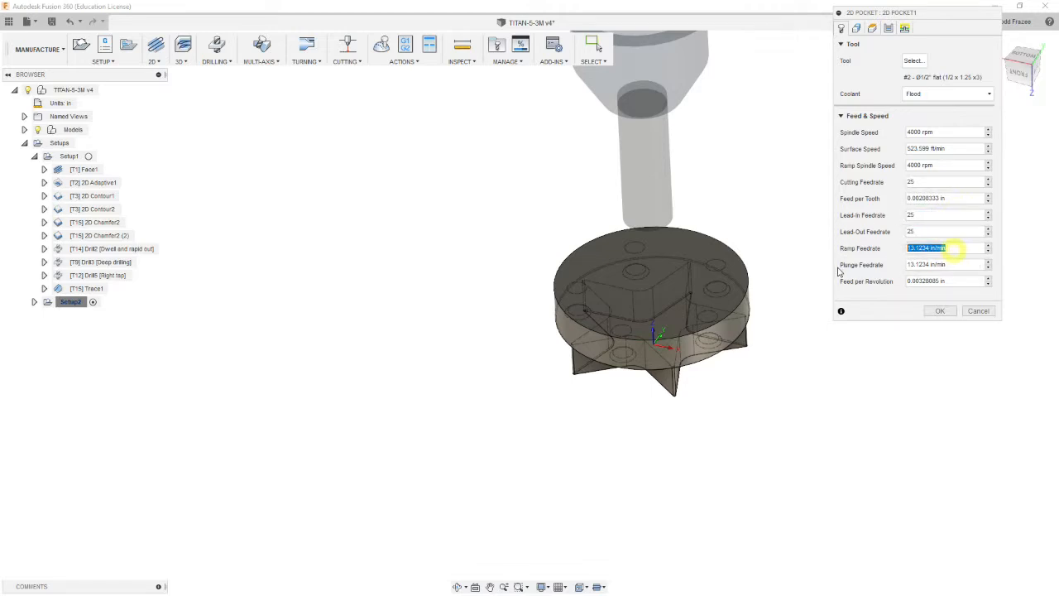
pyautogui.write('13')
pyautogui.press('Tab')
pyautogui.write('13')
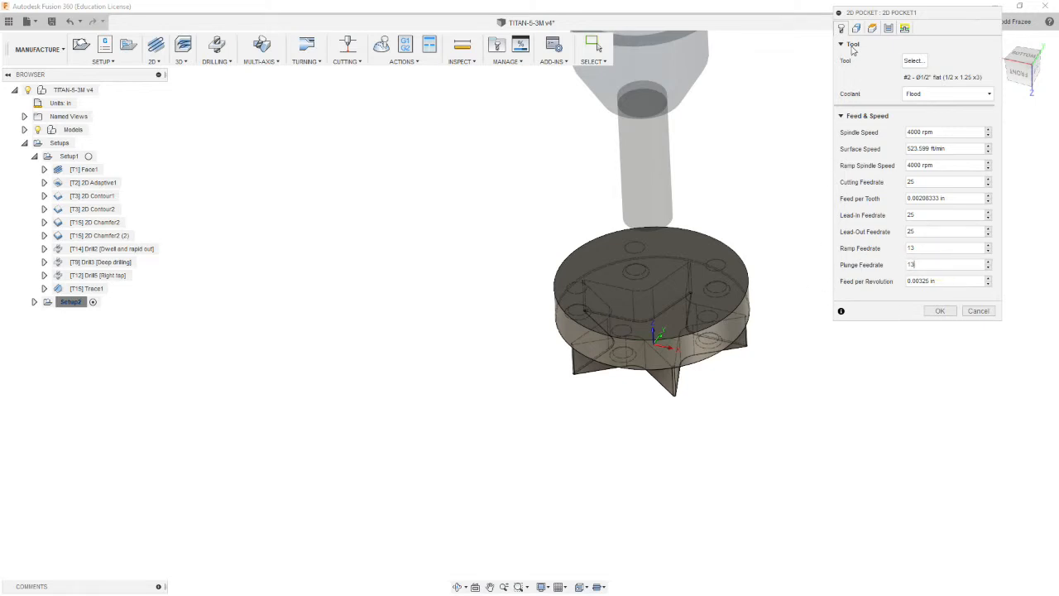
# Step: Choose the disc's upper circular edge as the pocket chain, flip it to machine the inside, and review the heights
pyautogui.click(856, 28)
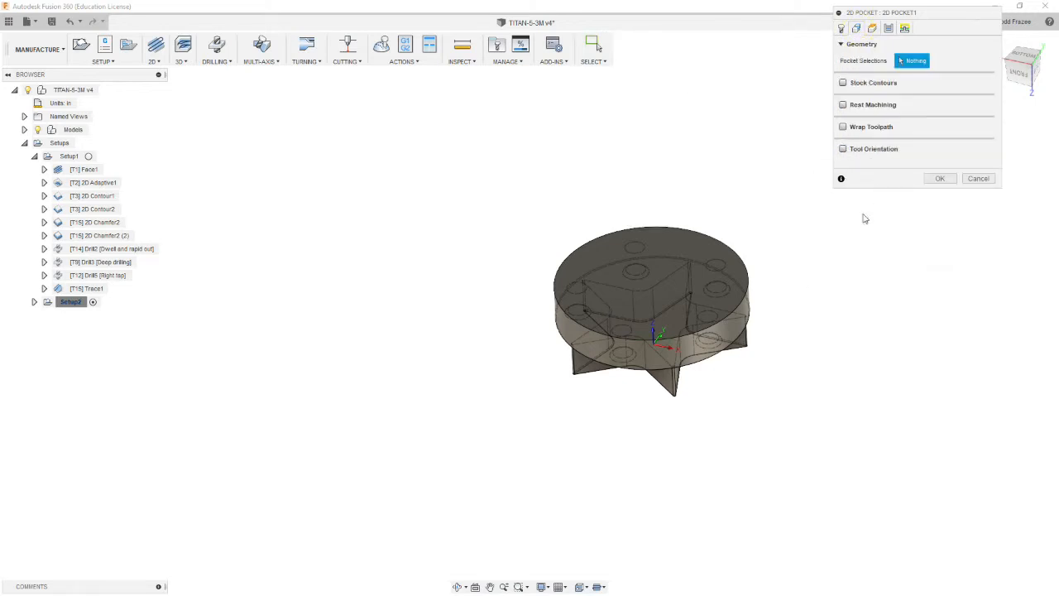
pyautogui.click(720, 240)
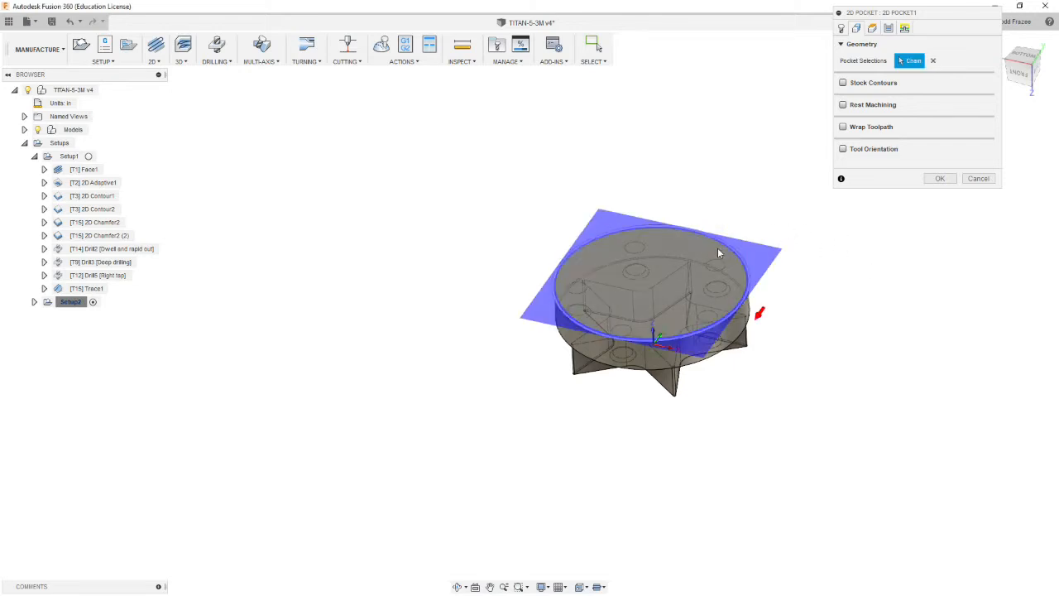
pyautogui.click(757, 319)
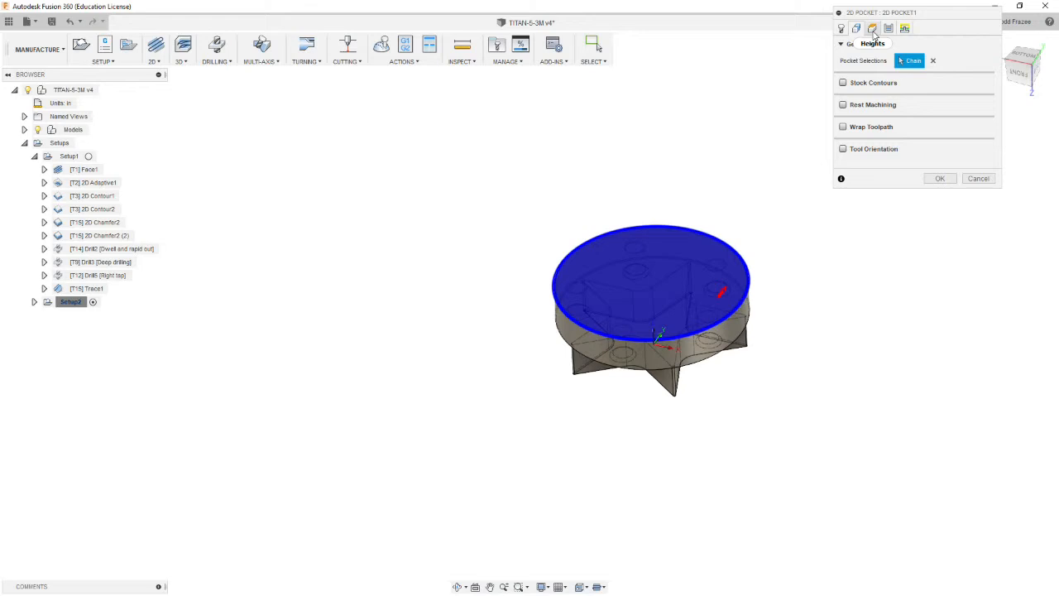
pyautogui.click(873, 29)
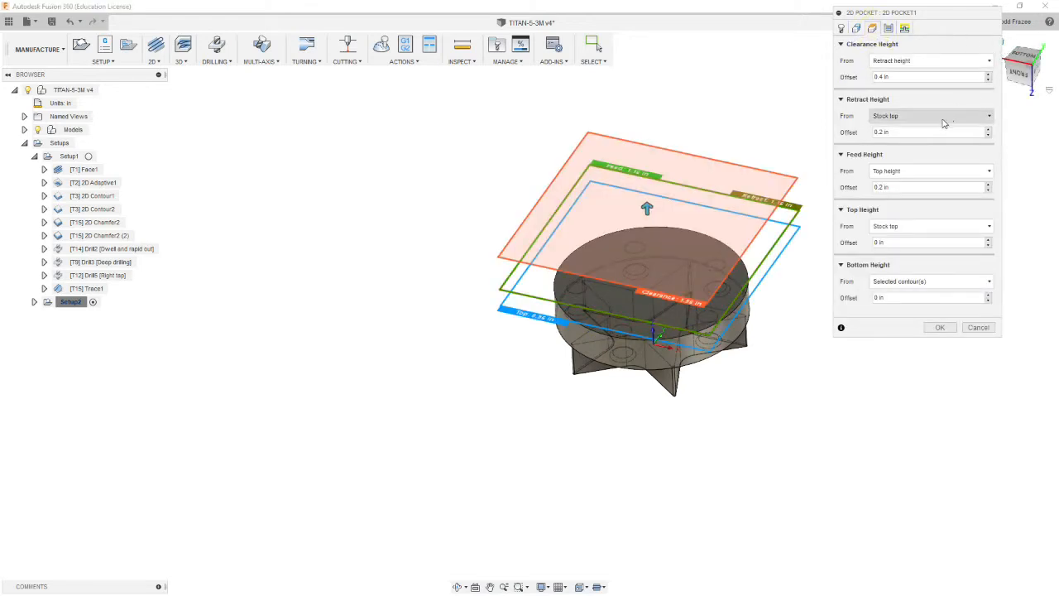
pyautogui.moveTo(913, 119)
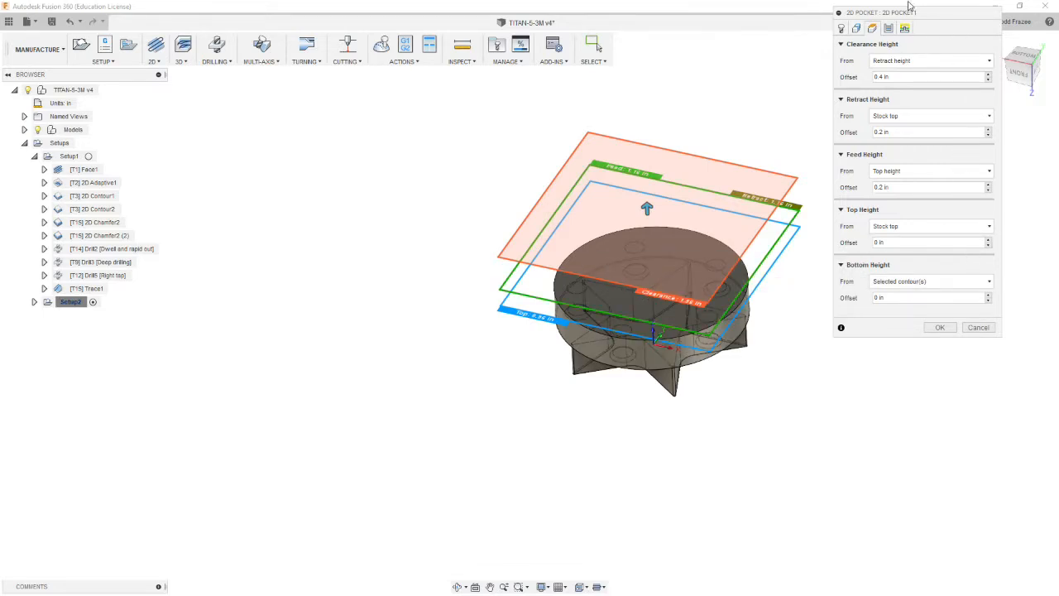
# Step: Set the maximum stepover to 0.4 in and use multiple depths with a 0.125 in roughing stepdown and one 0.02 in finishing stepdown
pyautogui.click(890, 29)
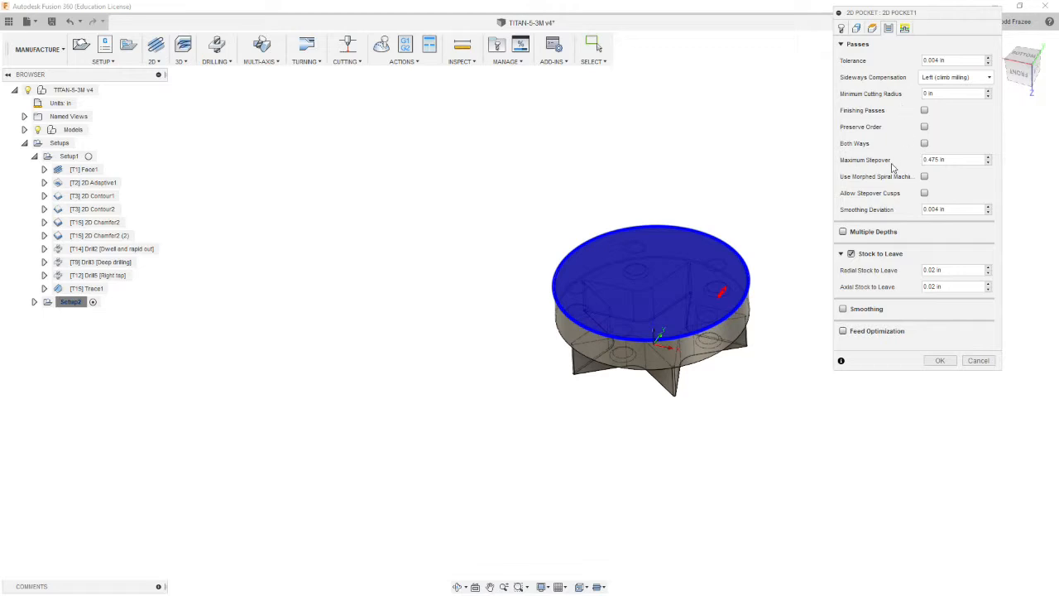
pyautogui.click(959, 159)
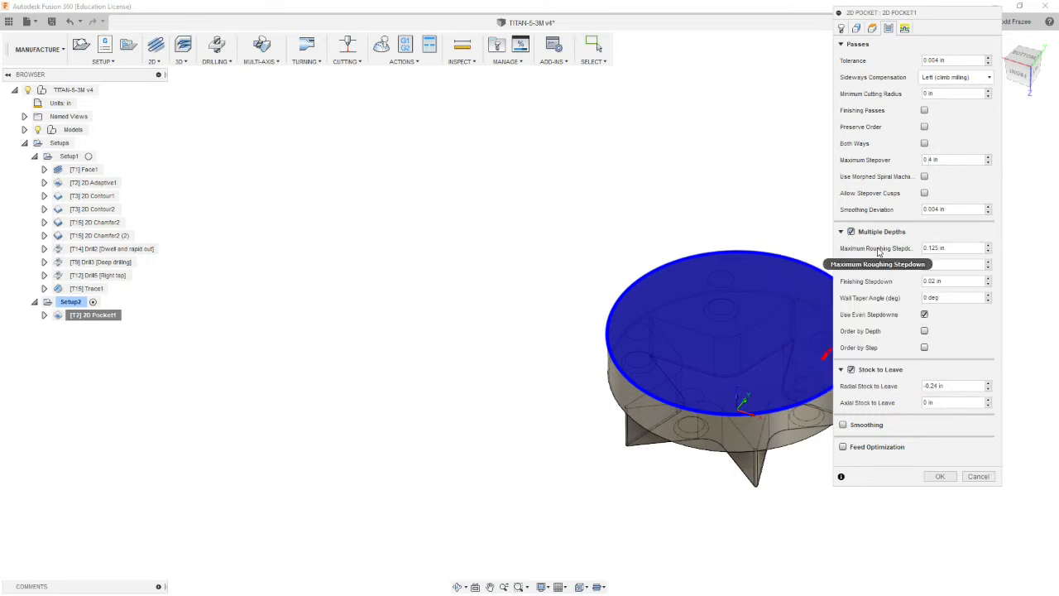
pyautogui.doubleClick(950, 247)
pyautogui.write('.1')
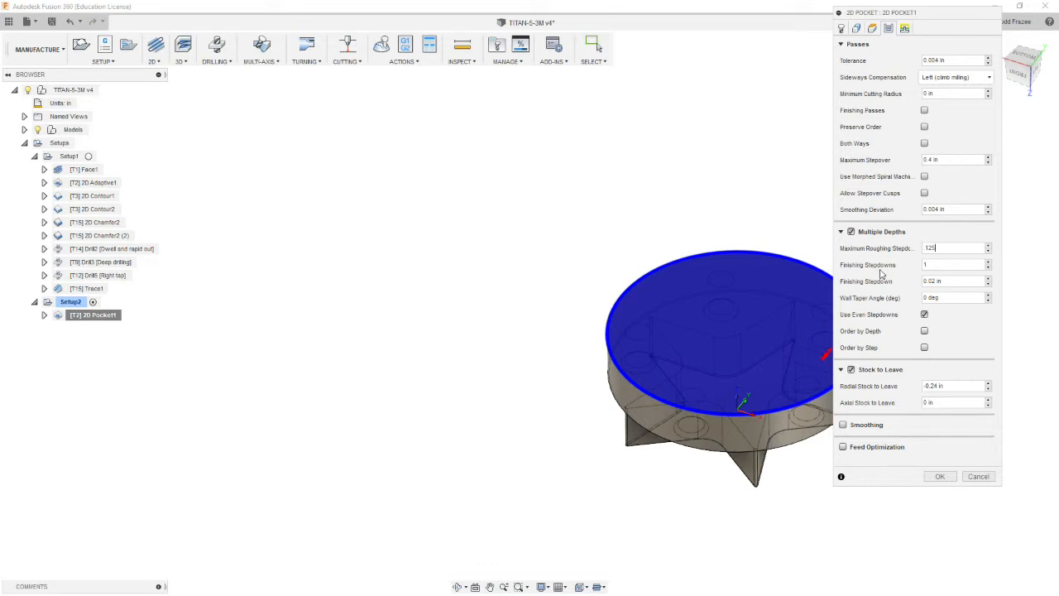
pyautogui.click(943, 264)
pyautogui.click(957, 282)
pyautogui.write('.02')
# Step: Set the horizontal lead-in radius and linear lead-in distance to 0.1 in, recheck the passes, and accept the 2D Pocket operation
pyautogui.click(905, 29)
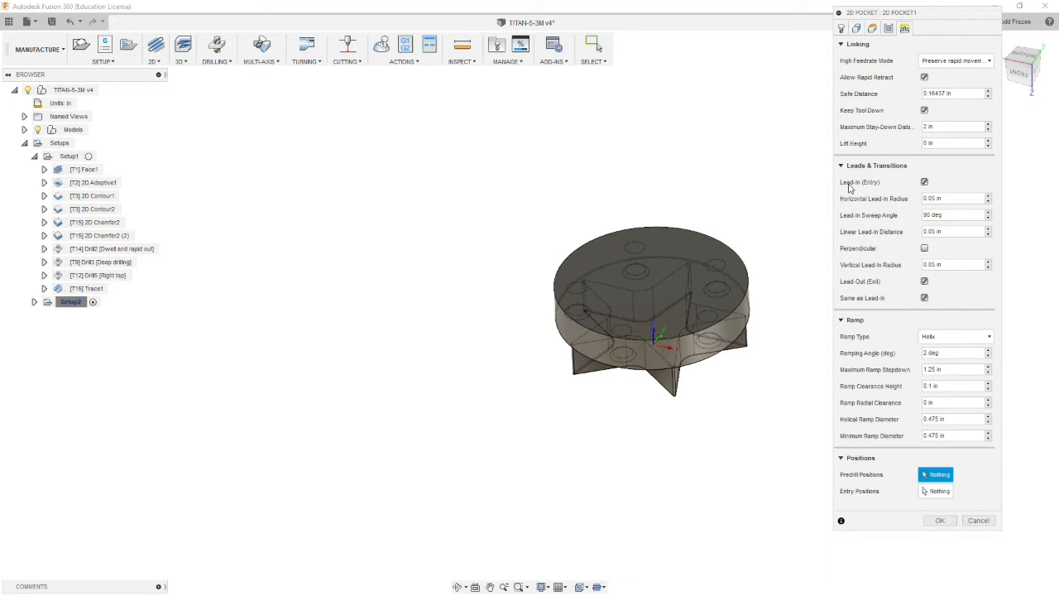
pyautogui.click(874, 205)
pyautogui.write('.1')
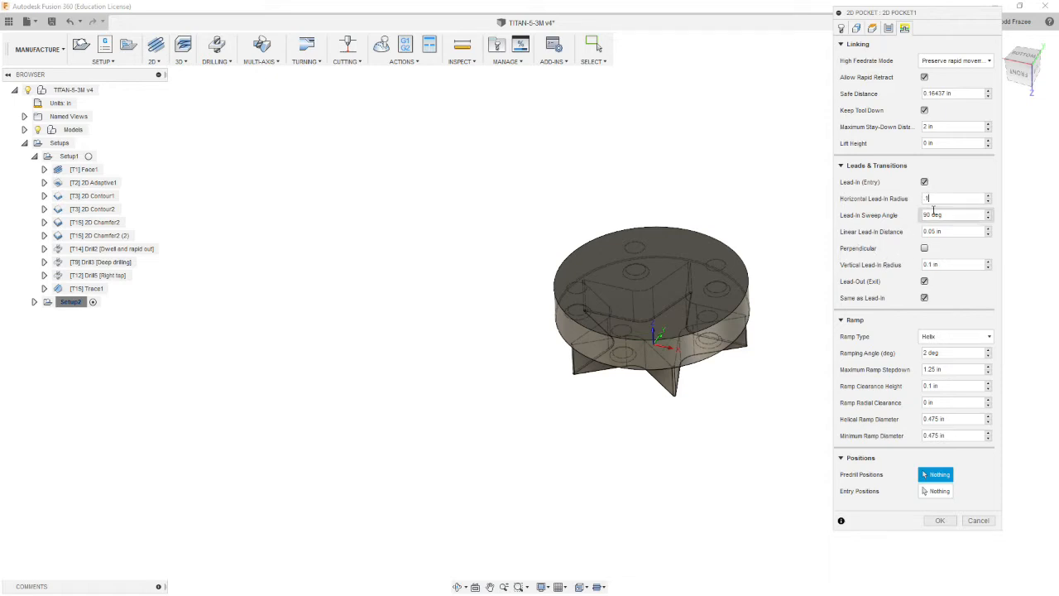
pyautogui.click(960, 232)
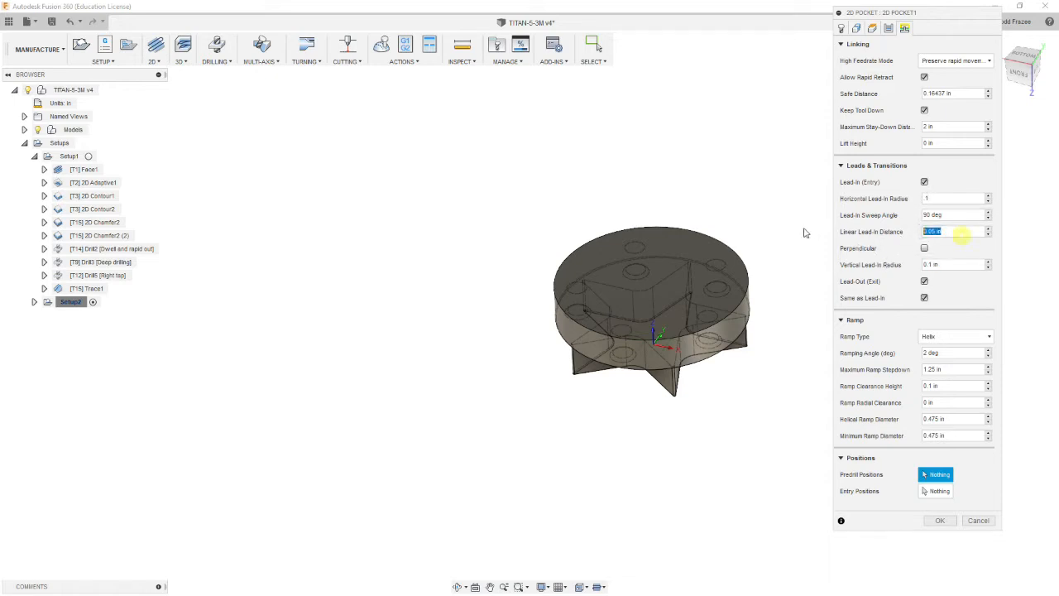
pyautogui.write('.1')
pyautogui.click(888, 29)
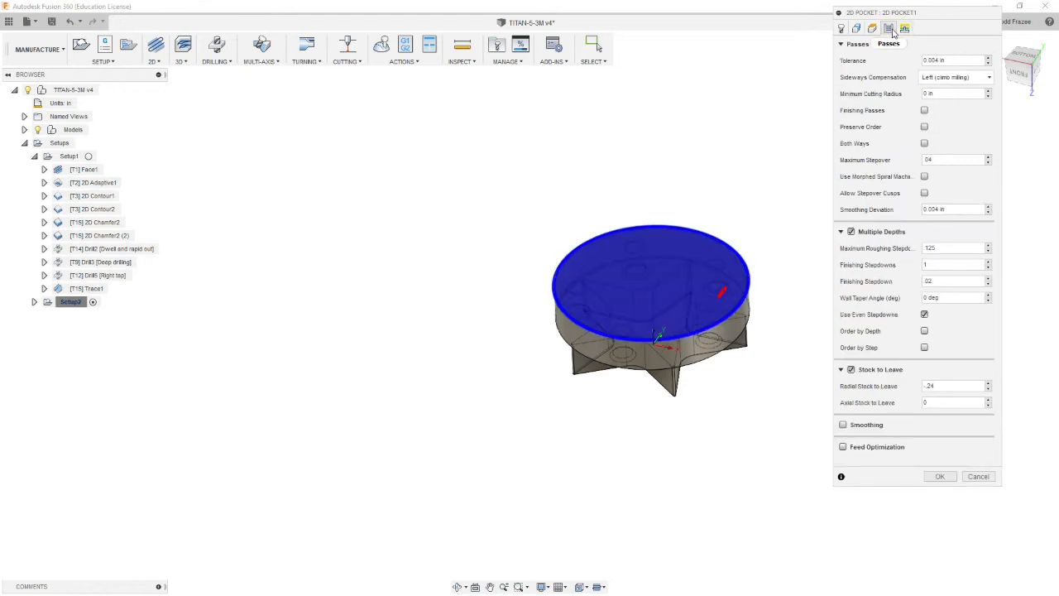
pyautogui.click(905, 28)
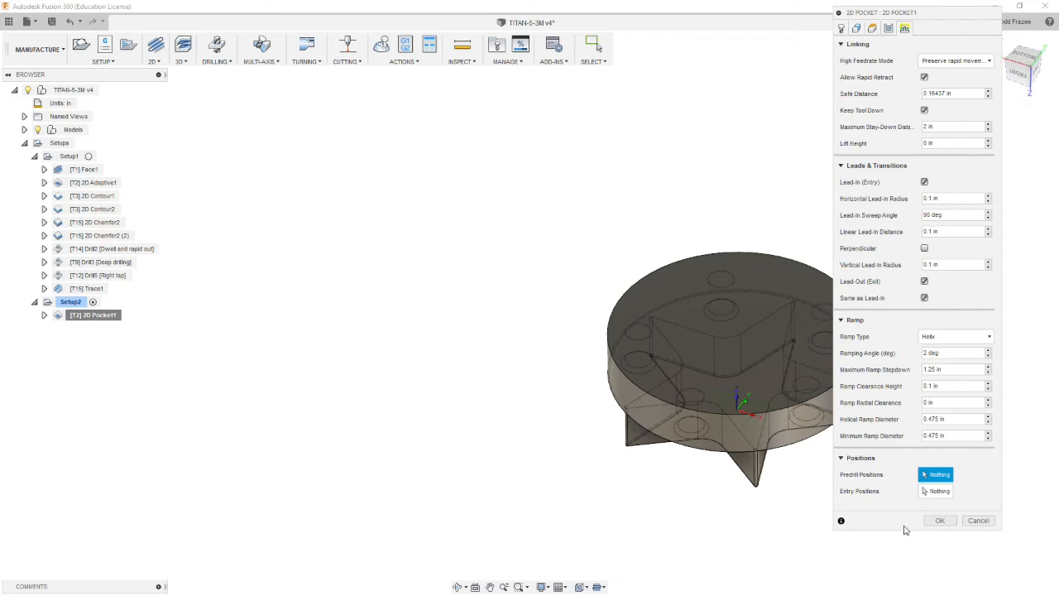
pyautogui.click(940, 519)
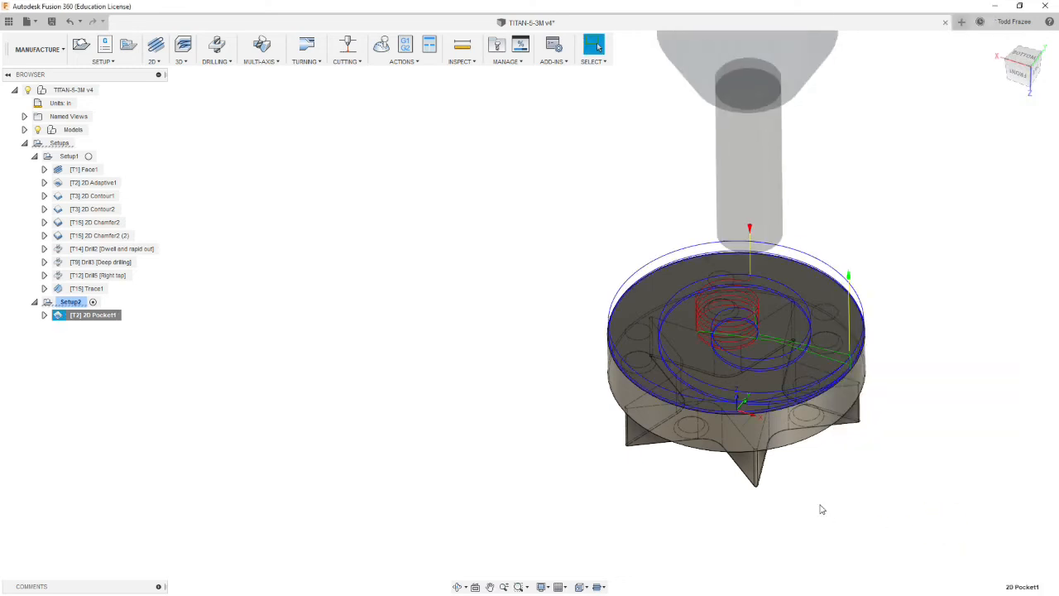
# Step: Inspect the 2D Pocket toolpath around the back of the star part, including its helical entry, and deselect the operation
pyautogui.keyDown('shift'); pyautogui.moveTo(792, 489); pyautogui.dragTo(771, 377, button='middle'); pyautogui.keyUp('shift')
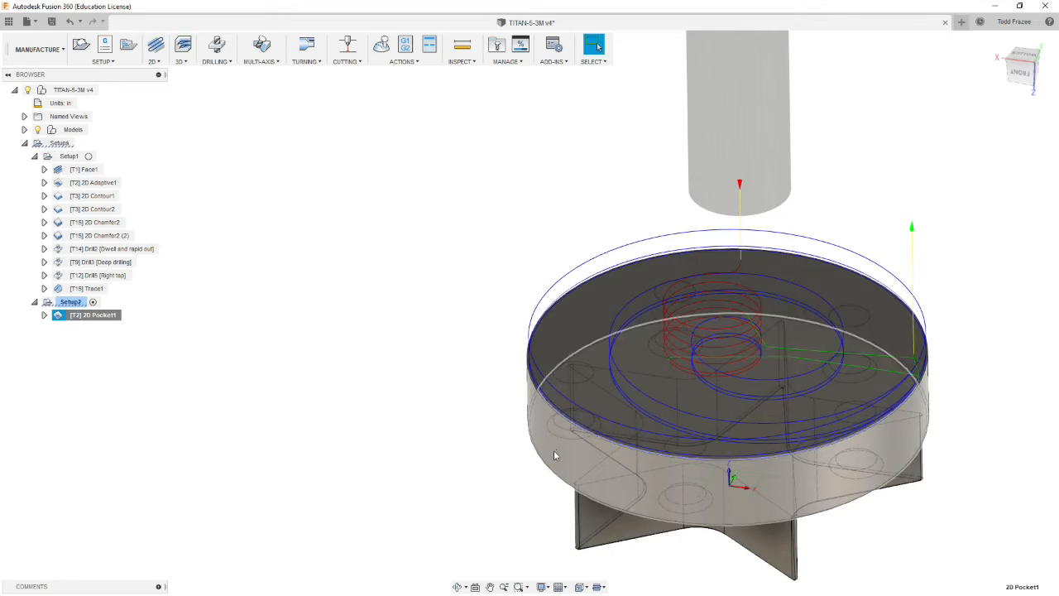
pyautogui.keyDown('shift'); pyautogui.moveTo(544, 391); pyautogui.dragTo(482, 430, button='middle'); pyautogui.keyUp('shift')
pyautogui.press('Escape')
pyautogui.scroll(-3, 489, 451)
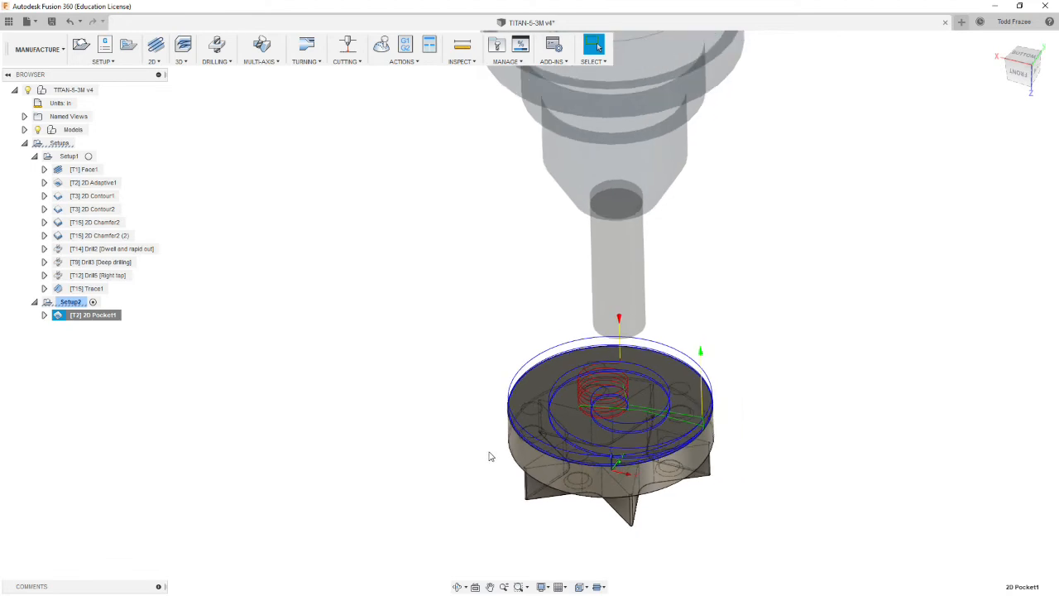
pyautogui.click(277, 430)
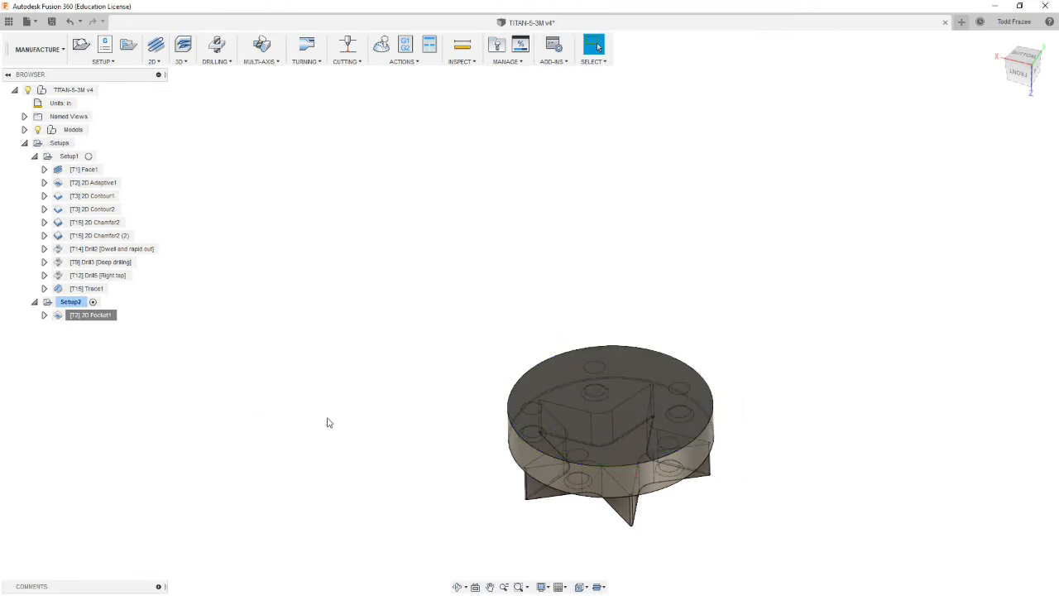